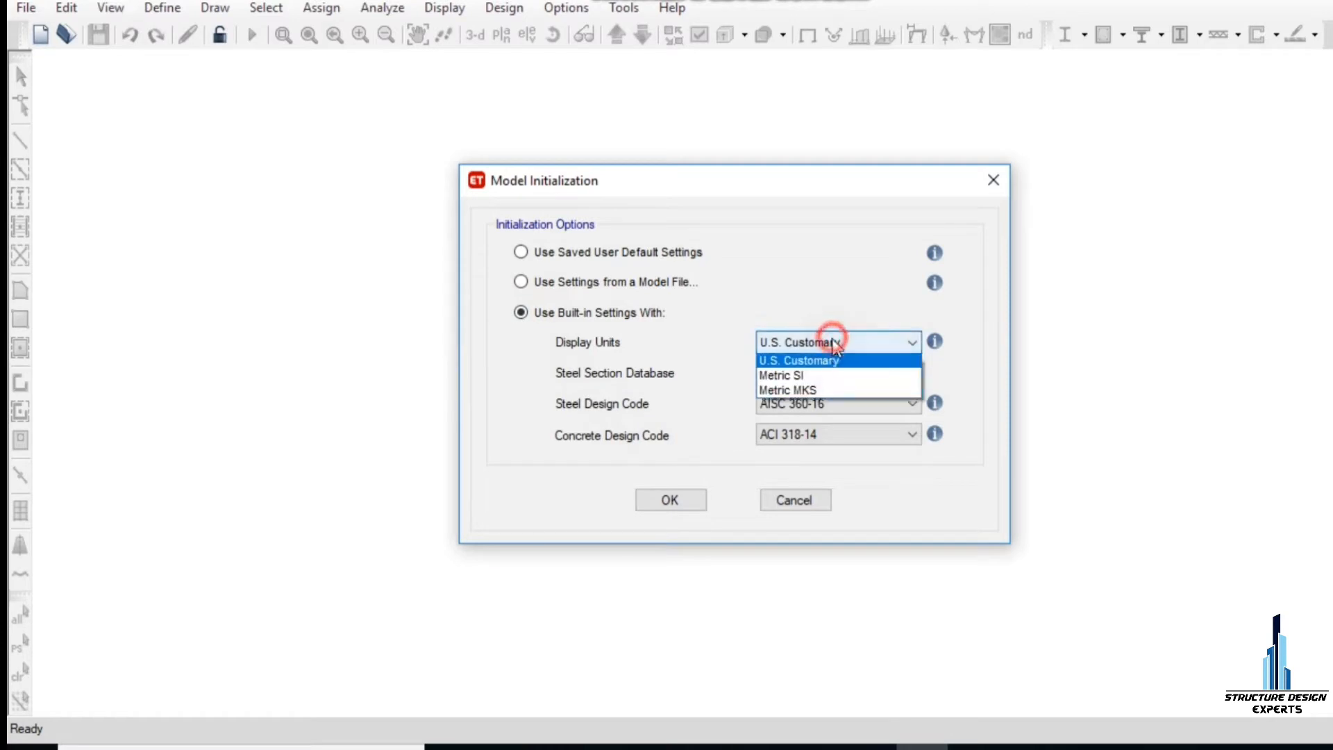
Step: Initialize the new model with built-in settings using Metric SI display units and the ACI 318-14 concrete design code
click(820, 374)
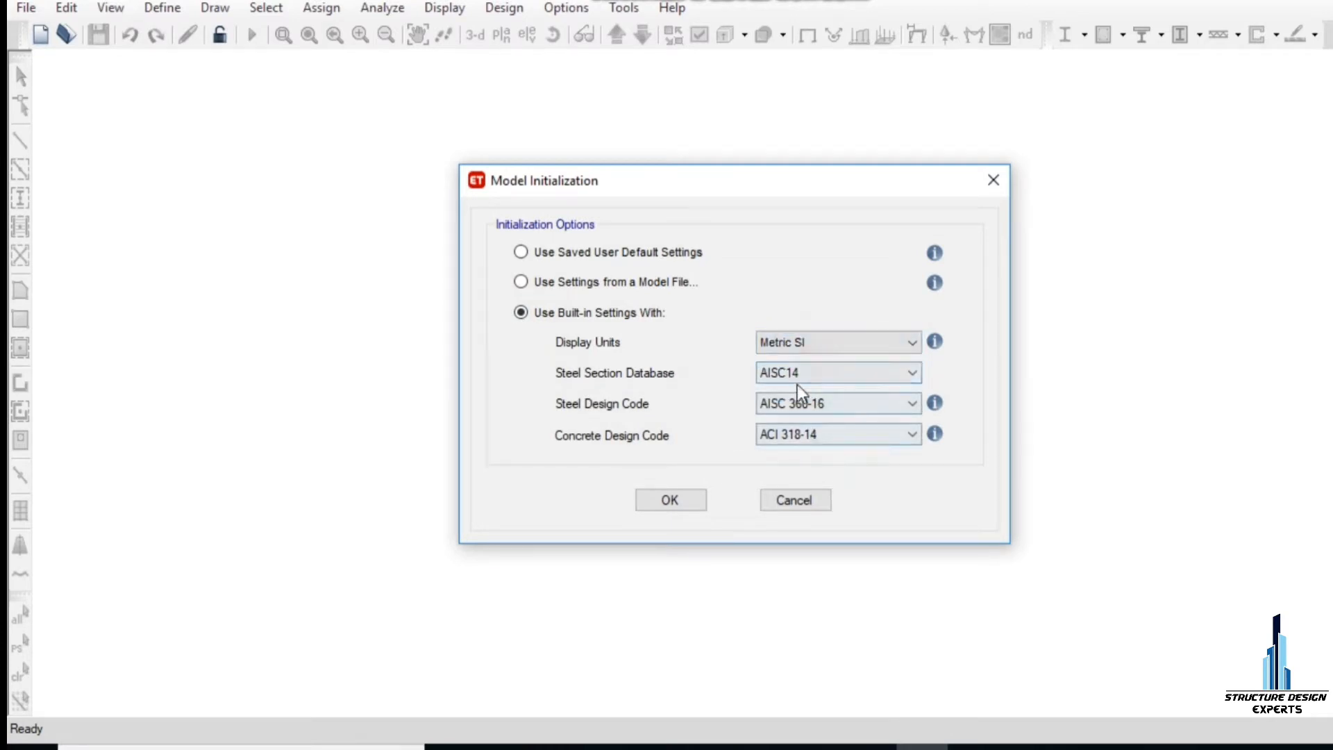
click(804, 437)
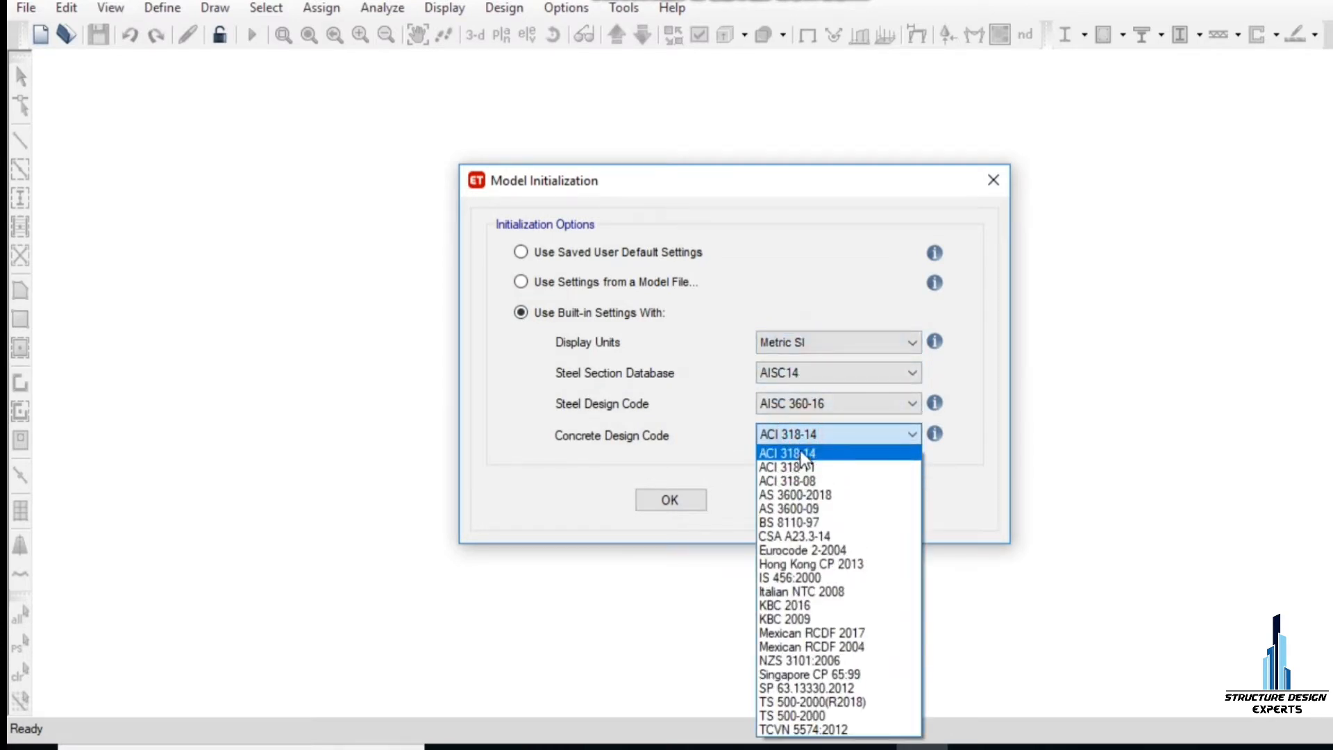
click(800, 452)
click(679, 502)
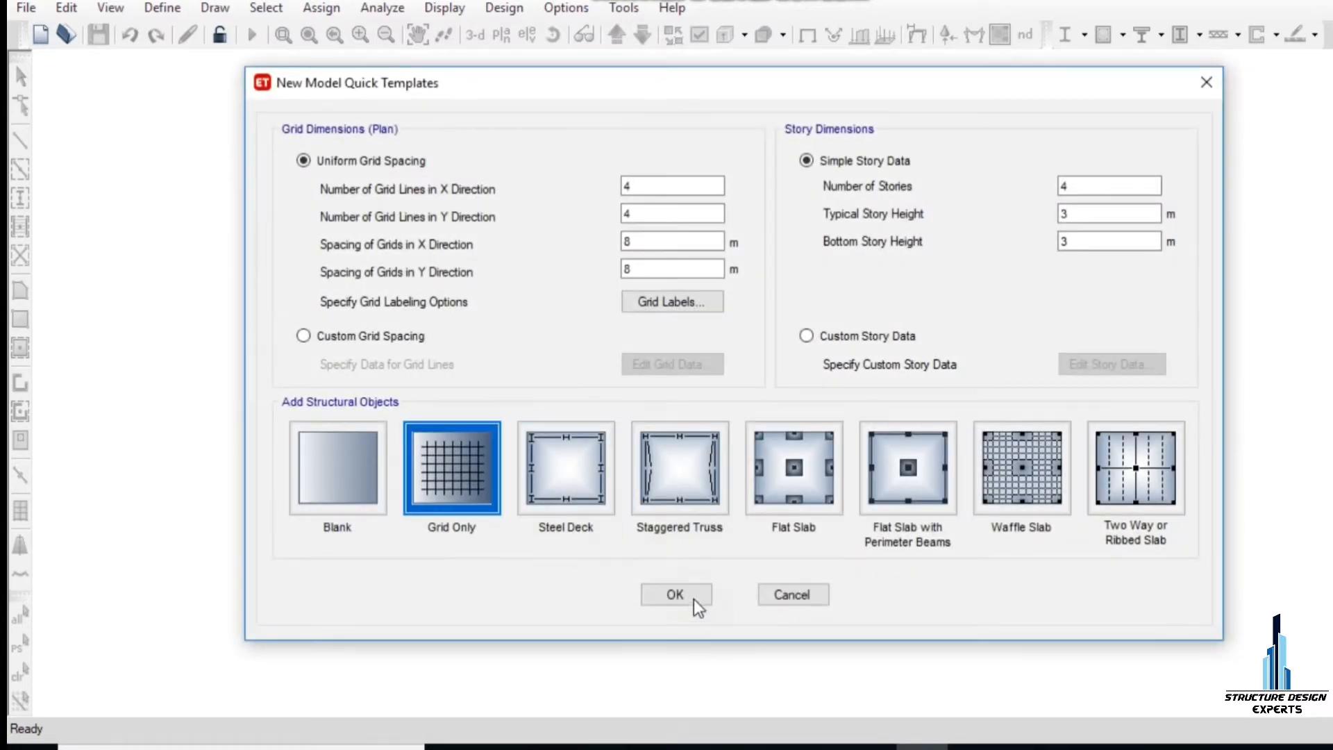
Step: Choose custom grid spacing for the new model and display its rectangular grid data as spacing
click(304, 336)
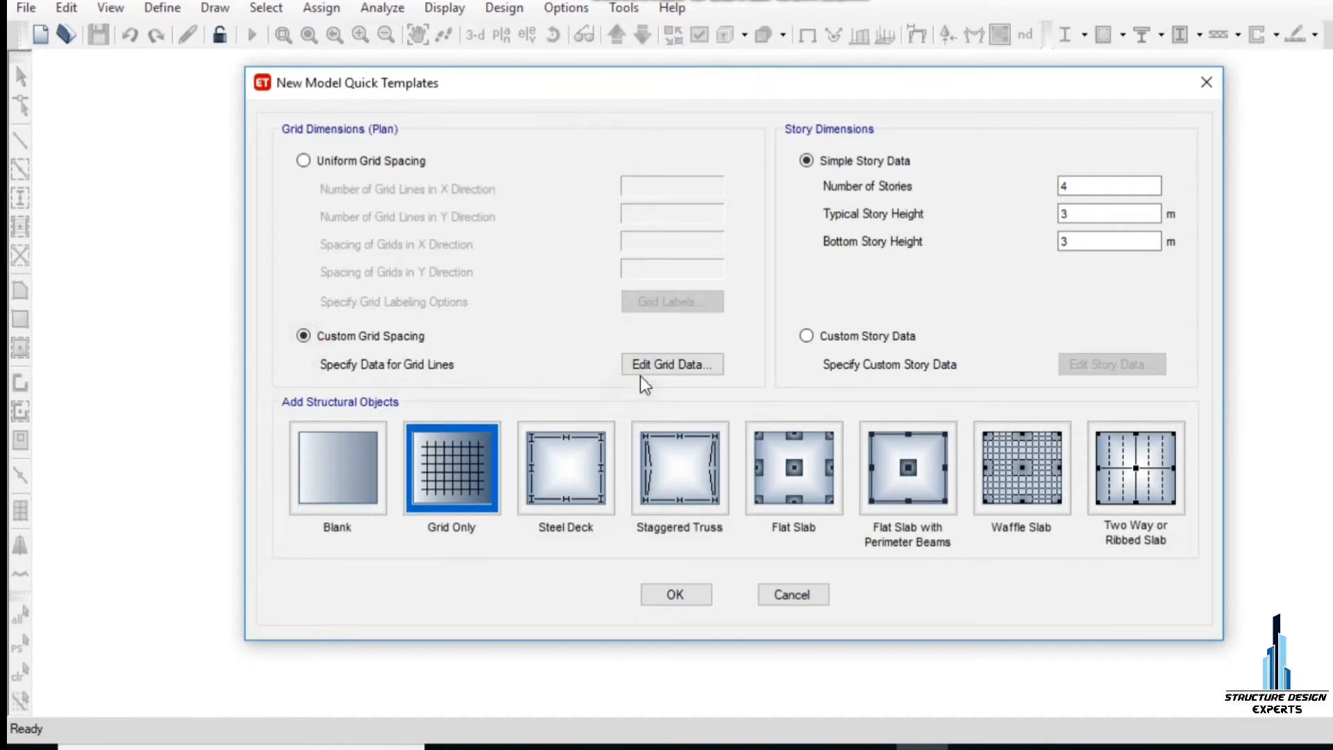
click(656, 367)
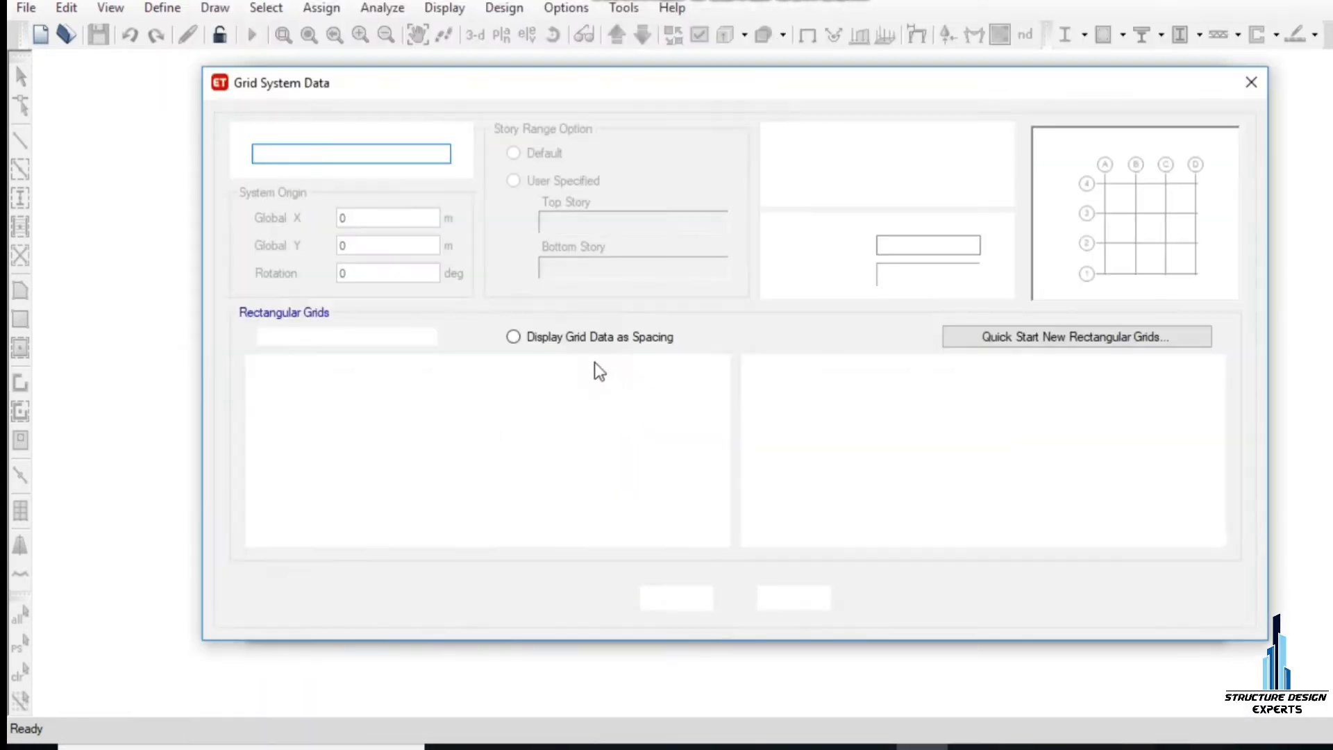
click(514, 337)
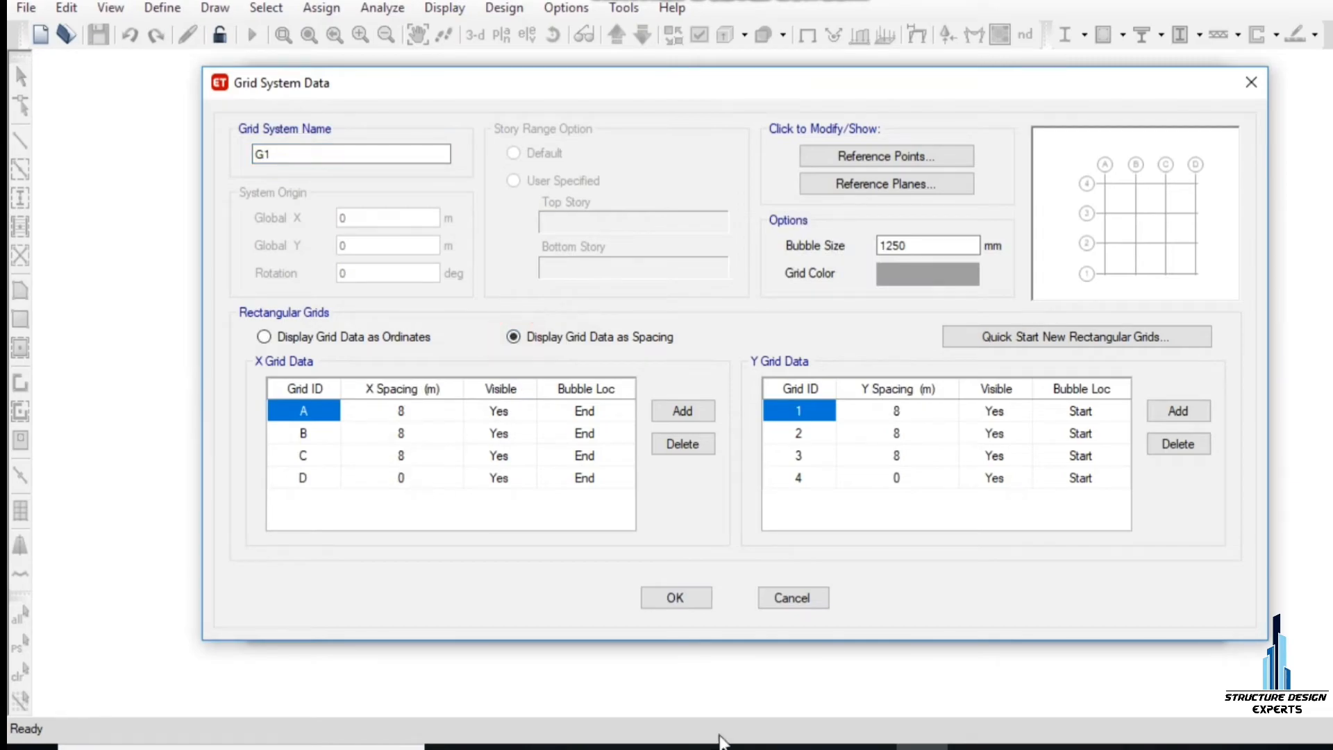
Step: Referring to the villa plan in AutoCAD, set the X spacings of grids A, B and C to 5.20, 6.30 and 2.90 m
click(822, 734)
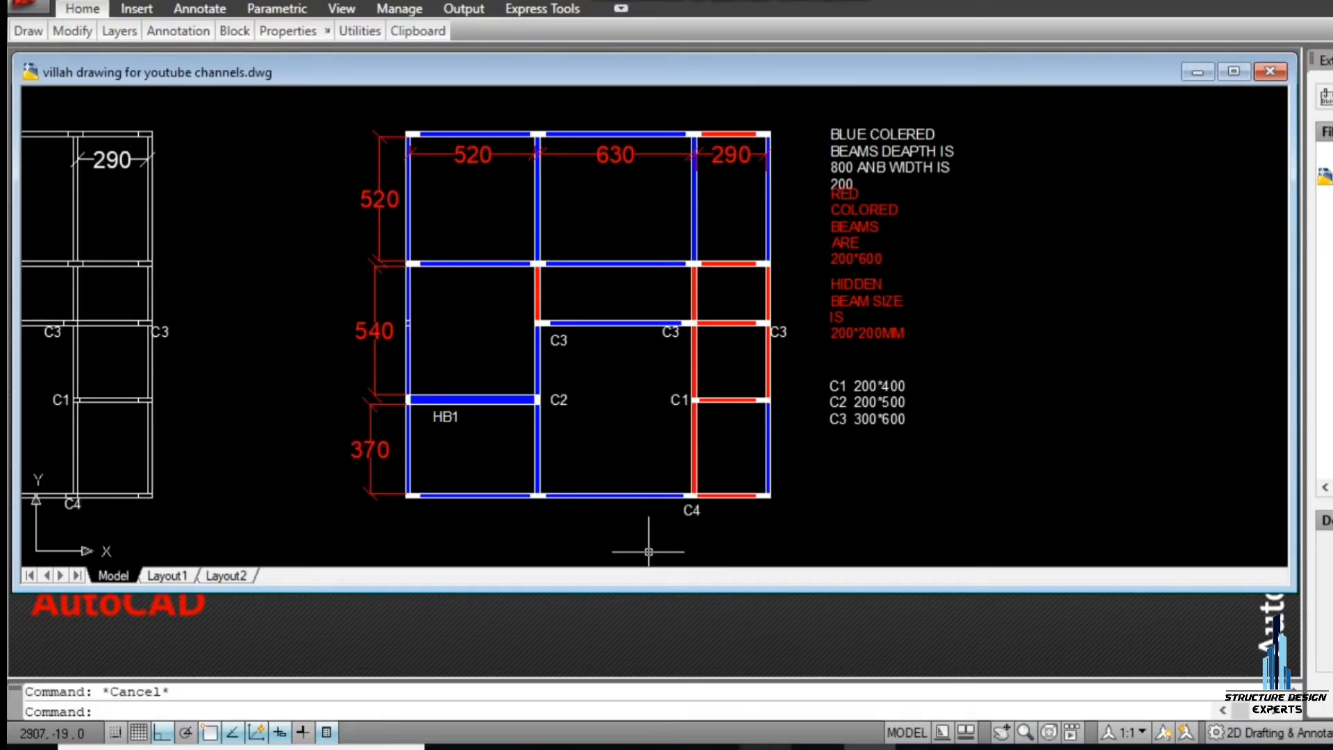
click(920, 746)
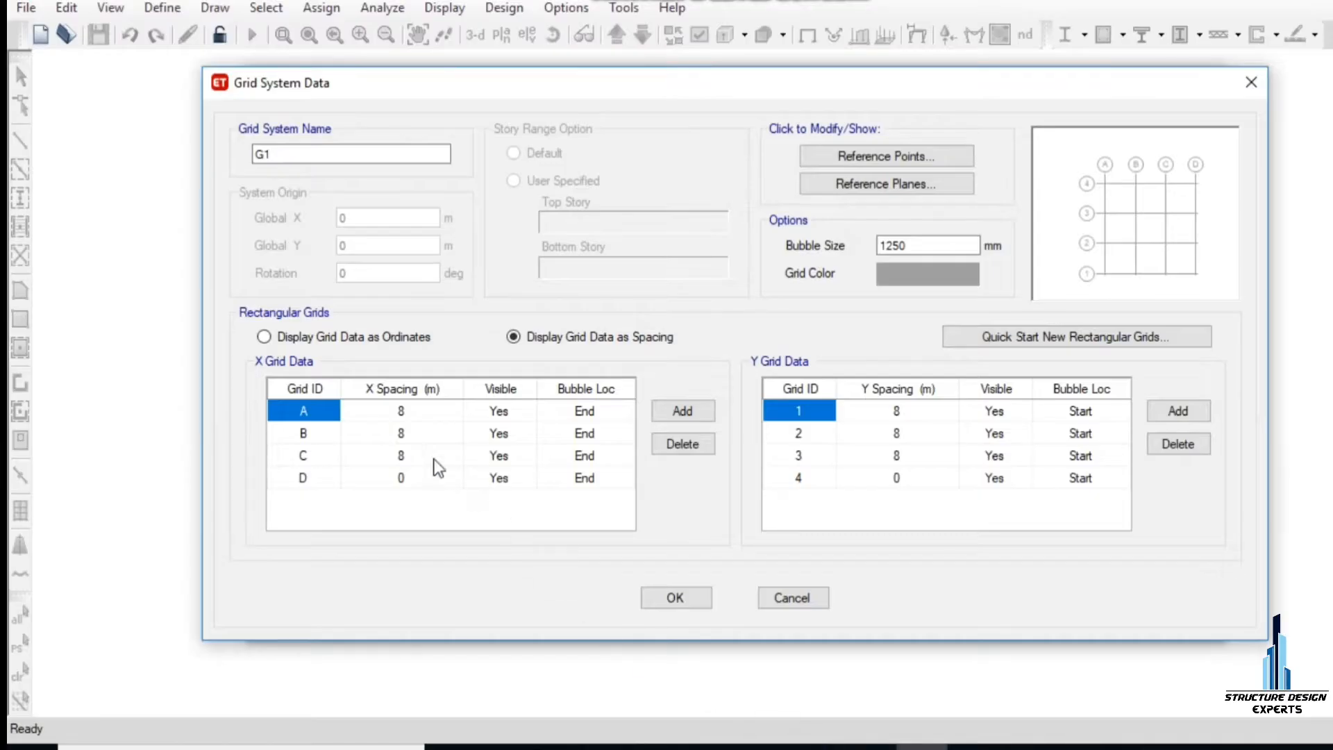
click(400, 415)
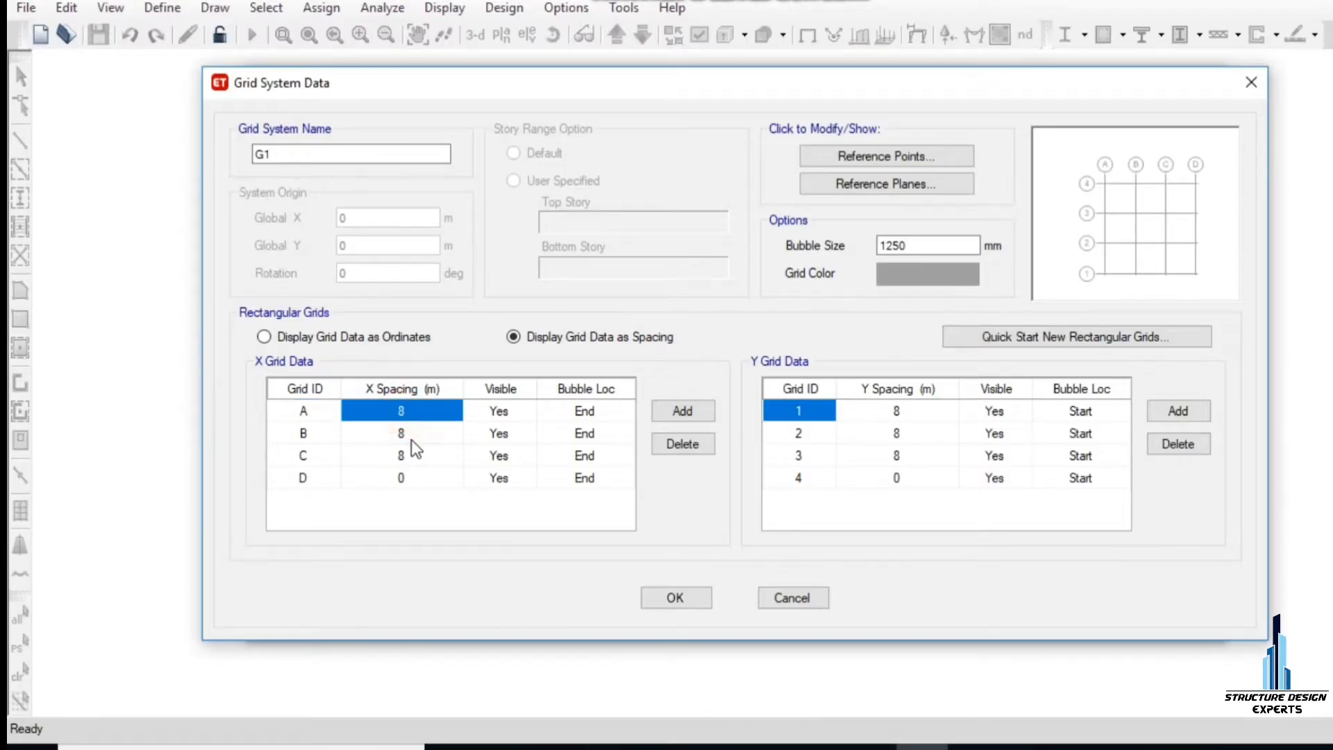
text(5.20)
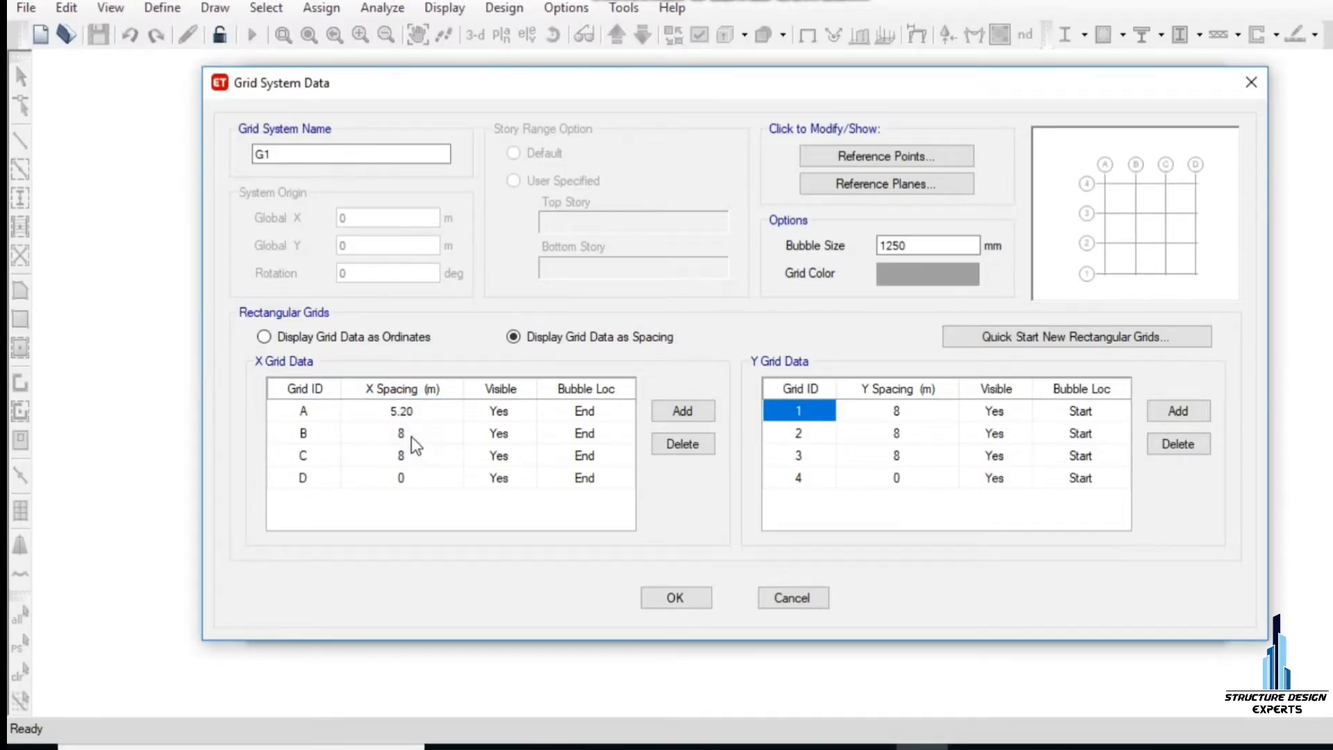
click(408, 436)
text(6.30)
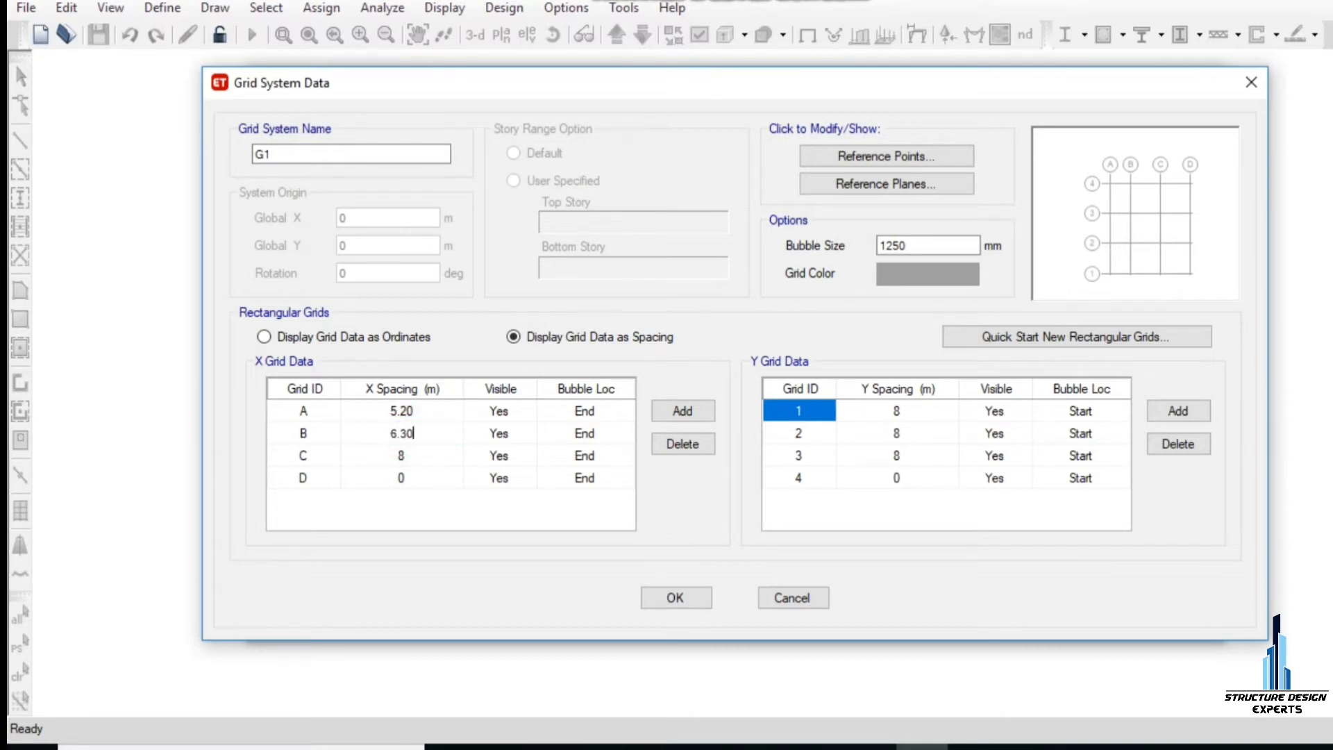
click(405, 459)
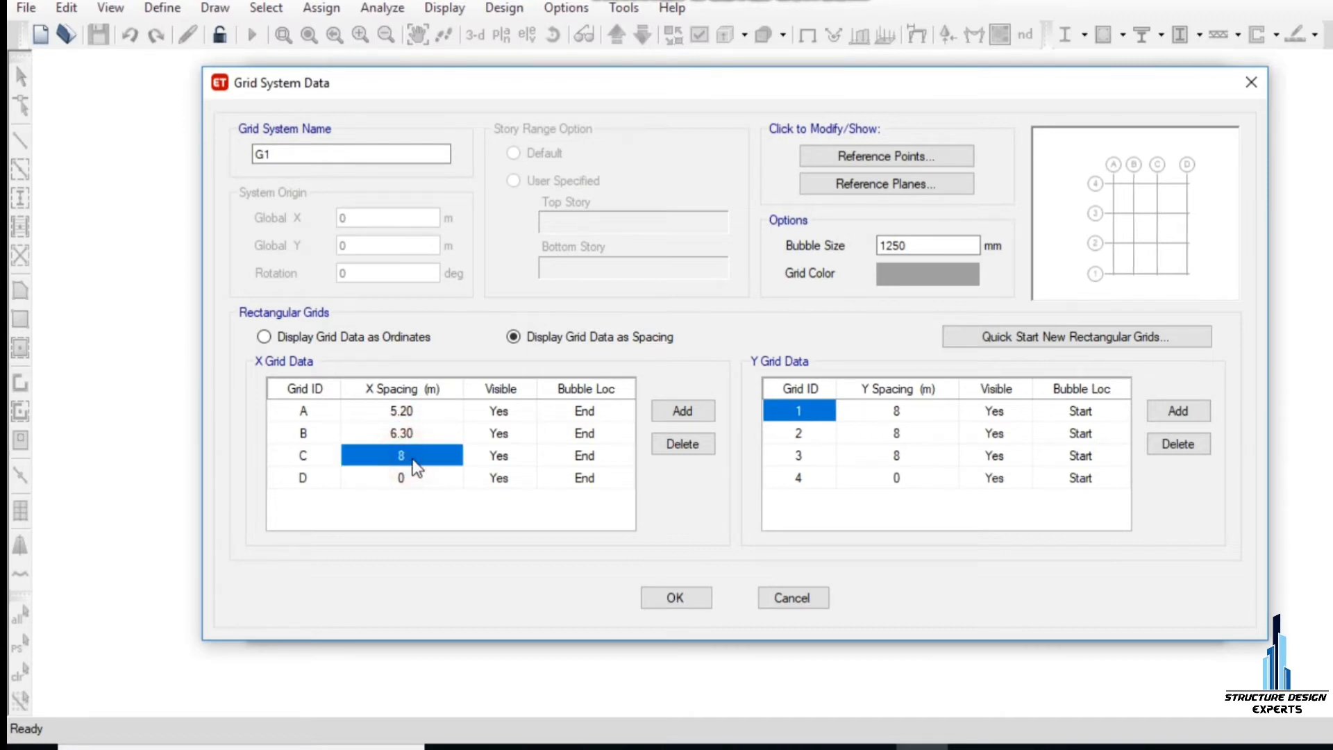
text(5)
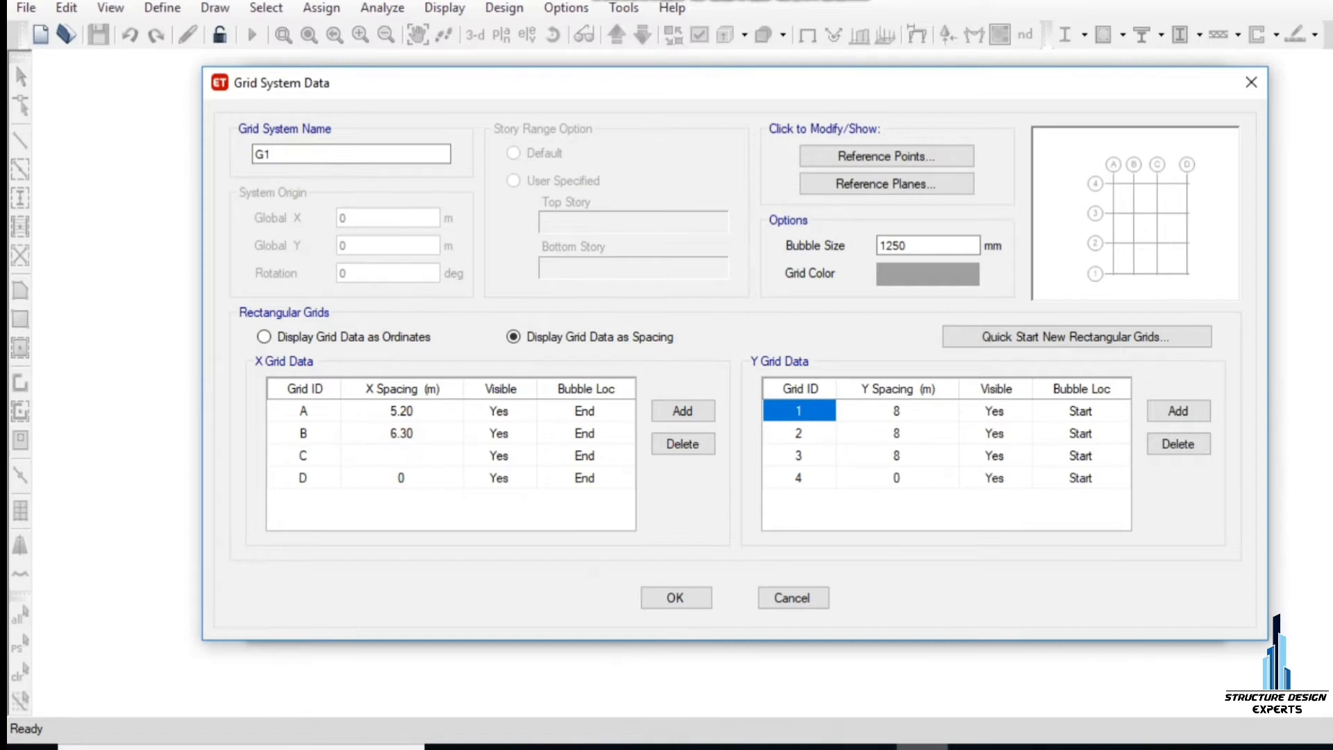
click(870, 747)
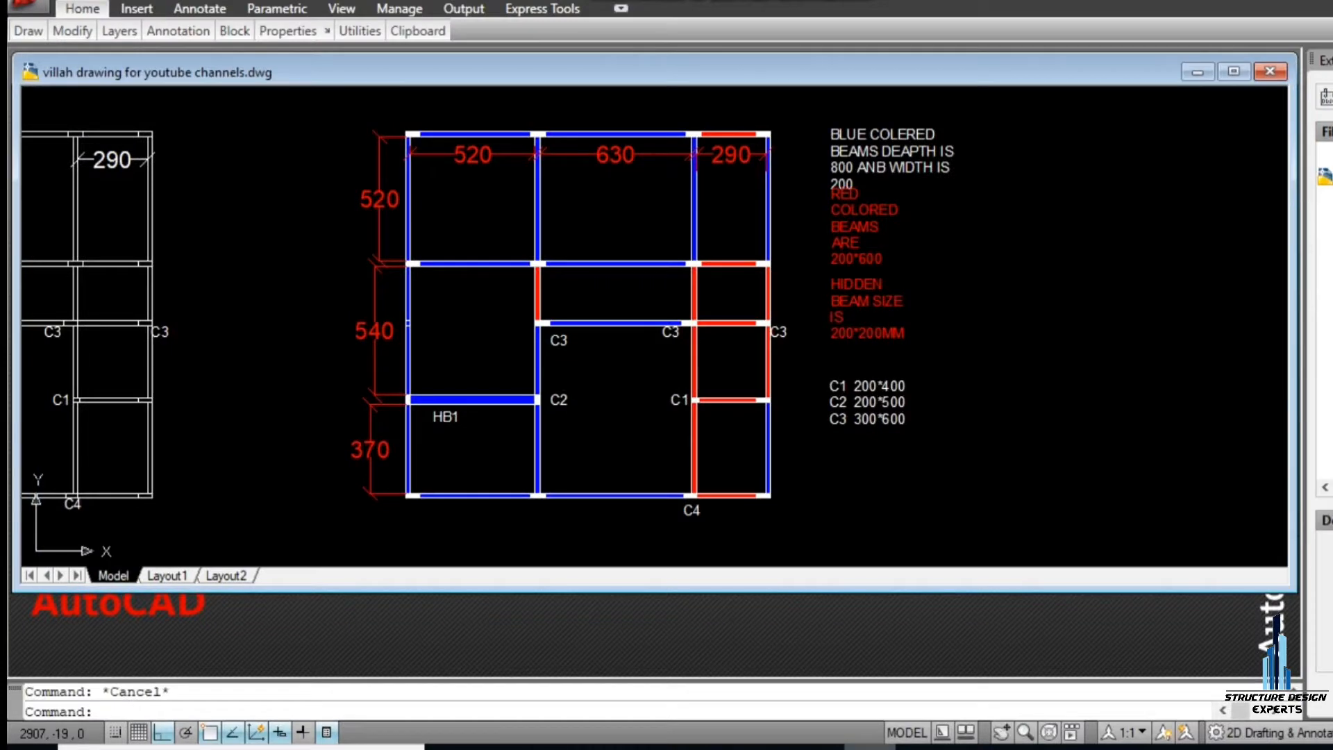
click(923, 746)
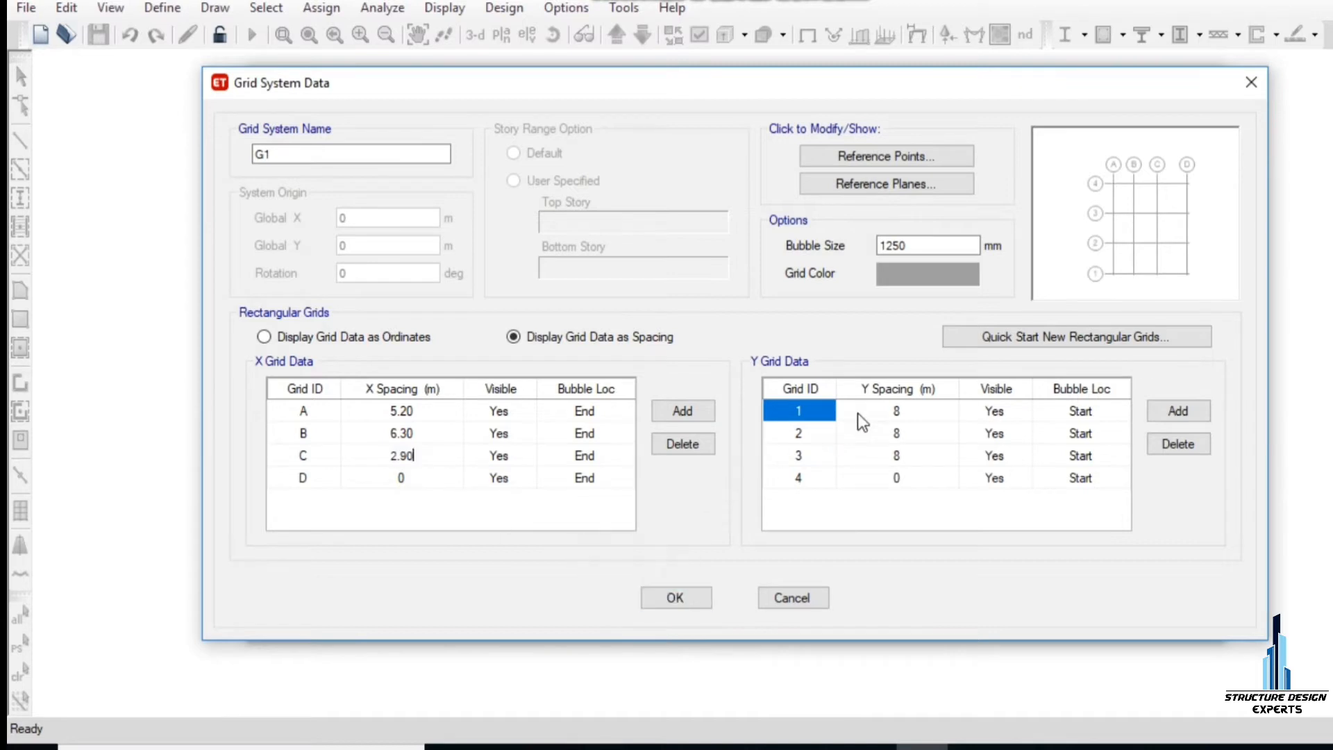
Step: Check the AutoCAD plan, set the Y spacings of grids 1, 2 and 3 to 5.20, 5.40 and 3.70 m, and accept the grid data
click(897, 409)
click(869, 746)
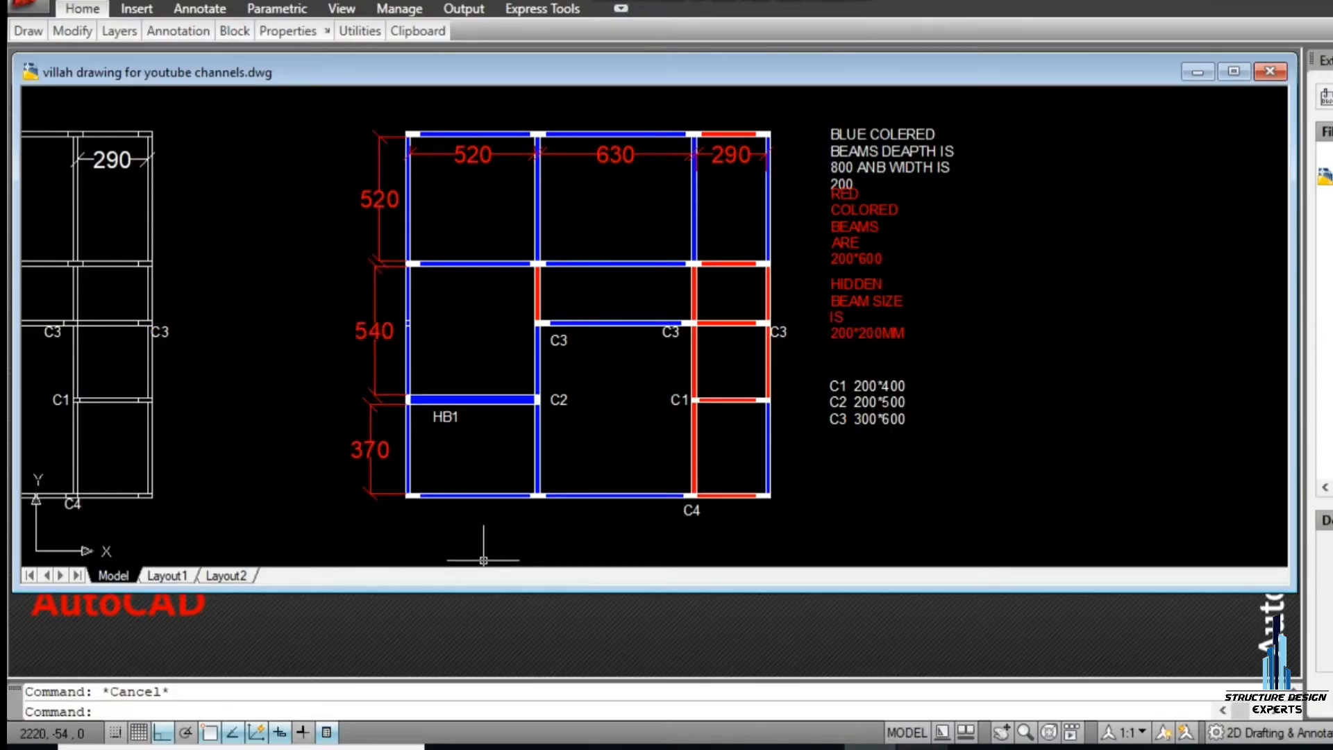
click(921, 745)
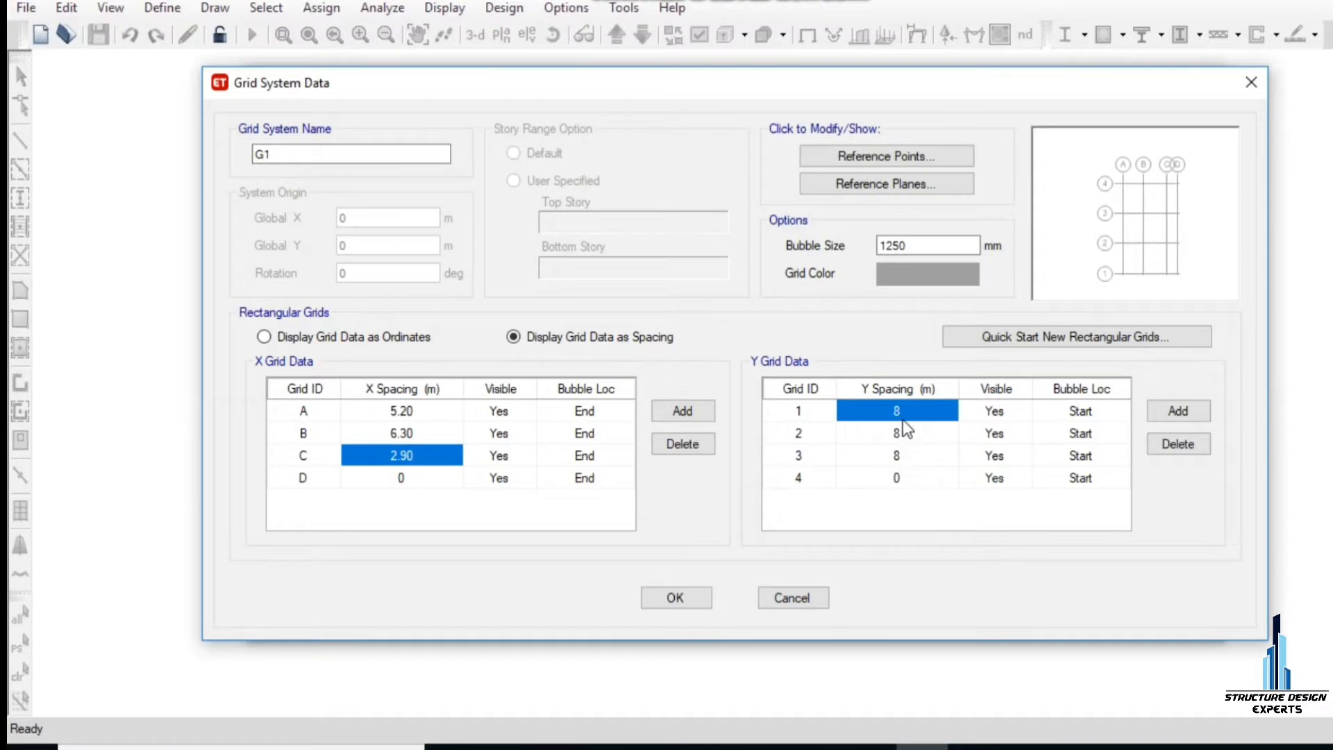
text(5.20)
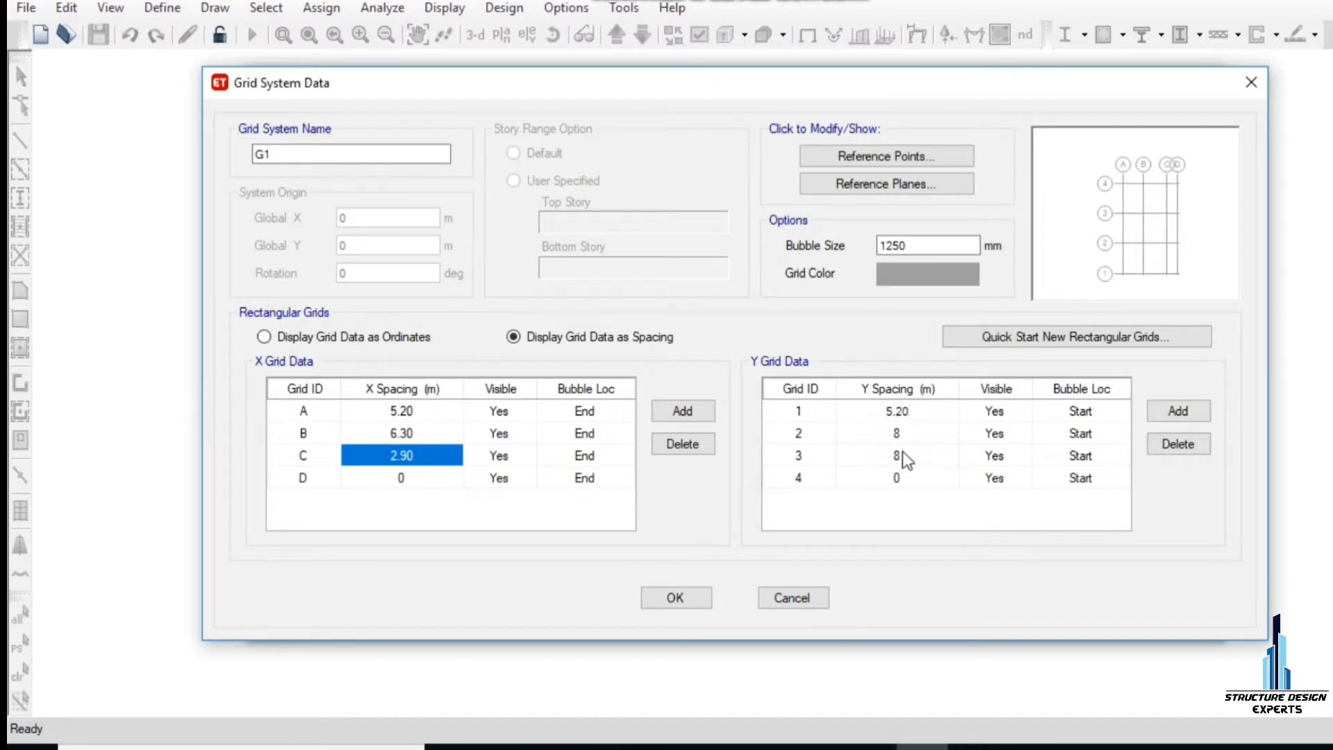
click(907, 436)
click(908, 436)
text(5.40)
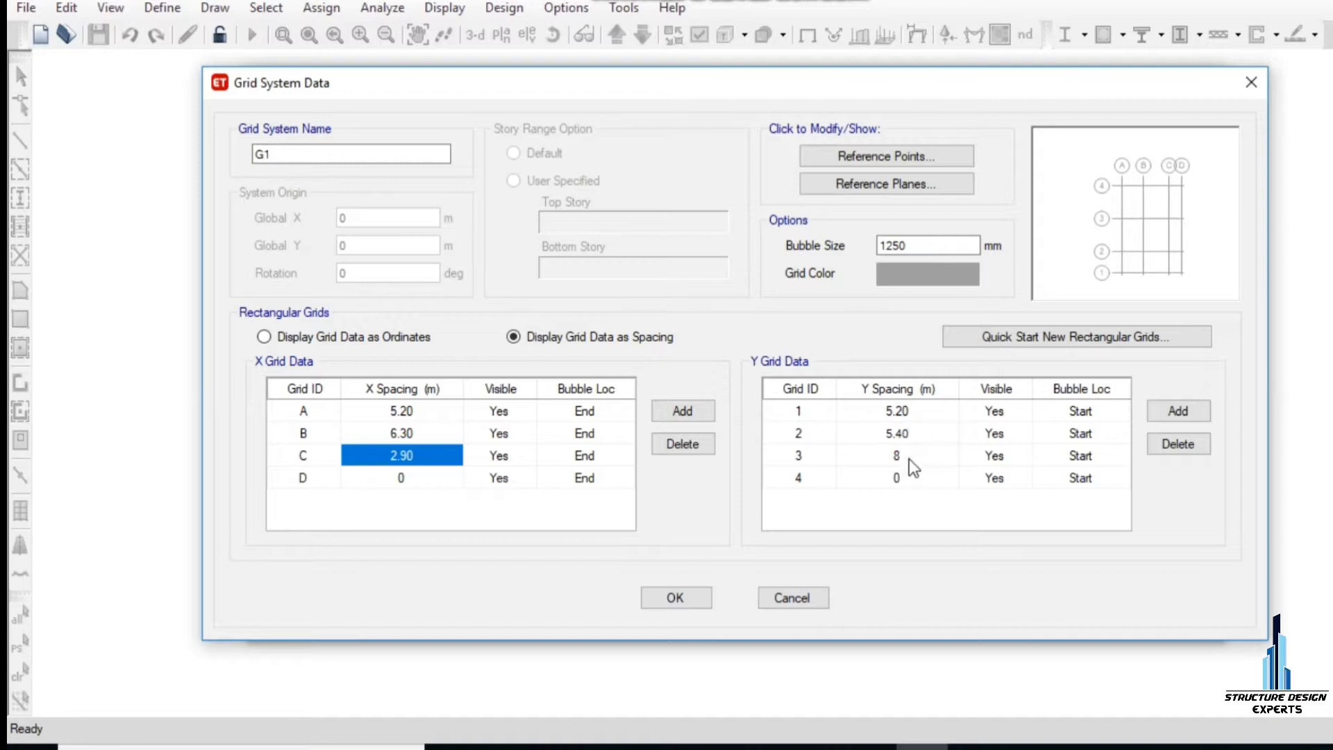
click(899, 455)
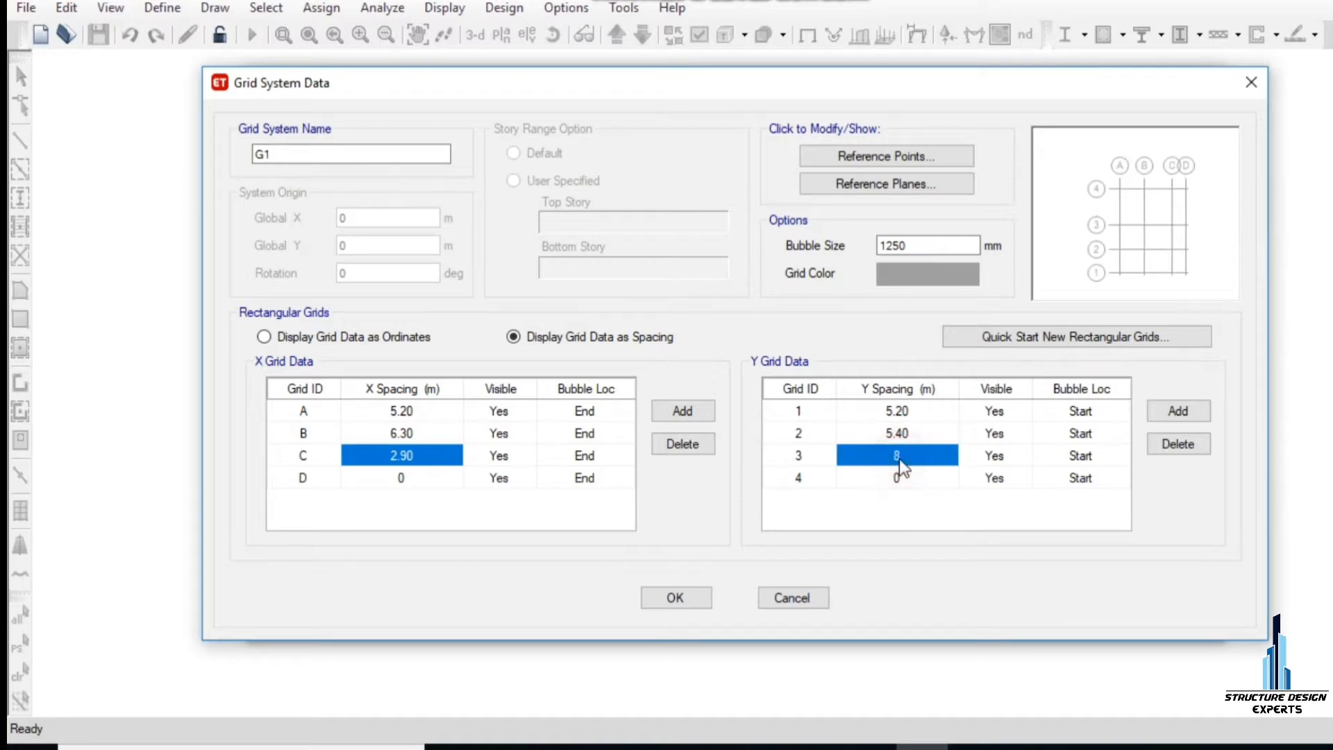
text(3.70)
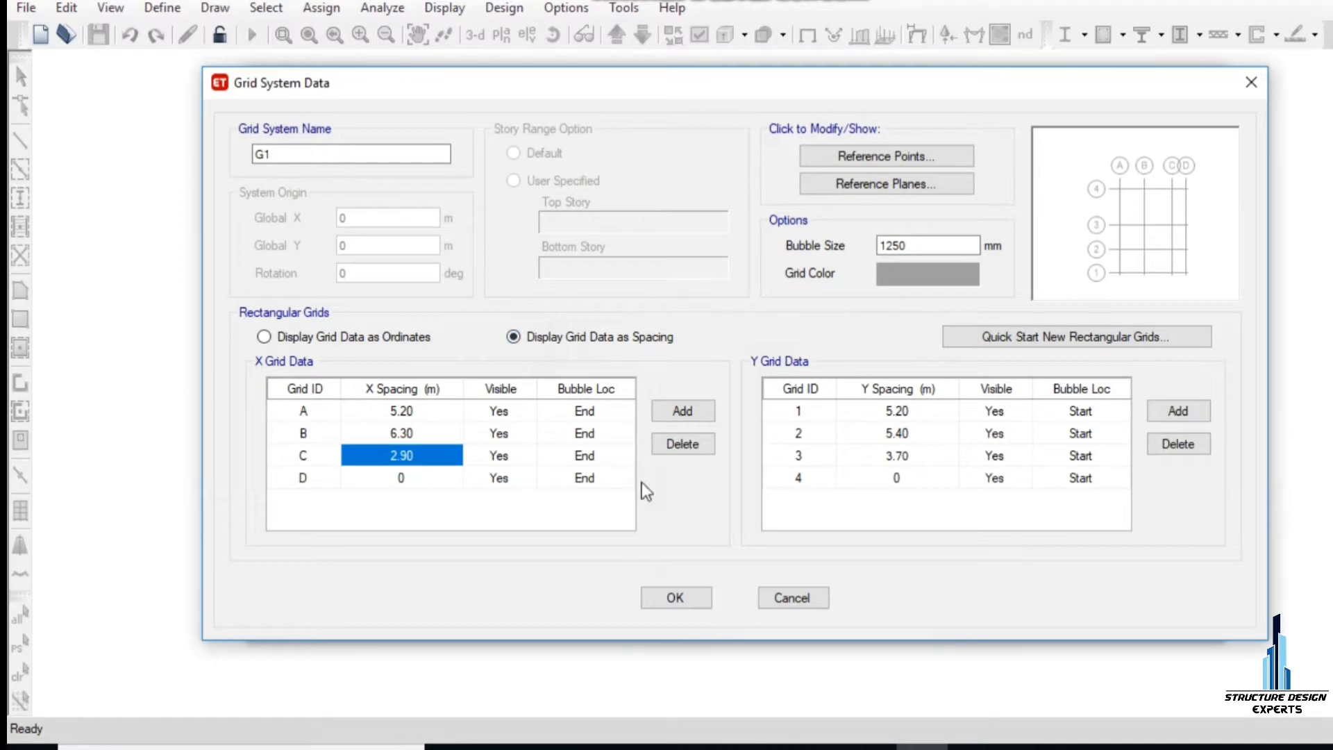
click(675, 597)
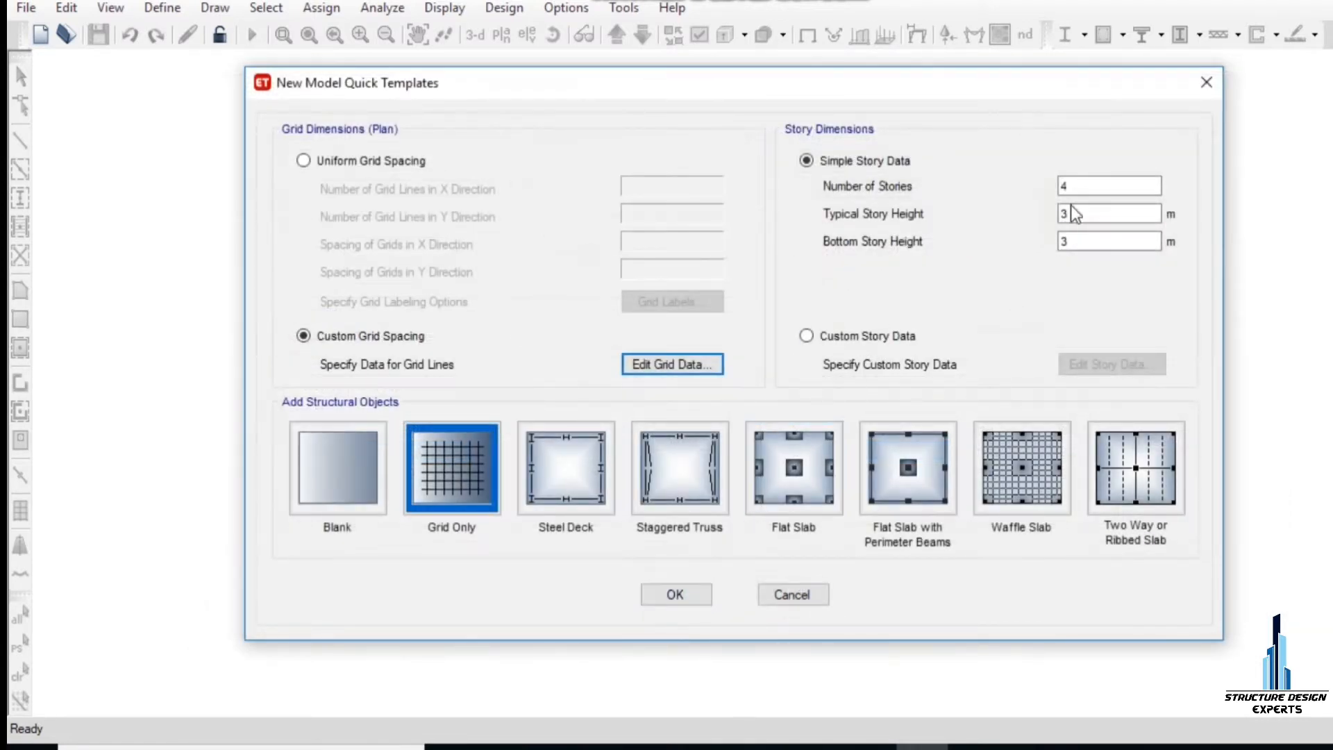
Step: Create the grid-only model with 3 stories, a typical story height of 4.20 m and a bottom story height of 1.5 m
double_click(1065, 185)
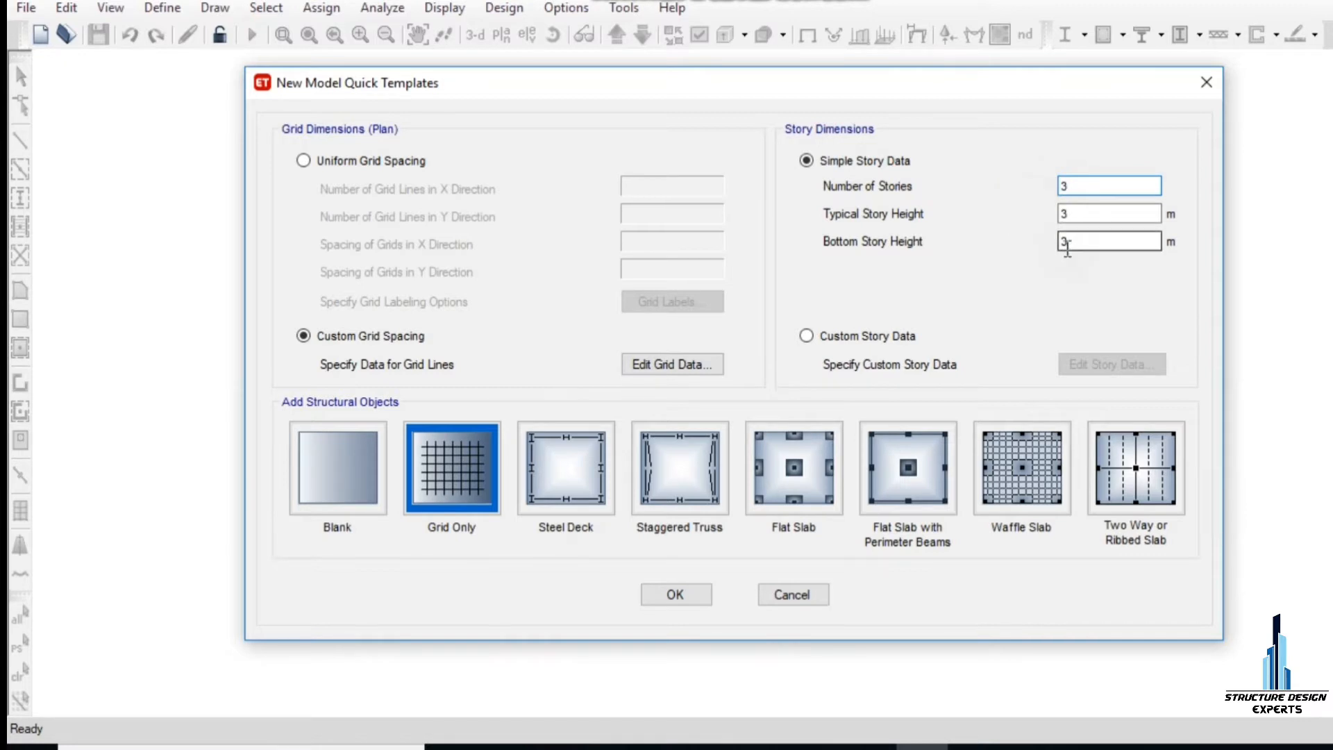
double_click(1073, 214)
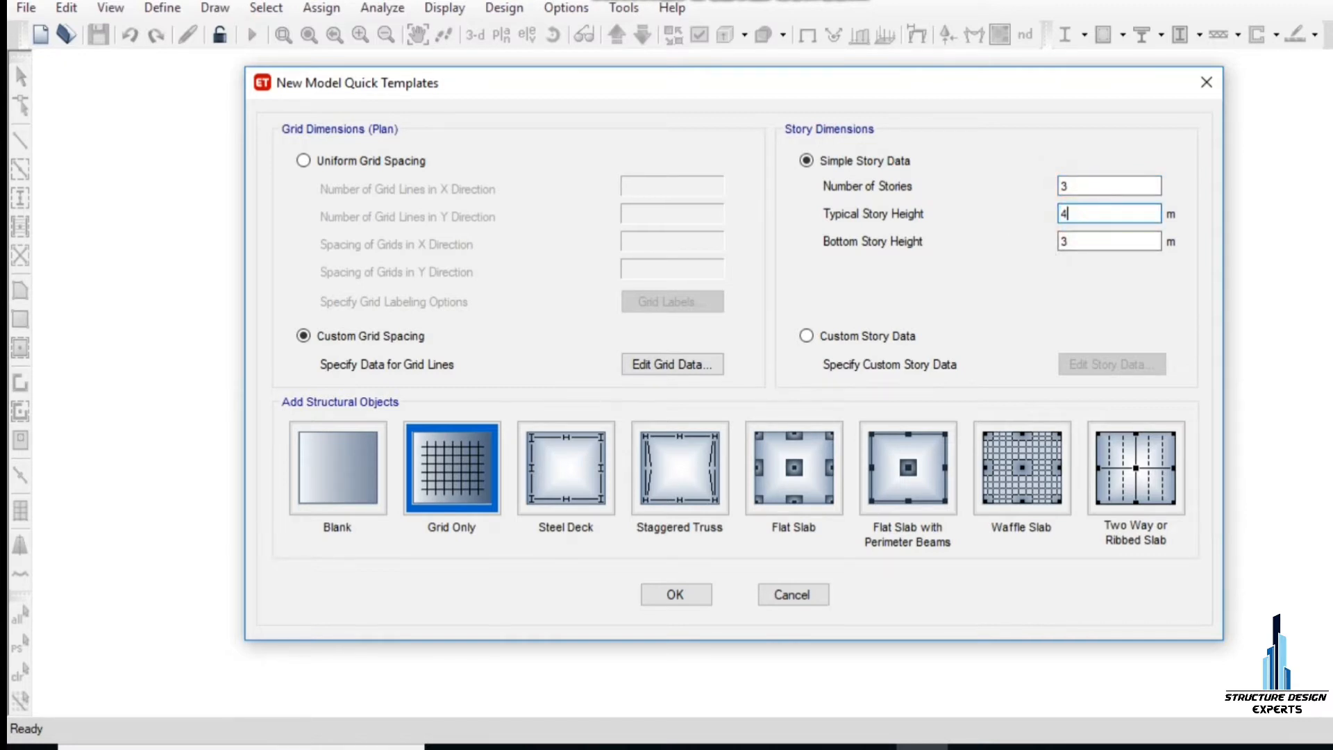
double_click(1067, 243)
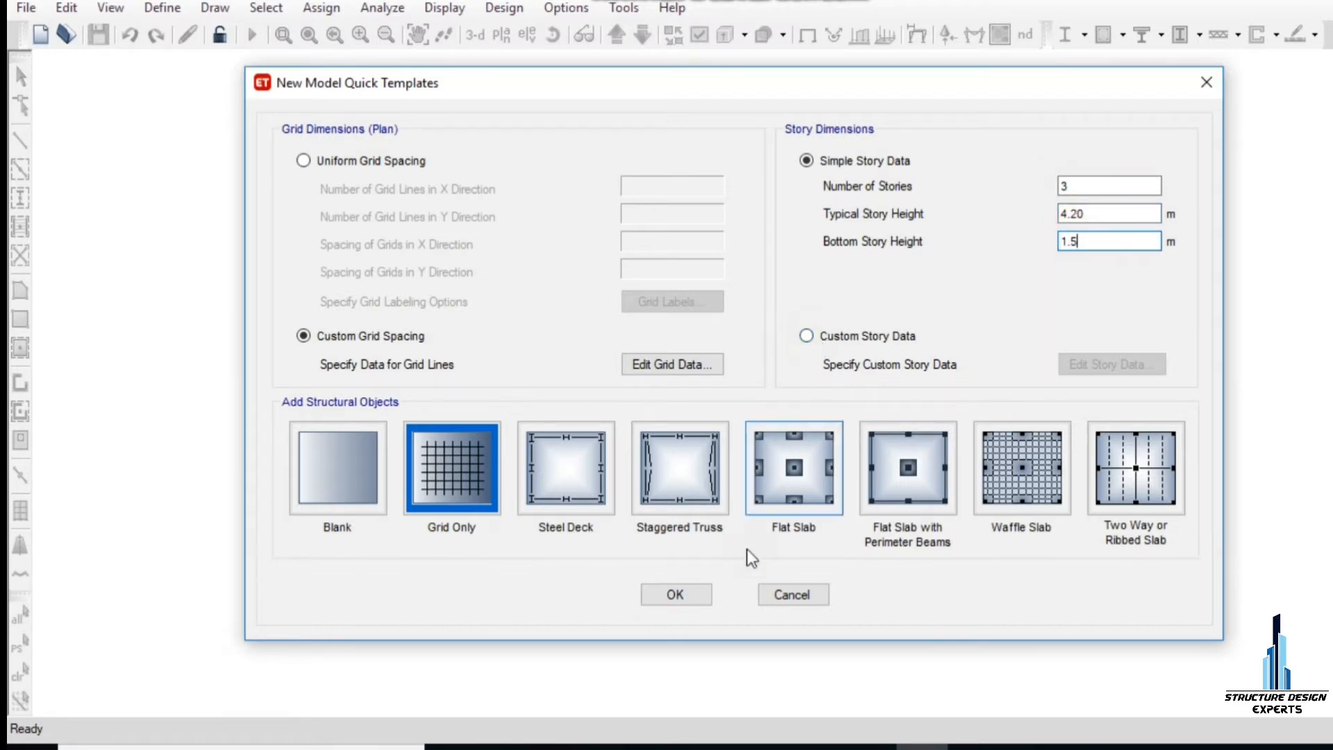
click(684, 594)
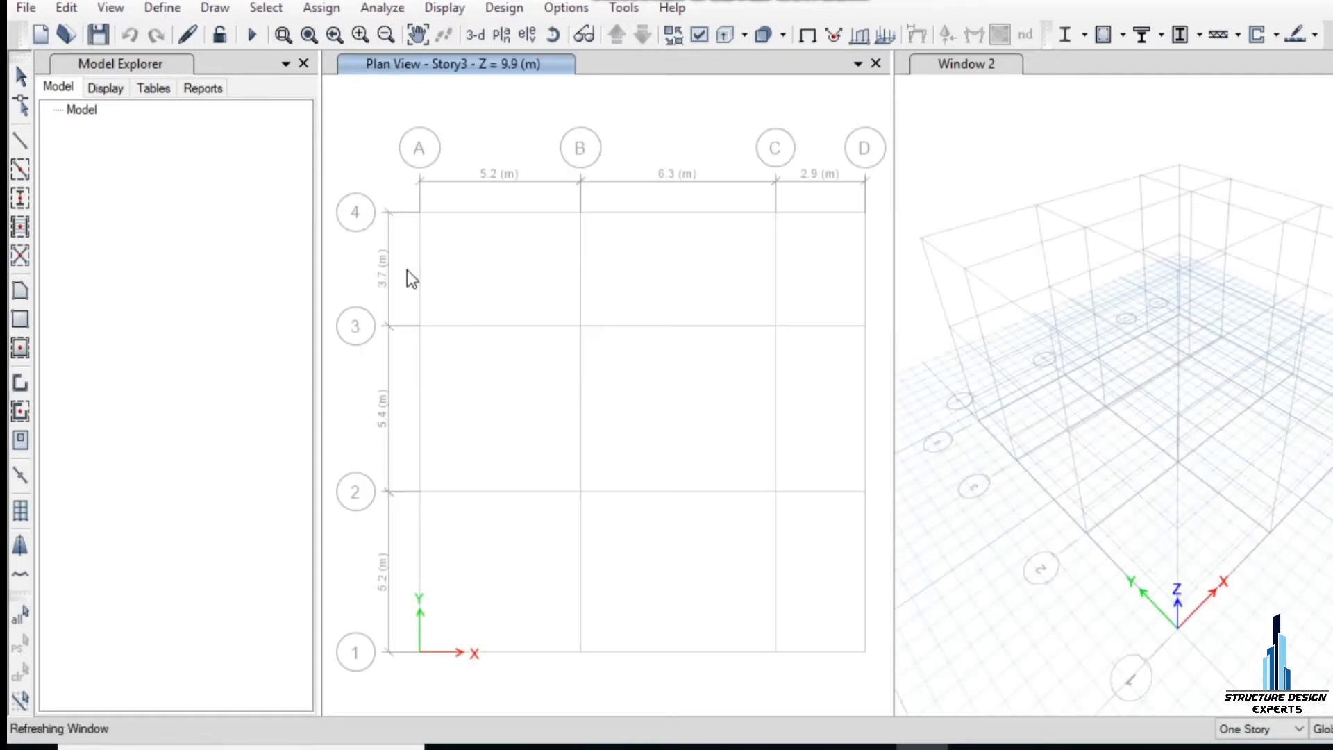
Step: Open the material definitions and start a new material property with the type Concrete
click(157, 8)
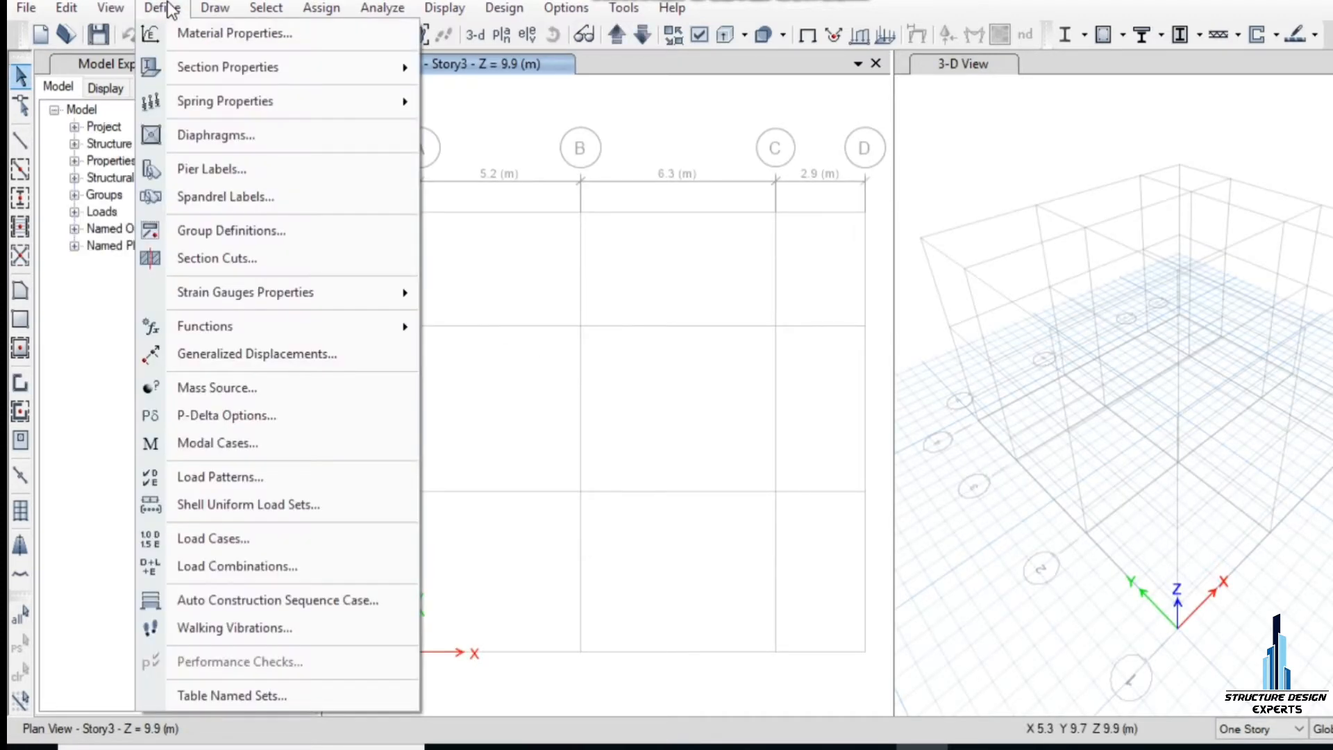
click(159, 8)
click(160, 6)
click(163, 9)
click(186, 34)
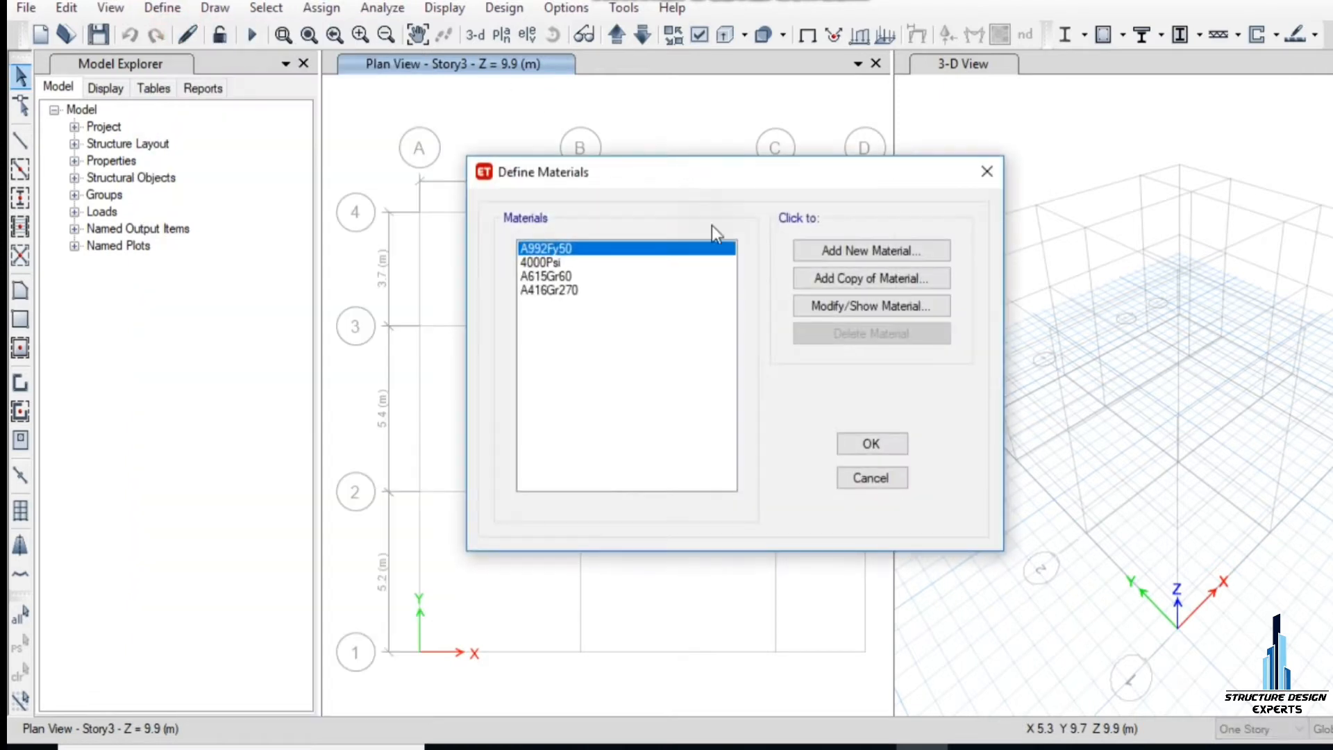
click(842, 250)
click(765, 331)
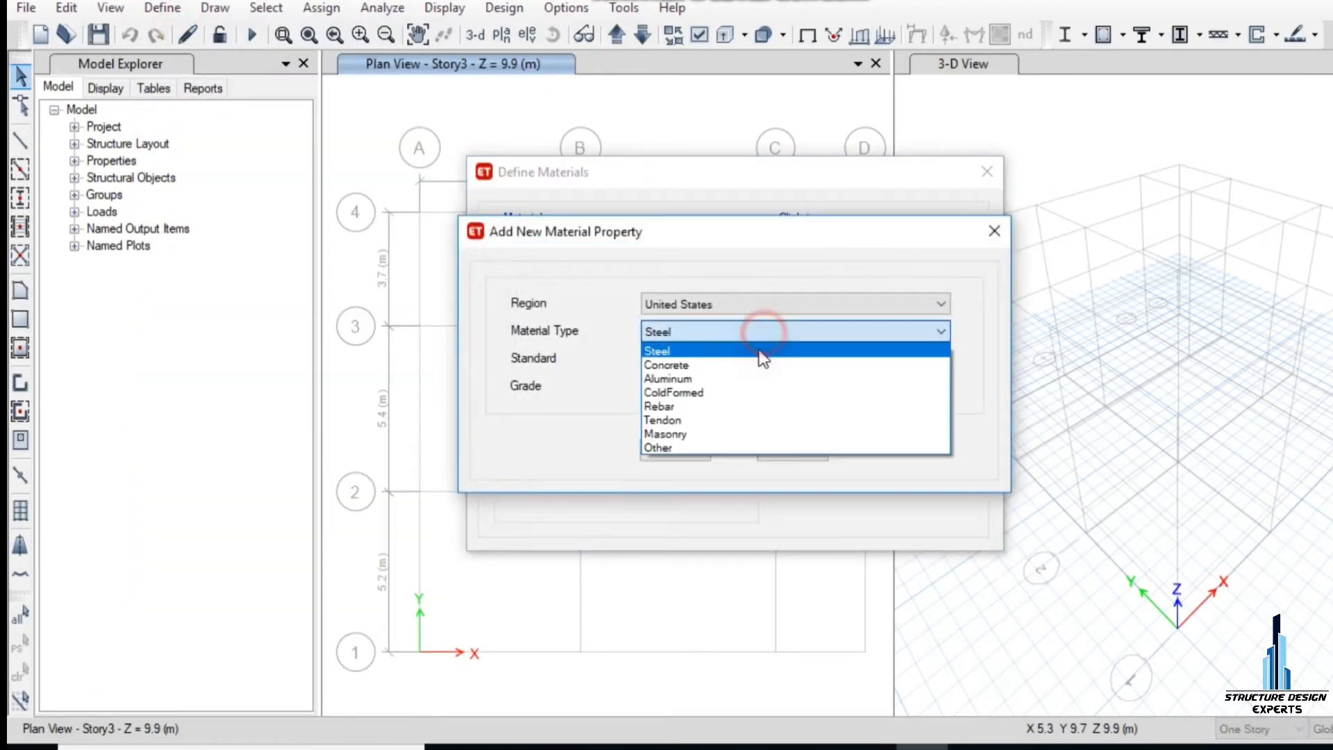
click(753, 361)
Step: Add the concrete material with the United States region, Customary standard and grade f'c 5000 psi
click(725, 306)
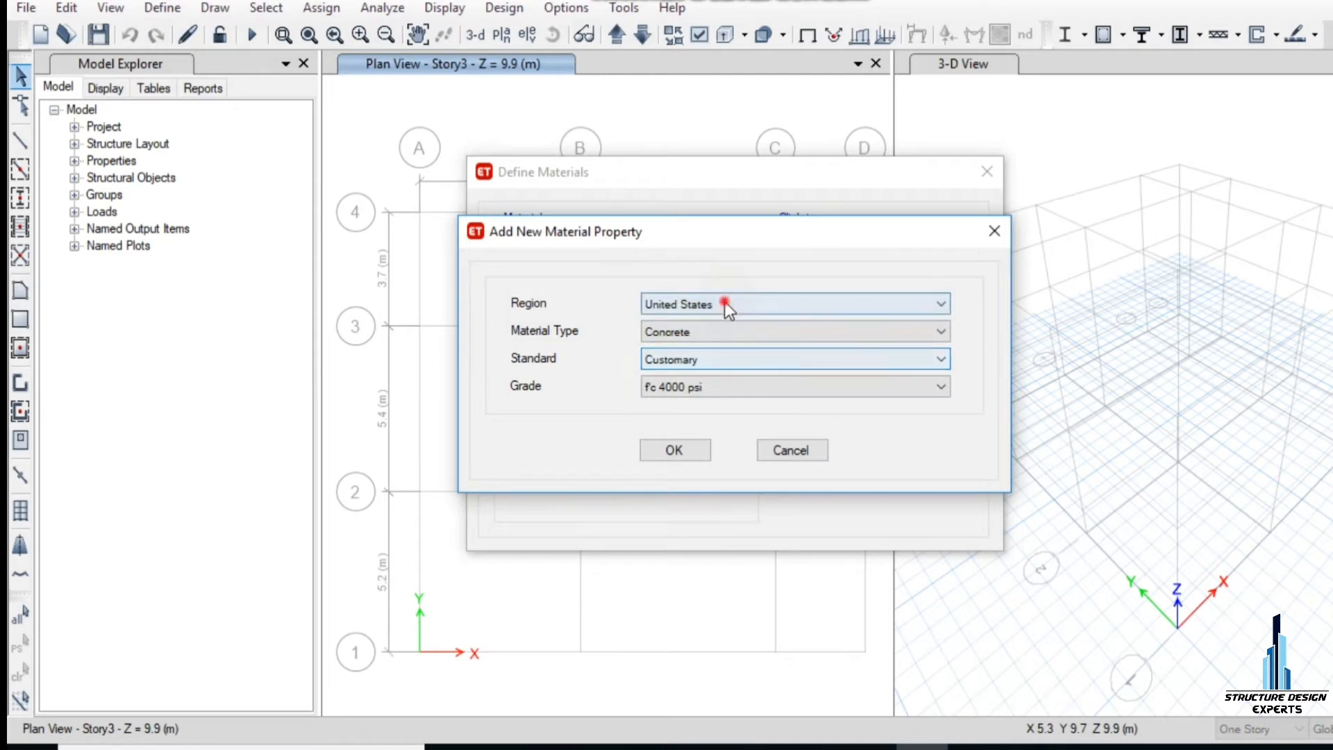
click(726, 305)
click(715, 368)
click(718, 361)
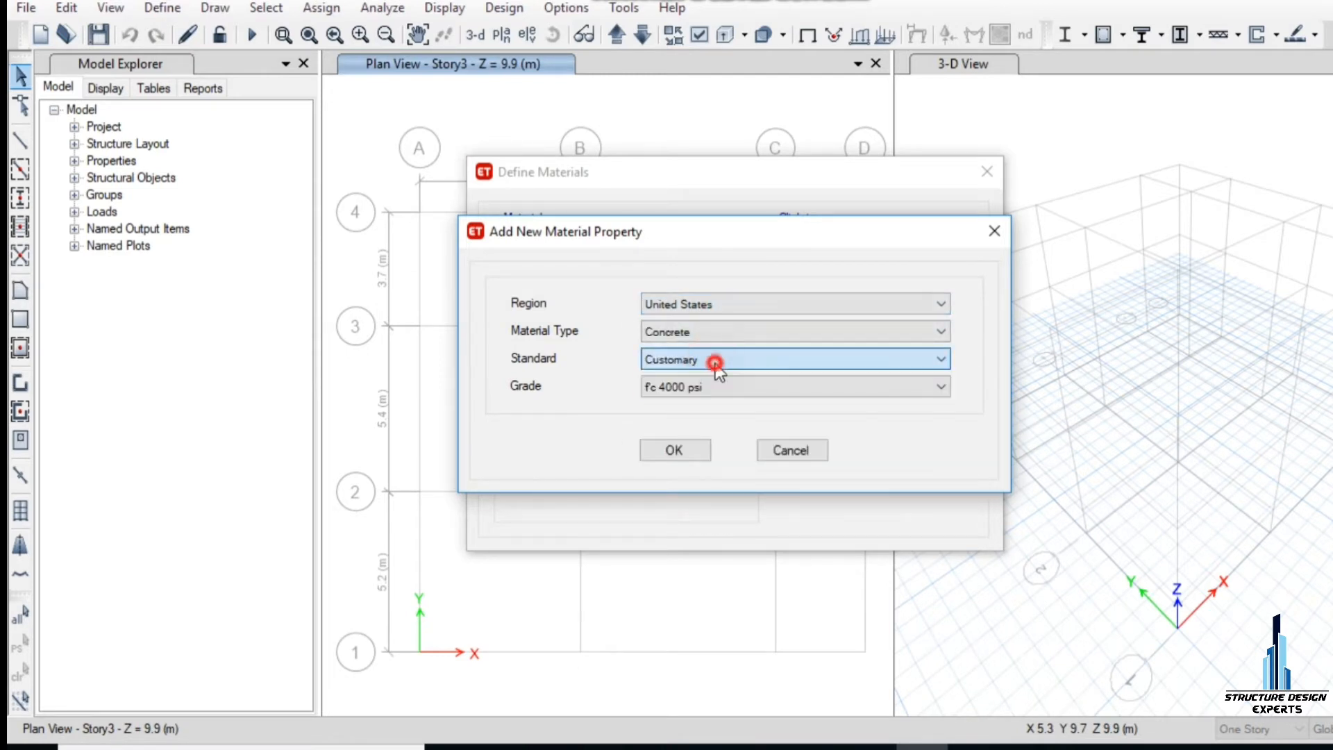
click(715, 388)
click(711, 390)
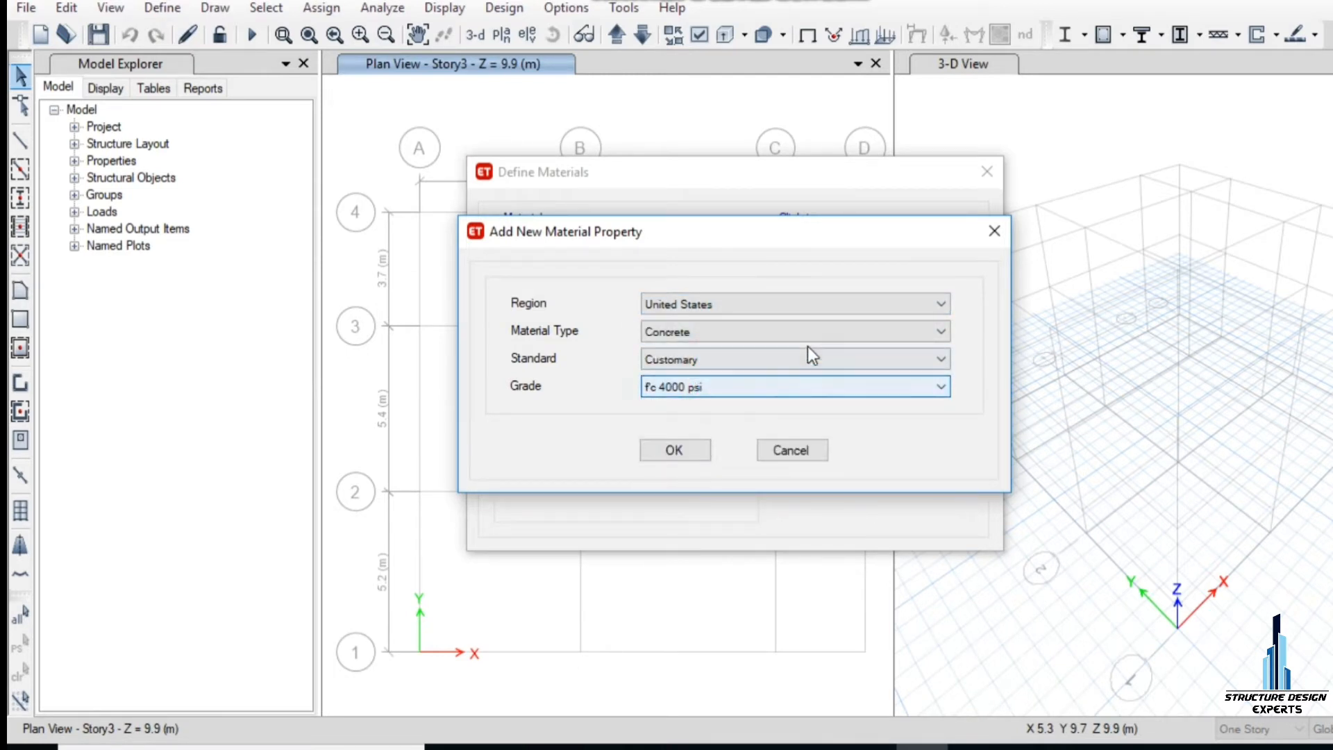
click(705, 387)
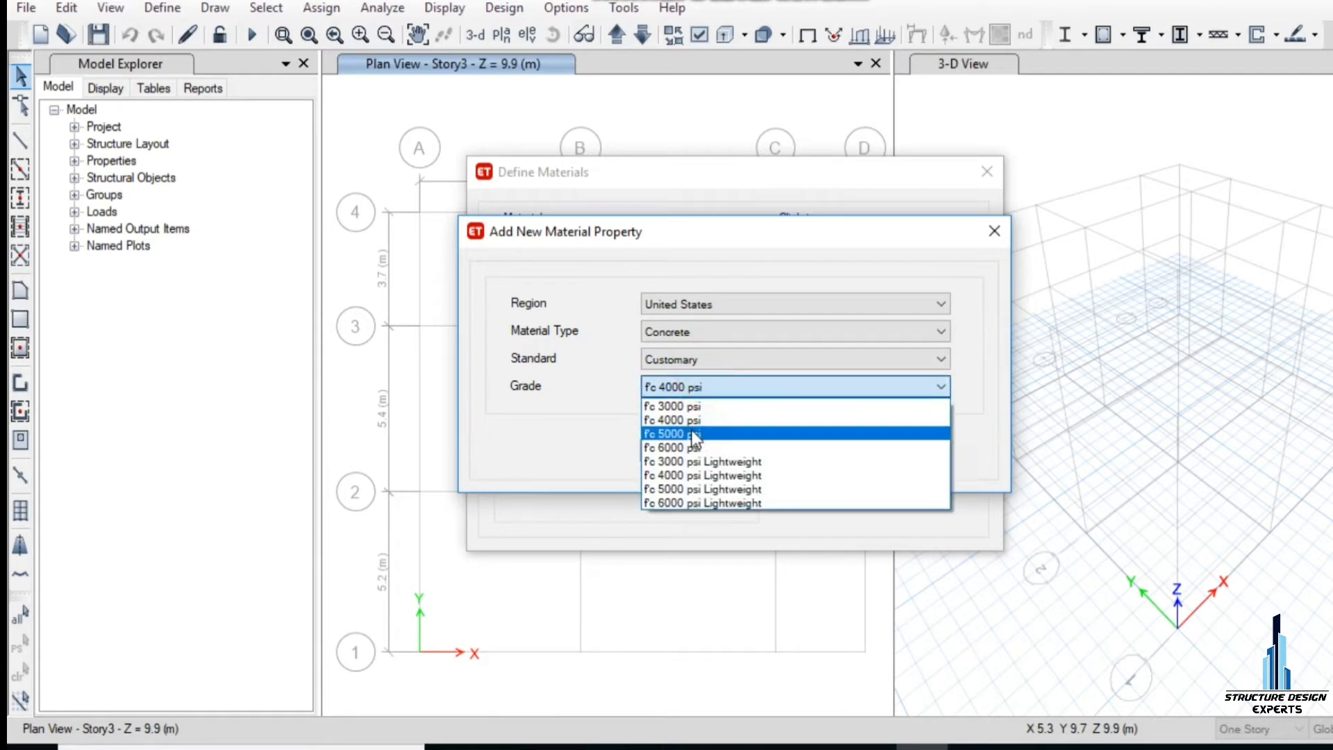
click(677, 438)
click(675, 451)
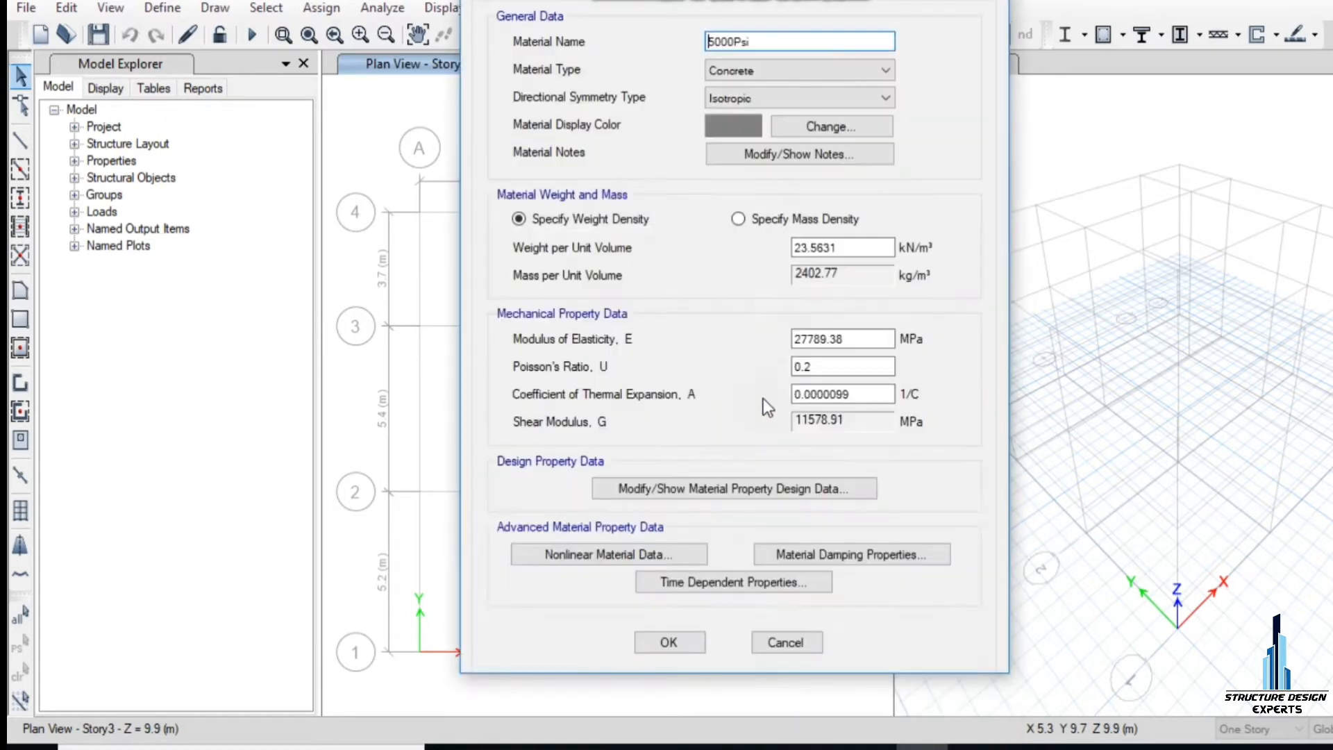
Step: Review the design property data of the 5000Psi concrete and accept the material
click(726, 494)
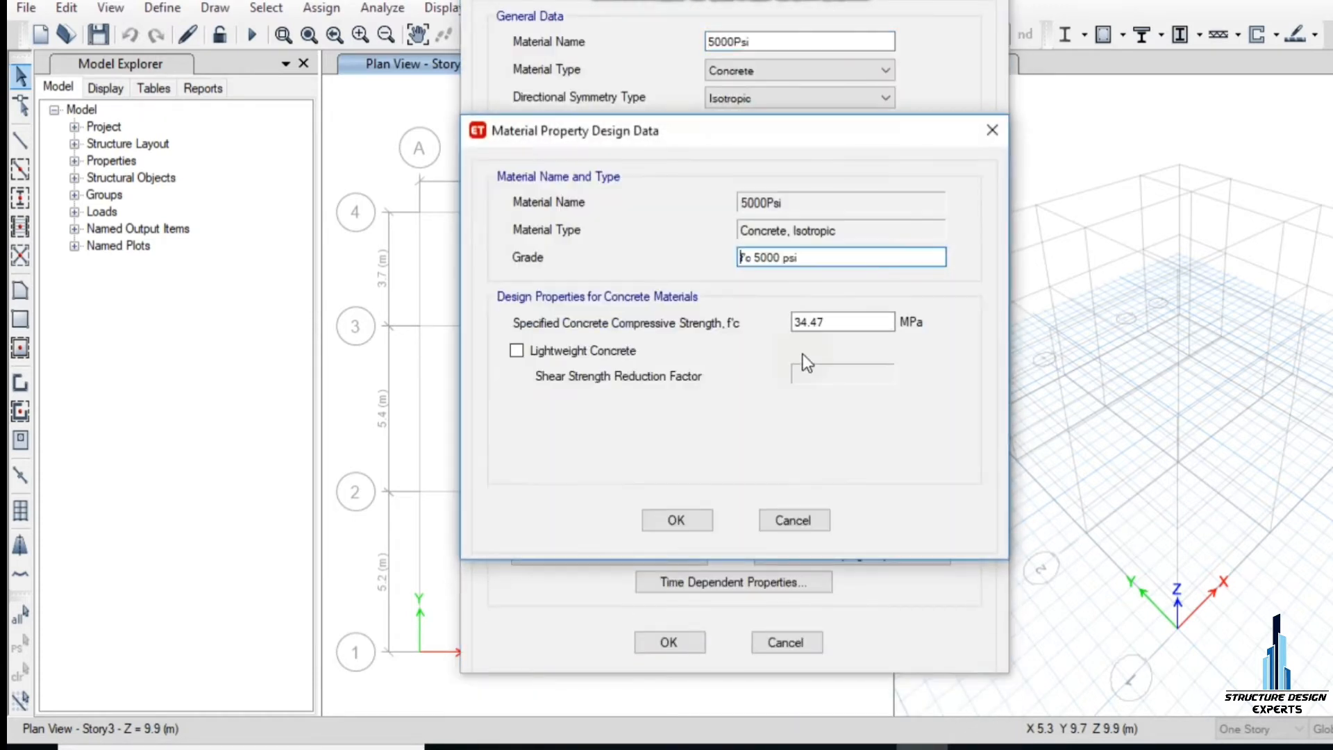
click(677, 519)
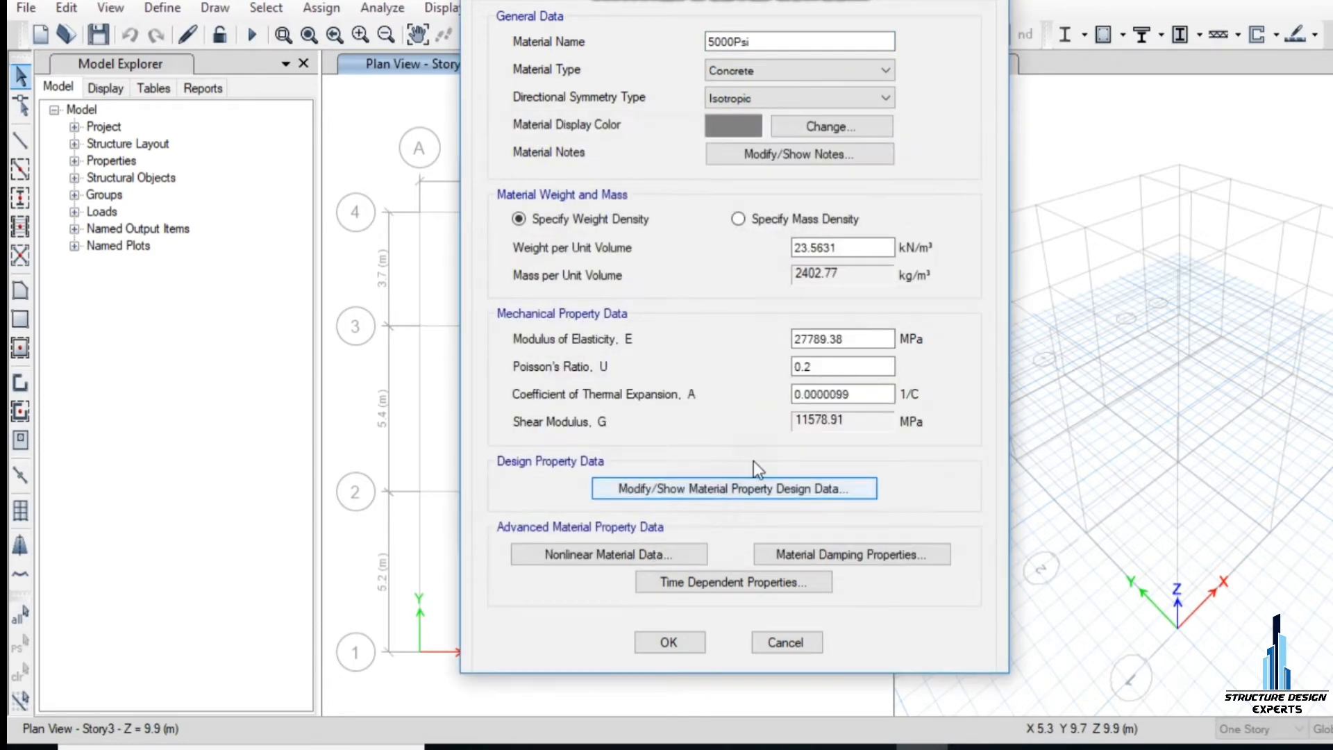
click(671, 640)
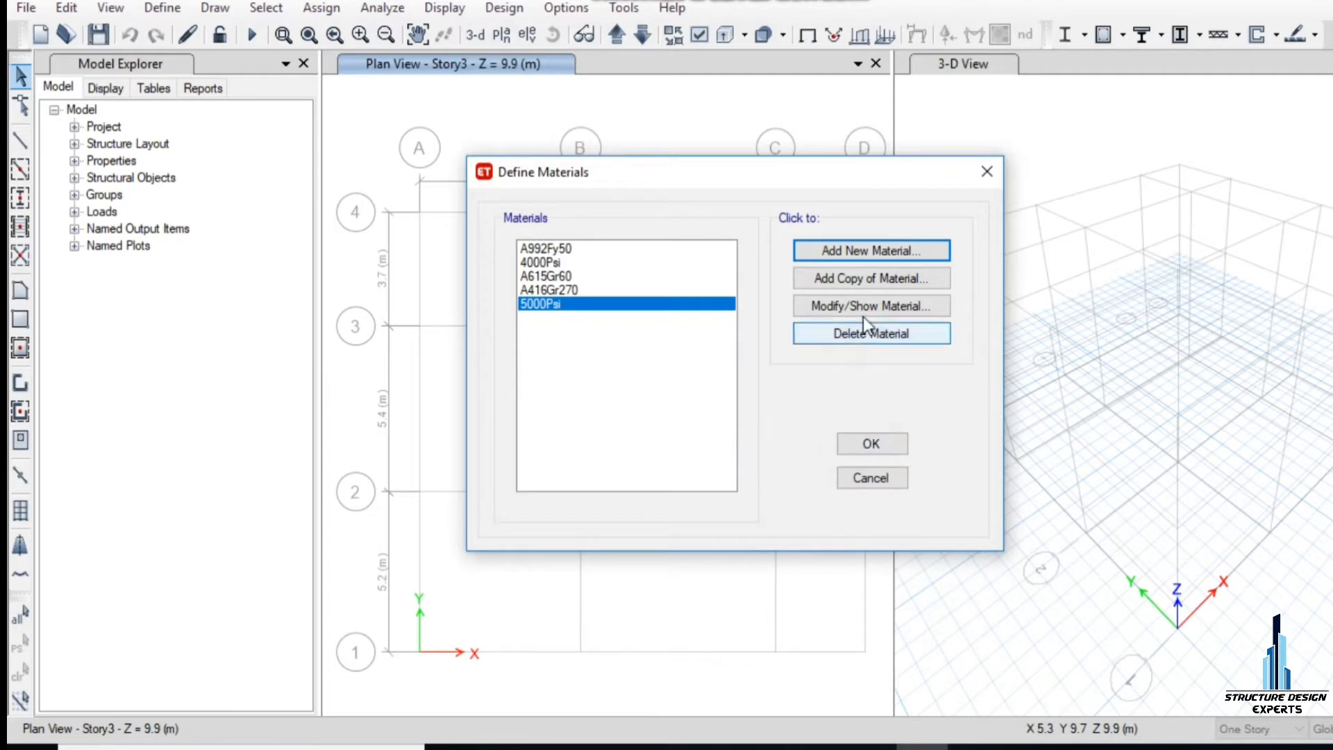
Step: Add a new rebar material with the United States region, ASTM A615 standard and Grade 75
click(848, 248)
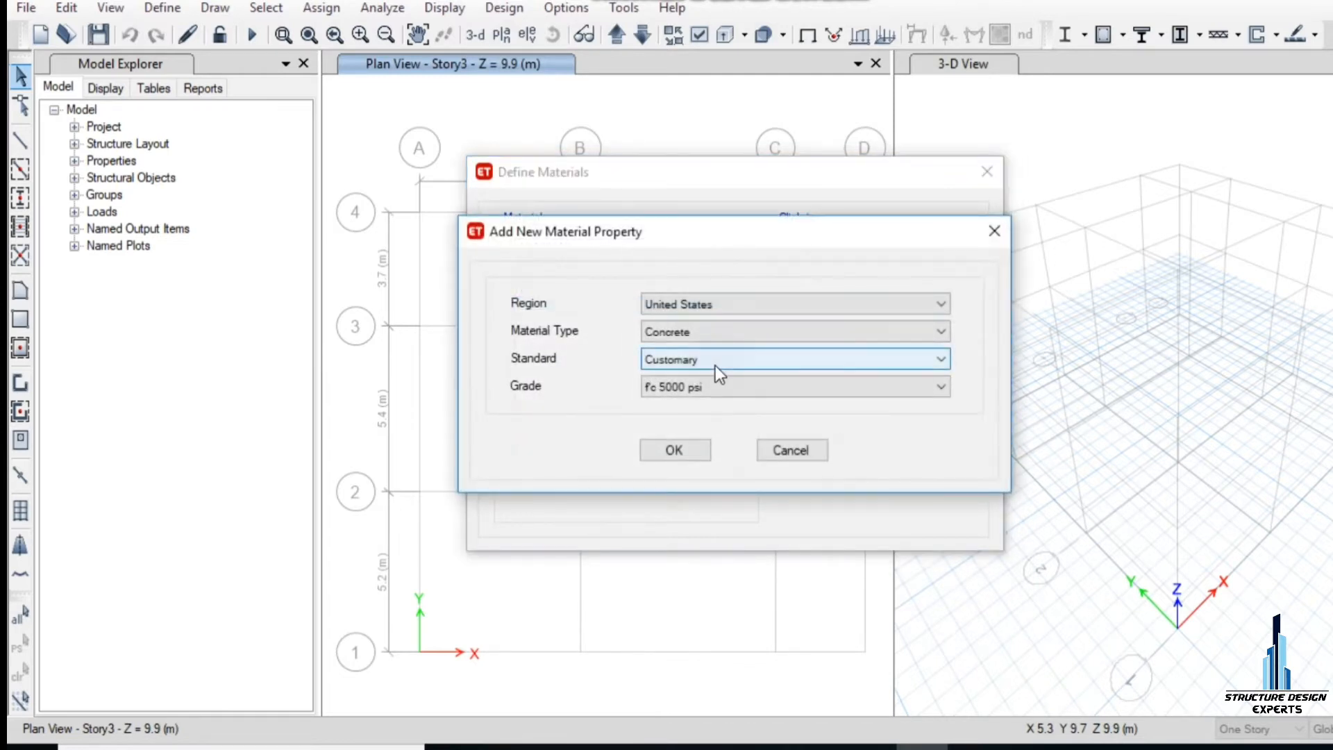
click(720, 335)
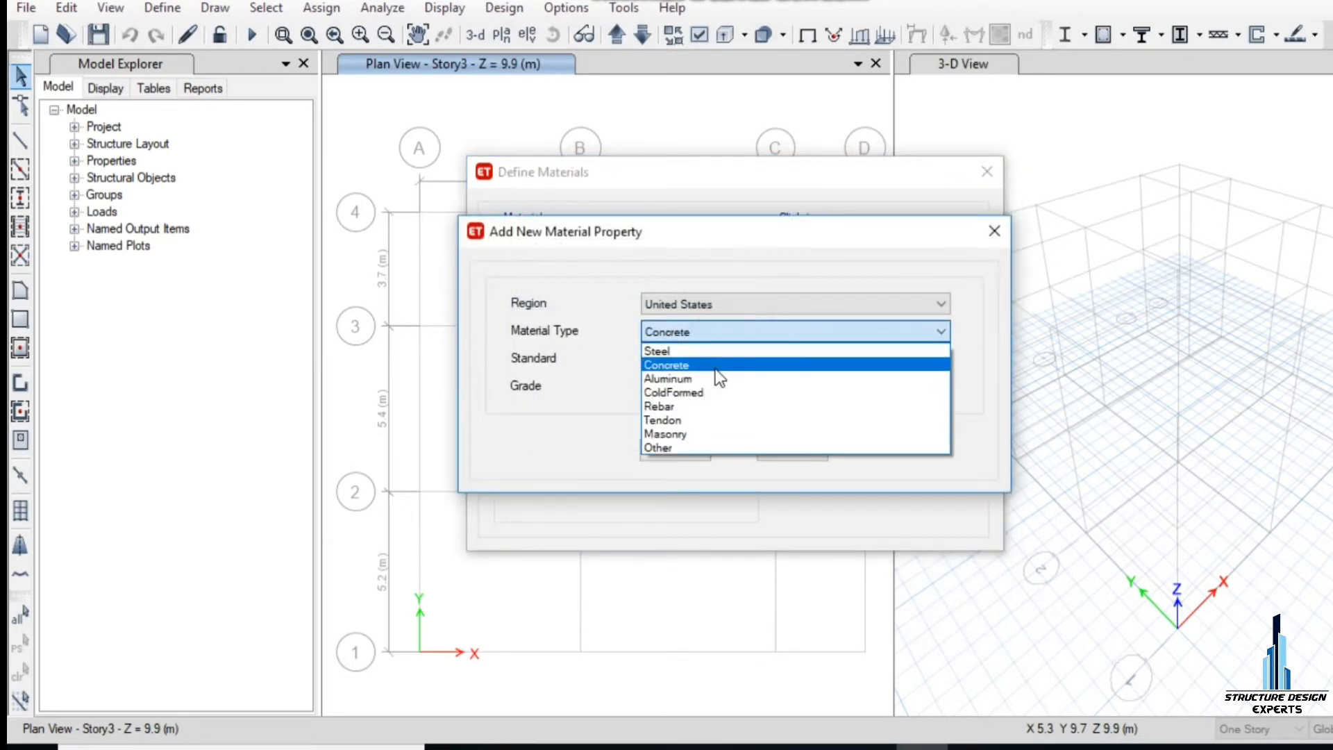
click(715, 408)
click(714, 306)
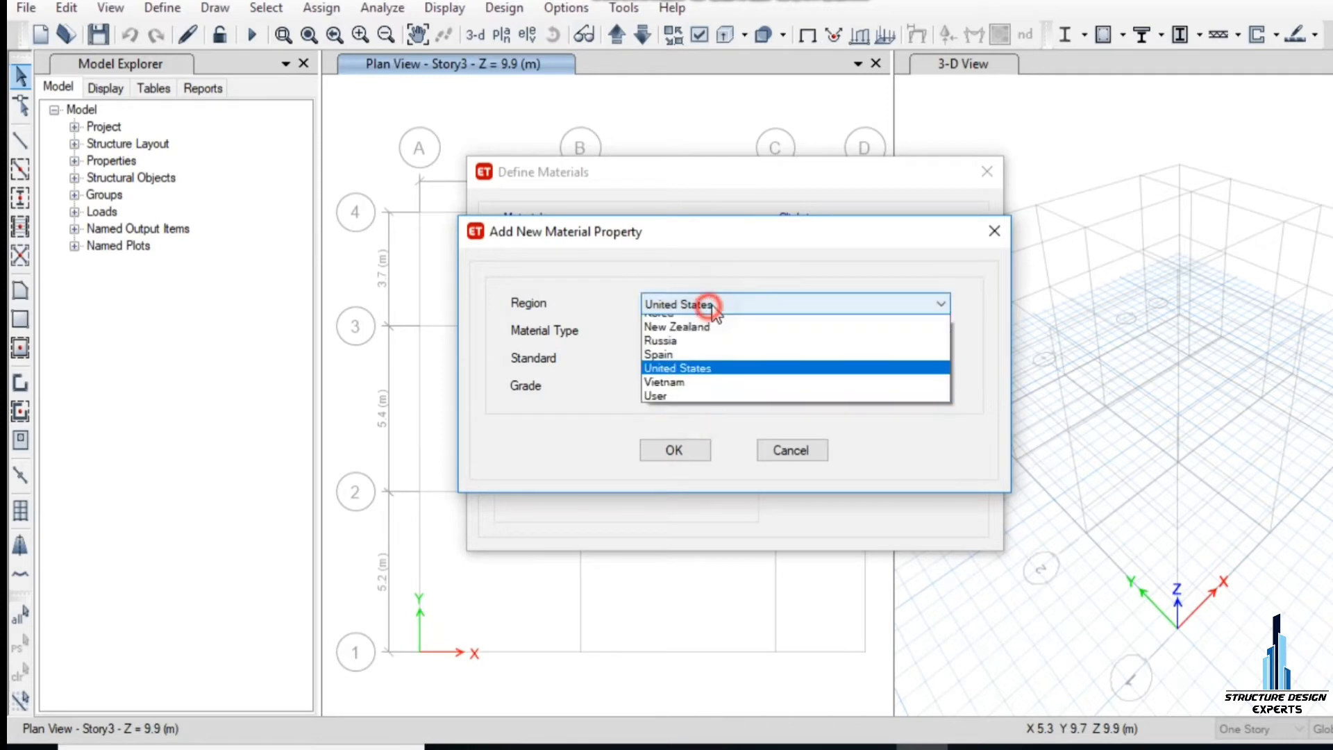
click(694, 368)
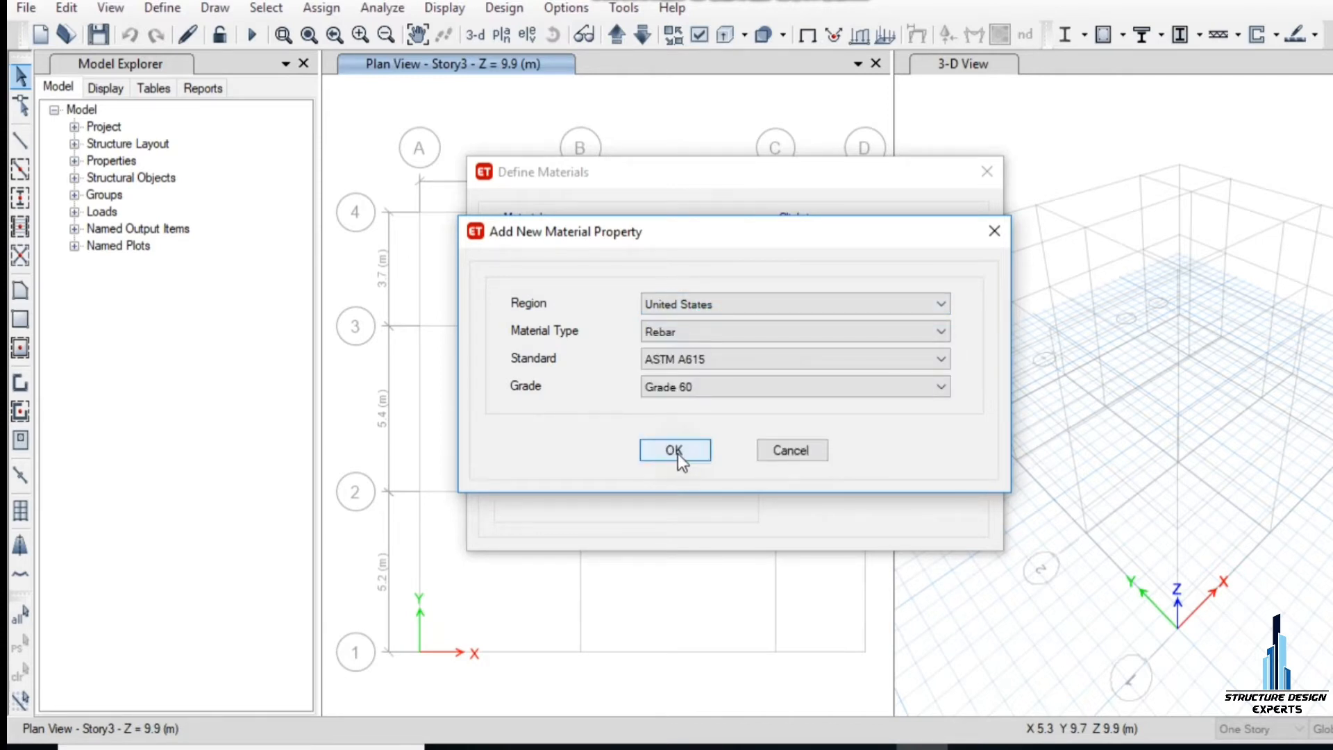
click(708, 393)
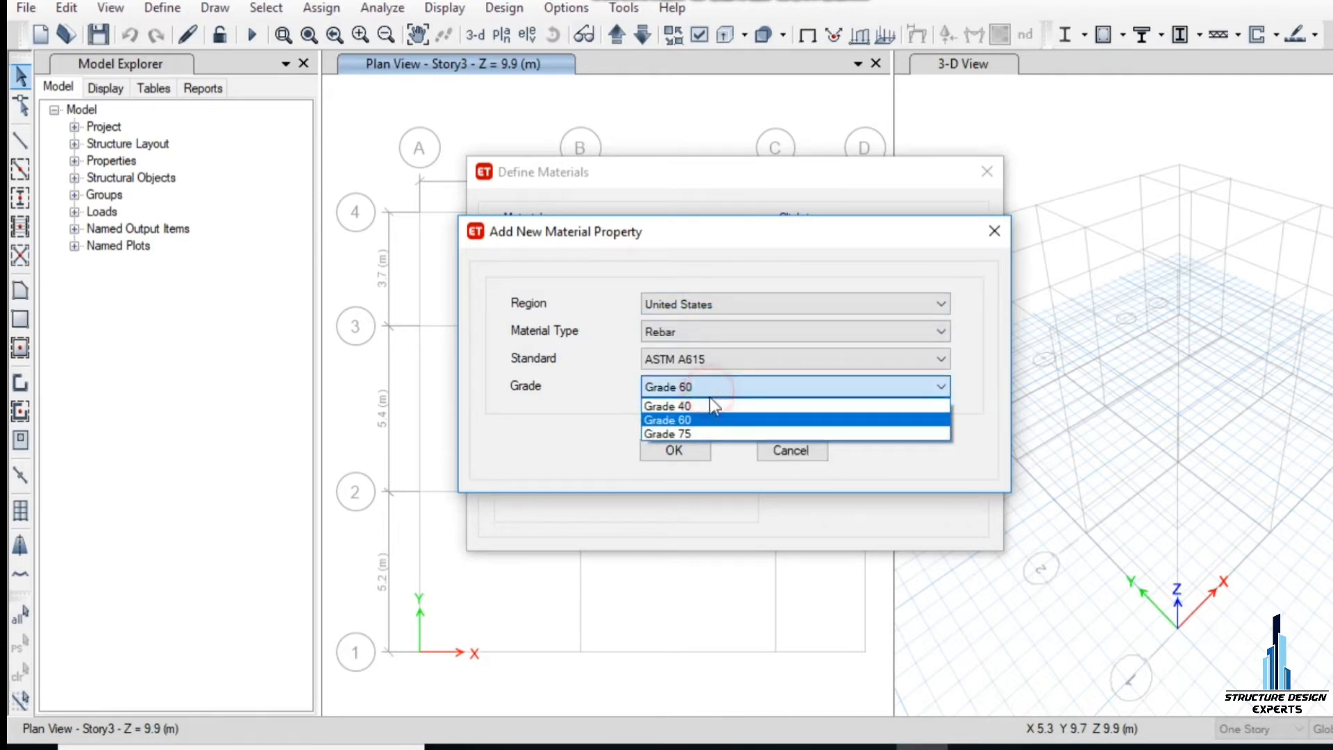
click(702, 433)
click(677, 451)
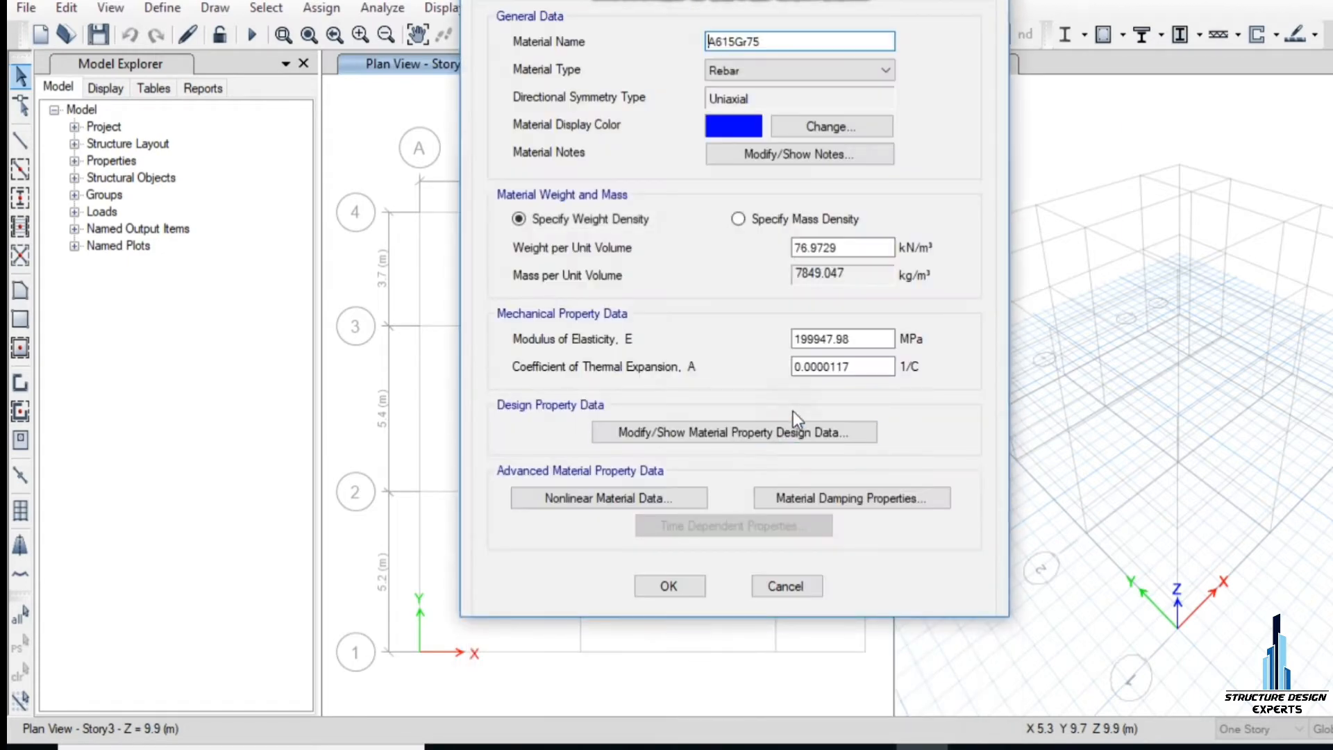
Step: Review the design strengths of the A615Gr75 rebar, accept the material and close the material definitions
click(682, 431)
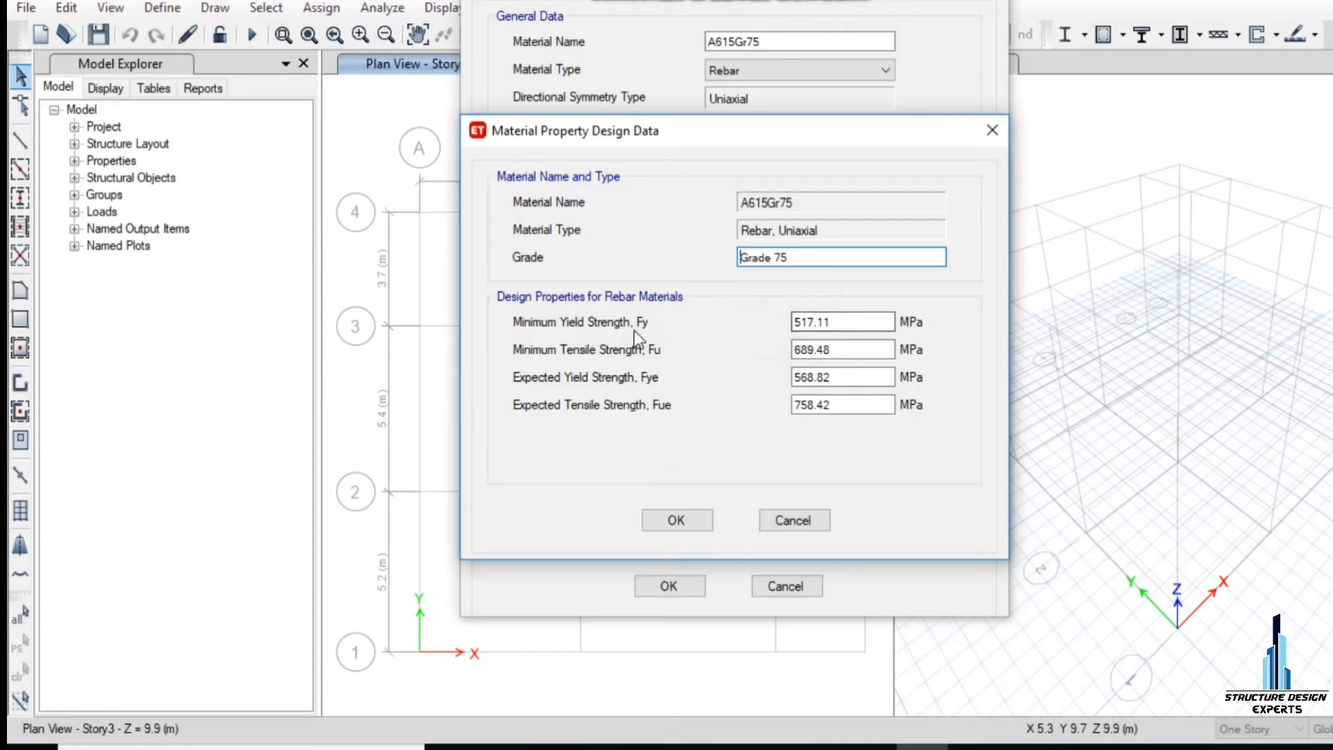
click(676, 521)
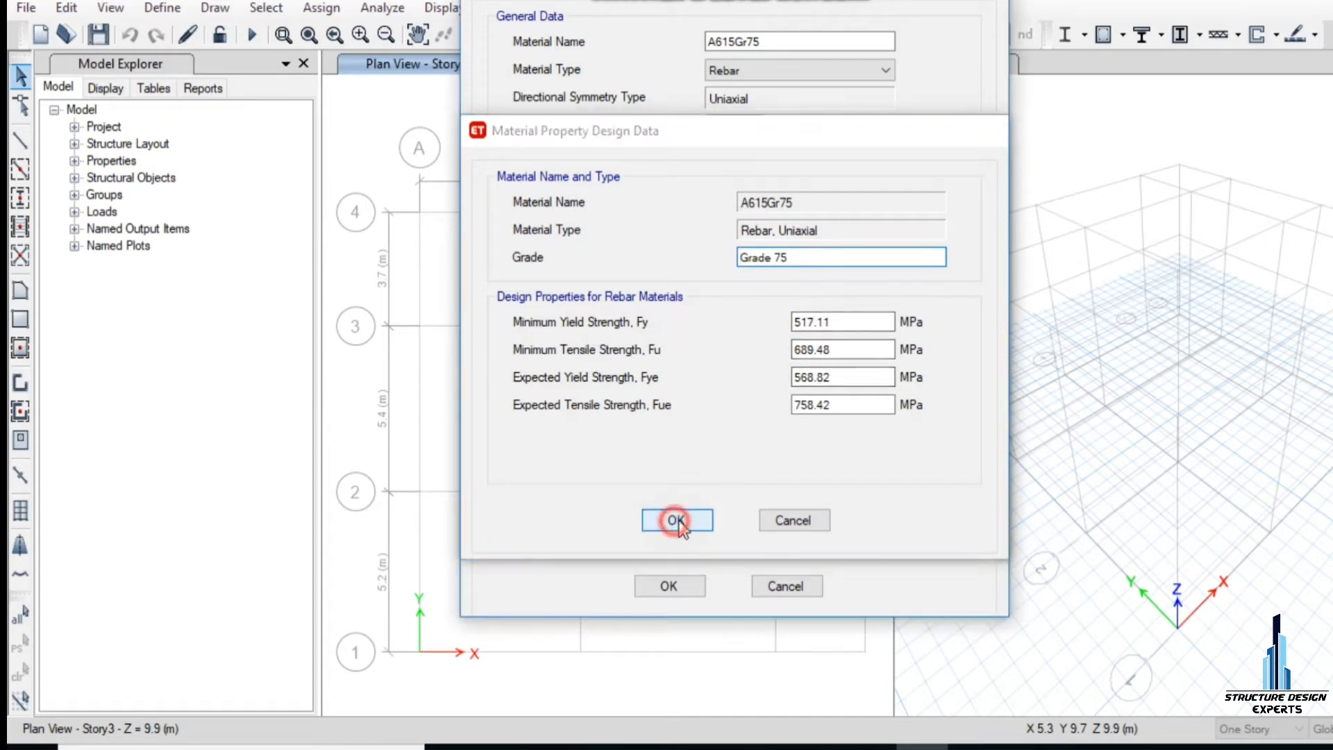
click(676, 585)
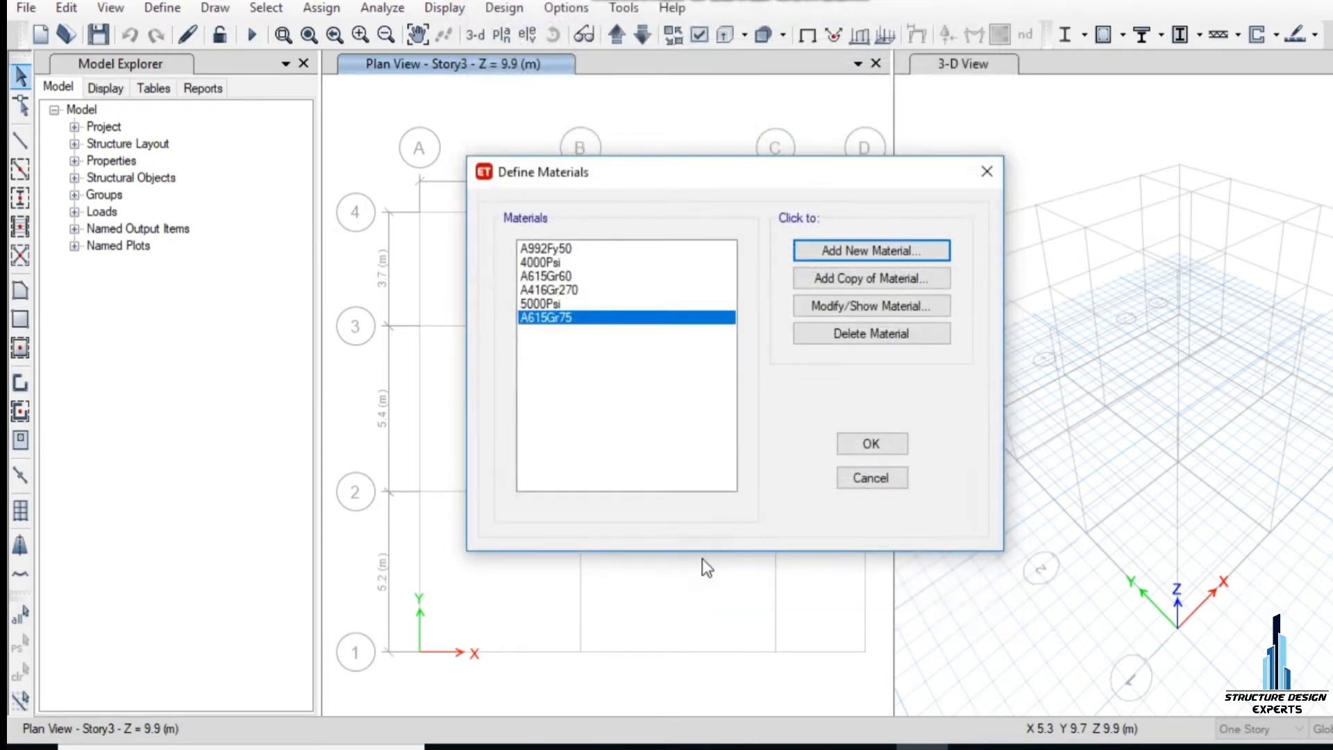
click(884, 443)
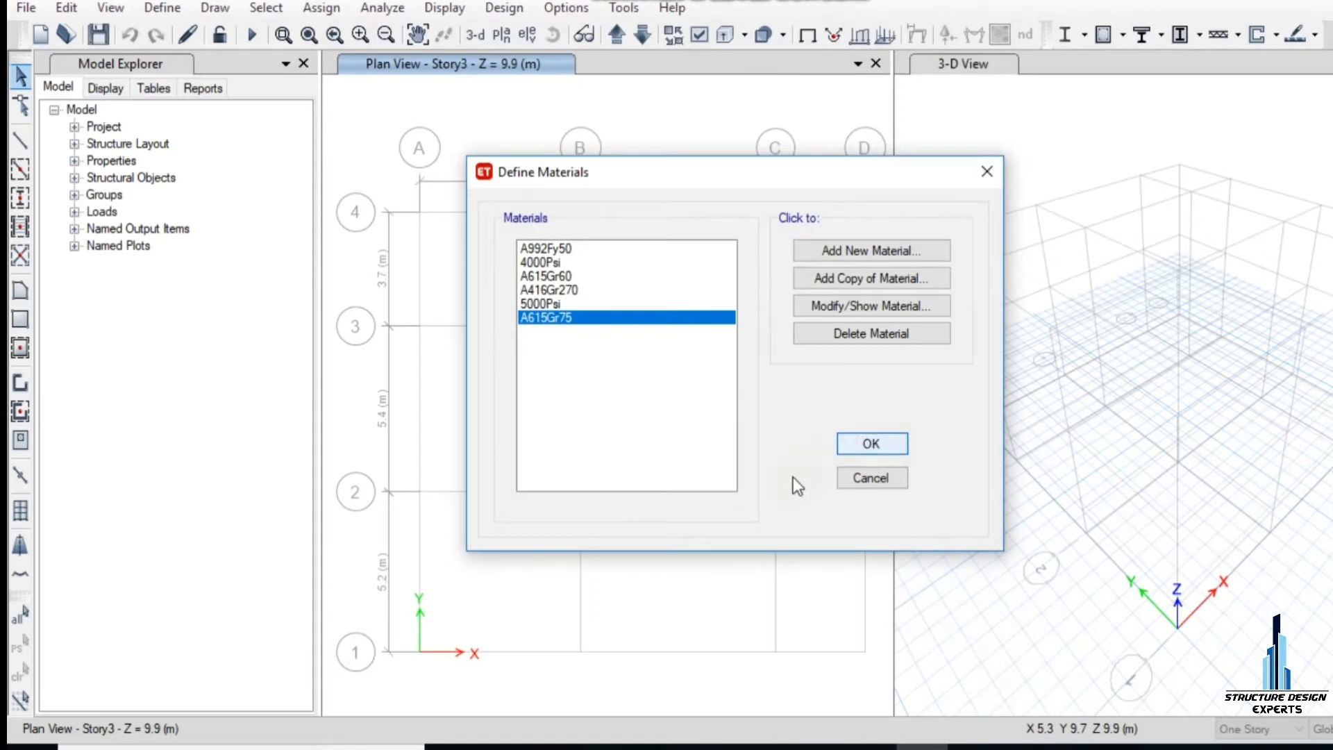
Step: Open the frame section definitions, filter the list to Concrete Rectangular and delete the ConcBm section
click(162, 8)
mouse_move(260, 77)
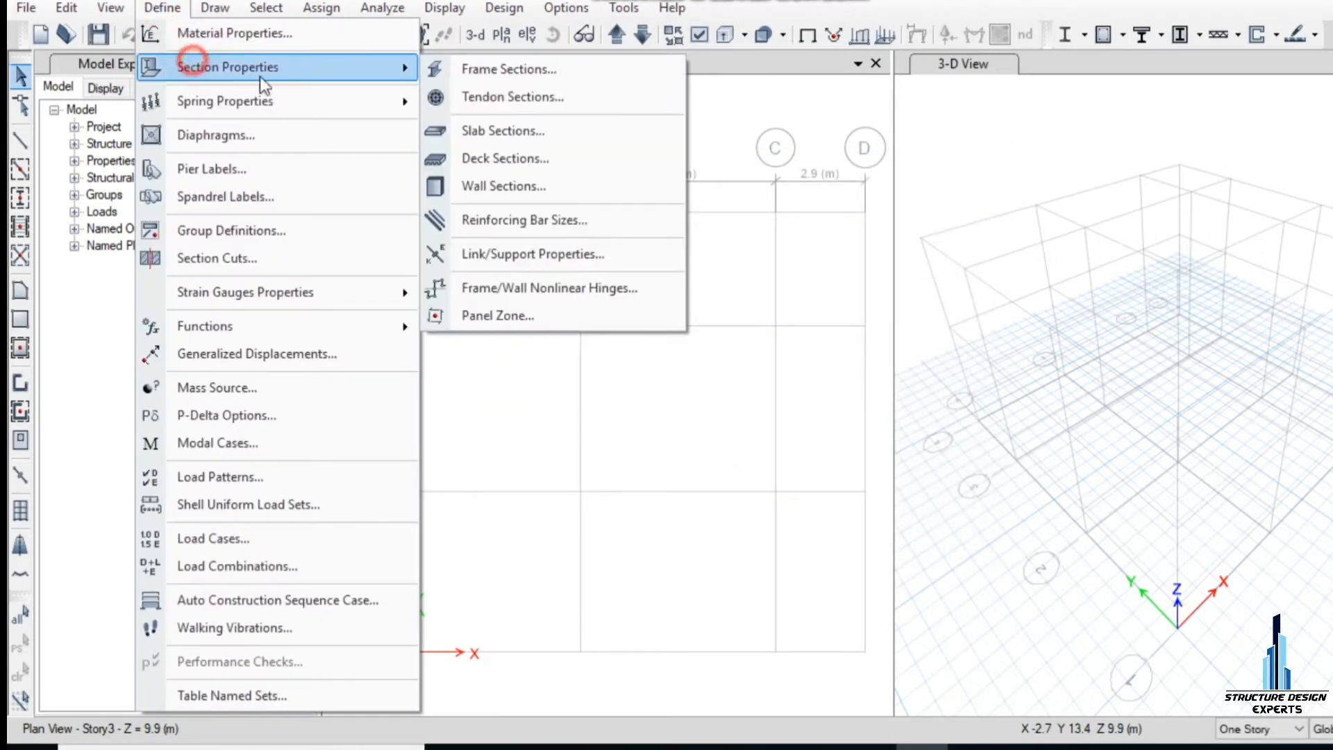
click(521, 72)
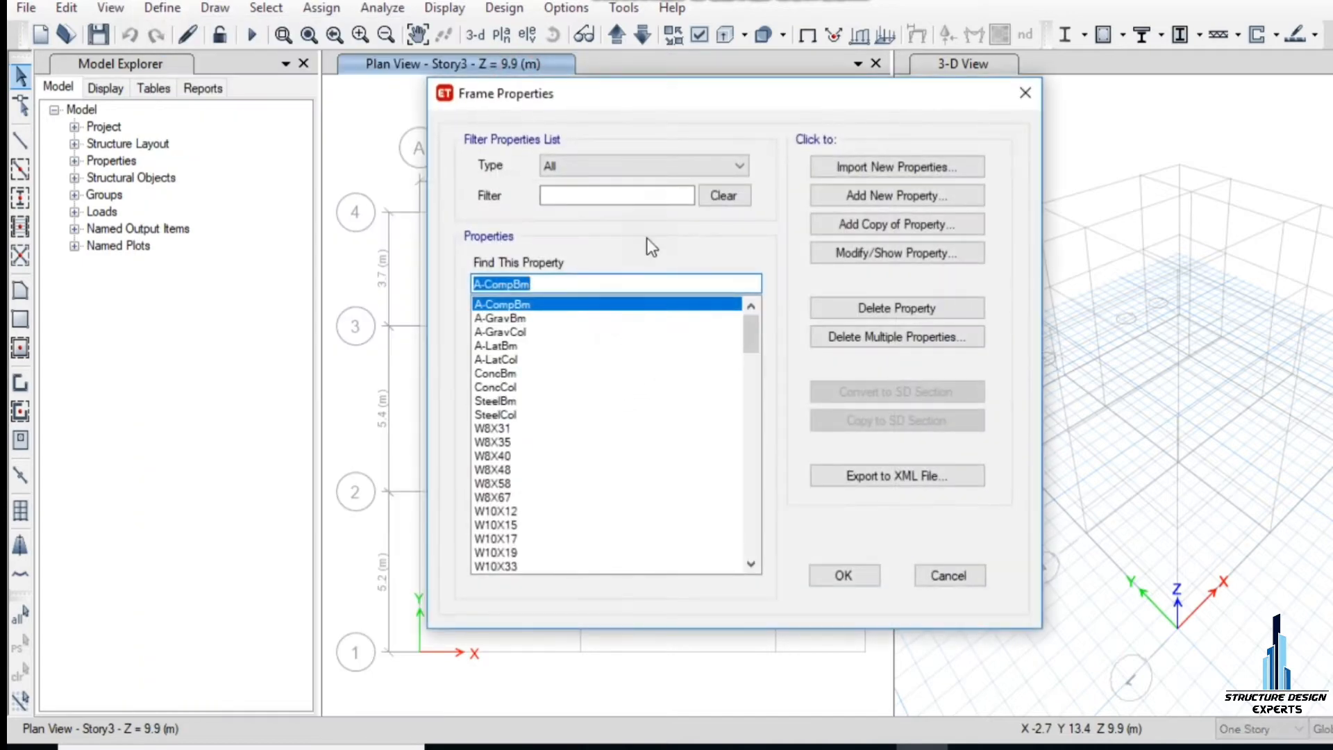
click(739, 167)
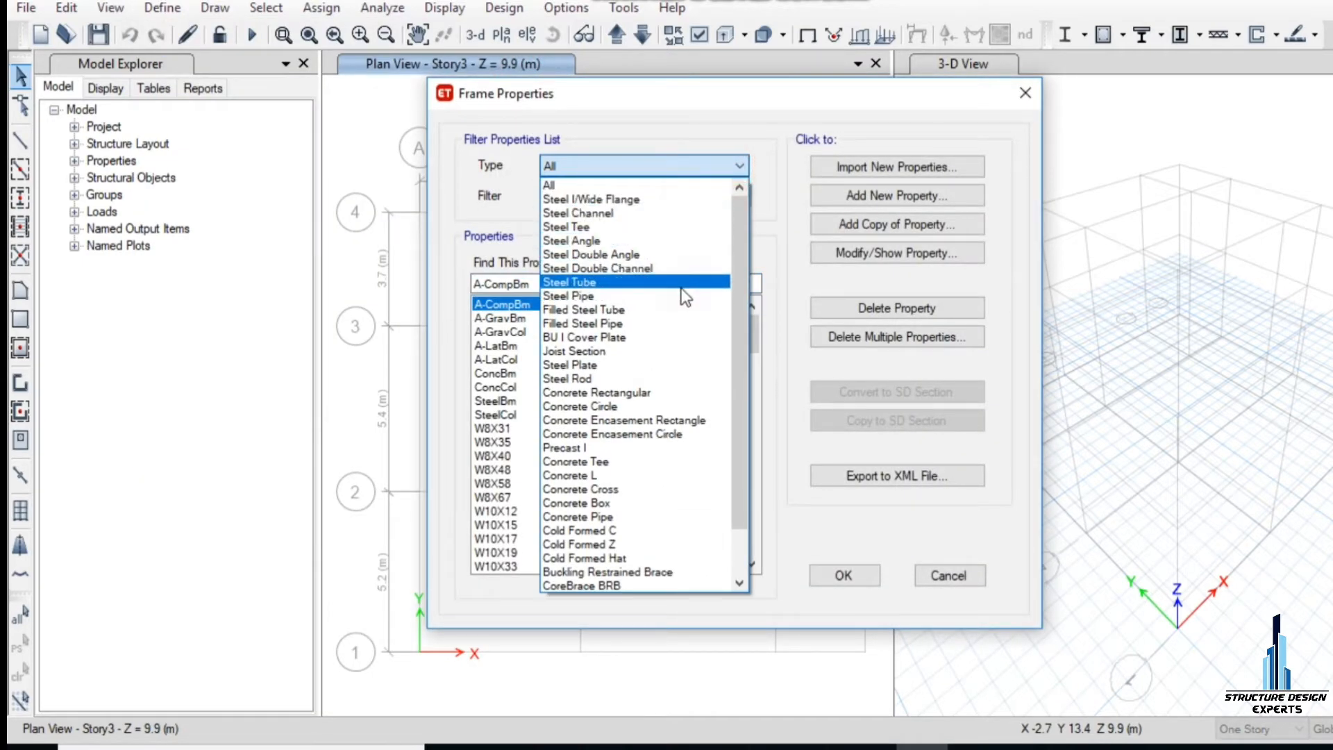
click(668, 392)
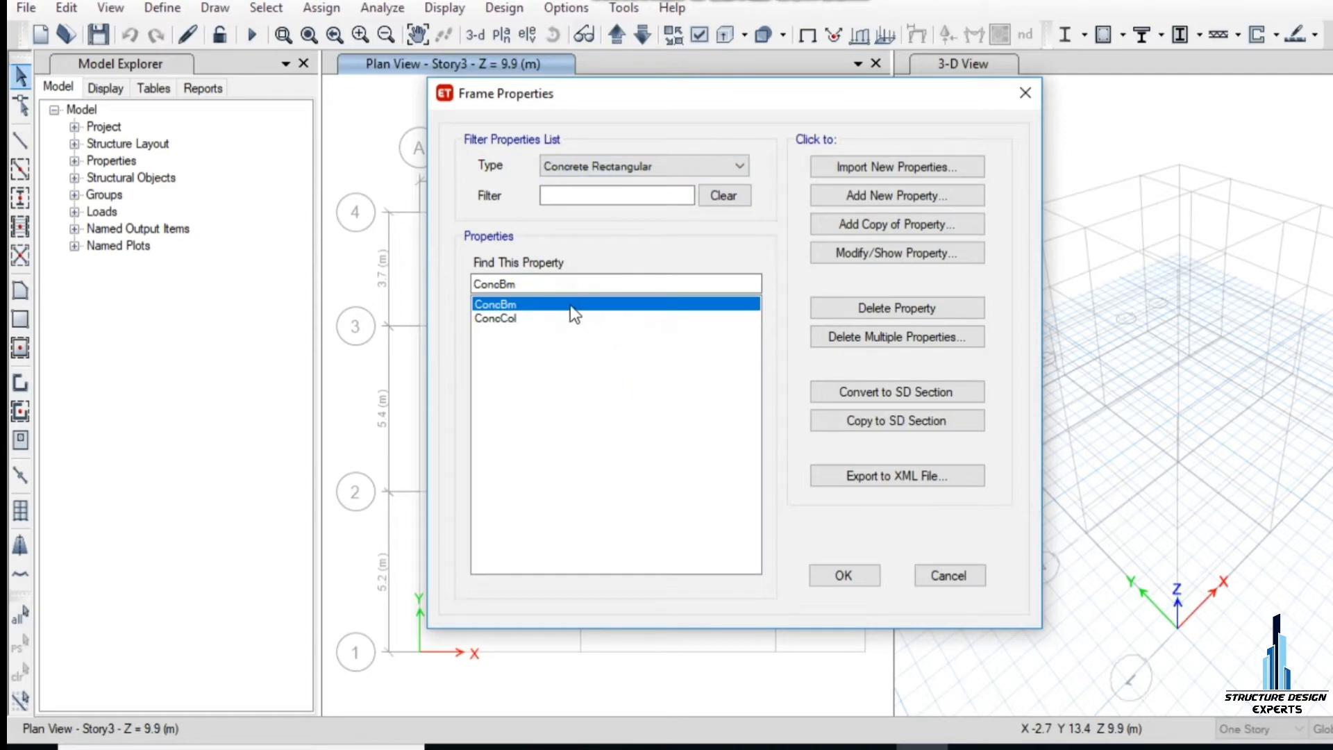
click(898, 308)
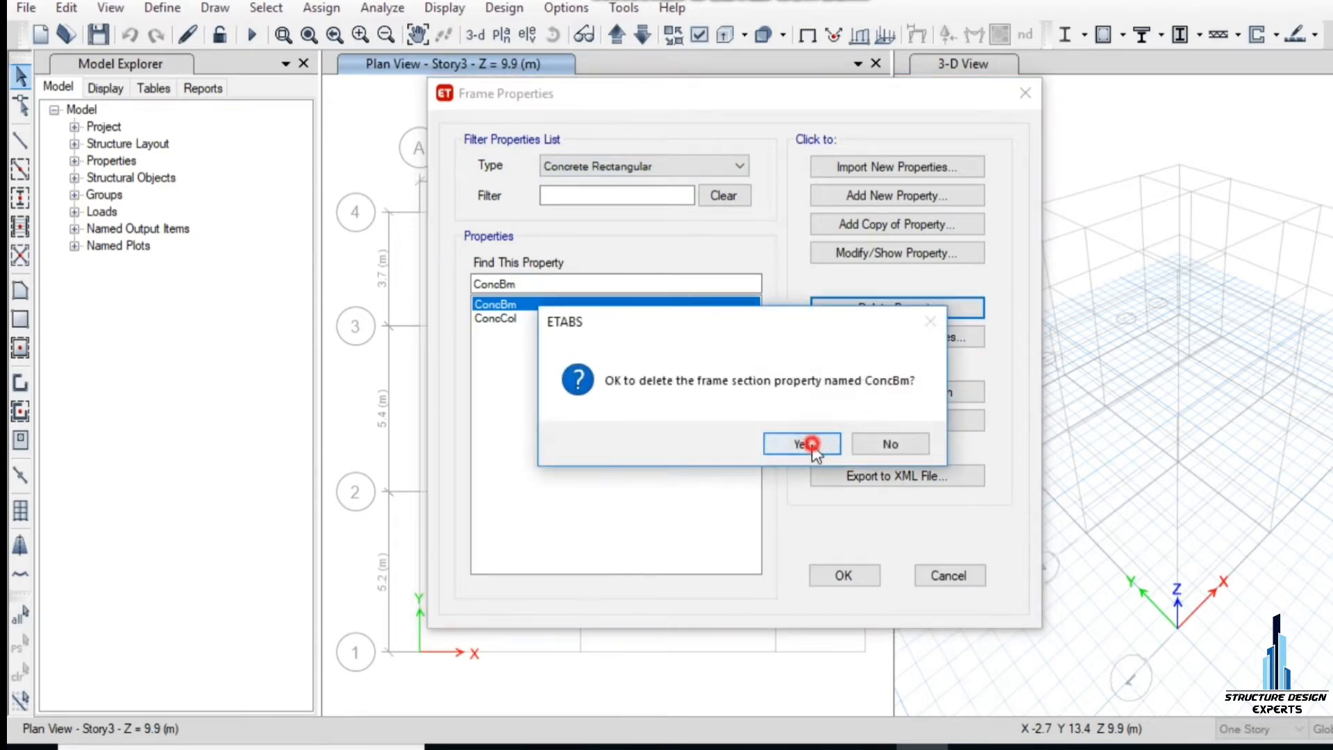
click(811, 443)
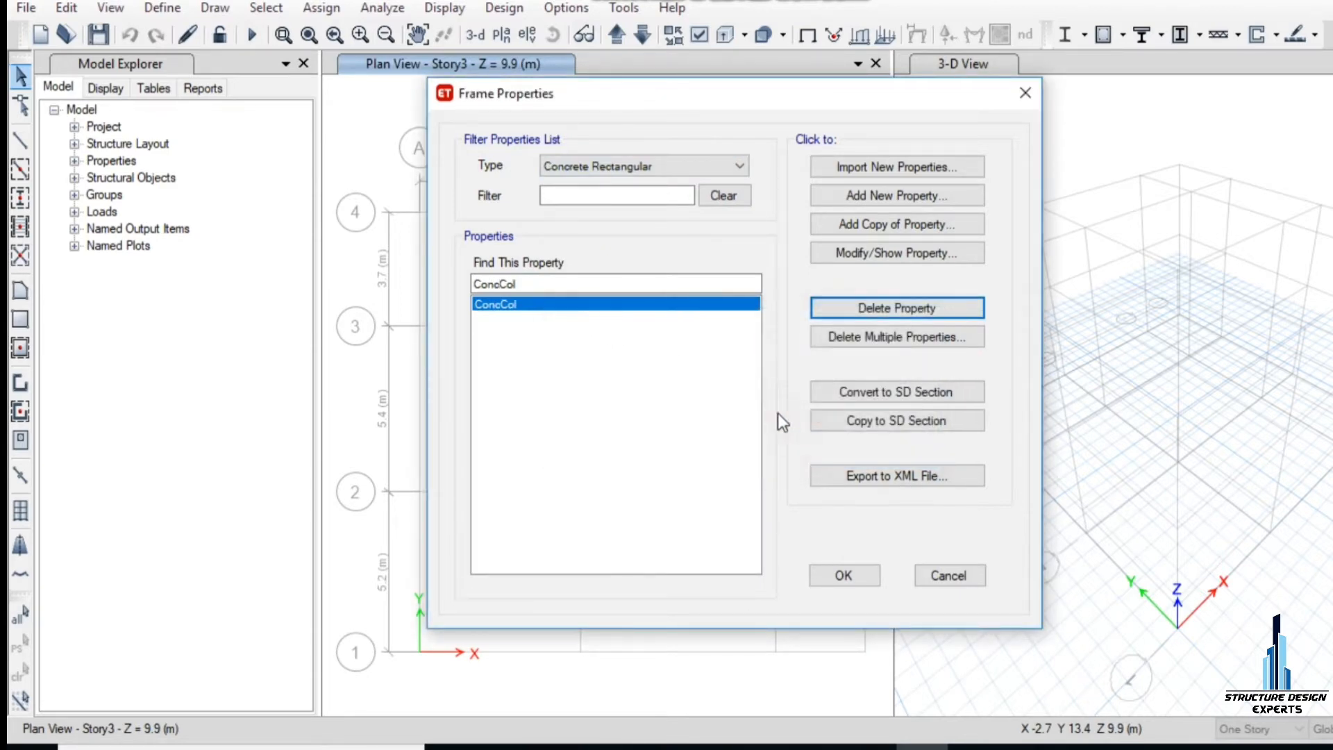
Step: Start a new concrete rectangular frame section, check the column sizes in the AutoCAD plan and name the section C1 200*400
click(885, 195)
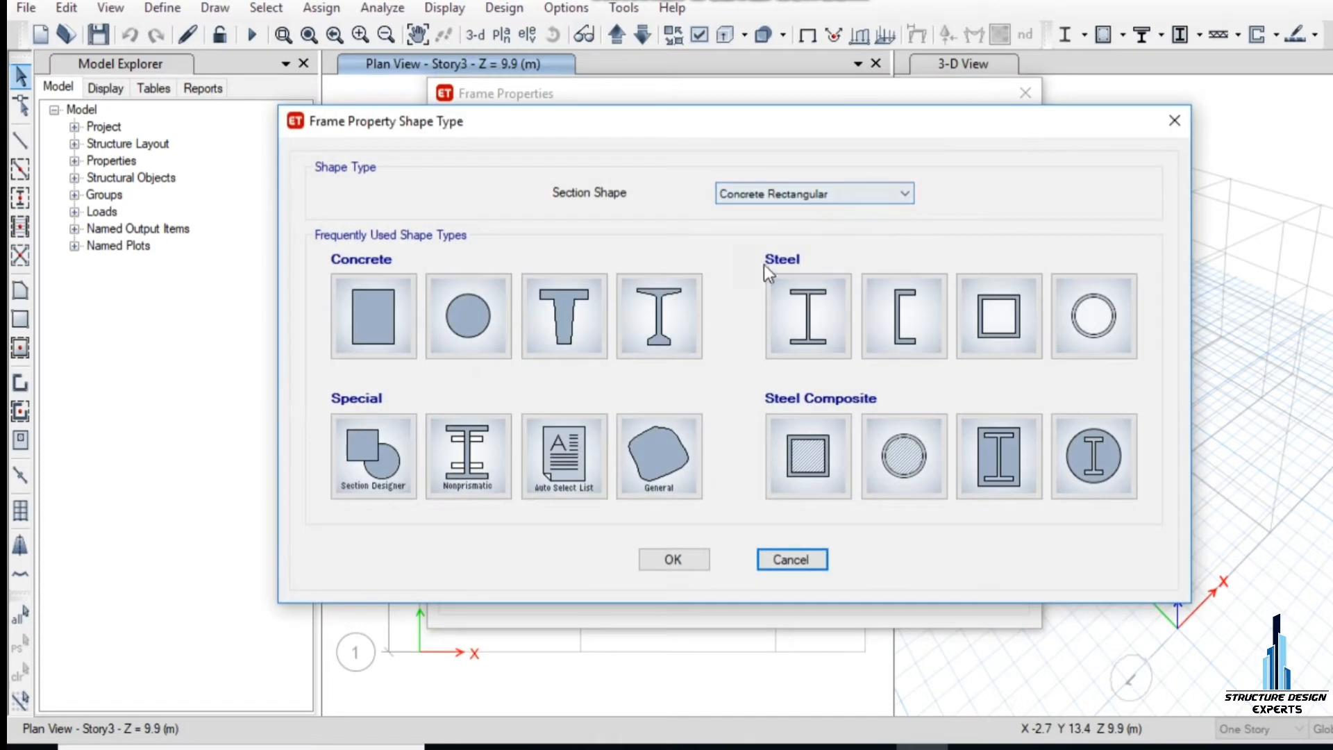
click(861, 194)
click(861, 195)
click(469, 332)
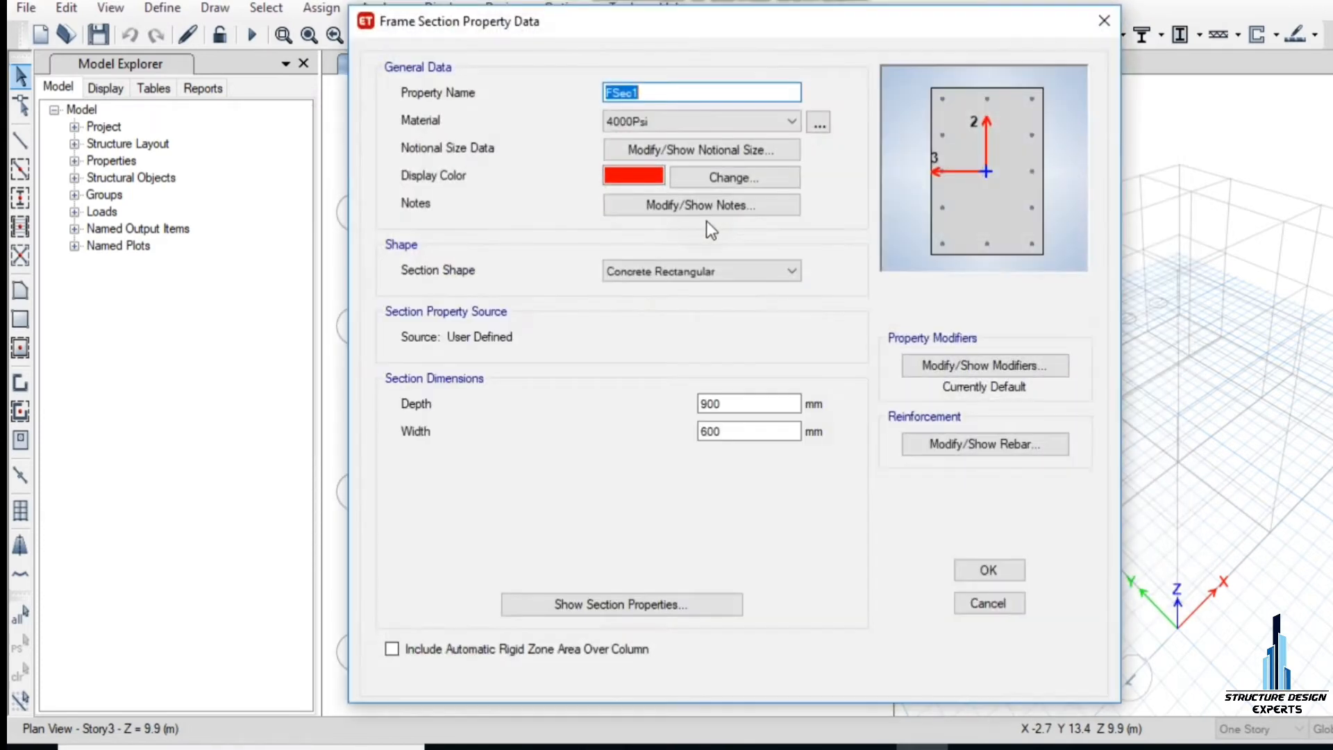
text(C)
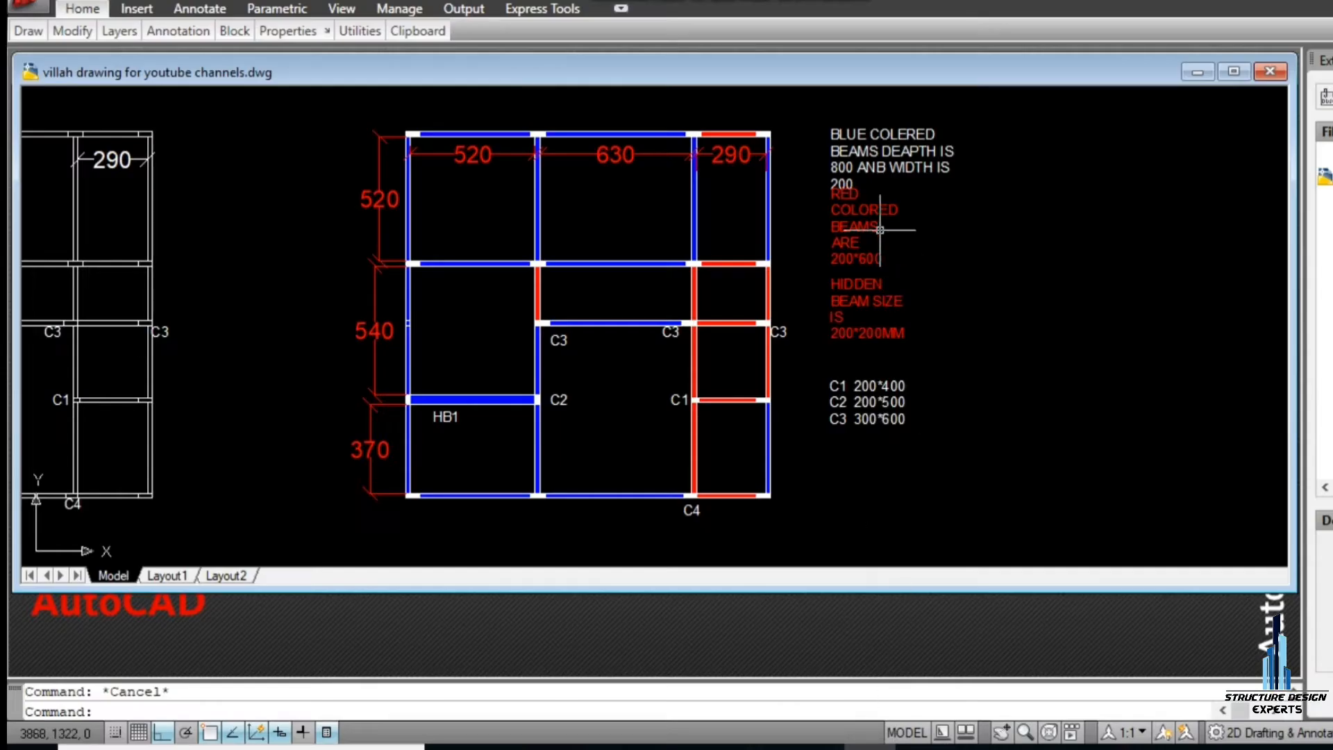
scroll(900, 142, up, 2)
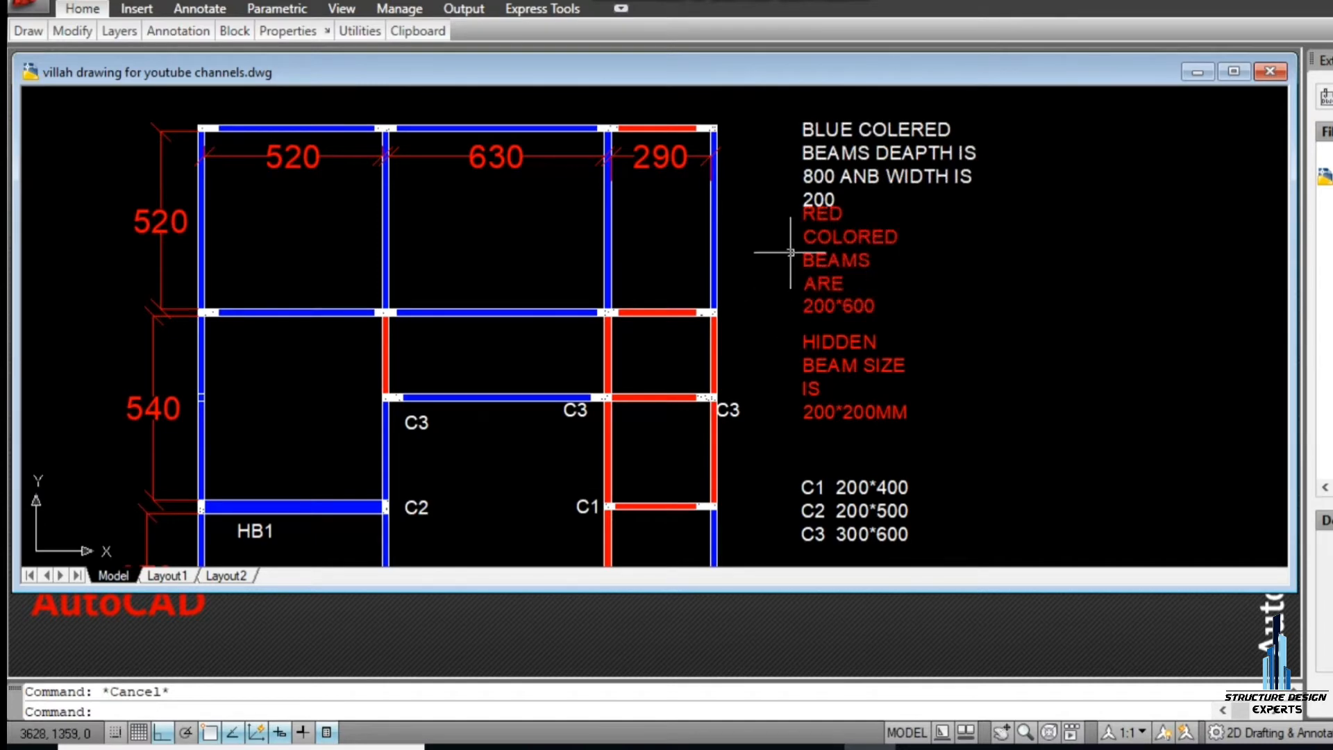
scroll(803, 440, down, 3)
scroll(822, 407, up, 2)
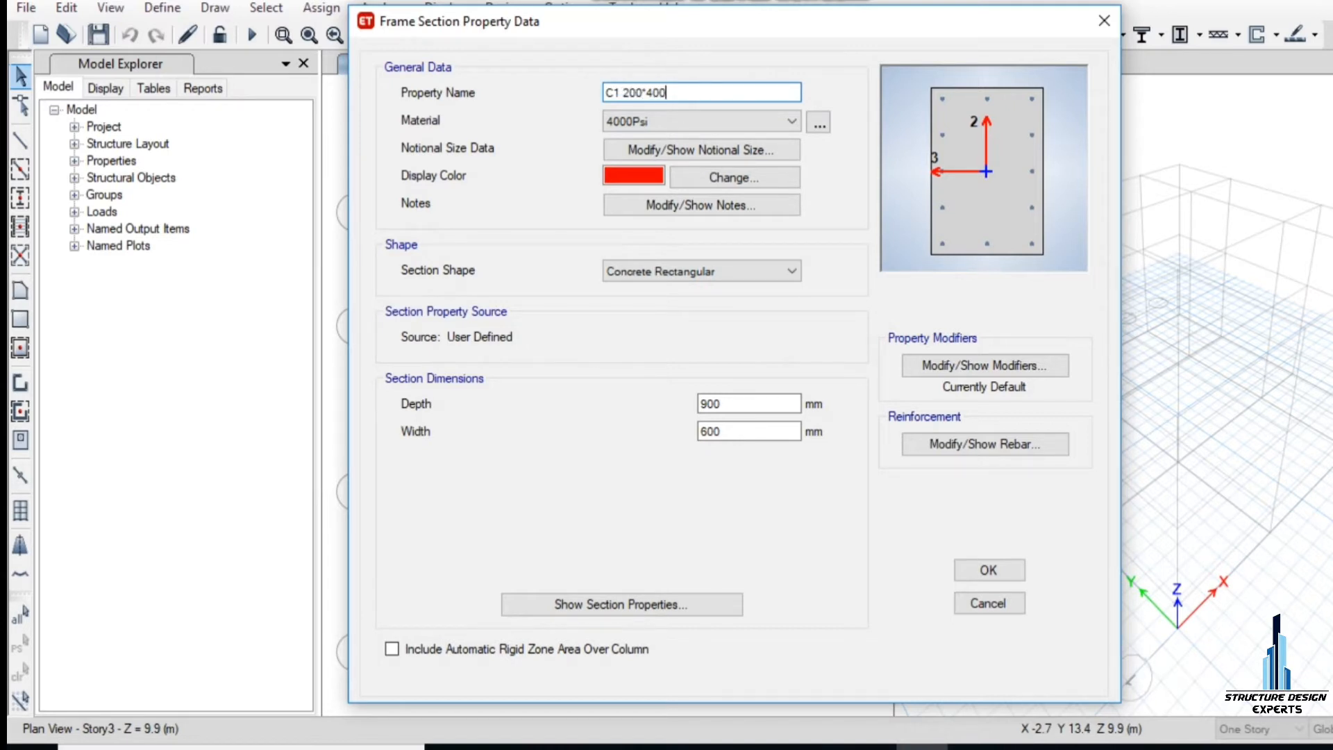
Step: Set the C1 column section's depth to 400 mm and width to 200 mm
drag(723, 403, 625, 410)
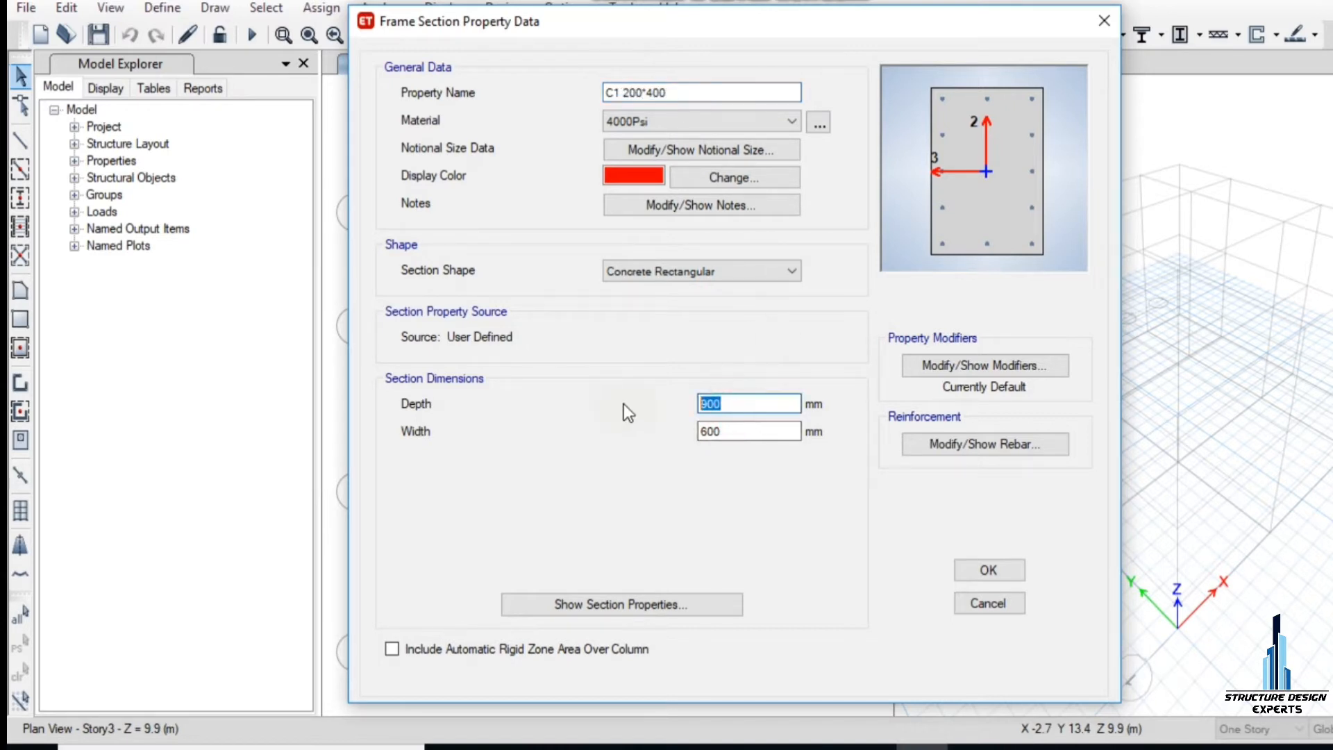
text(400)
drag(740, 431, 685, 446)
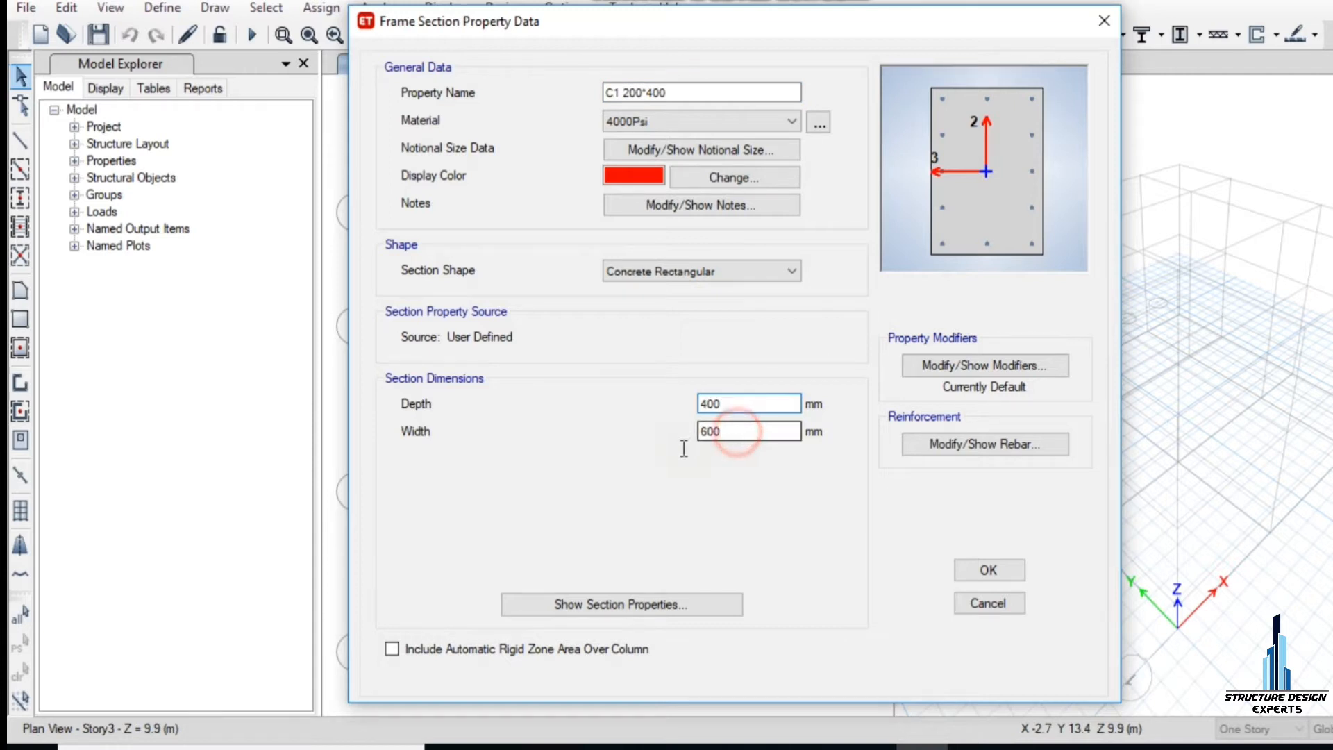
text(2)
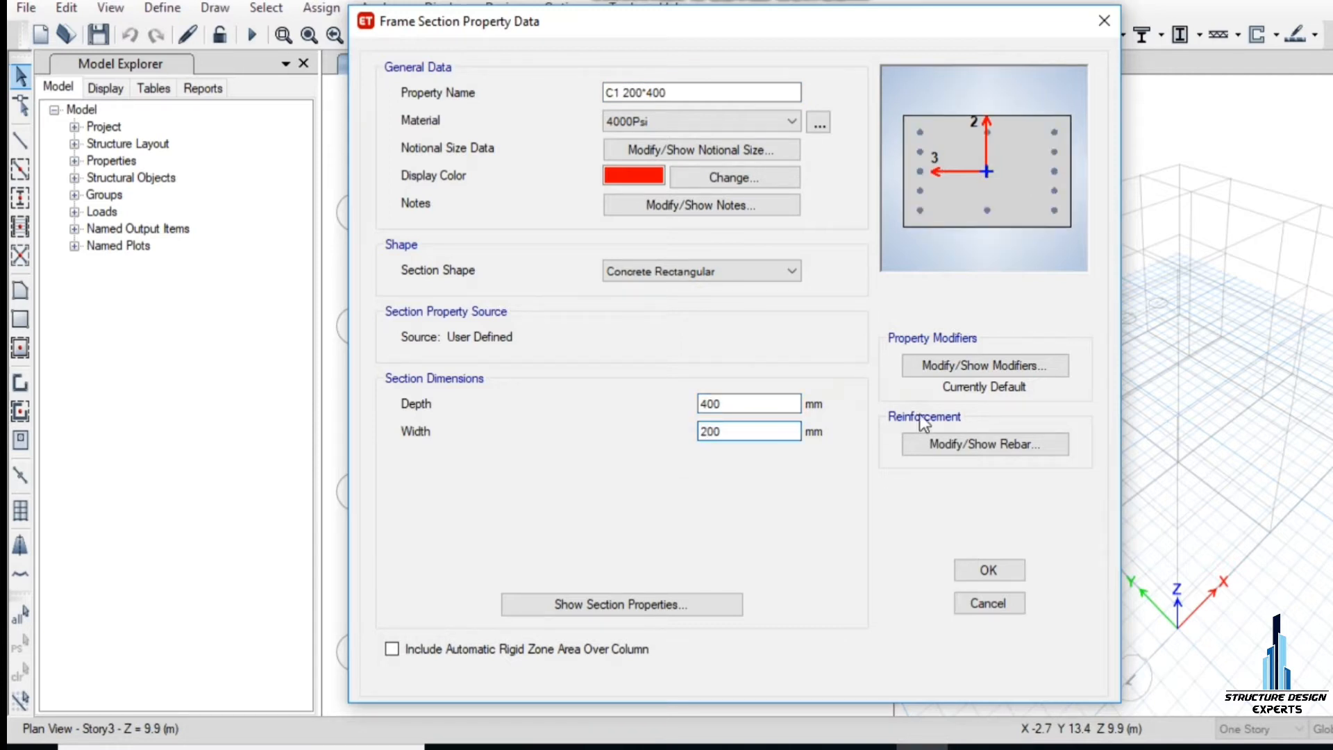
Step: In the C1 reinforcement data, set the clear cover to 25 mm and 3 longitudinal bars along both the 3-dir and 2-dir faces
click(958, 444)
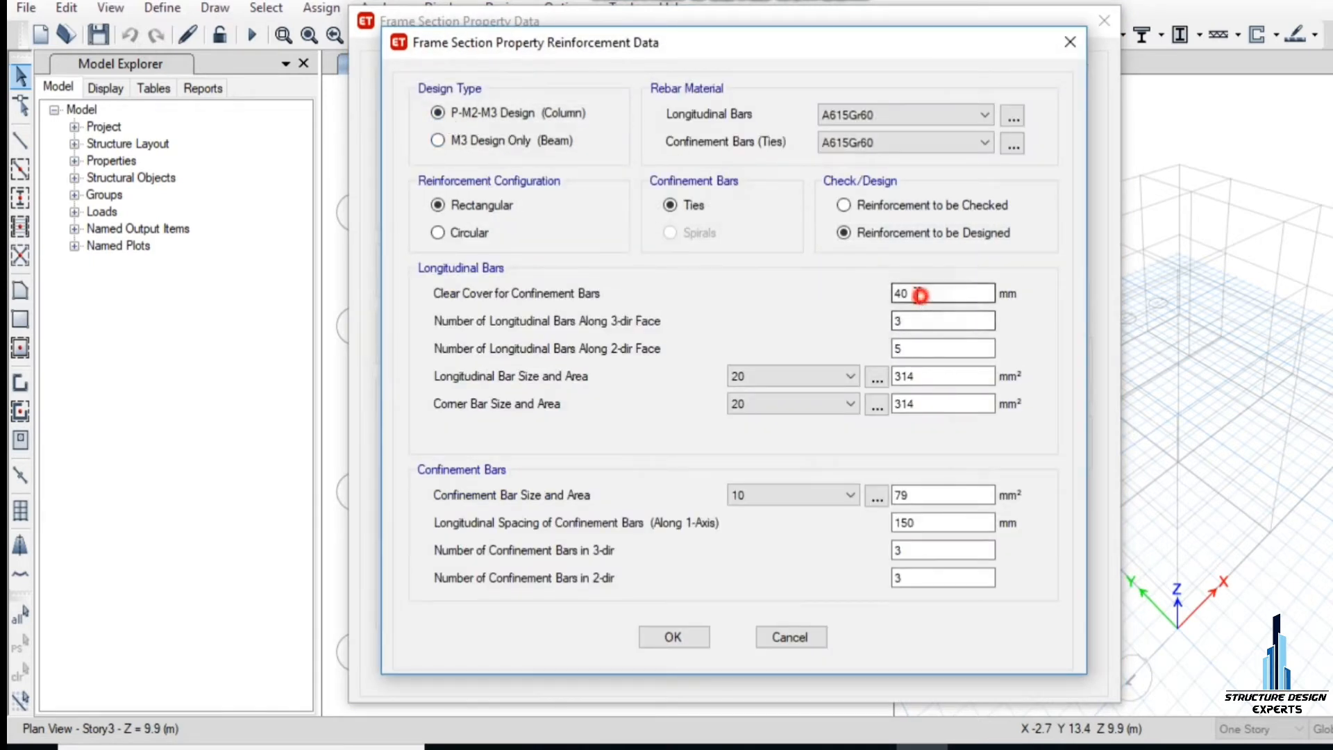
drag(923, 292, 847, 305)
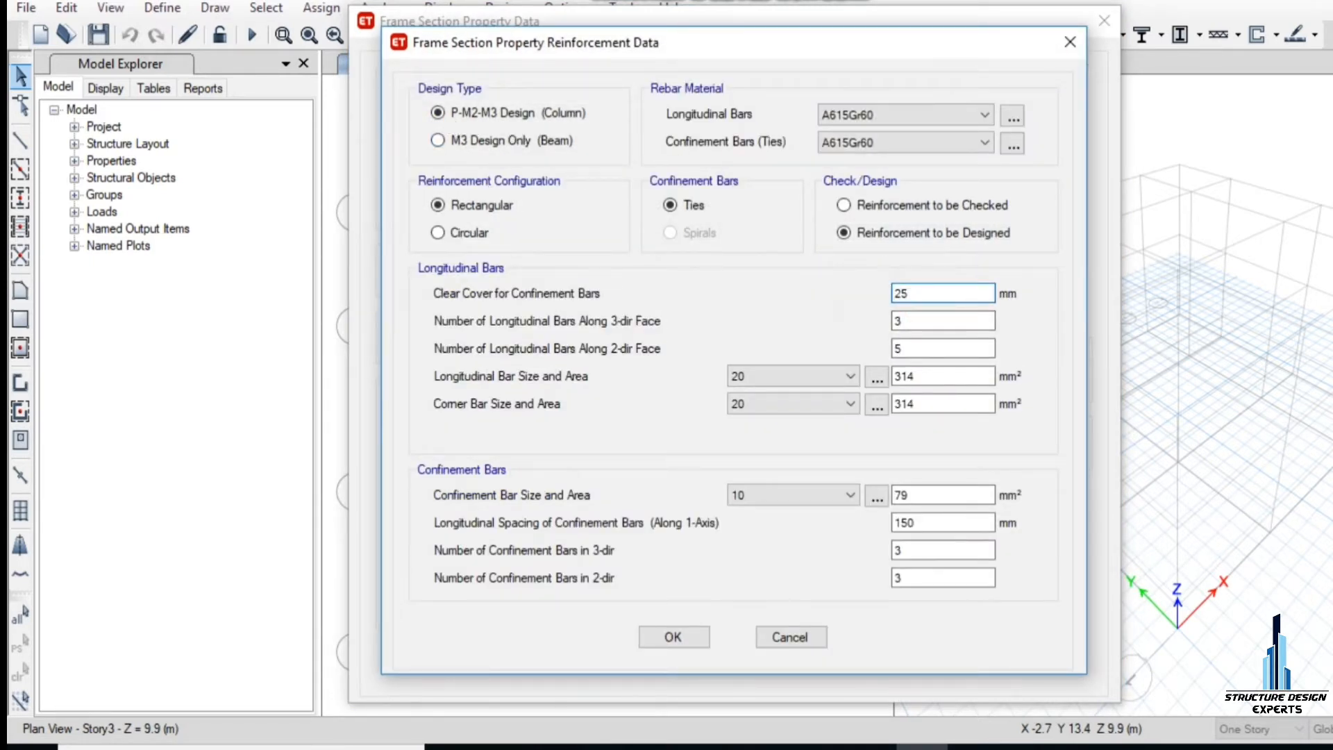
click(901, 320)
drag(908, 347, 887, 362)
Step: Set the C1 longitudinal and corner bars to size 16 and the confinement bars to size 8, and accept the section
click(850, 376)
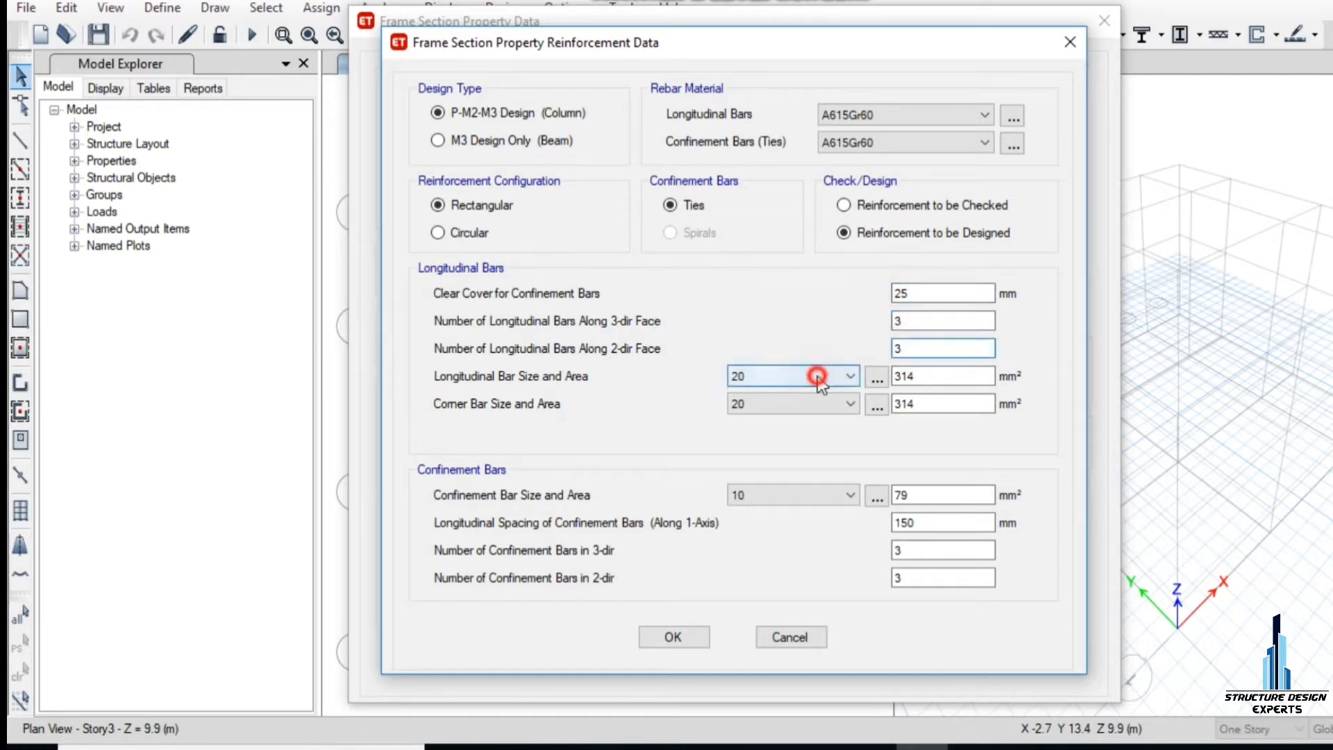
click(782, 477)
click(797, 406)
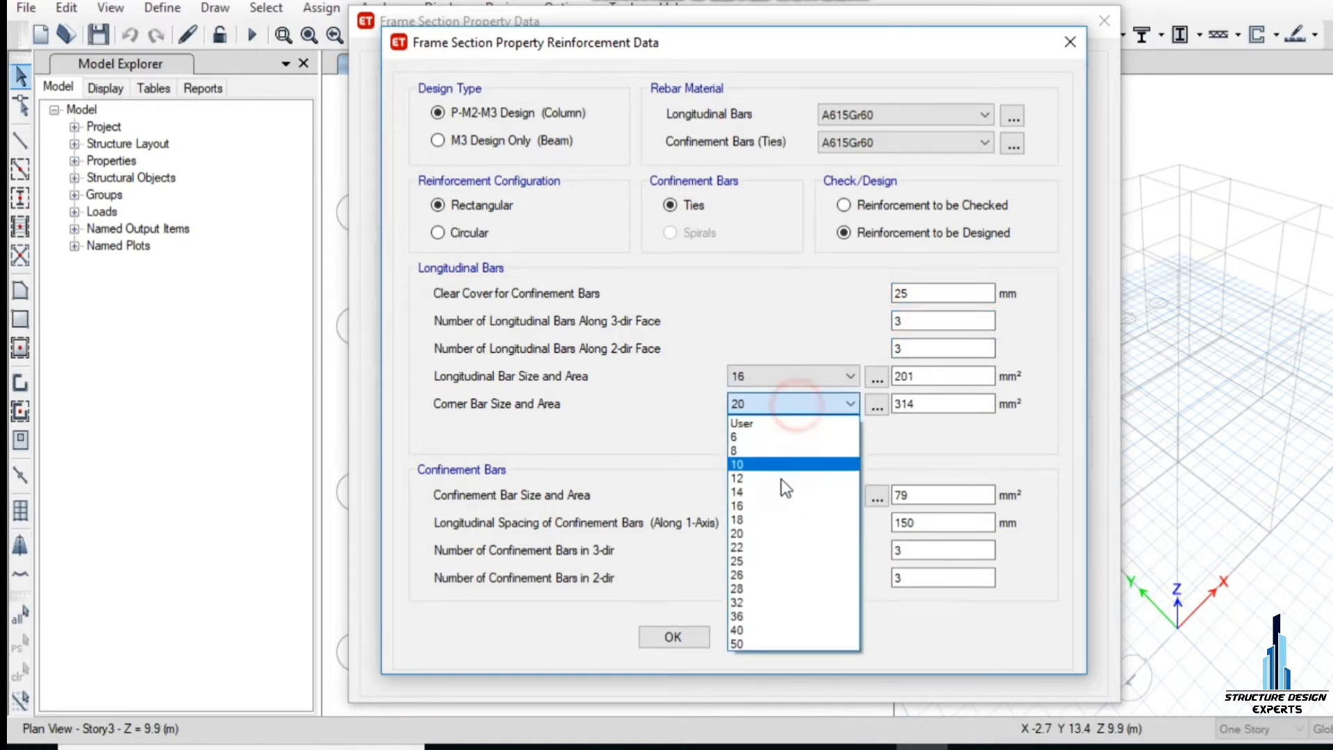
click(783, 497)
click(786, 496)
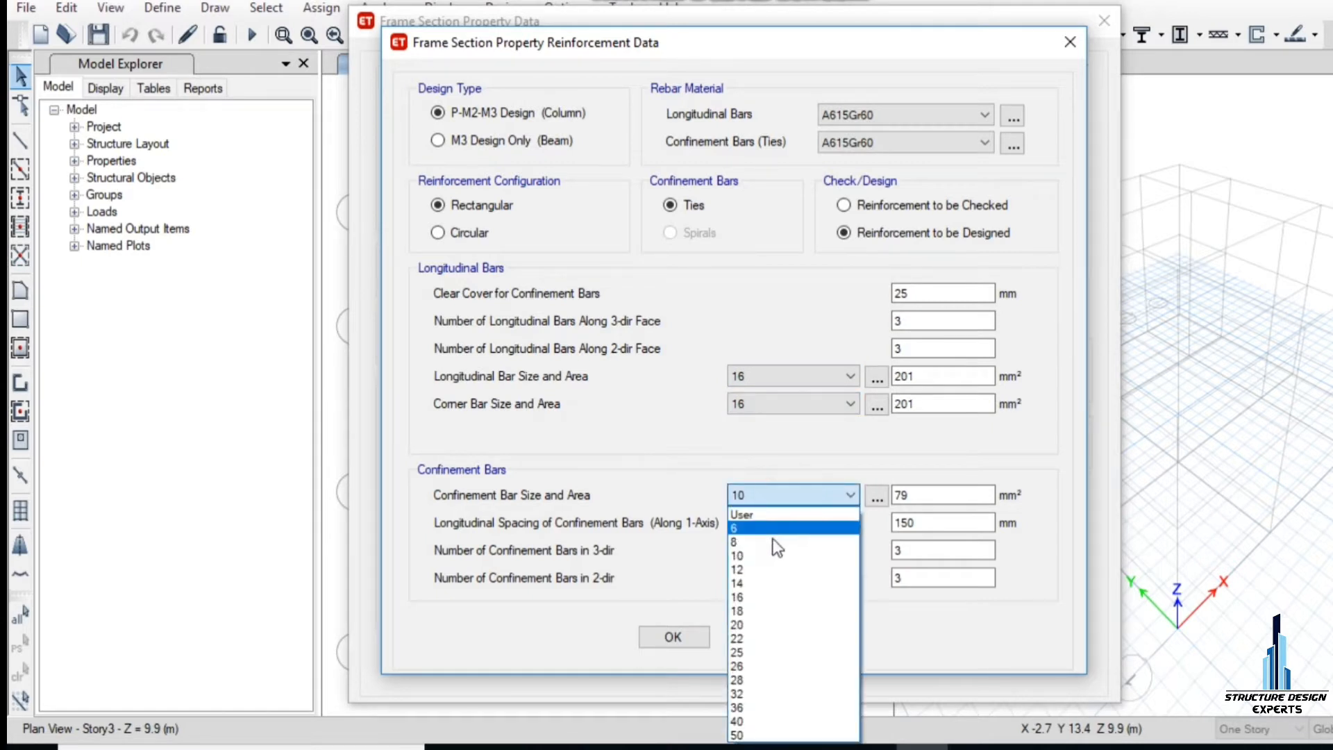
click(771, 536)
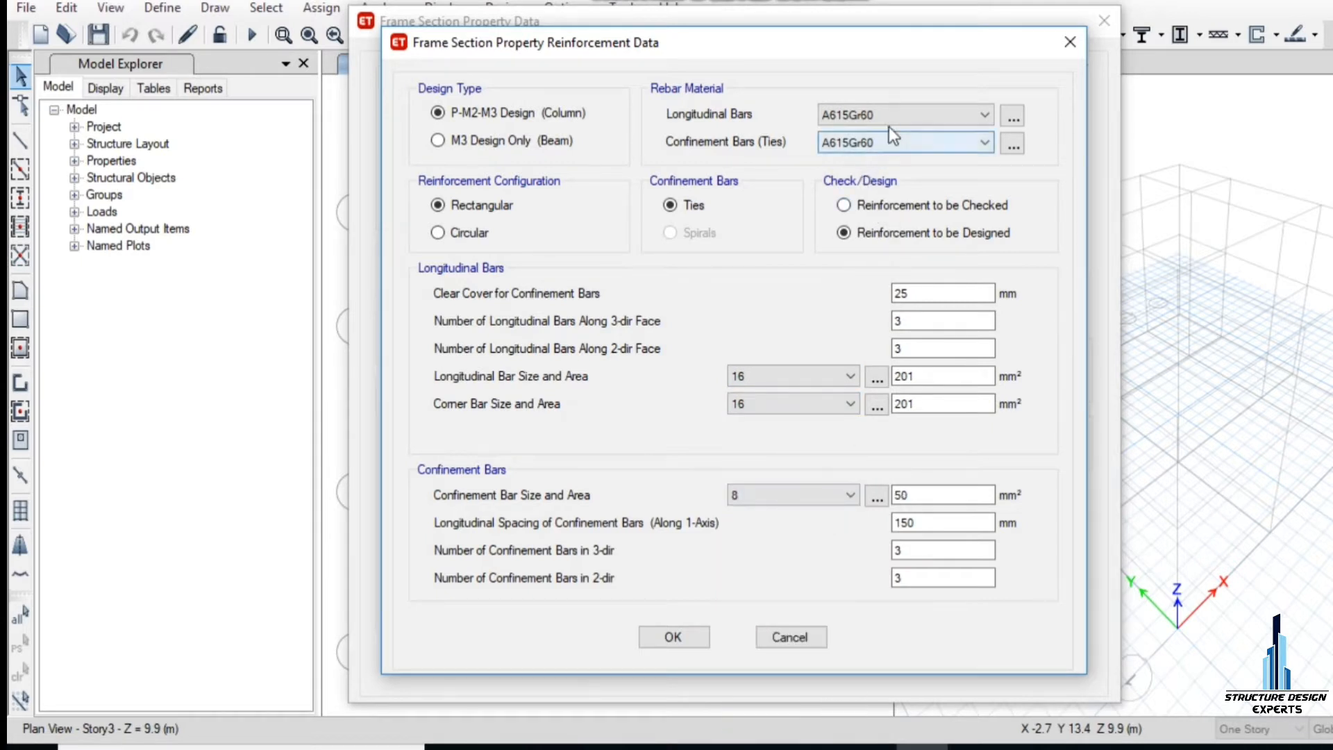
click(677, 640)
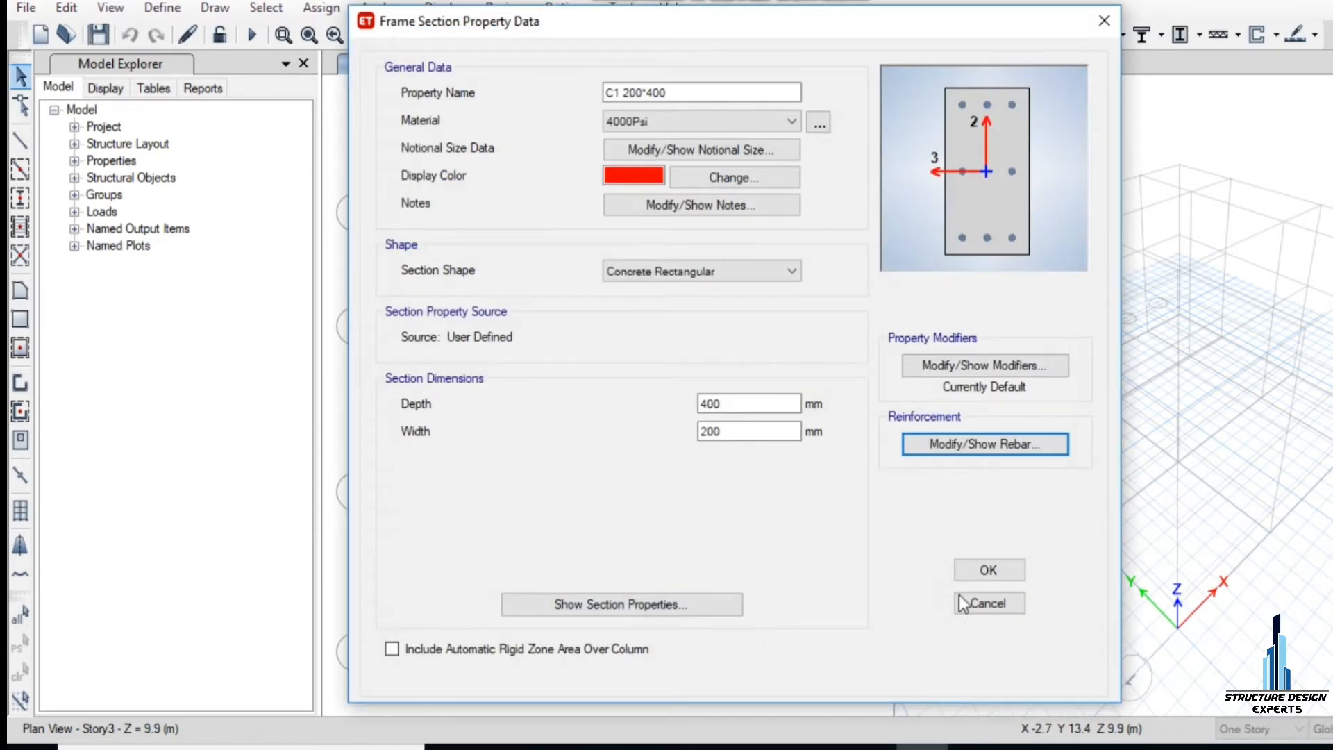
click(987, 571)
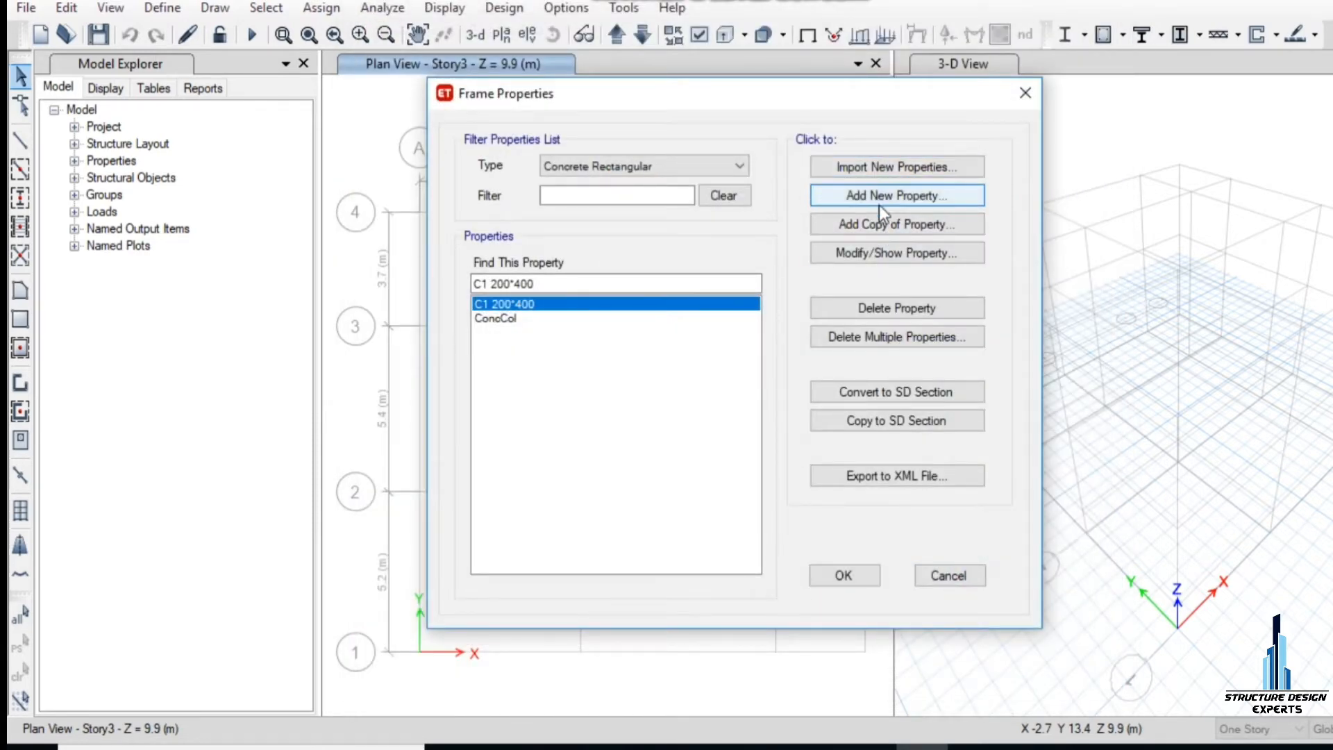
Step: Start a new concrete rectangular frame section, name it C2 and check its size in the AutoCAD plan
click(877, 194)
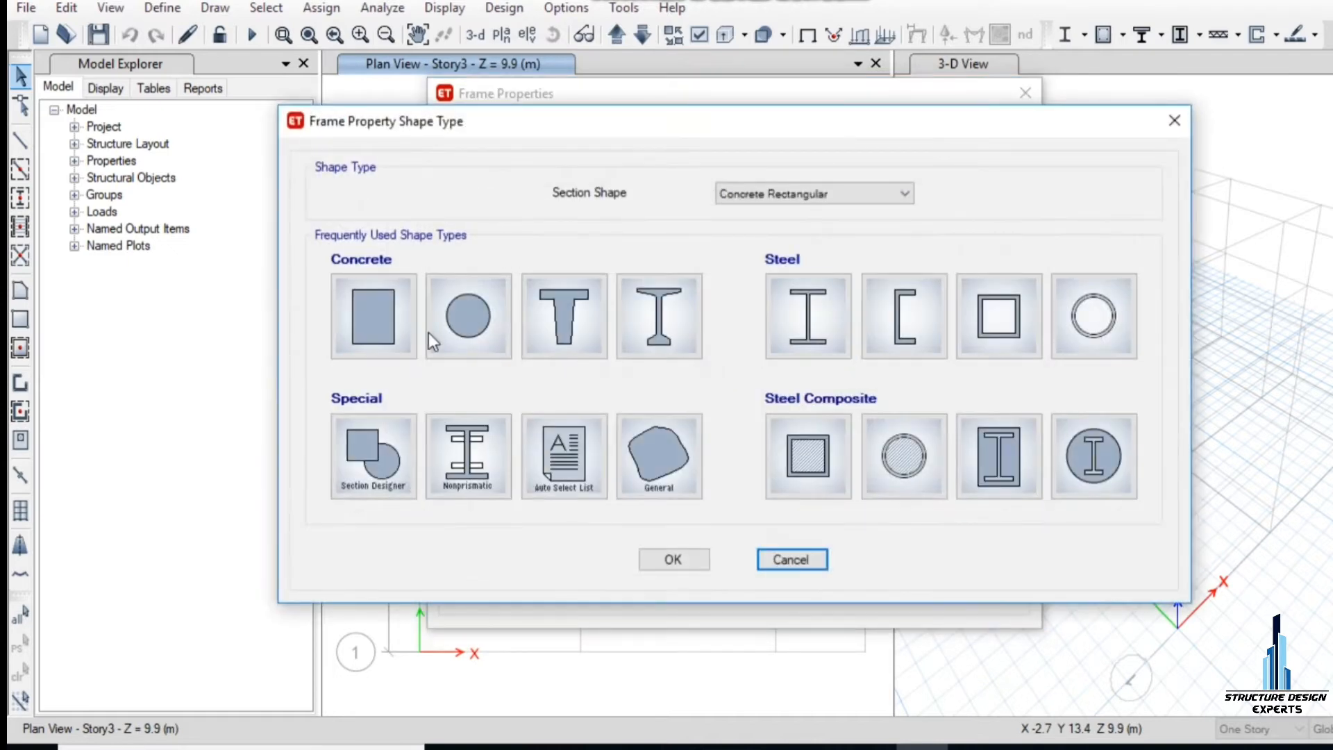
click(382, 327)
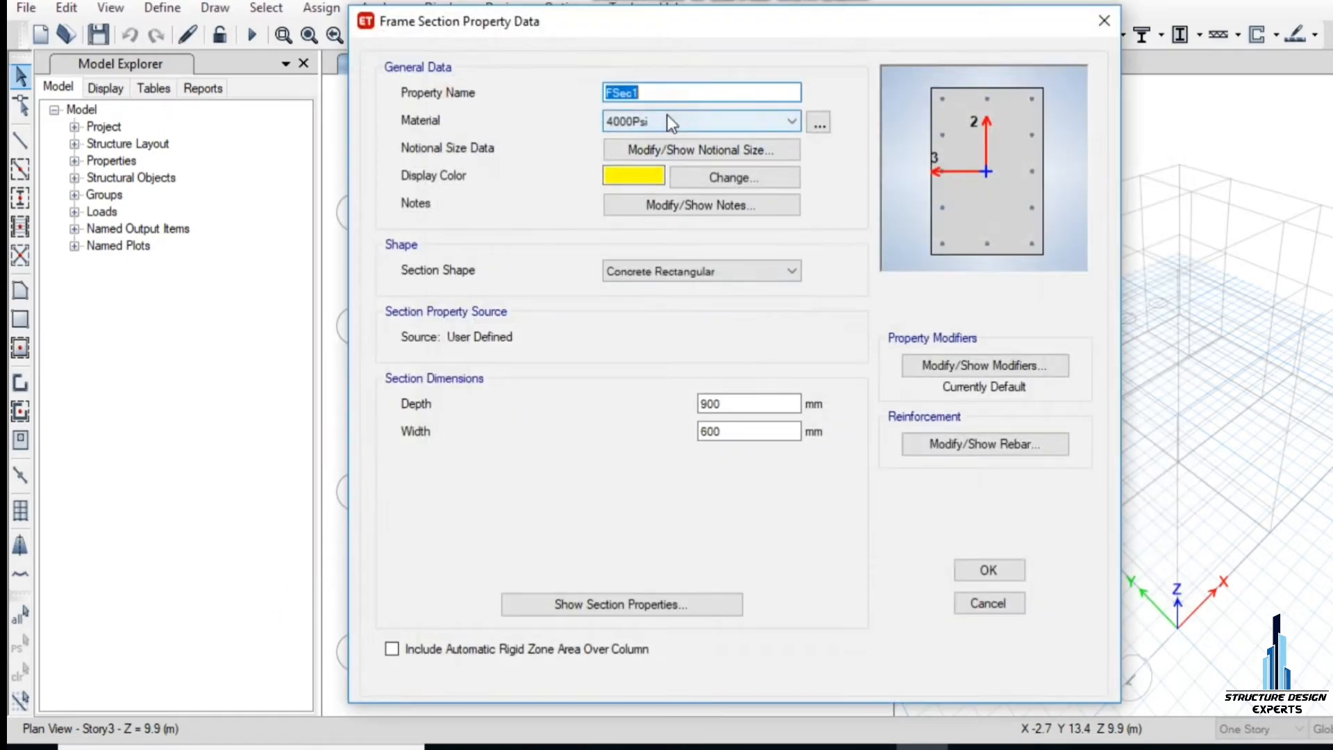
text(C2)
click(869, 747)
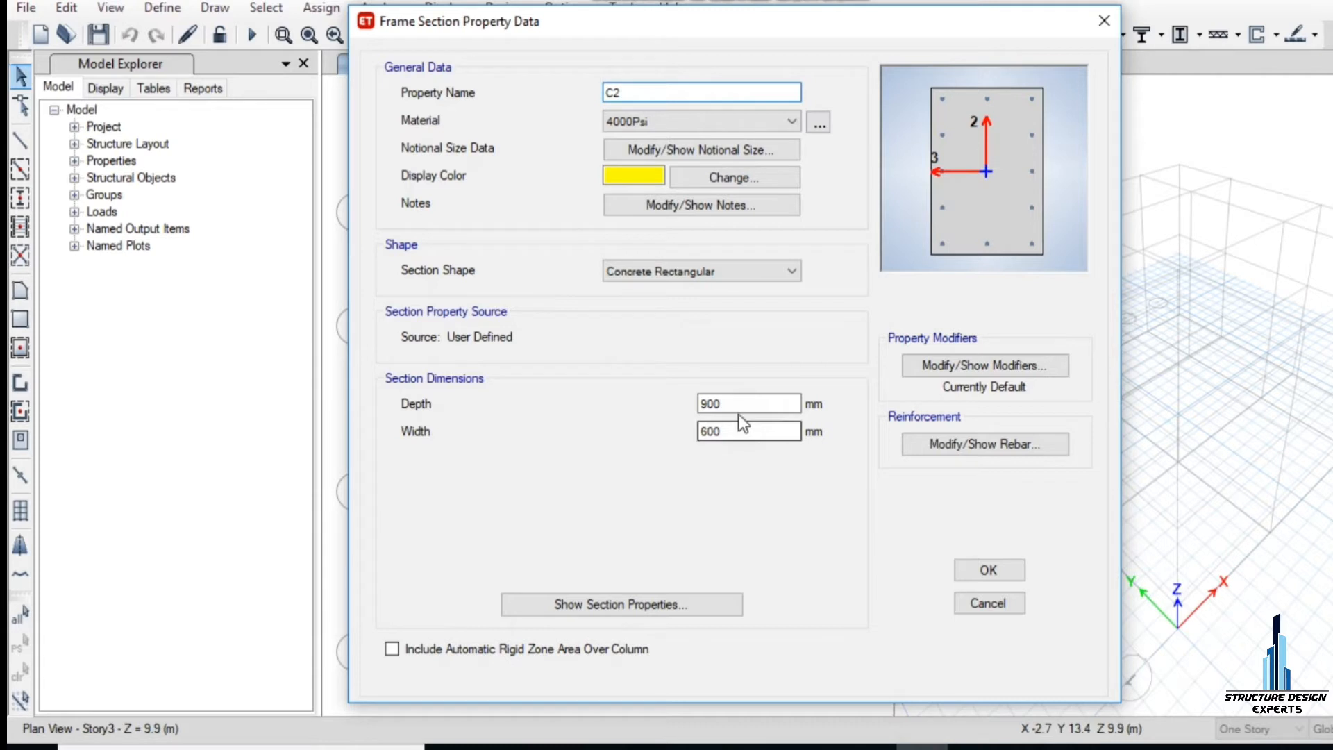
Step: Set the C2 column section's depth to 500 mm and width to 200 mm
double_click(742, 403)
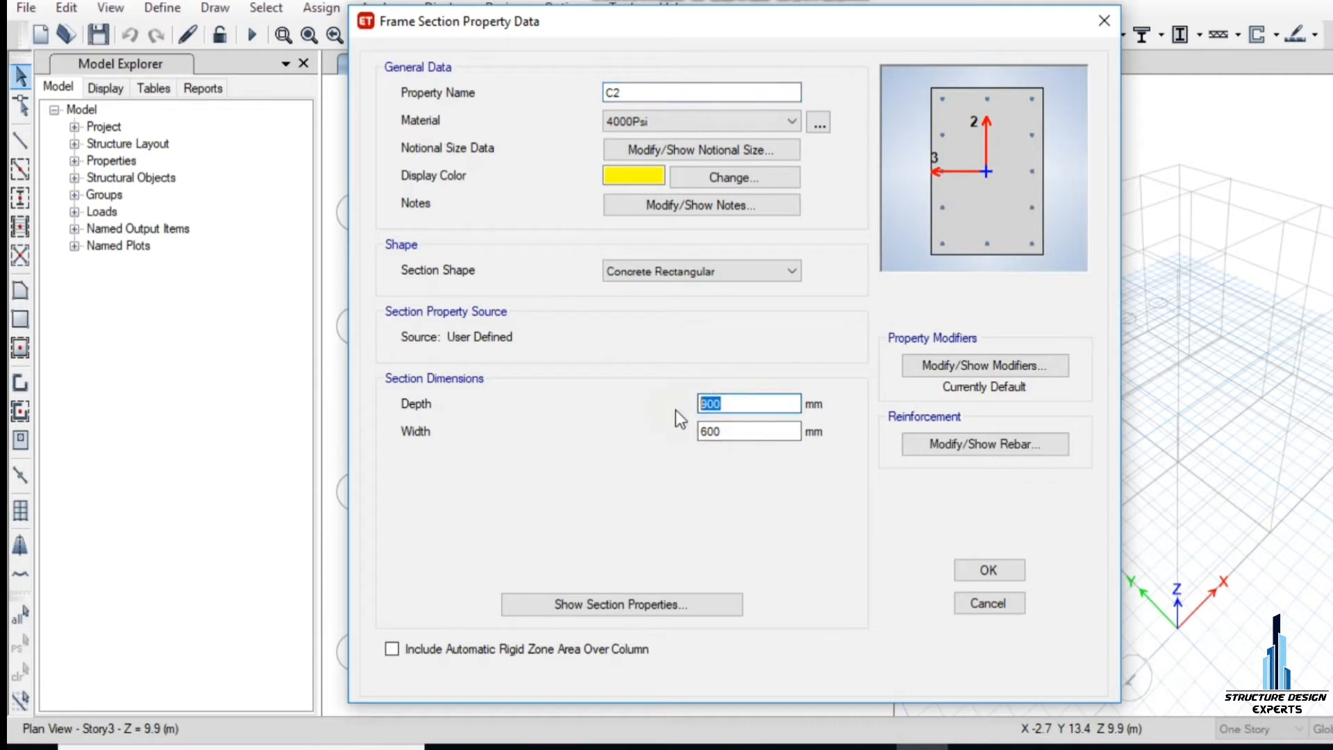
text(500)
double_click(735, 432)
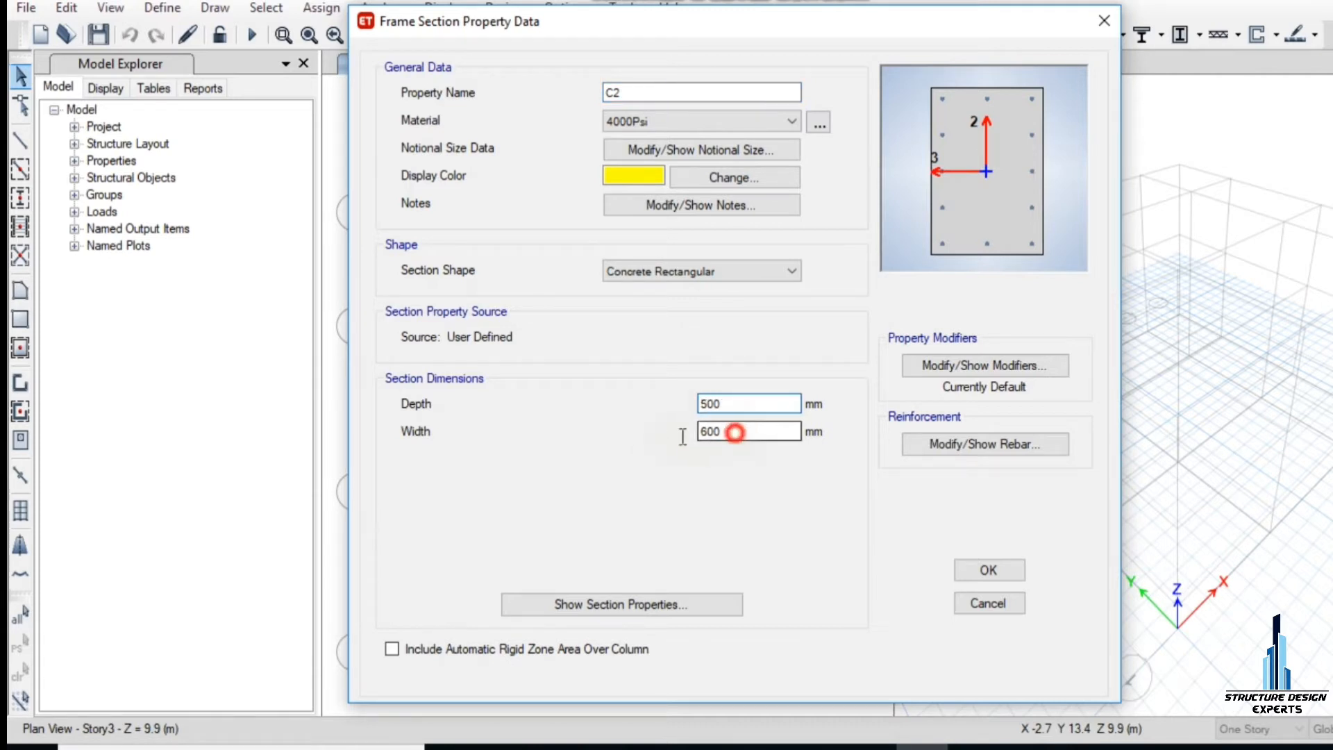
text(200)
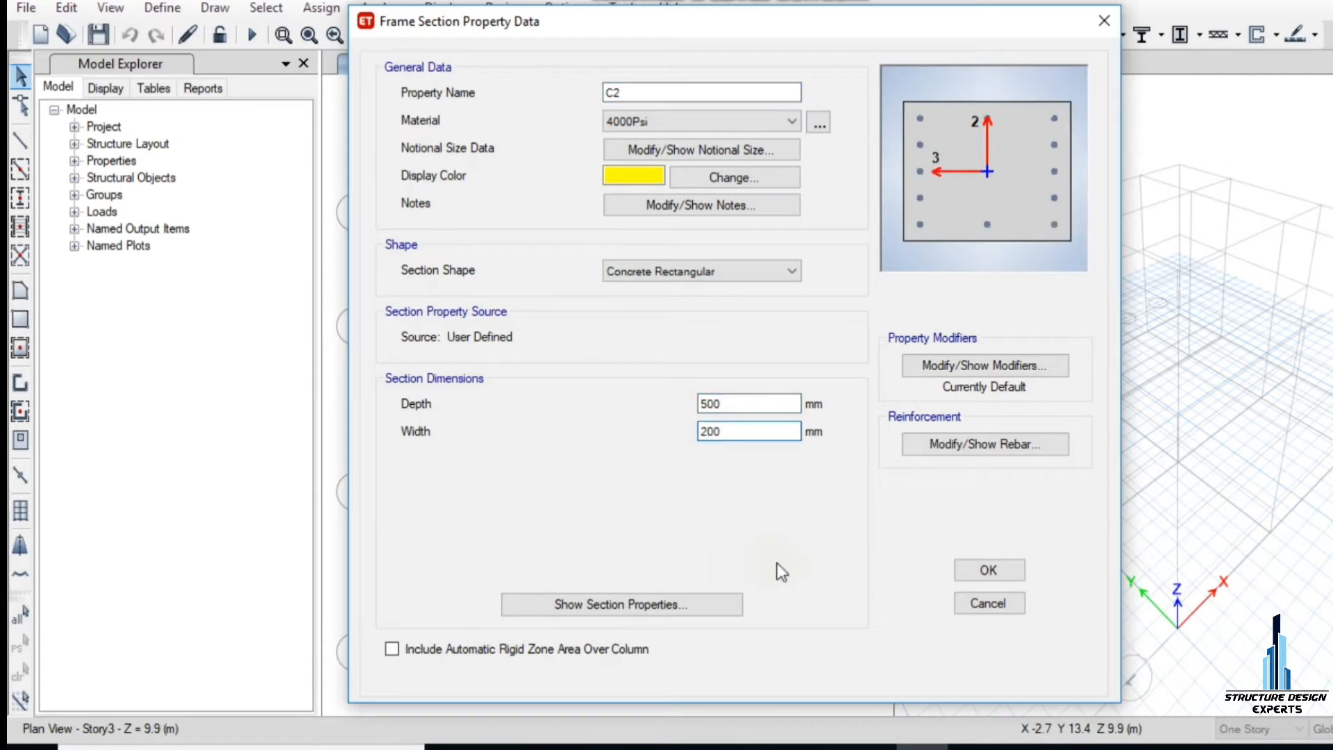
Step: In the C2 reinforcement data, set the longitudinal and corner bars to size 16 and the clear cover to 25 mm
click(963, 445)
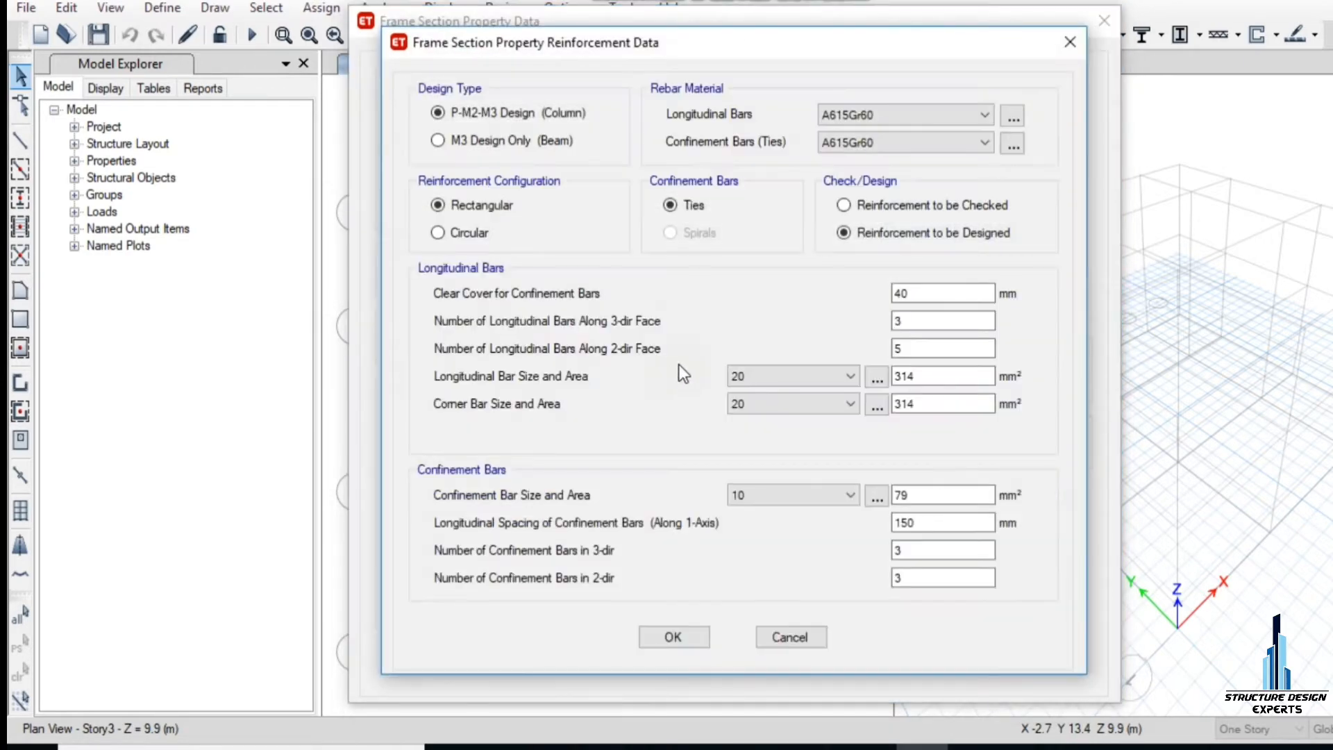
click(795, 375)
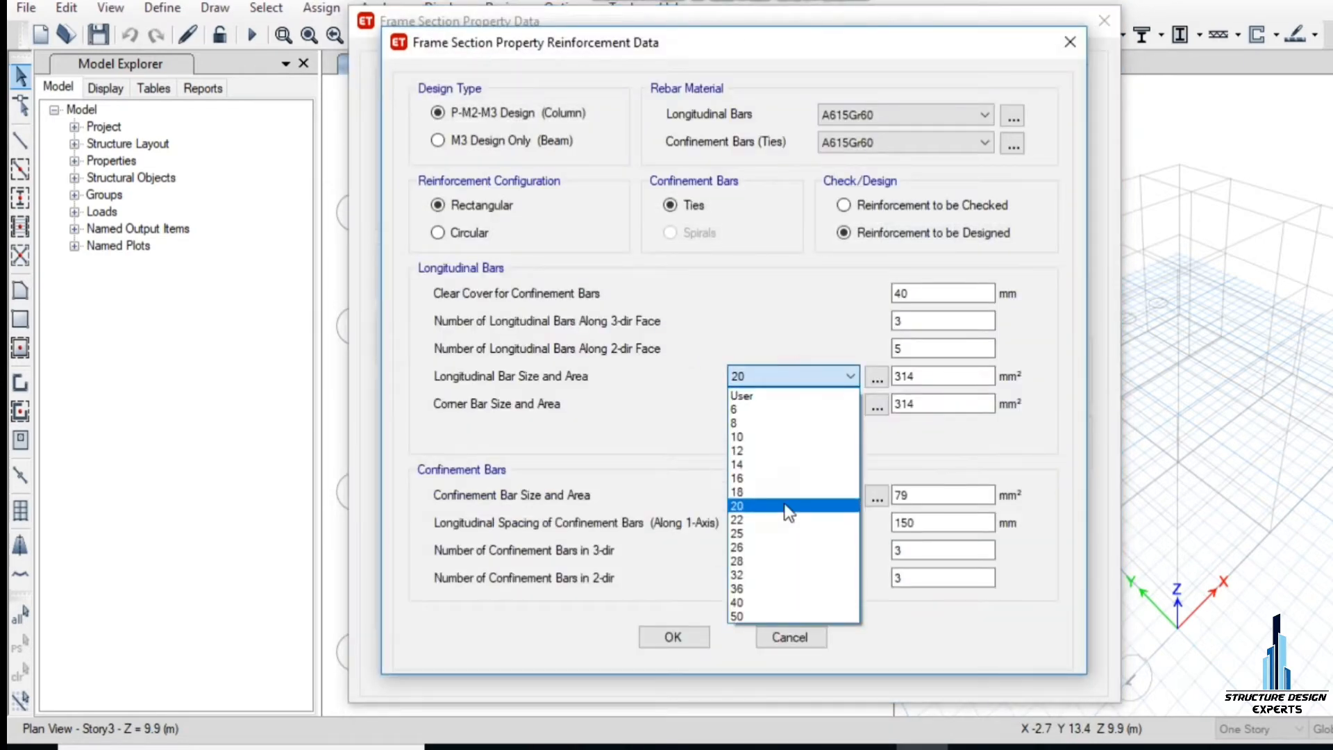
click(779, 478)
click(777, 403)
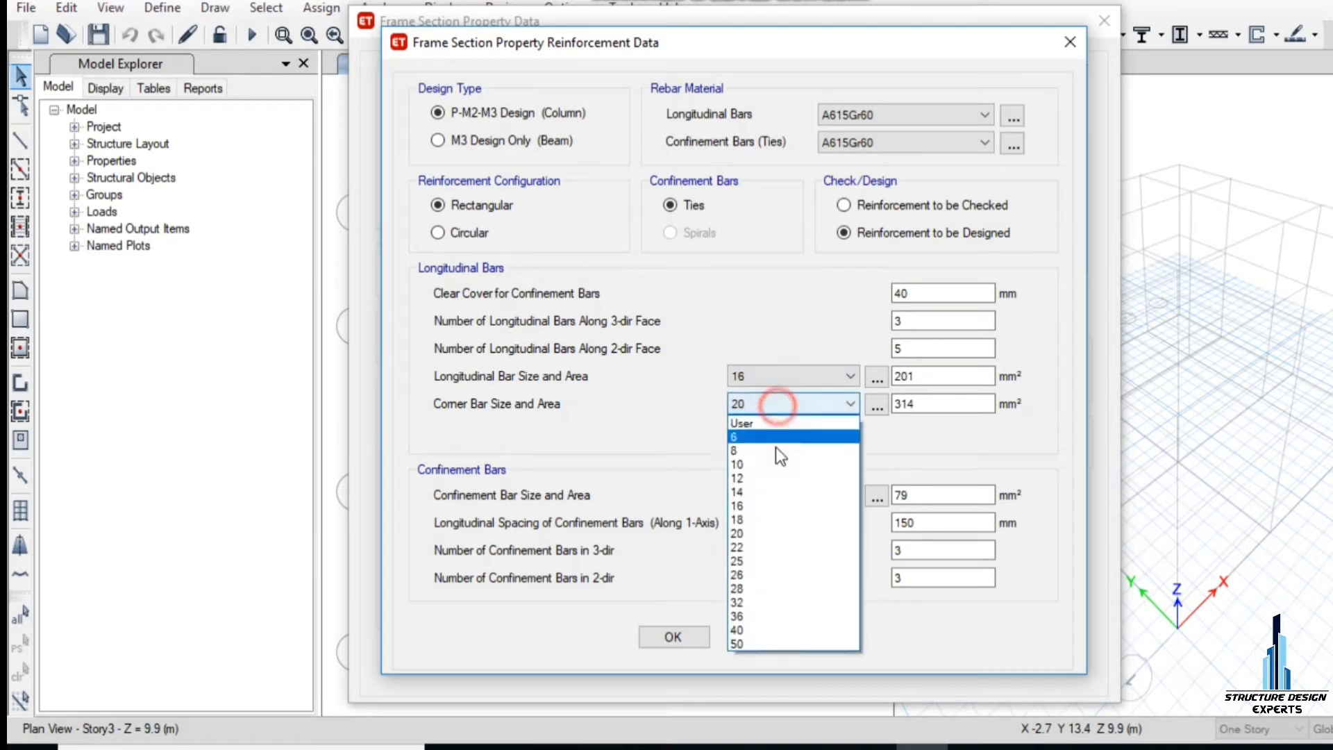
click(760, 506)
drag(919, 294, 853, 310)
text(25)
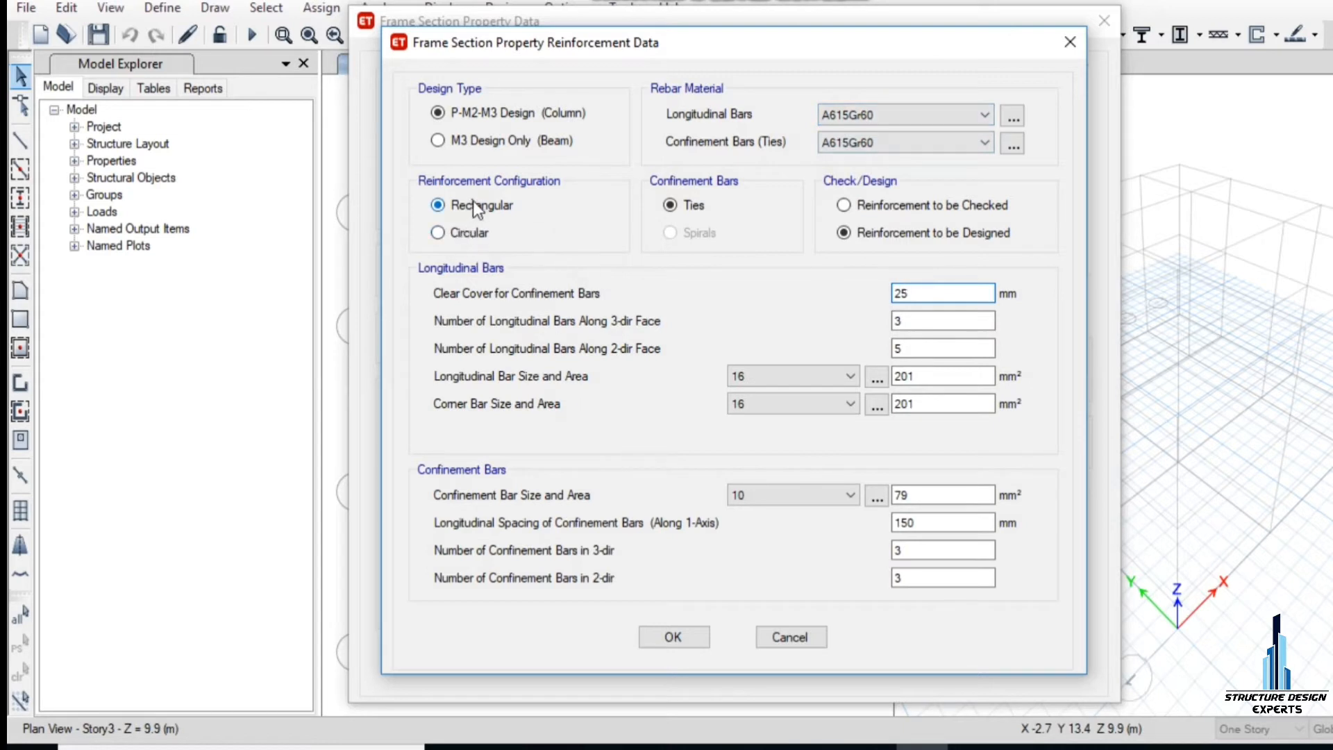
Step: Set the C2 confinement bars to size 8, then complete the property name as C2 200*500 and accept the section
click(803, 496)
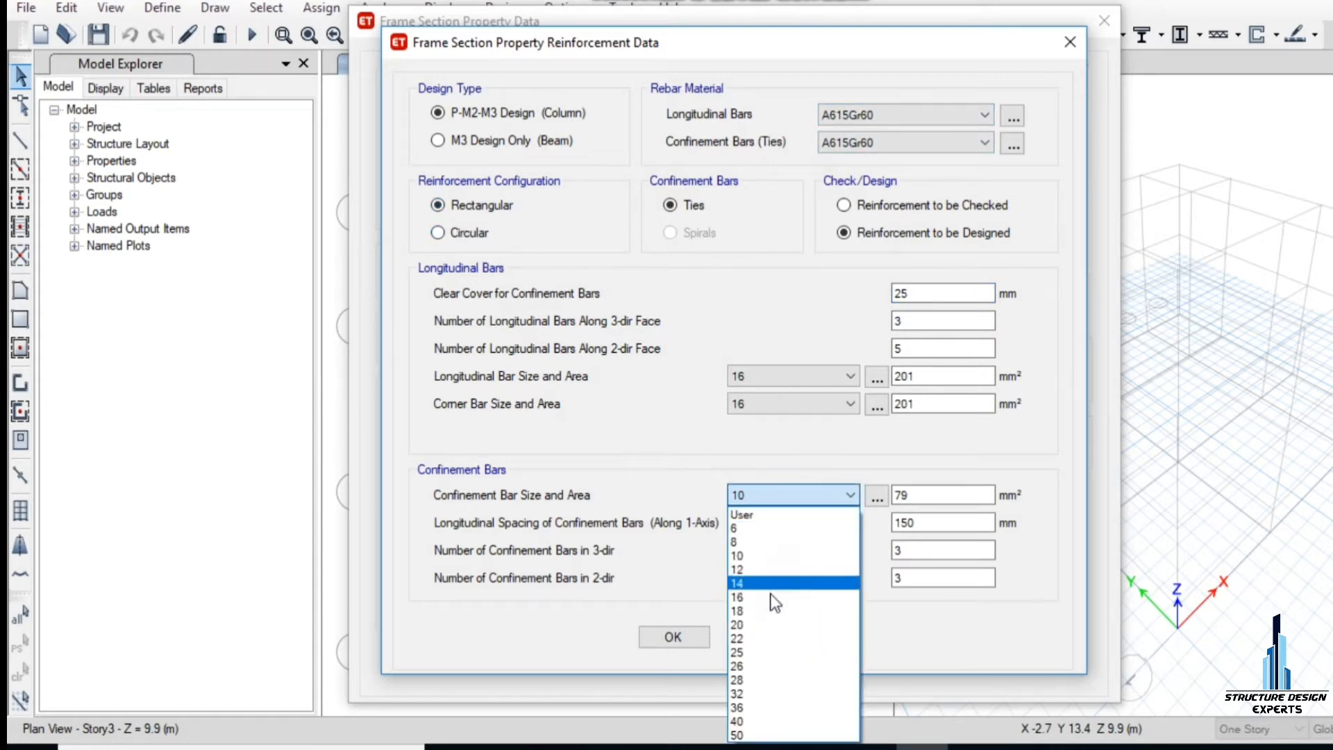
click(799, 542)
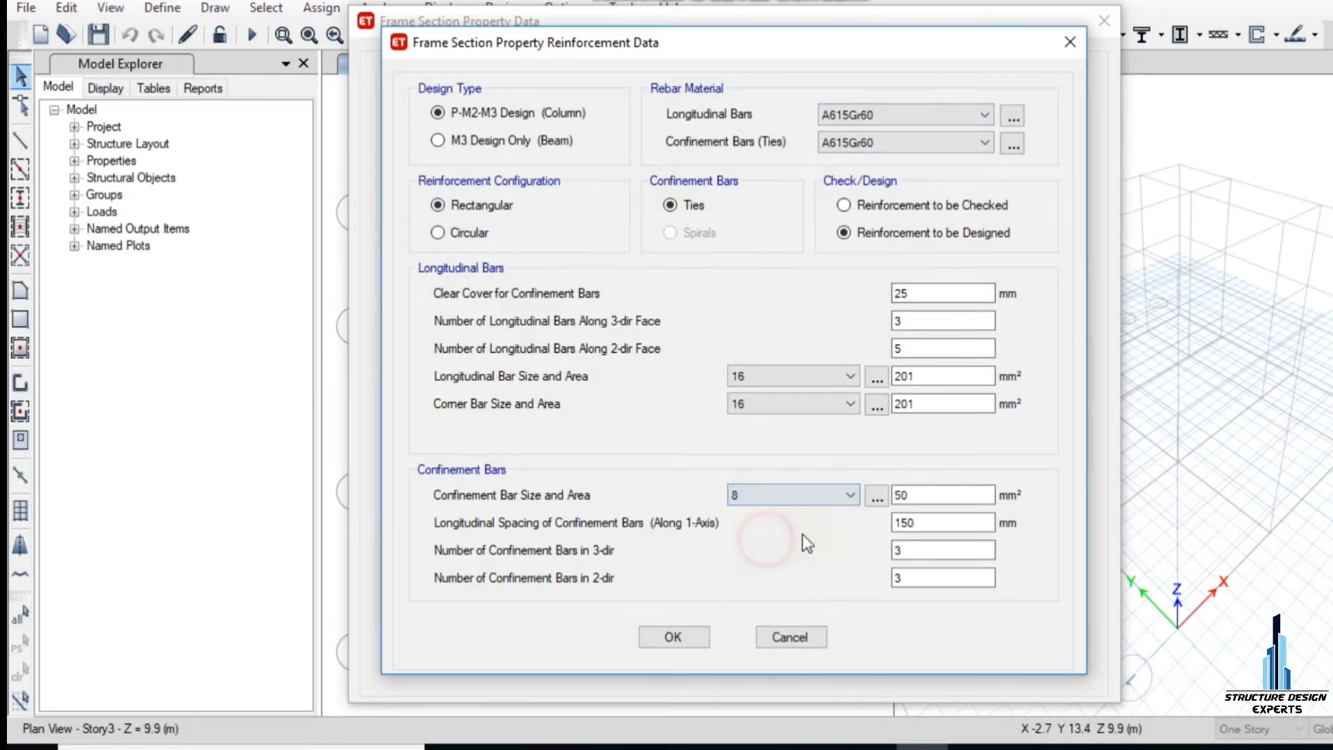
click(692, 635)
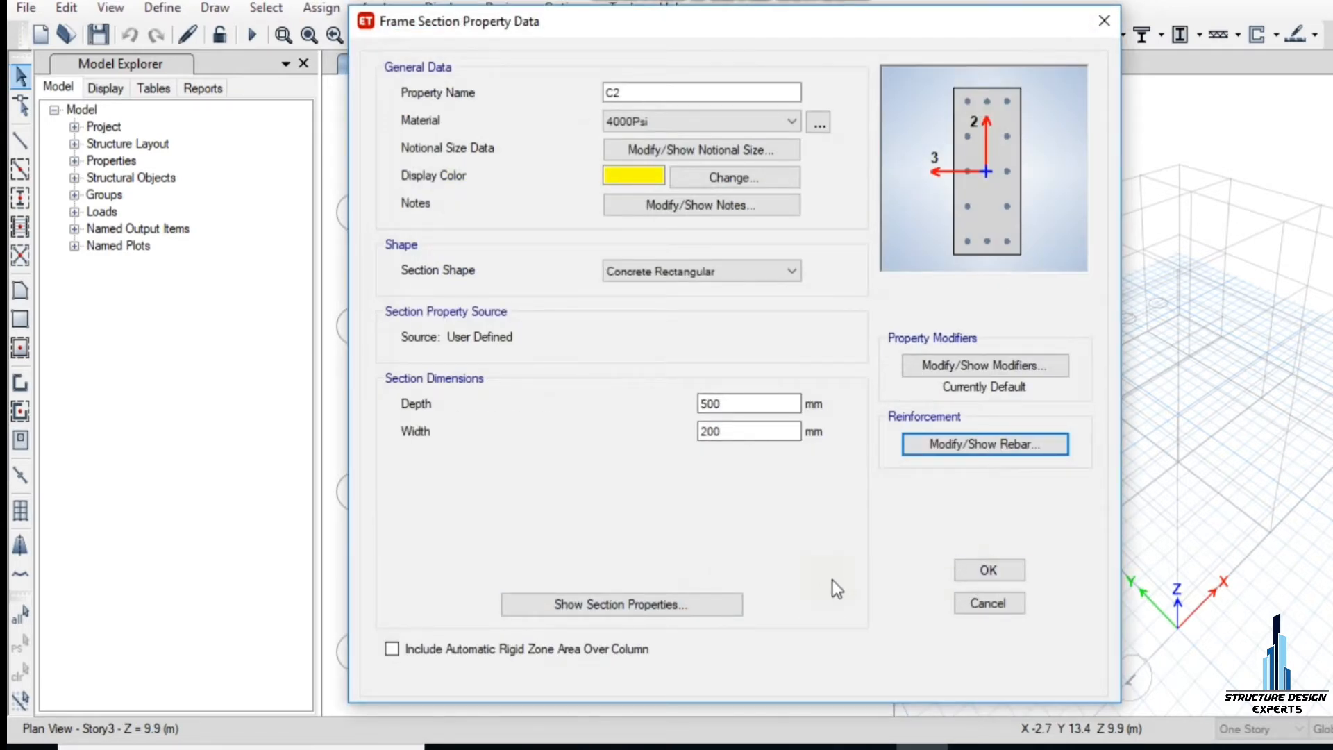
click(655, 92)
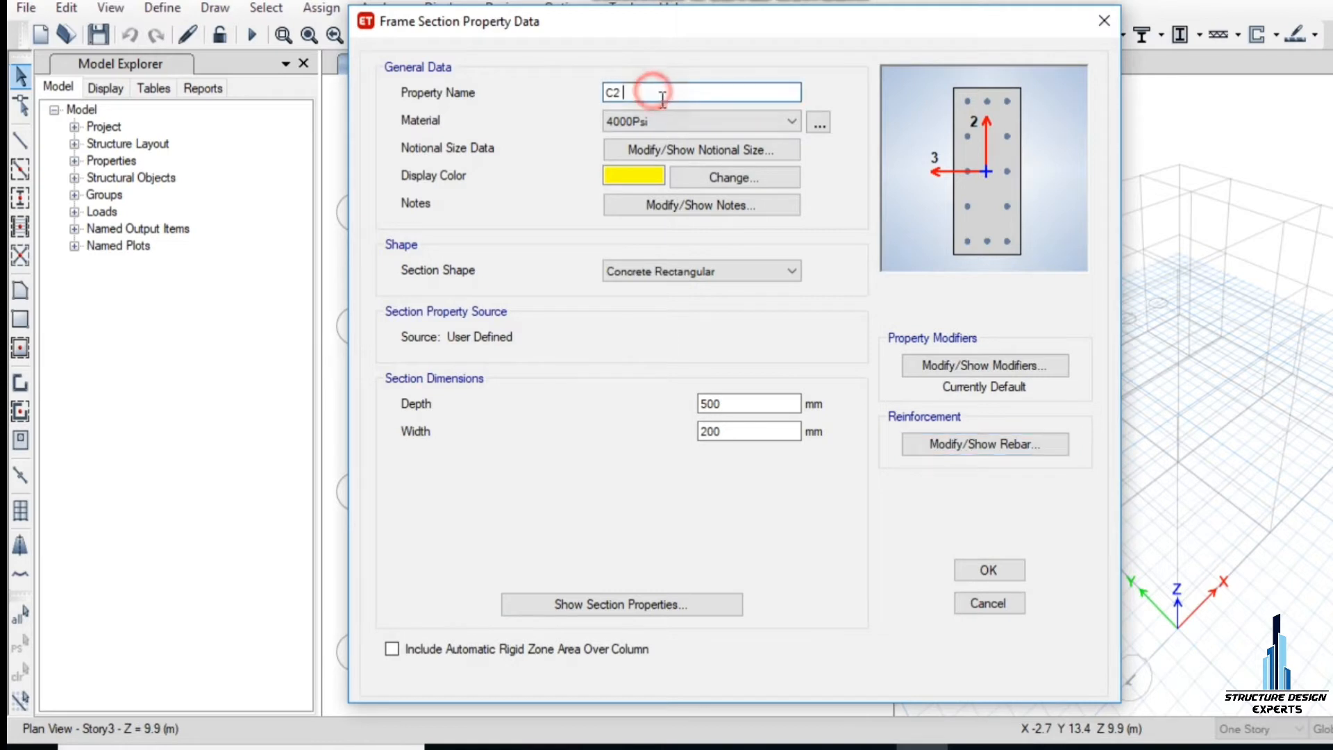
click(1000, 563)
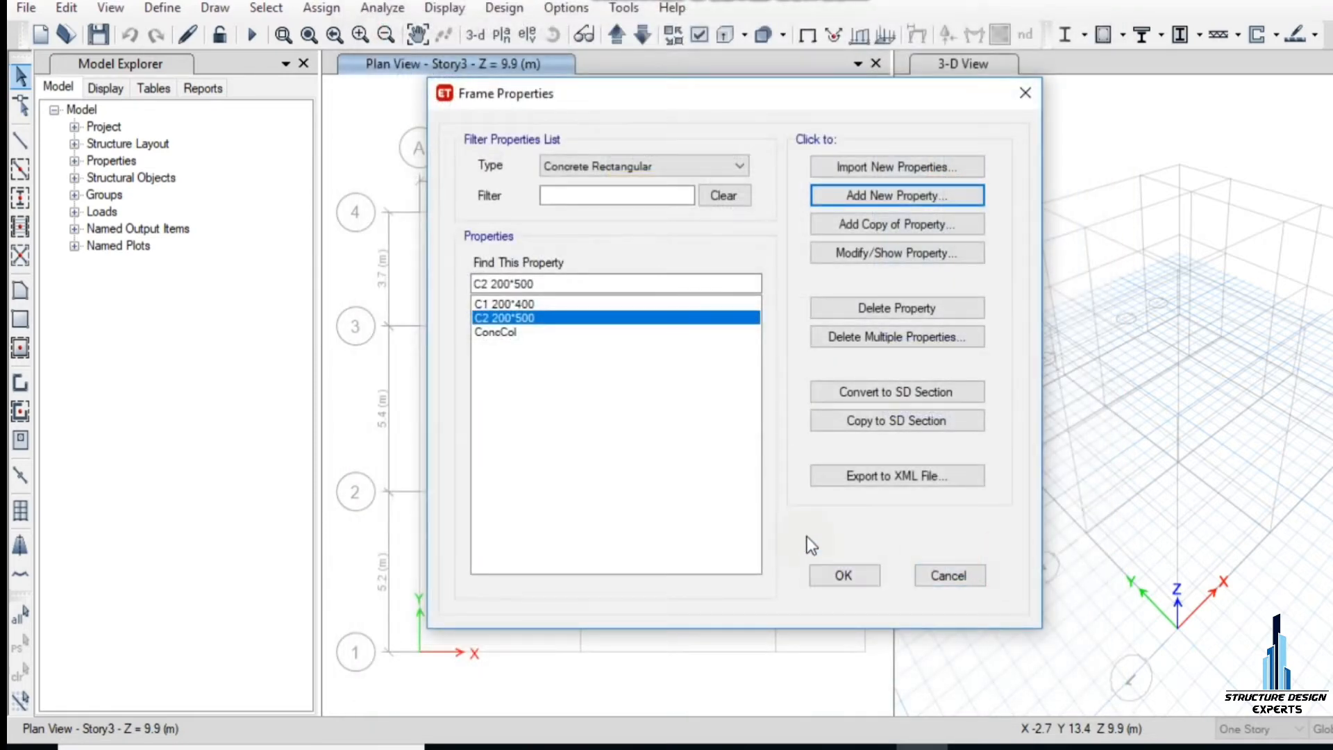
Step: Delete the default ConcCol section from the frame properties list
click(500, 333)
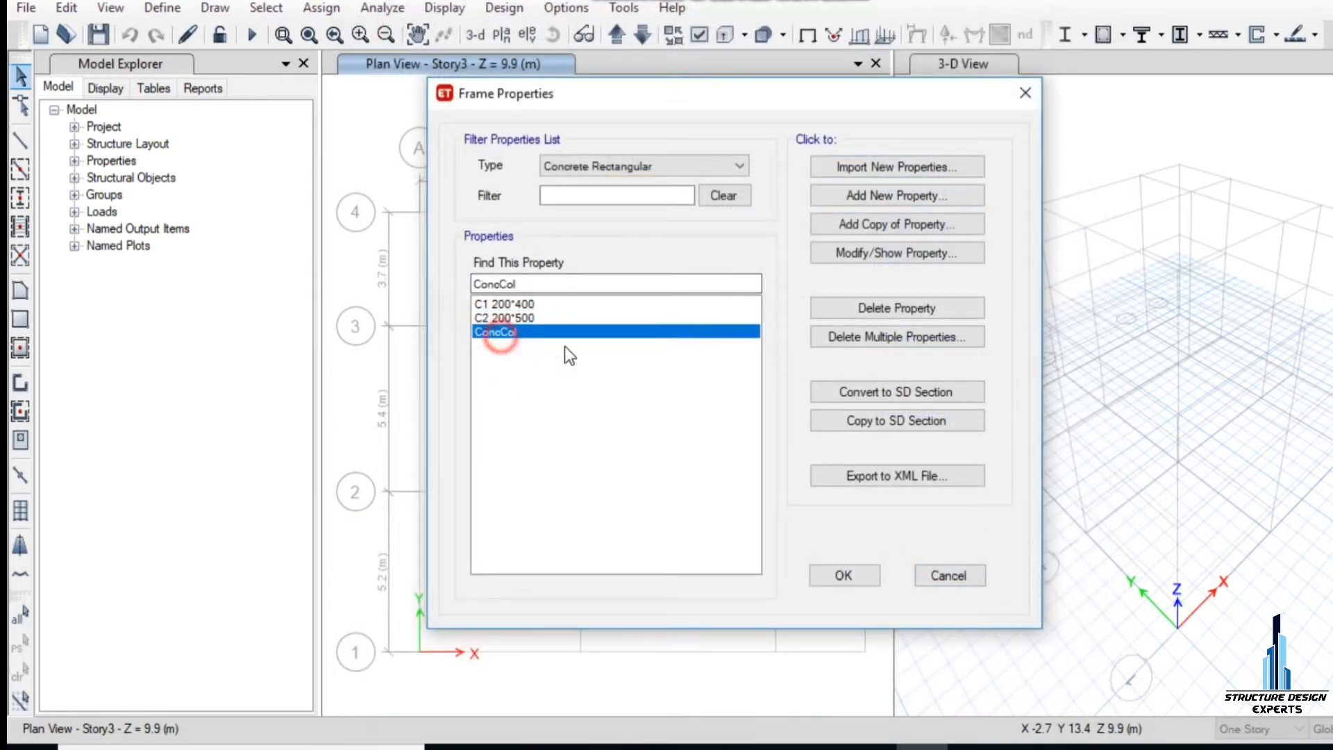
click(877, 306)
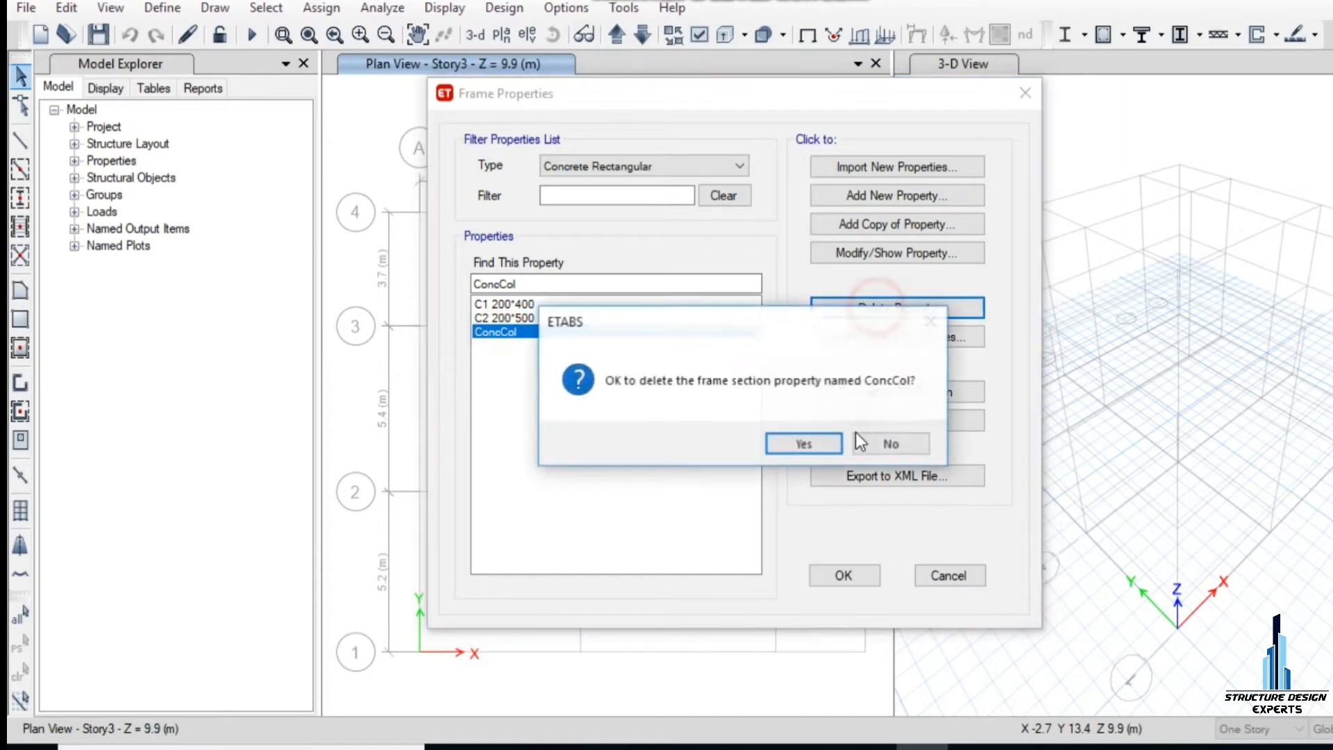
click(788, 443)
Step: Start a new concrete rectangular frame section named C3 200*600 with a depth of 600 mm and a width of 200 mm
click(856, 196)
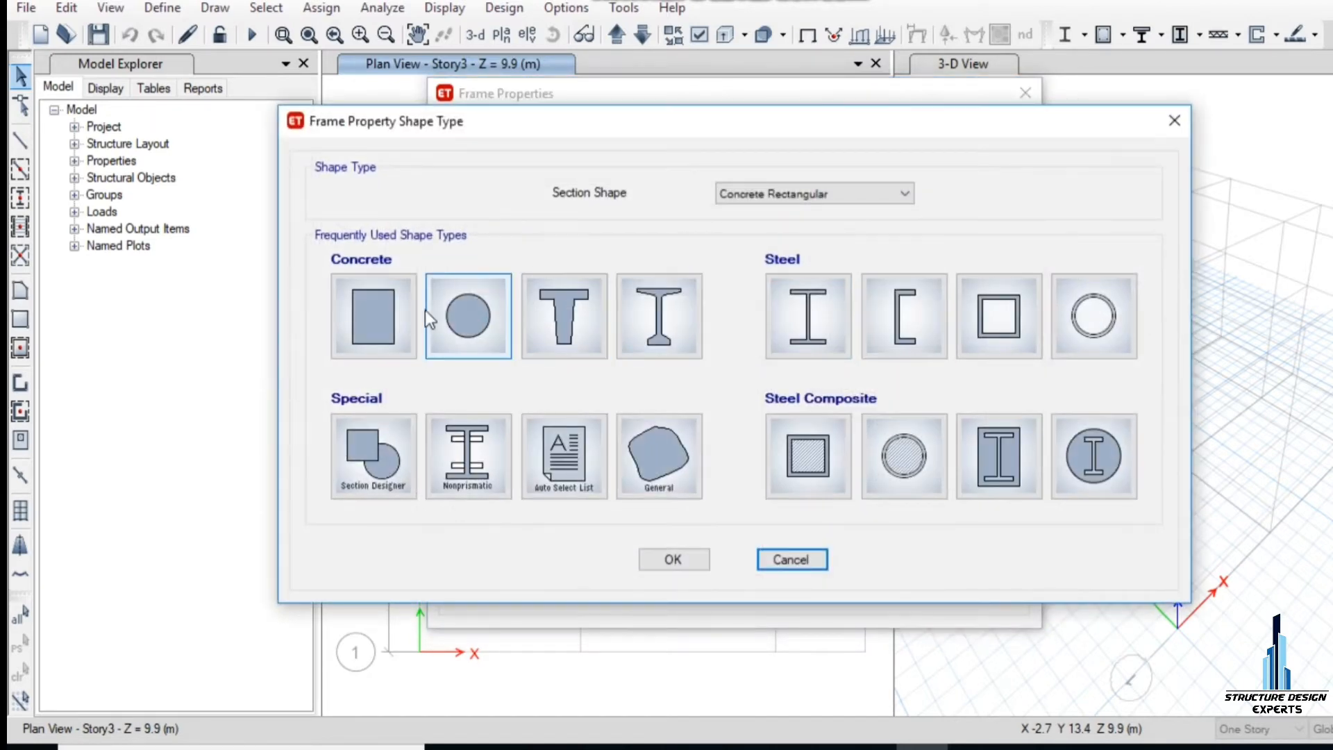
click(384, 318)
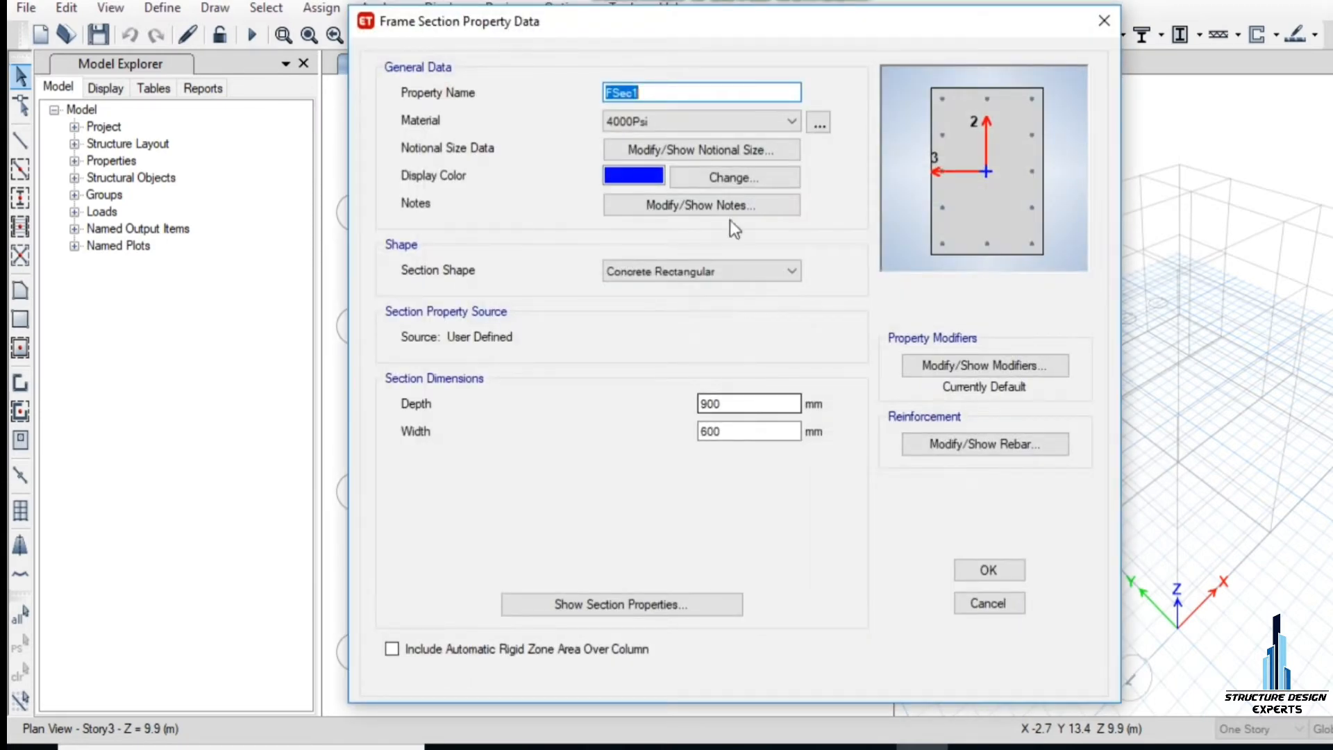
text(C3 200*600)
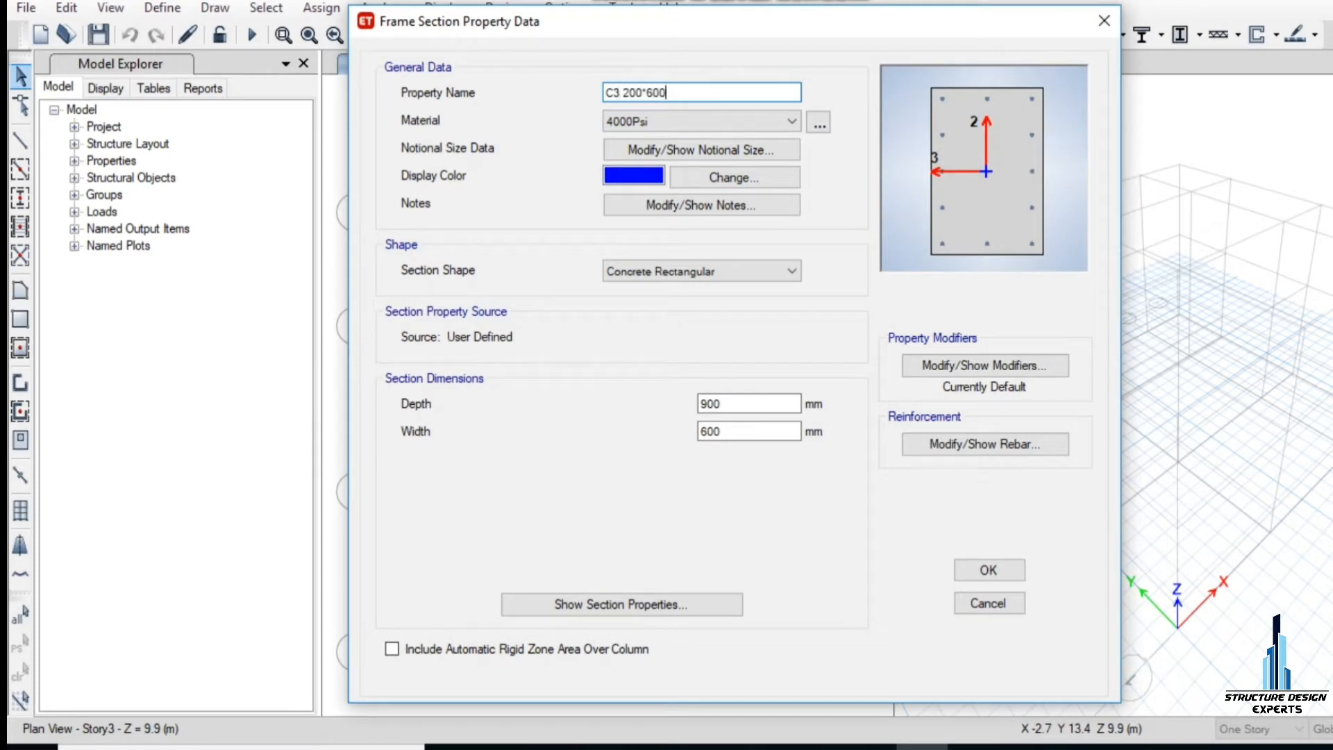
double_click(768, 403)
text(600)
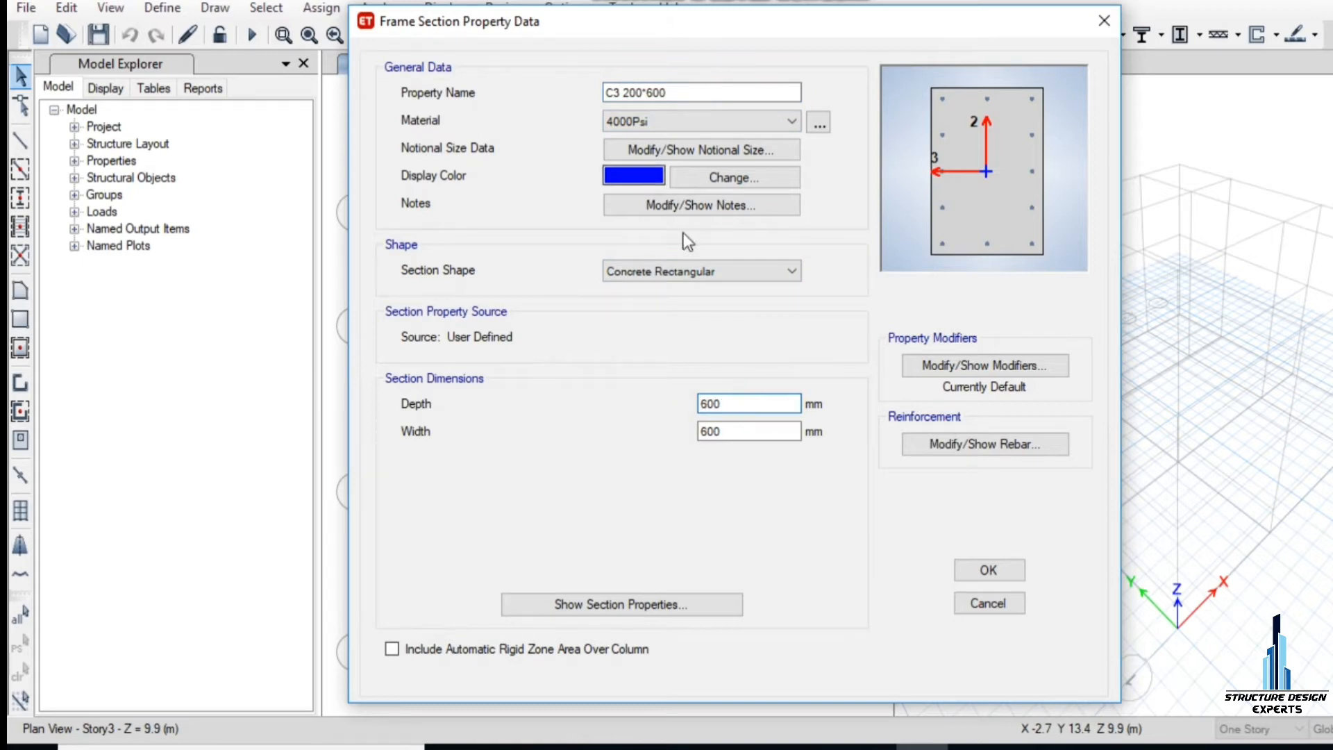
double_click(743, 434)
text(2)
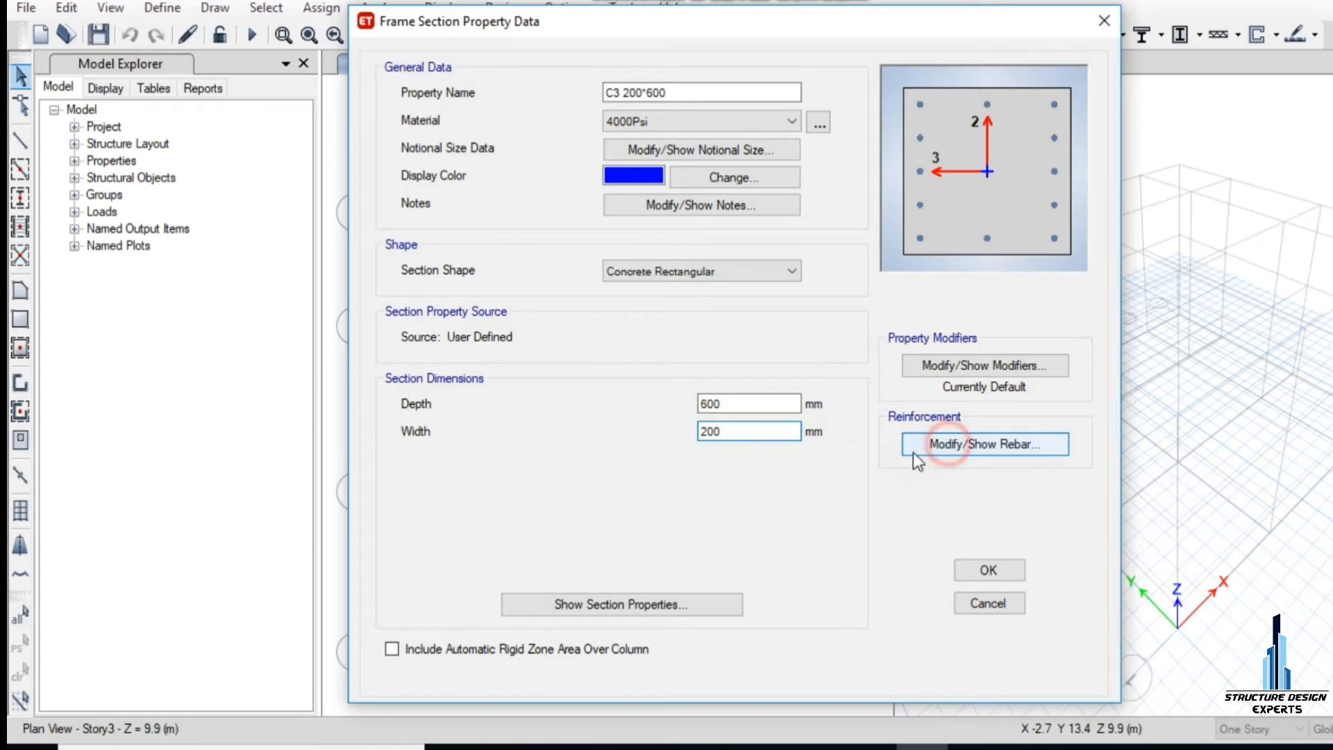
Step: In the C3 reinforcement data, set the clear cover to 25 mm and 3 longitudinal bars along the 2-dir face
click(948, 445)
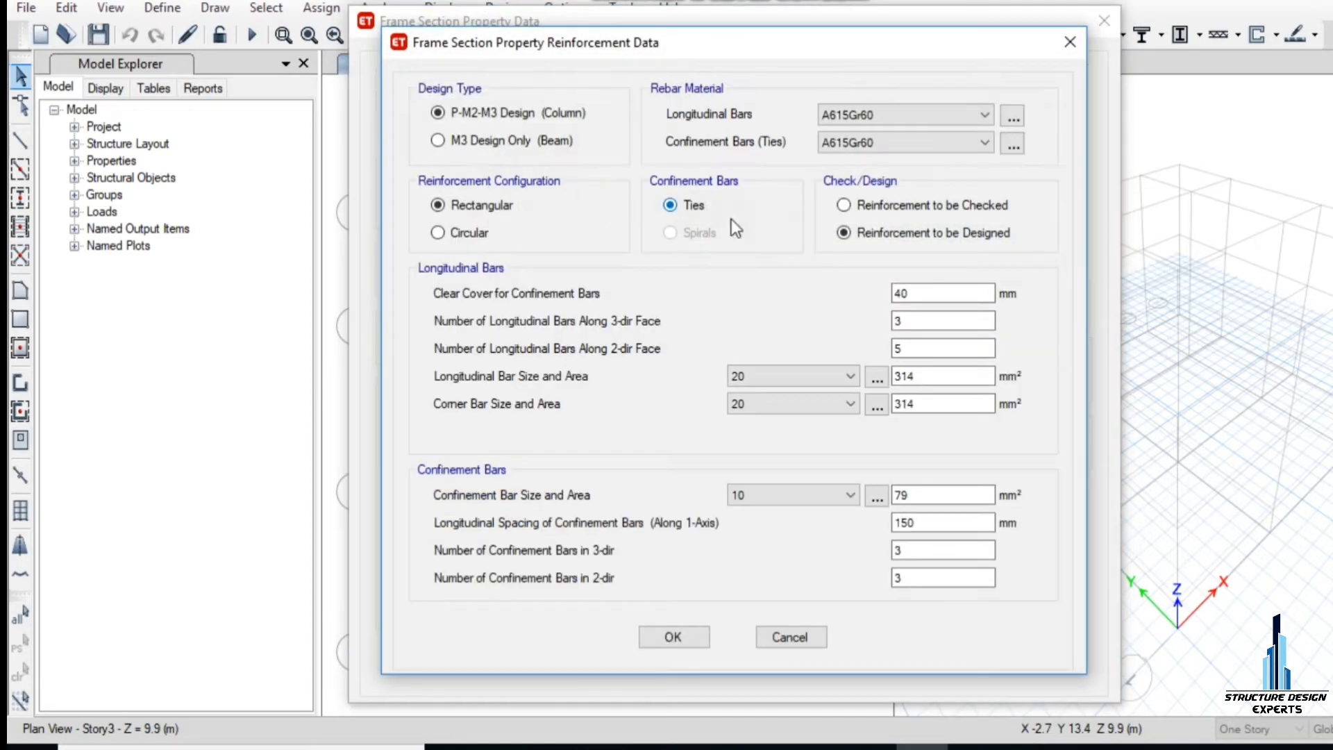
double_click(916, 292)
text(25)
double_click(923, 350)
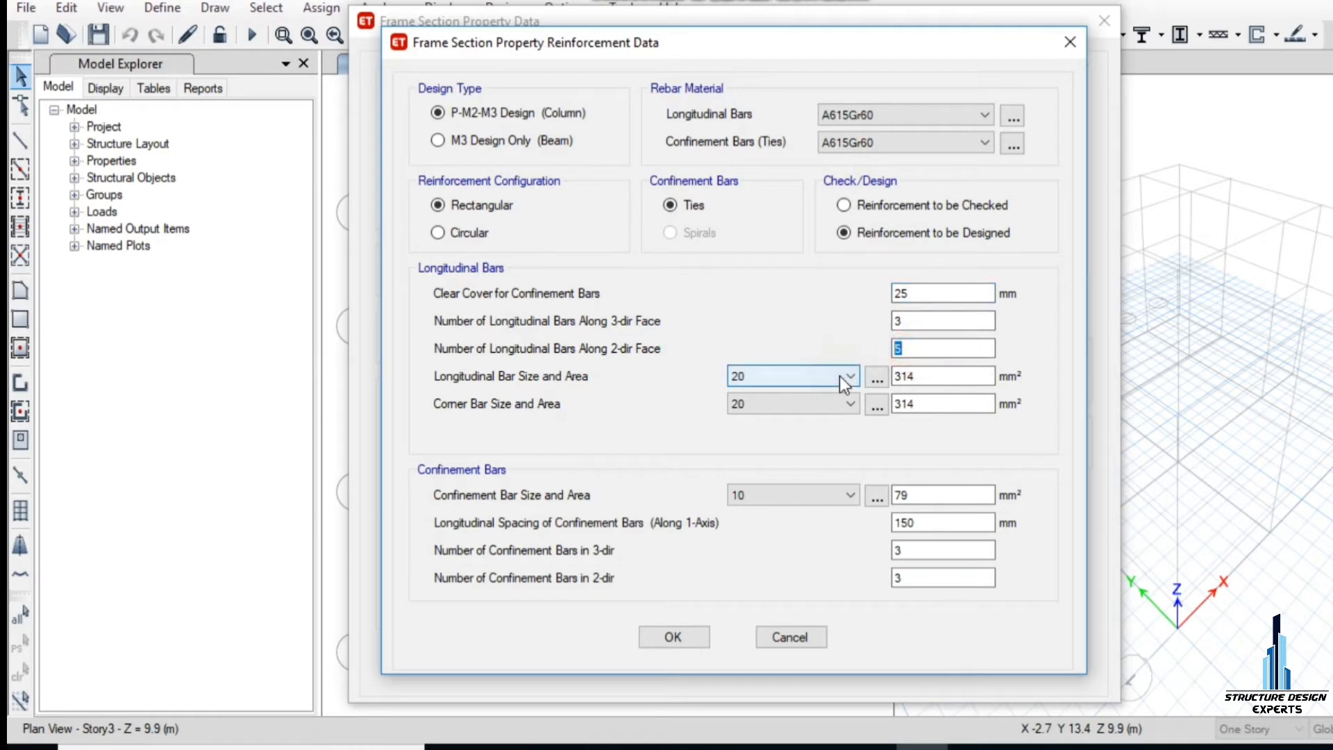
text(3)
Step: Set the C3 longitudinal and corner bars to size 16 and the confinement bars to size 8, and accept the section
click(842, 377)
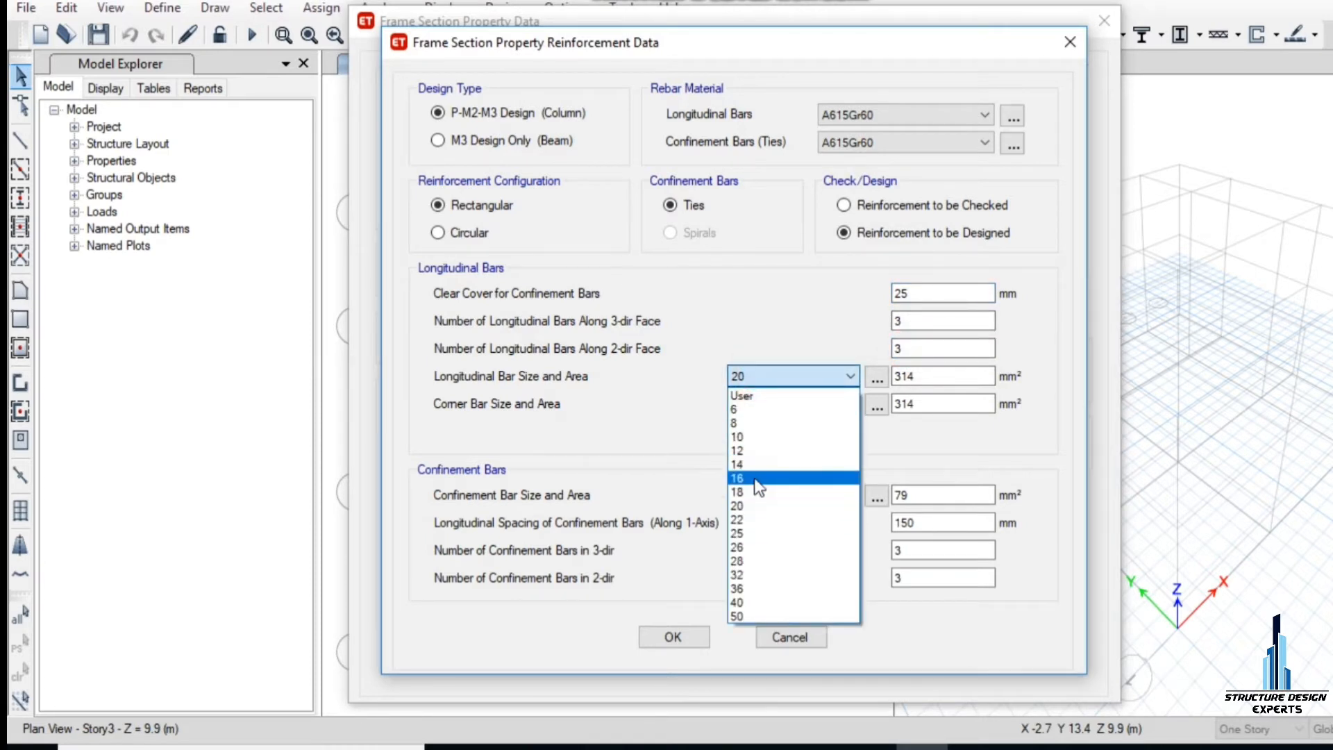
click(754, 478)
click(780, 403)
click(772, 506)
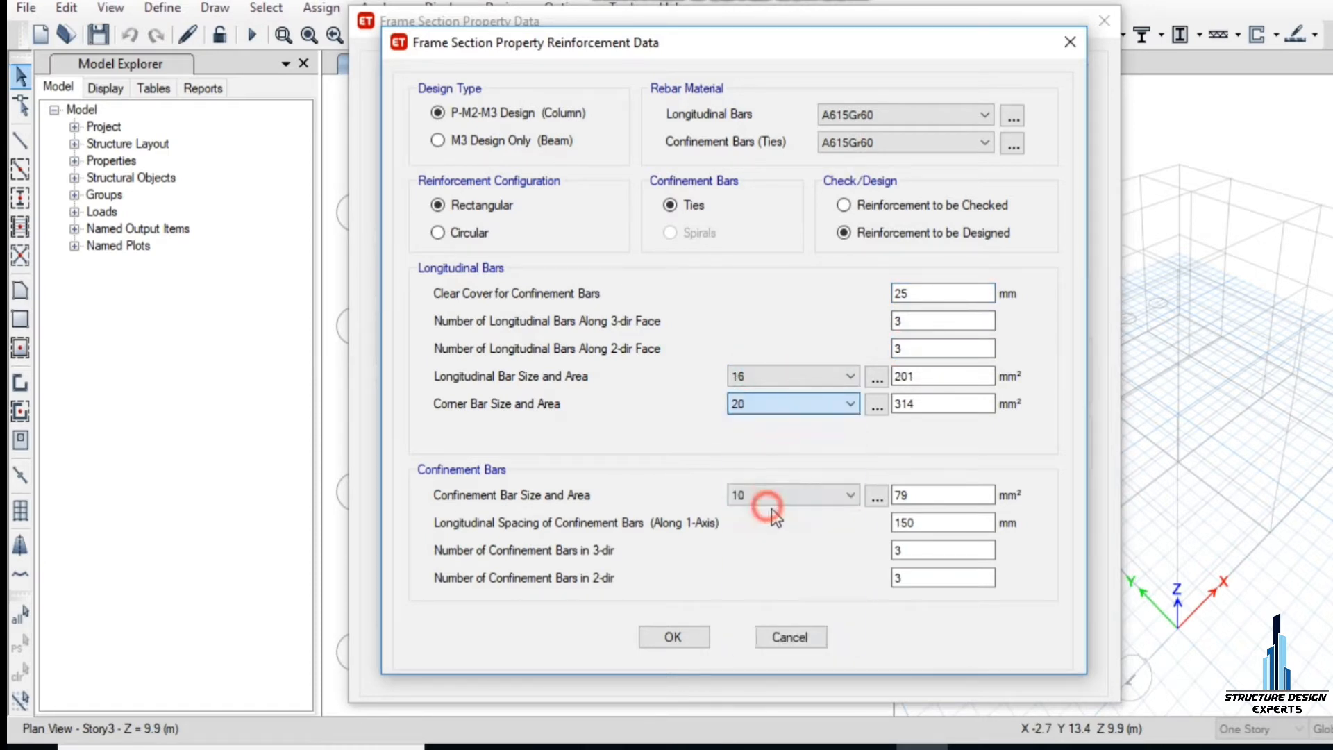
click(789, 497)
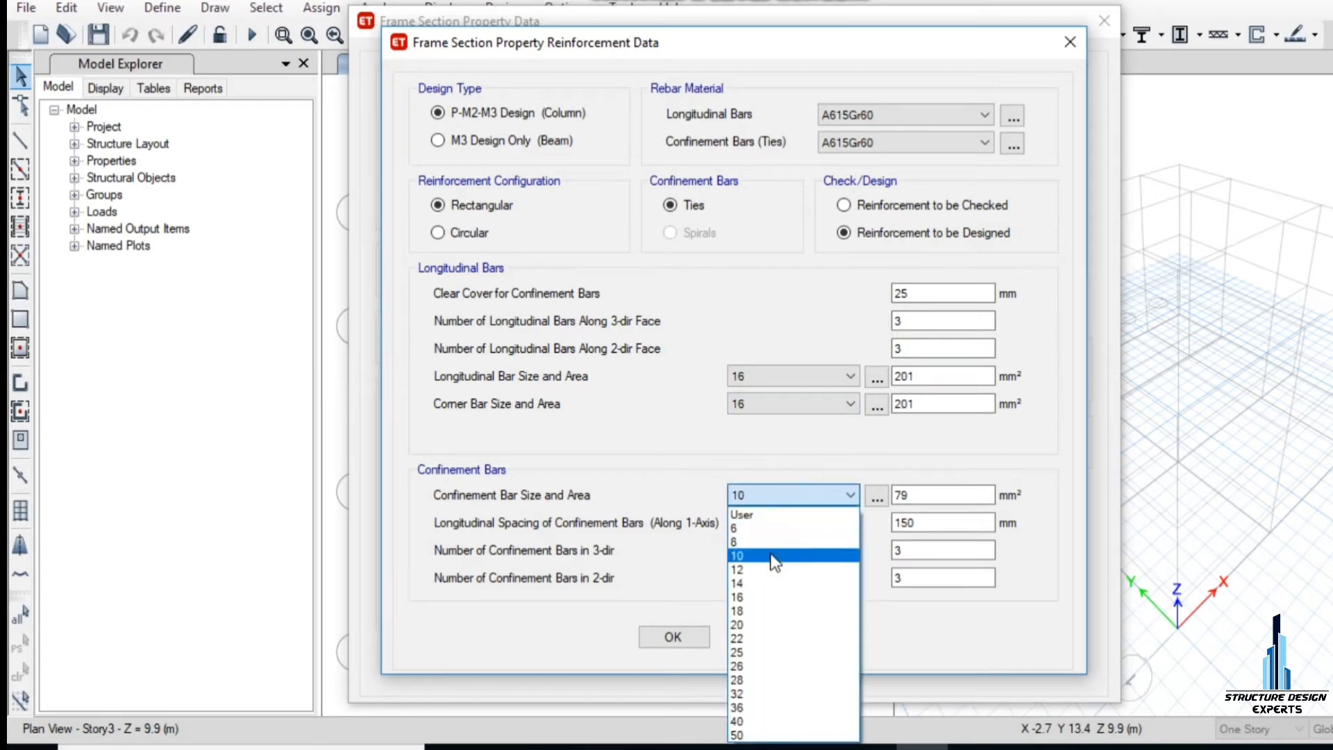
click(776, 537)
click(690, 636)
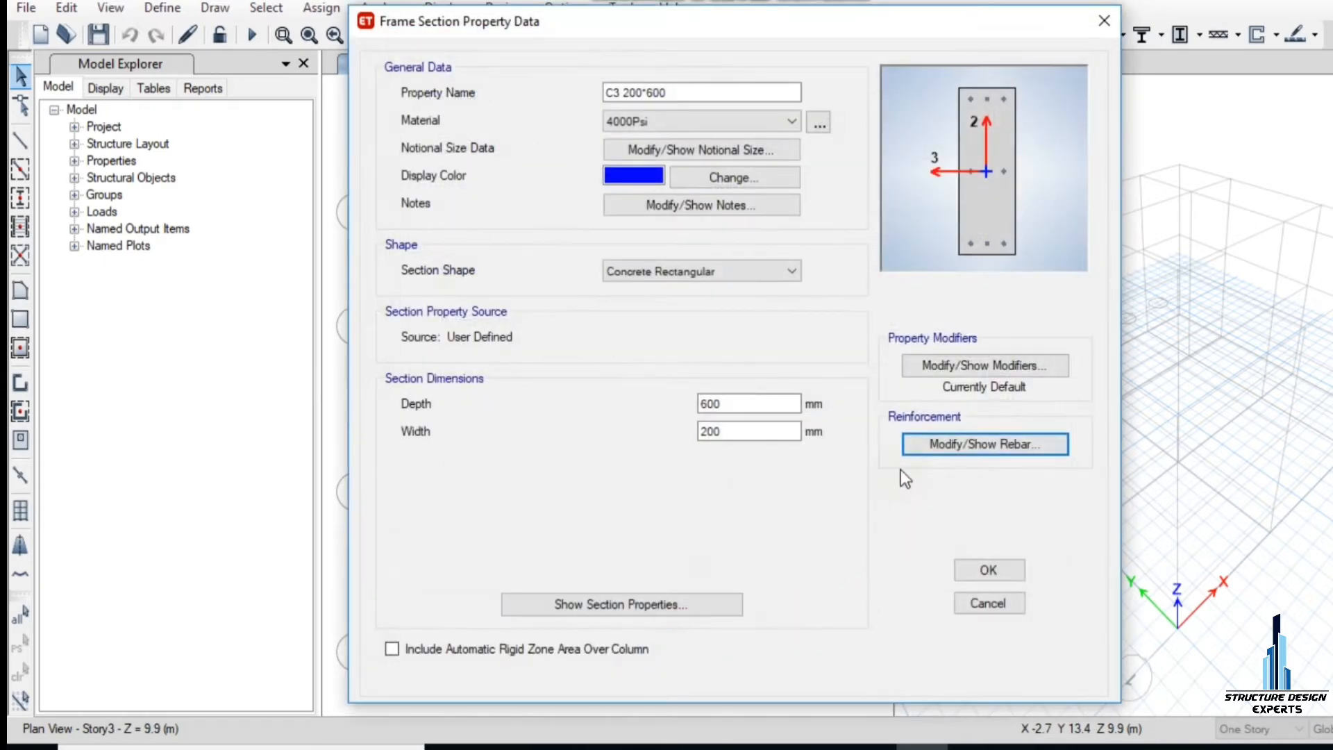
click(952, 568)
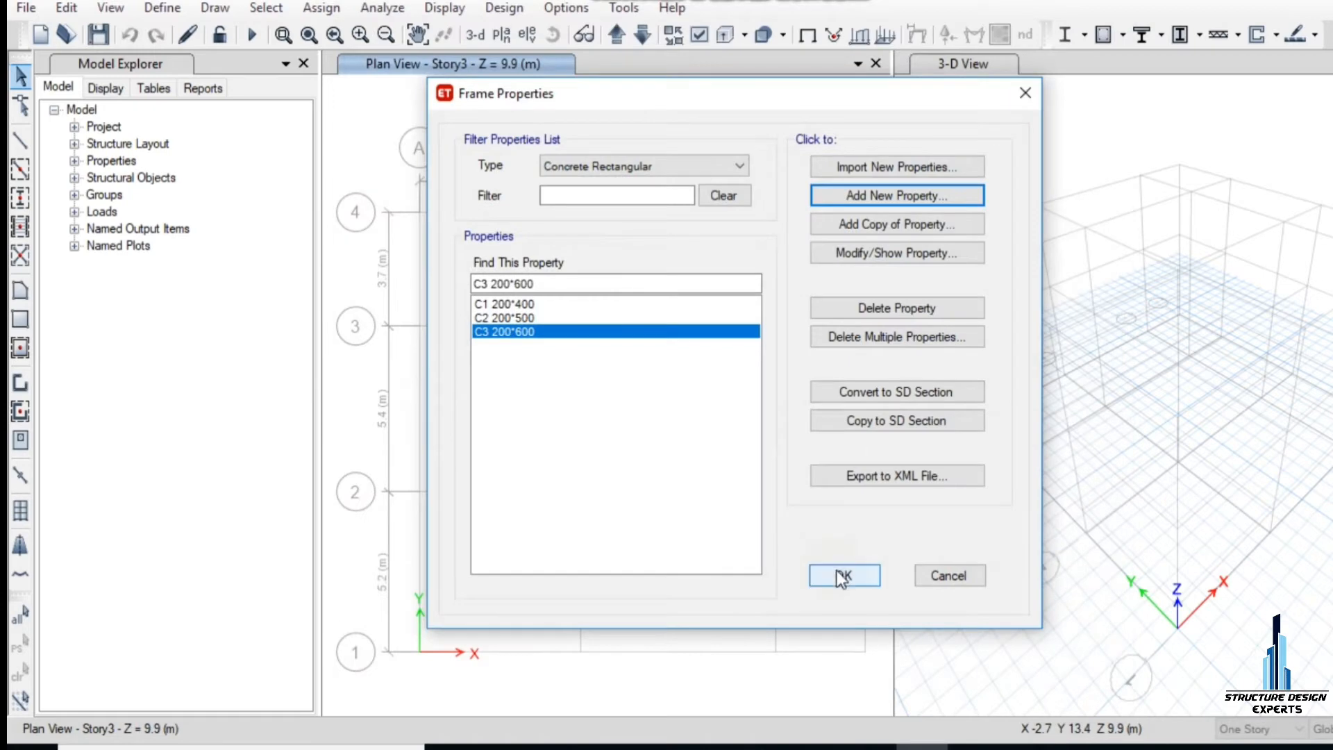
Step: Start a new concrete rectangular frame section for a beam, name it B1 and check the beam sizes in the AutoCAD plan
click(881, 197)
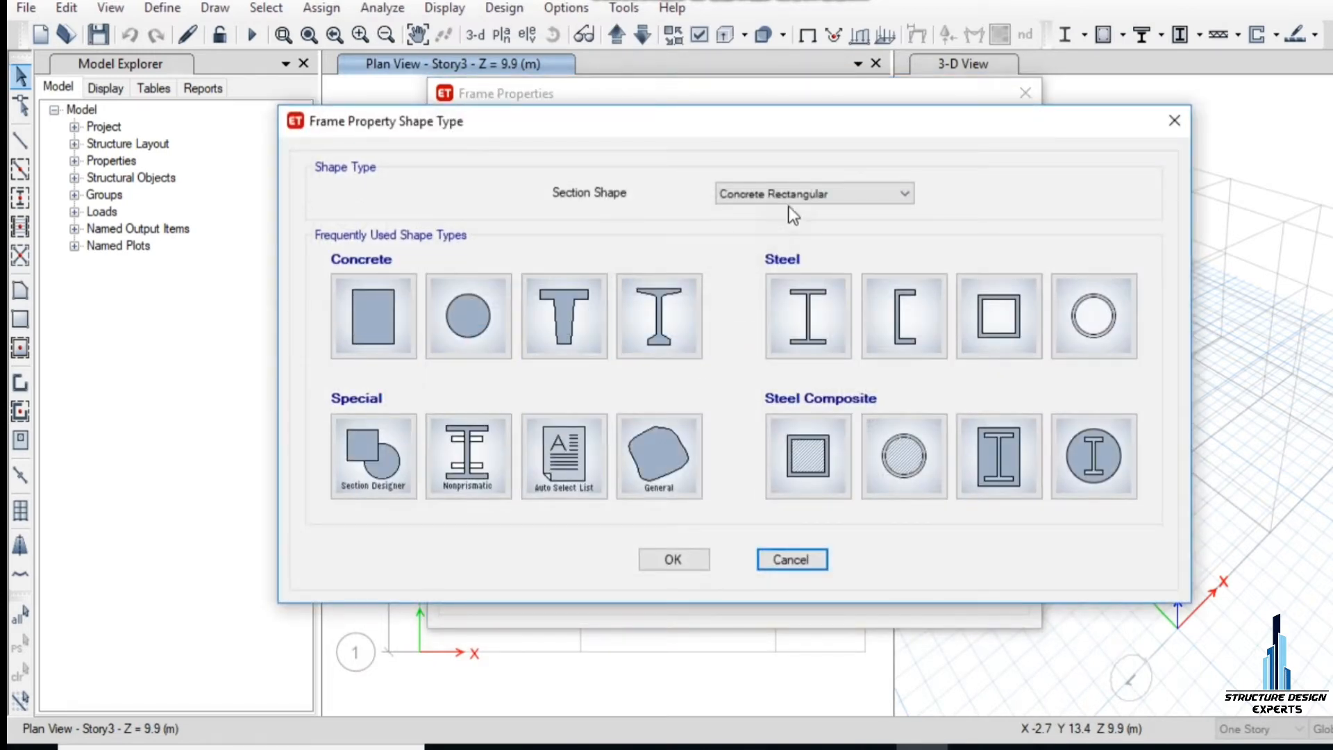
click(368, 316)
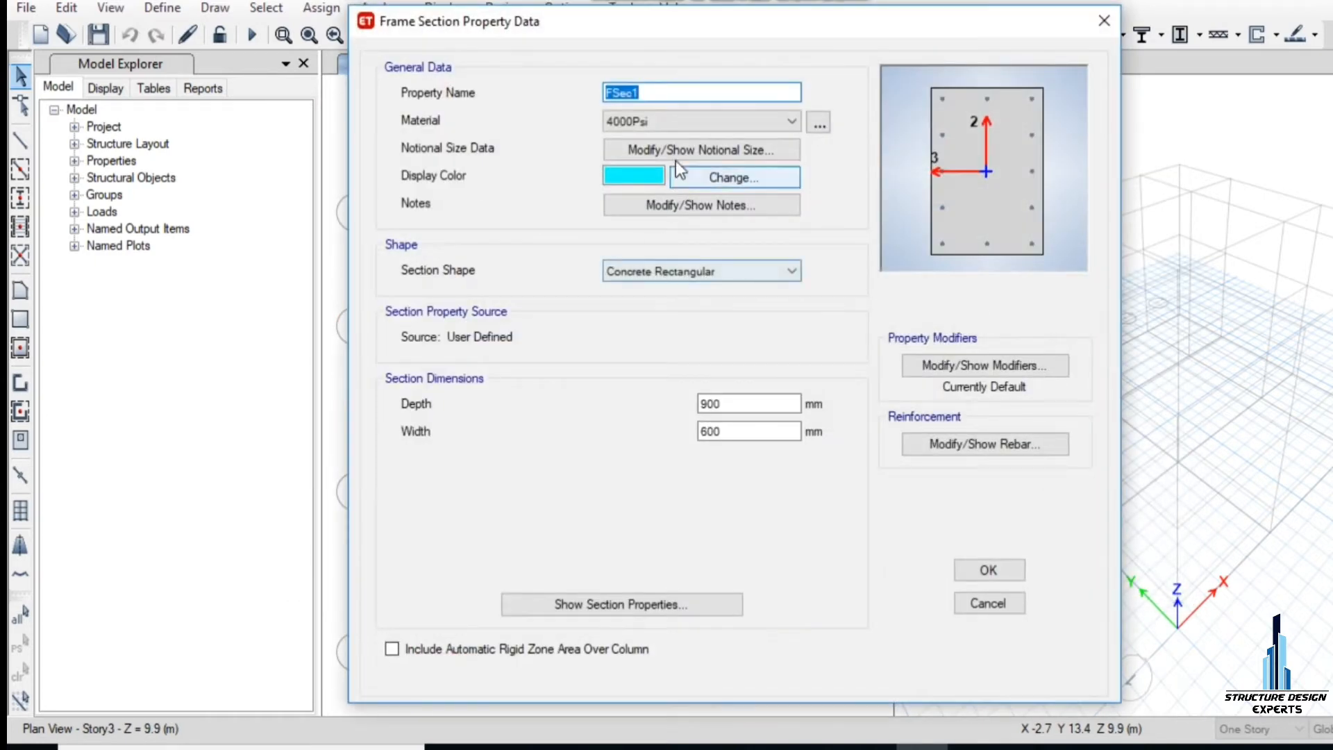
text(B)
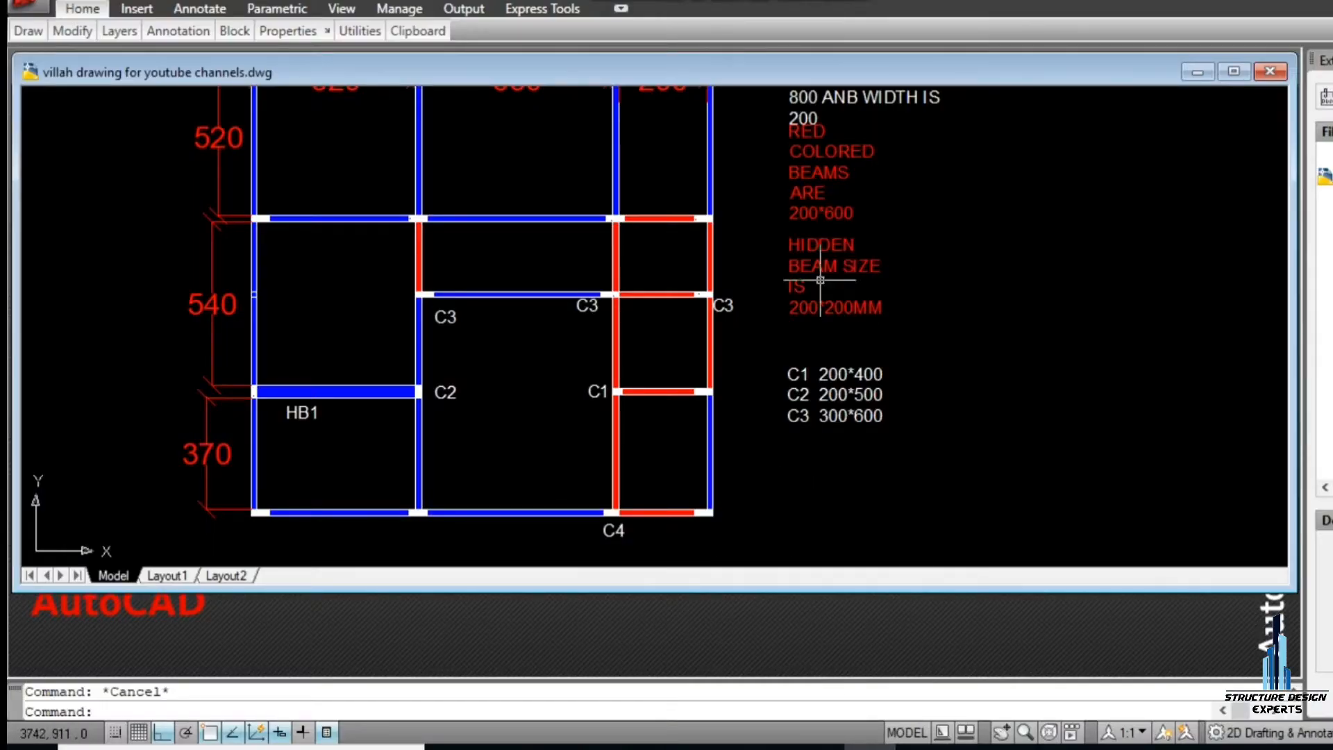
scroll(799, 298, down, 2)
scroll(820, 167, up, 2)
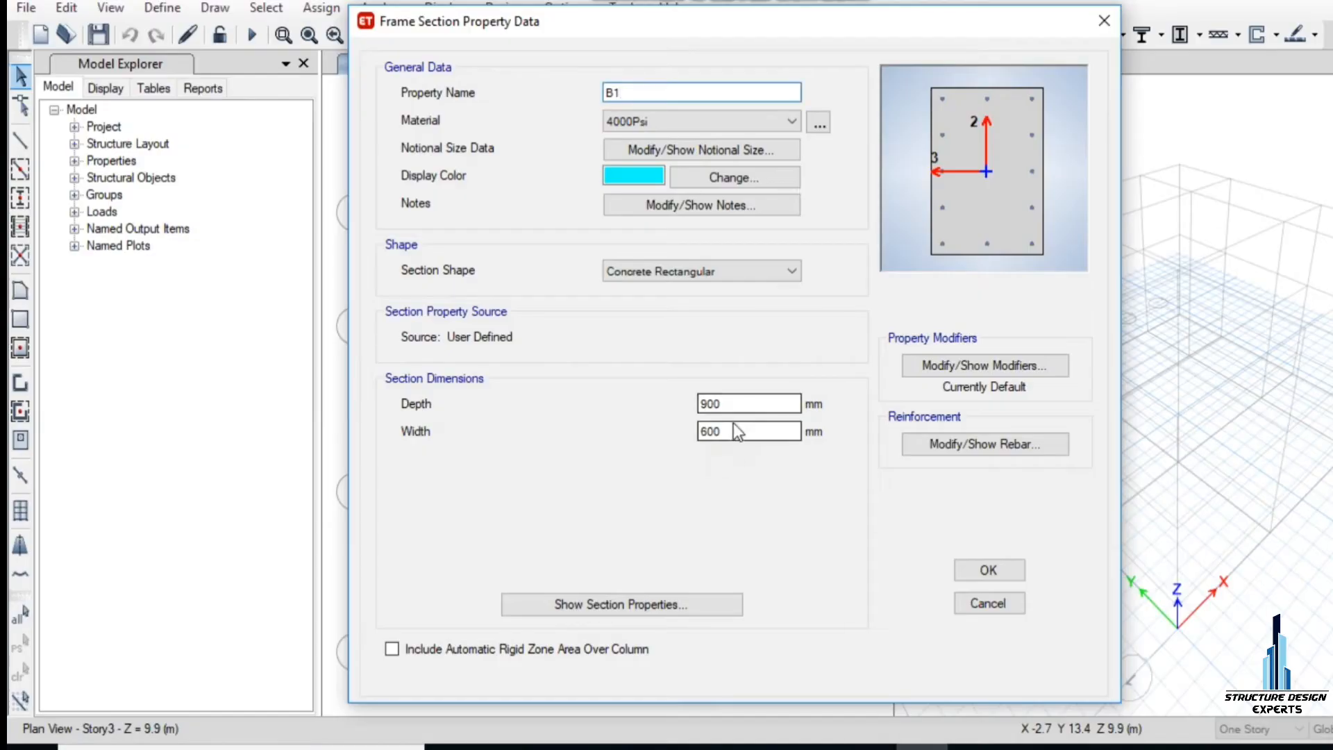
Step: Complete the beam section's name as B1800*200 and set its depth to 800 mm and width to 200 mm
click(737, 404)
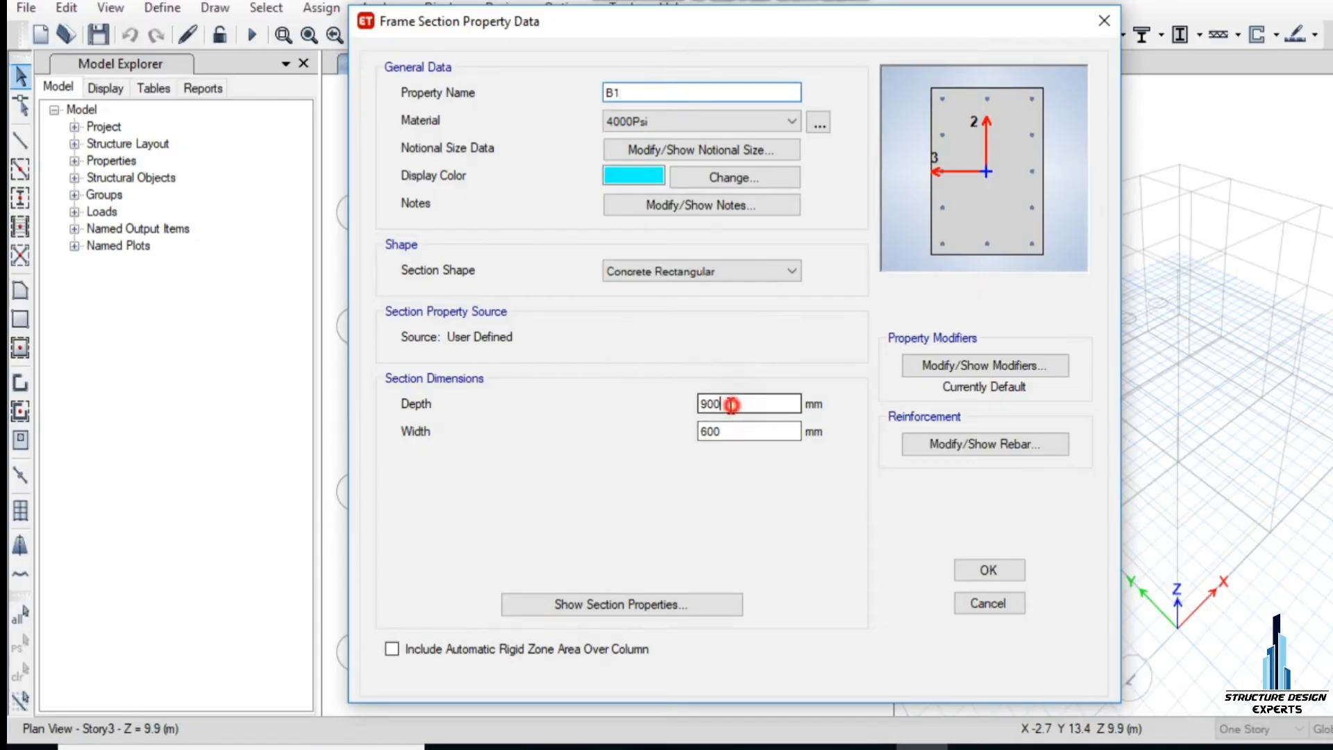
click(673, 93)
text(800*200)
double_click(728, 404)
text(800)
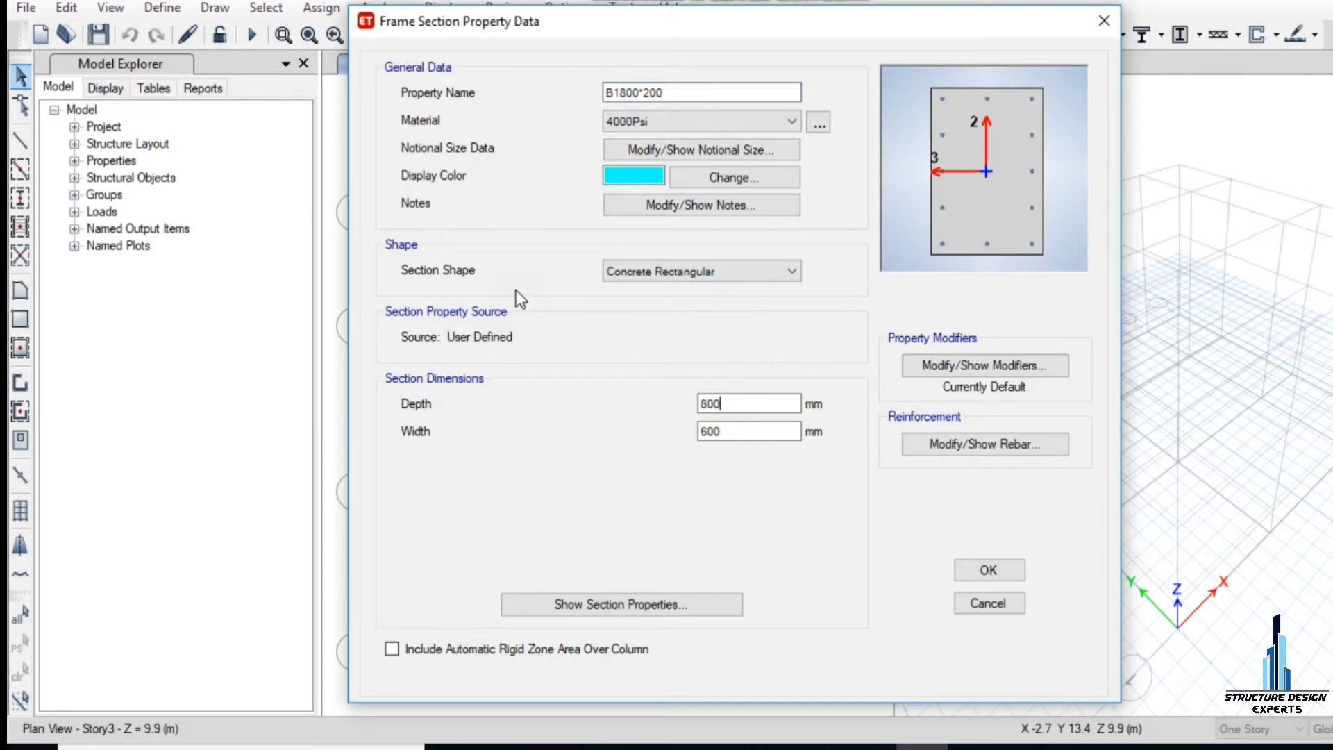
key(Tab)
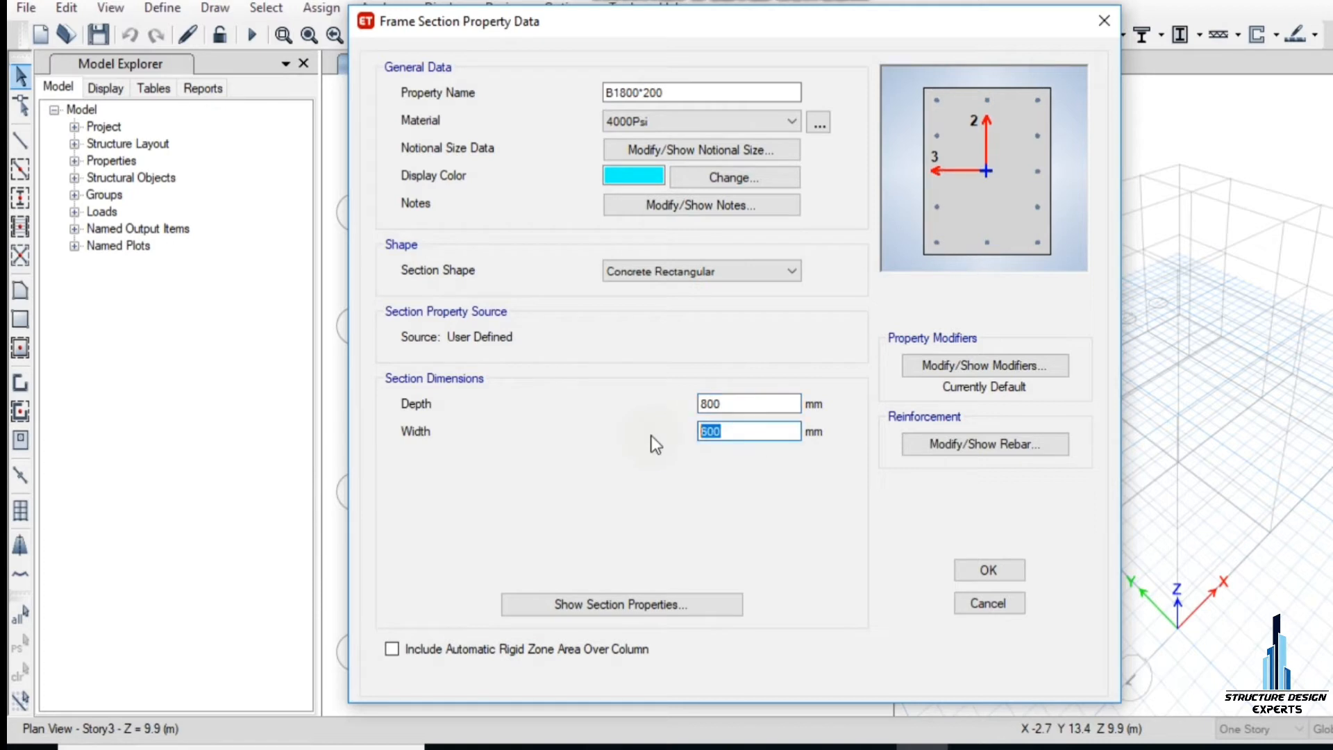
text(20)
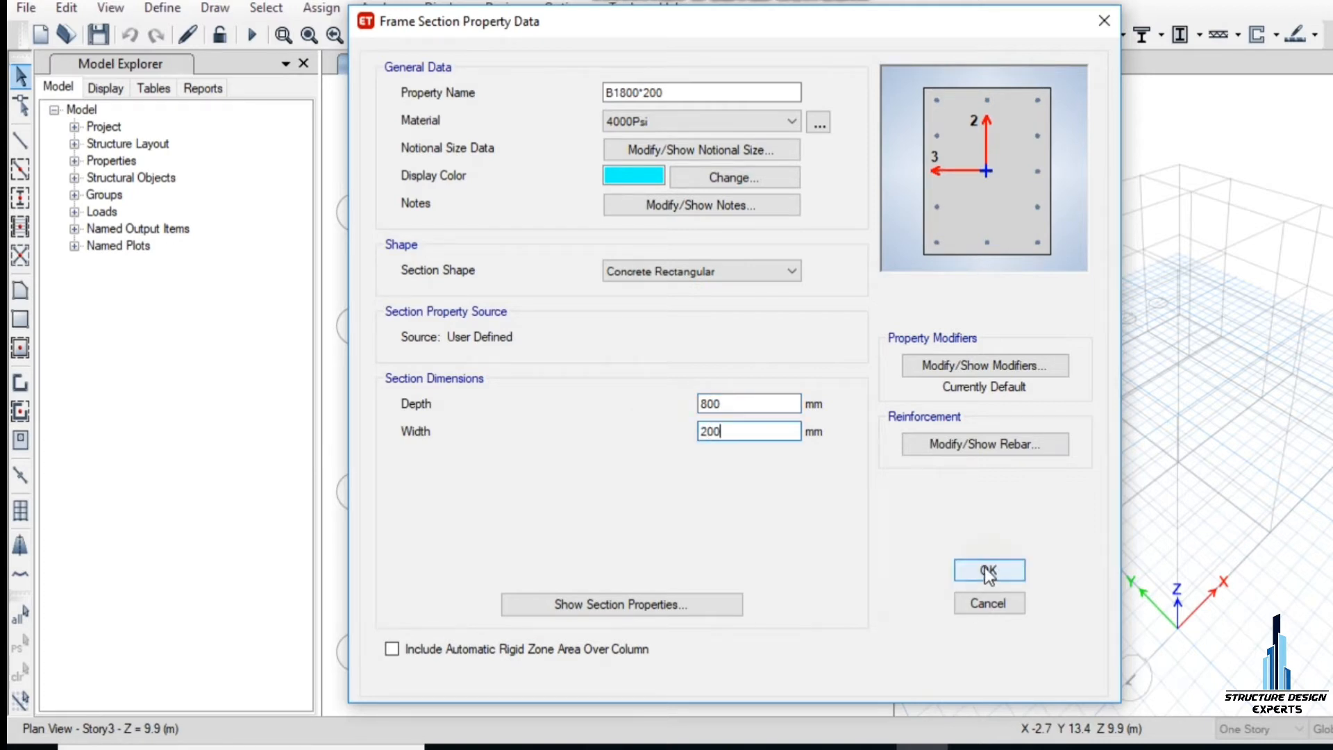
Step: Set the B1800*200 reinforcement to M3 Design Only (Beam) with 25 mm cover for top and bottom bars, and accept the section
click(986, 445)
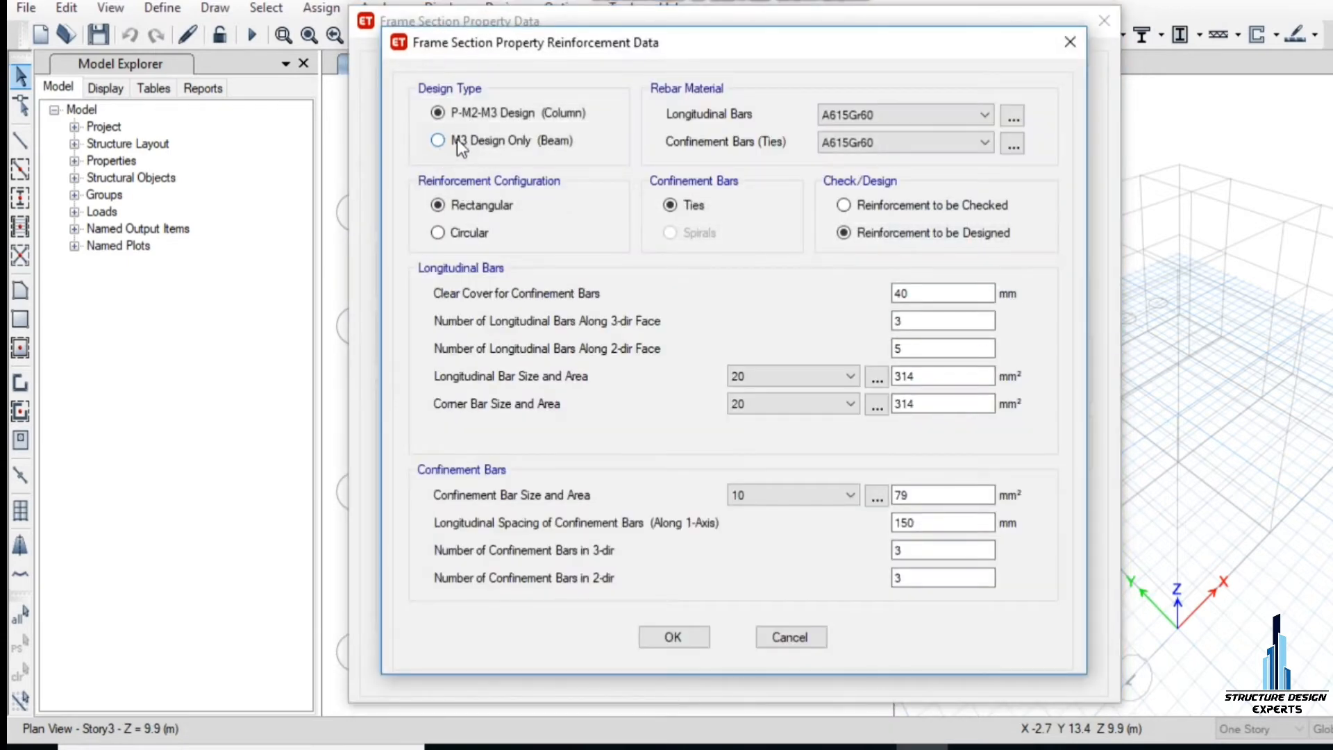
click(439, 140)
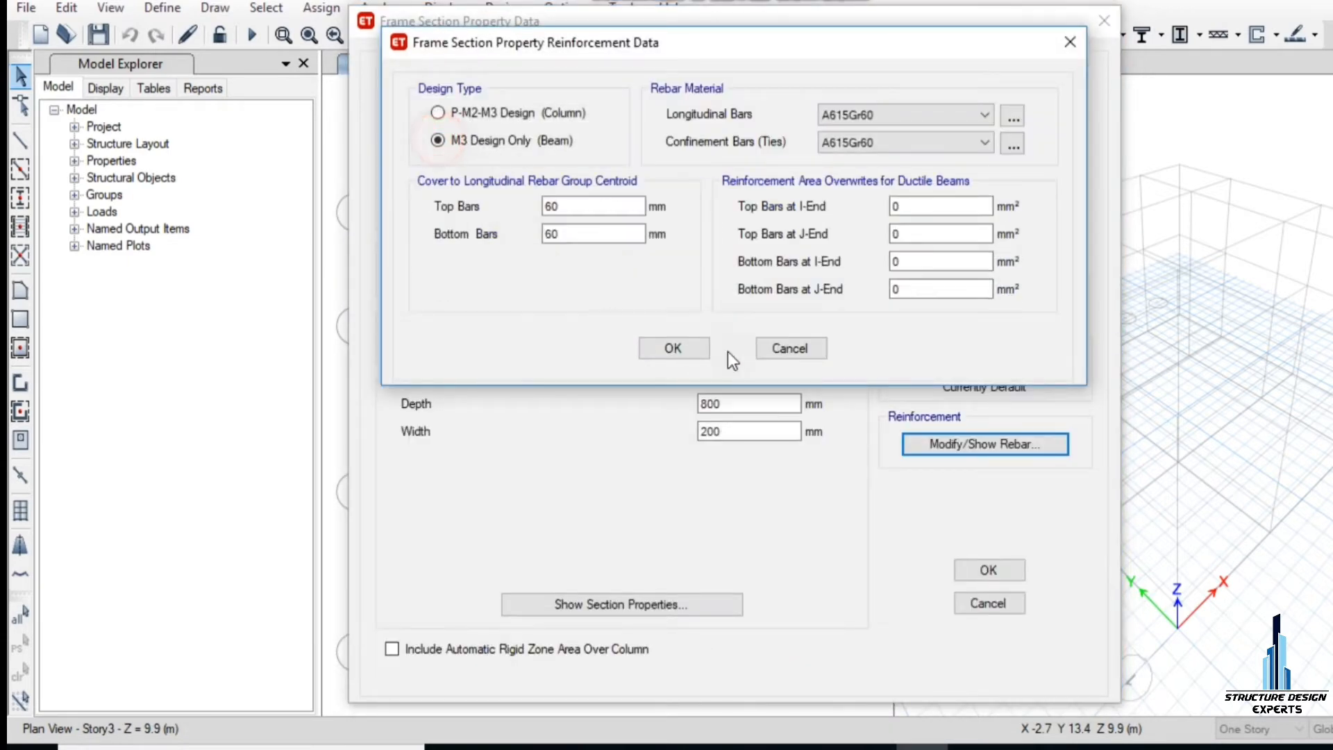
double_click(563, 206)
text(25)
double_click(554, 234)
text(25)
click(672, 348)
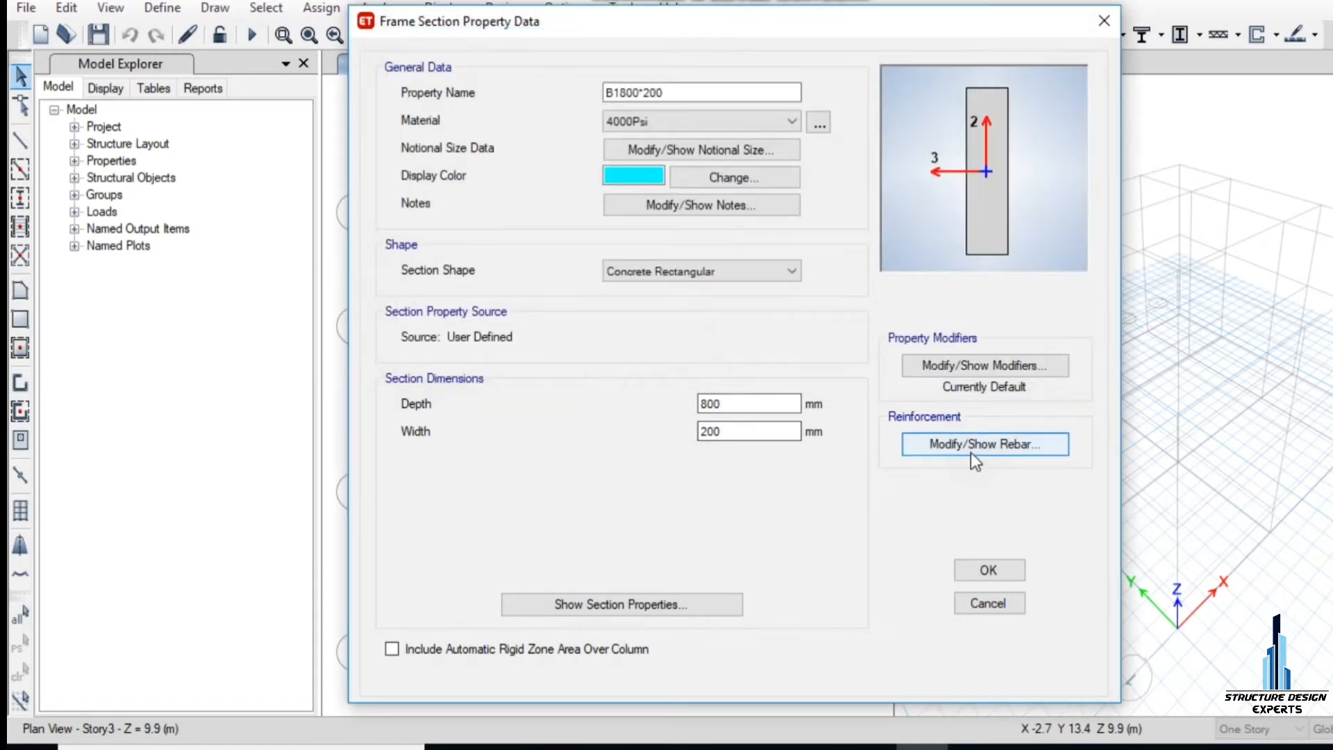
click(977, 571)
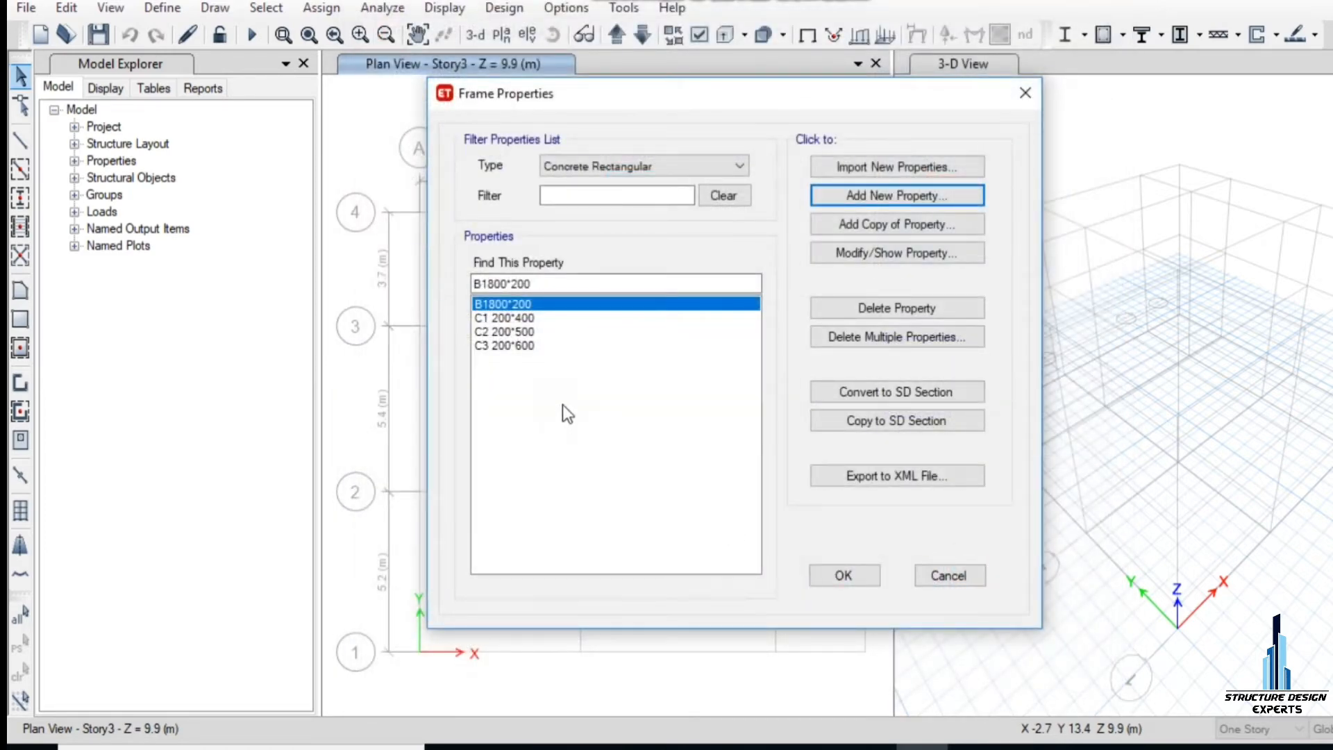
Step: Add a concrete rectangular frame section named B2 with a depth of 600 mm and a width of 200 mm
click(842, 198)
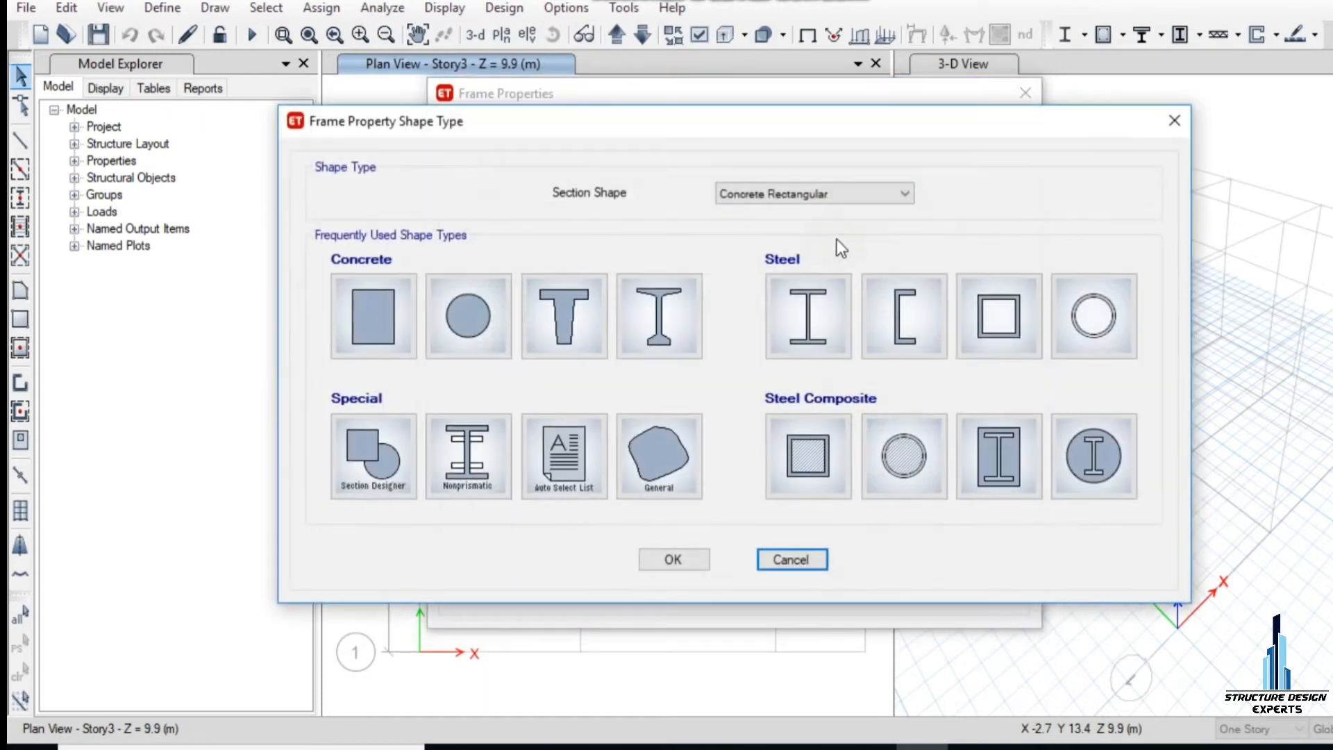
click(357, 307)
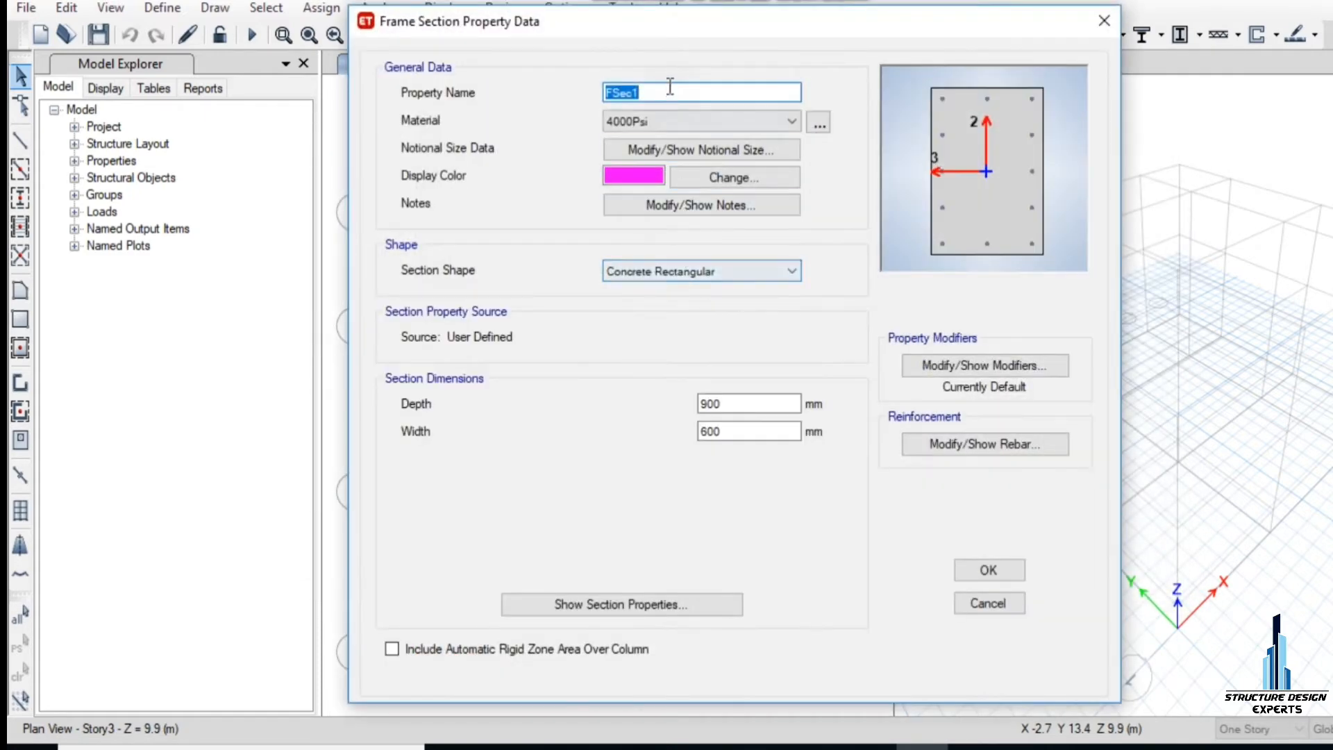
text(B2)
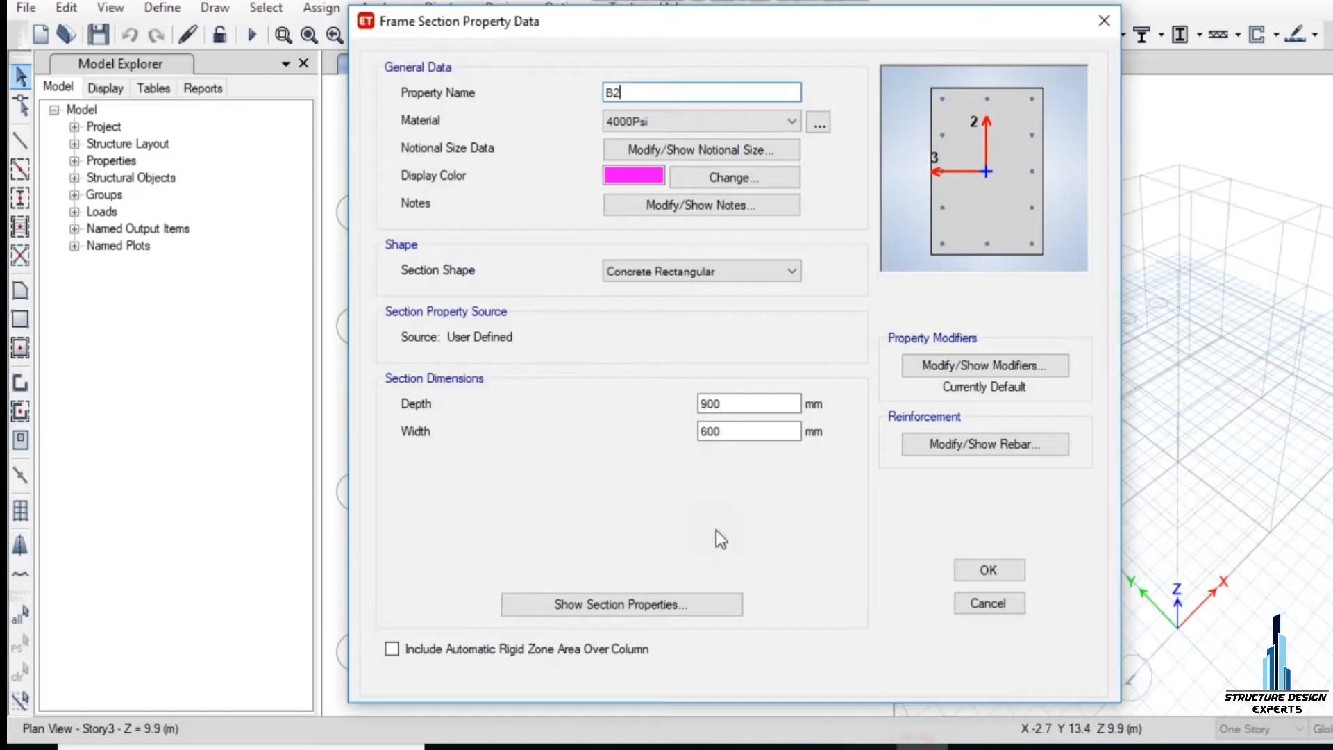
double_click(723, 403)
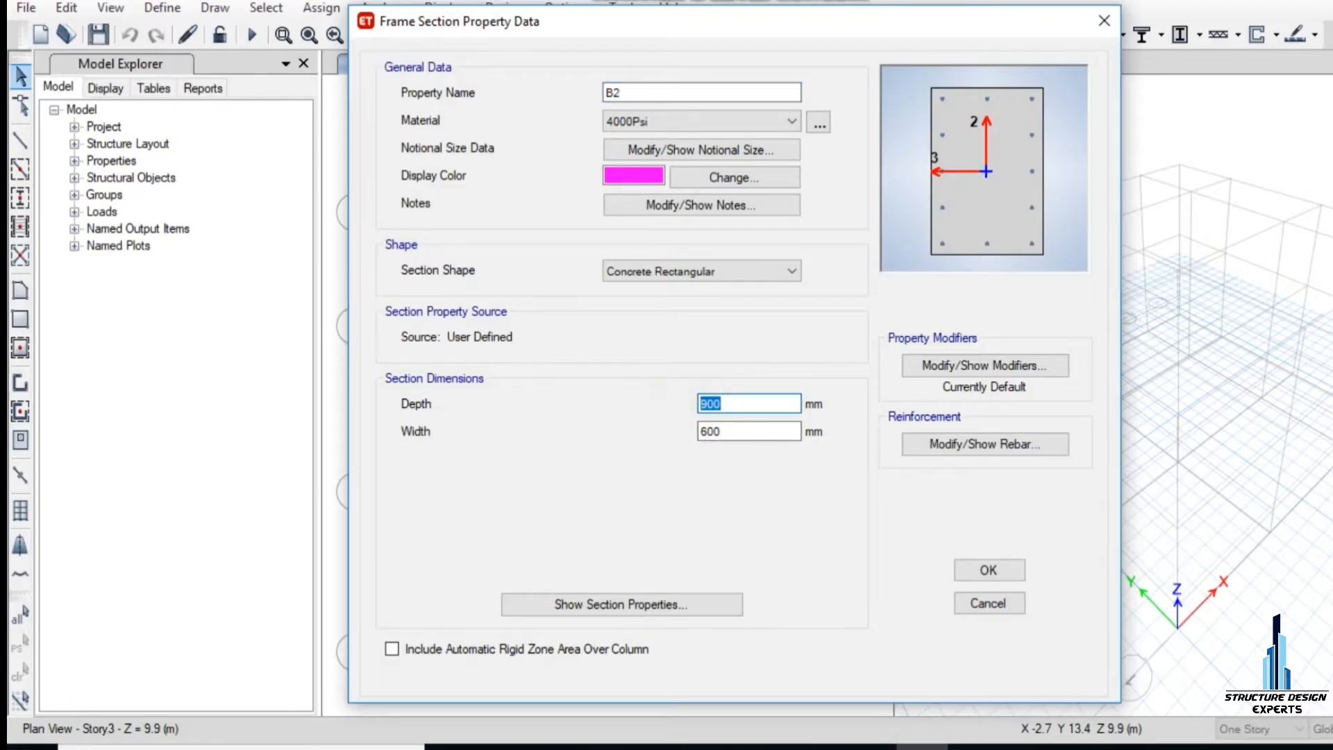
text(60)
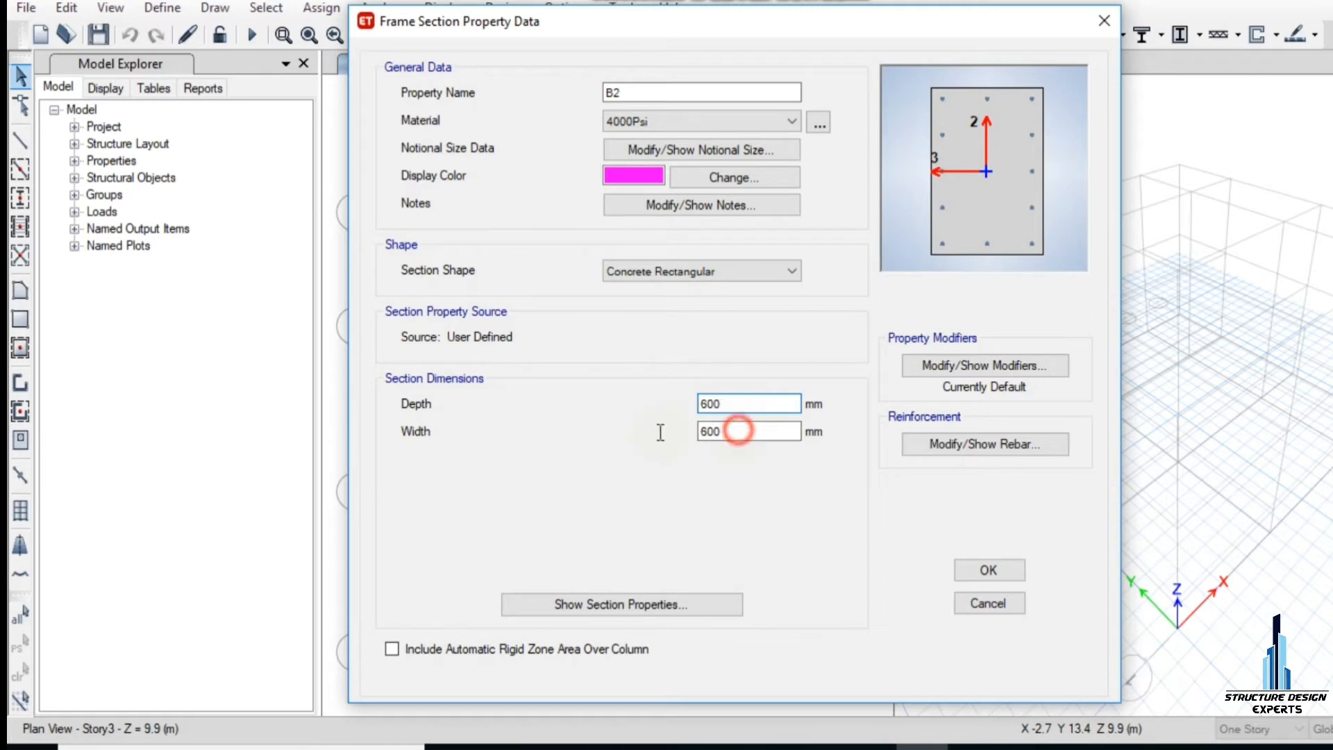
double_click(740, 430)
text(200)
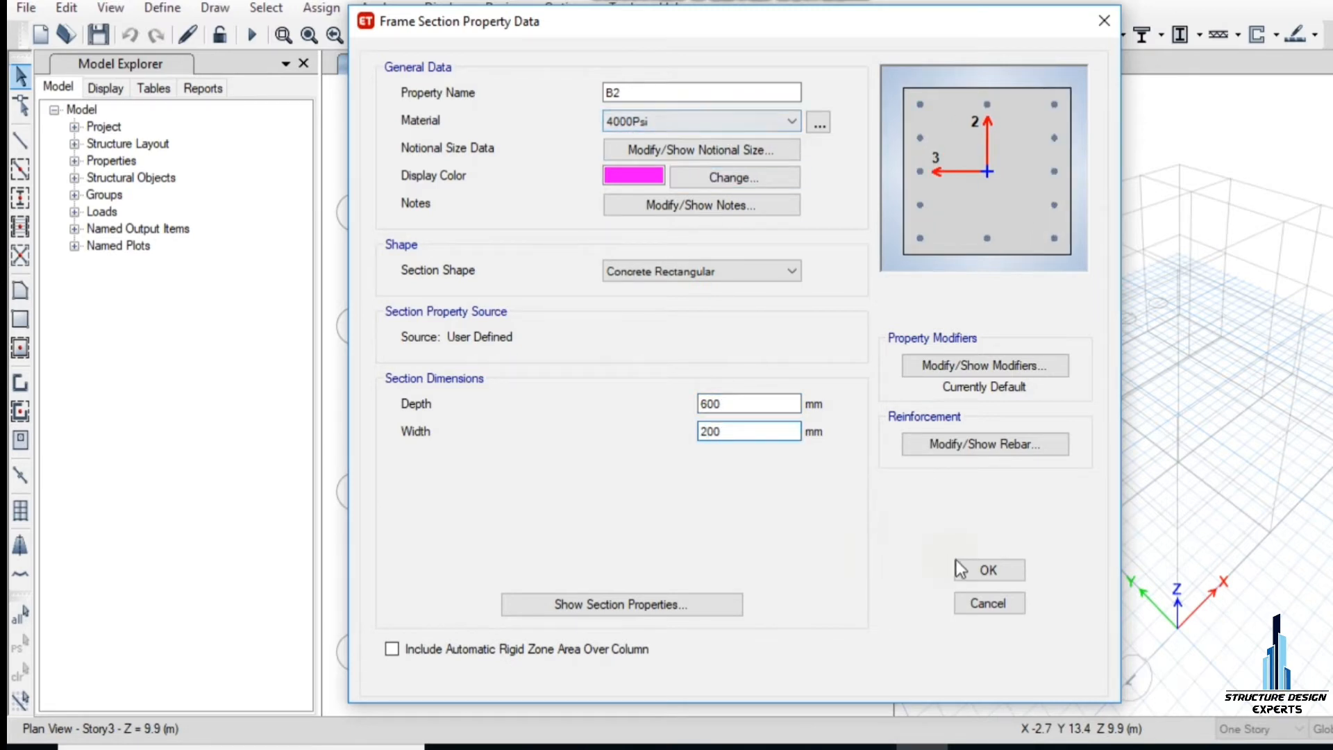
click(979, 571)
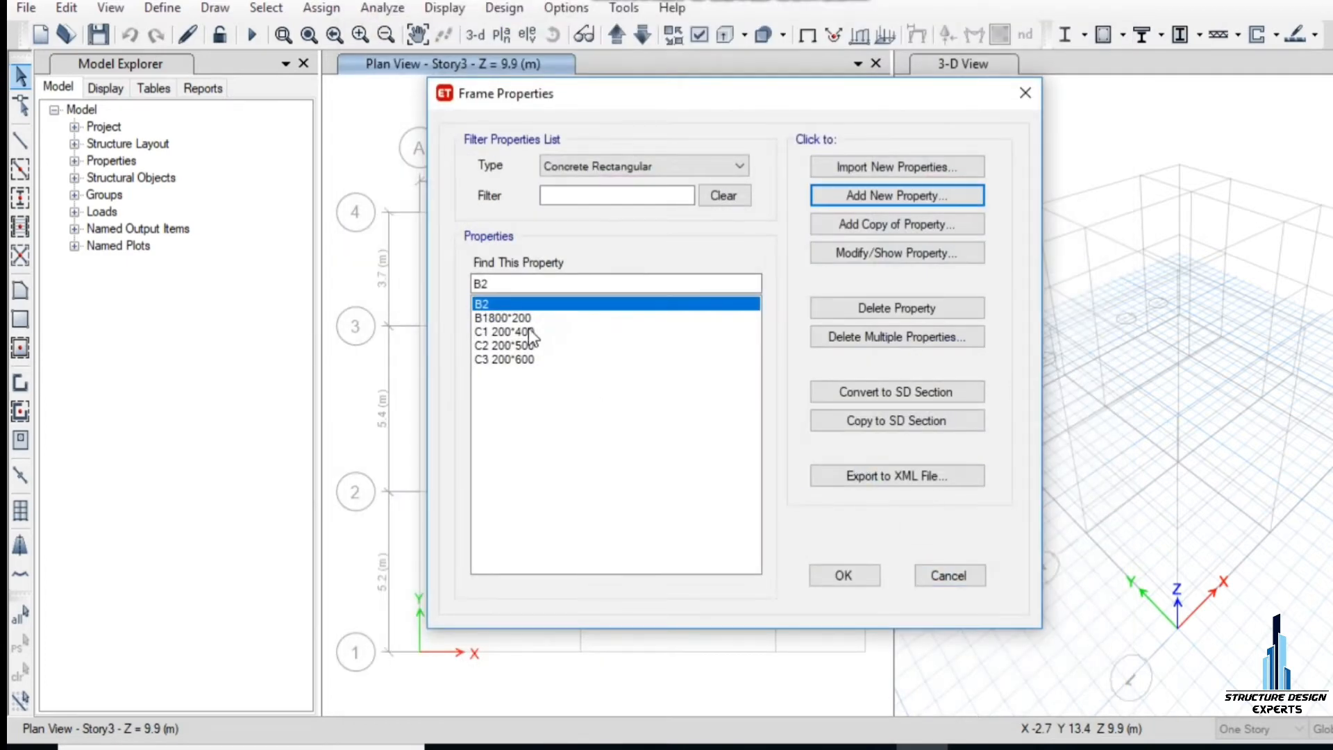
Step: Reopen the B2 section, rename it "B2, 200*600" and set its reinforcement design type to M3 Design Only (Beam)
click(876, 254)
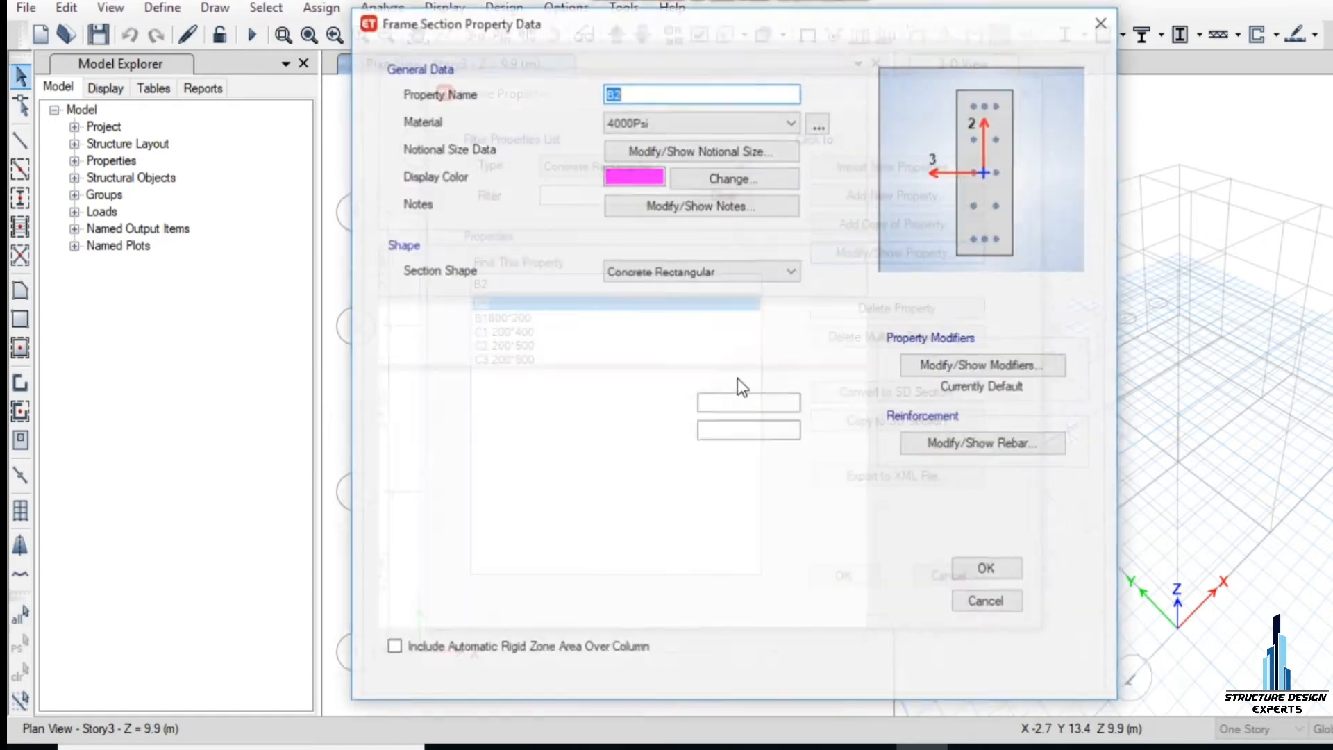
click(660, 96)
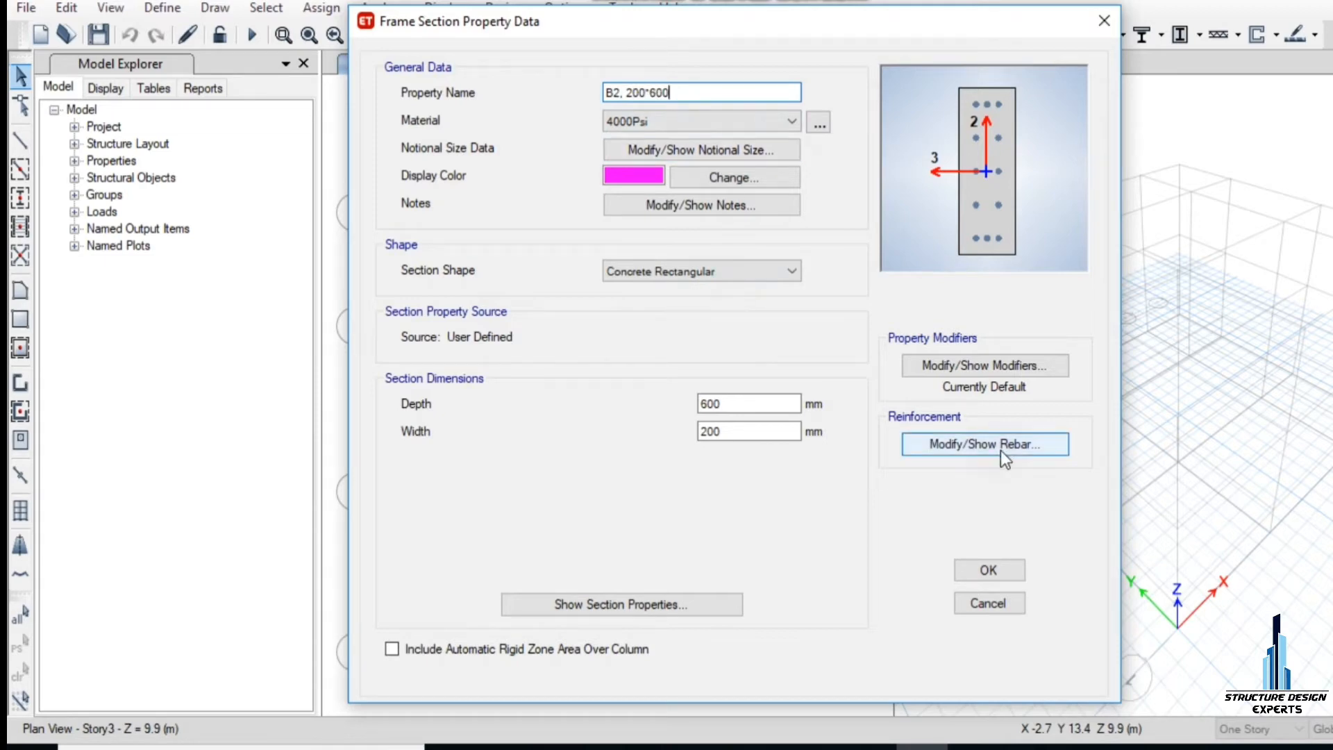
click(930, 441)
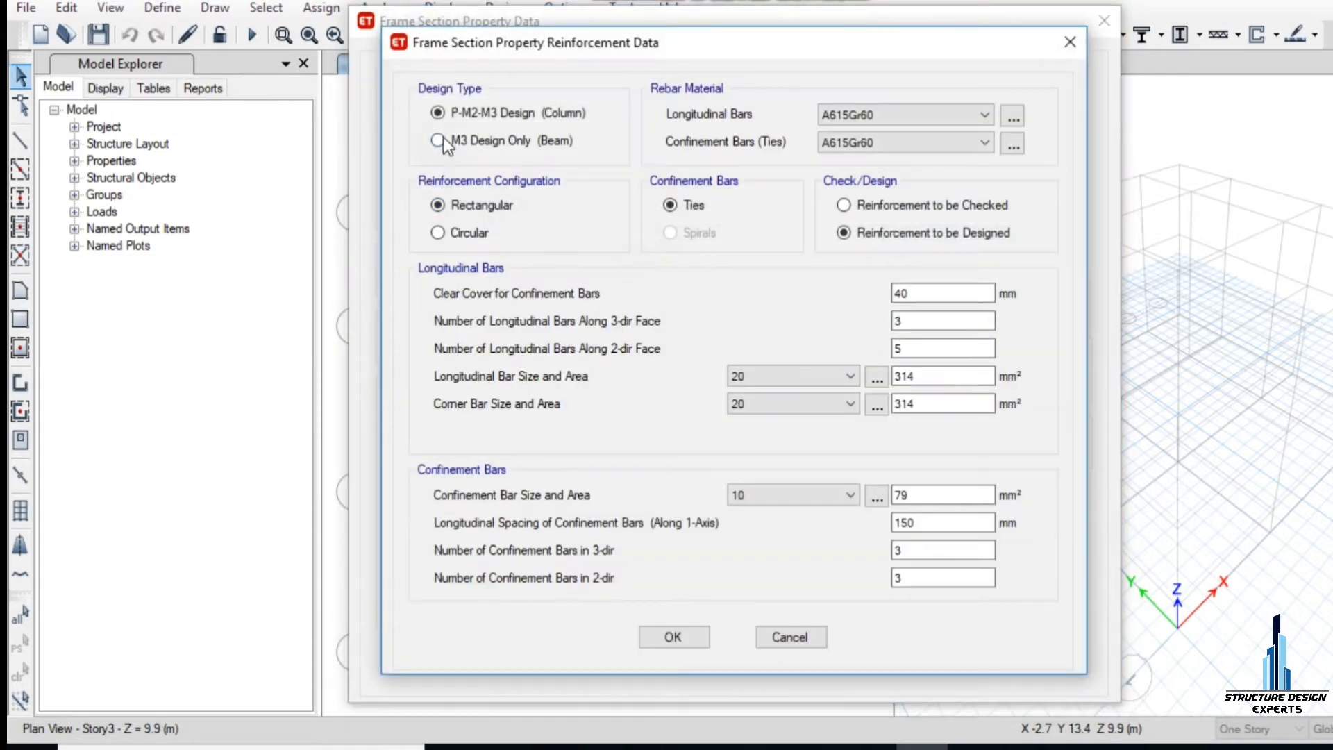
click(440, 141)
Step: Set the cover to 25 mm for both the top and bottom bars of the B2 beam
click(597, 206)
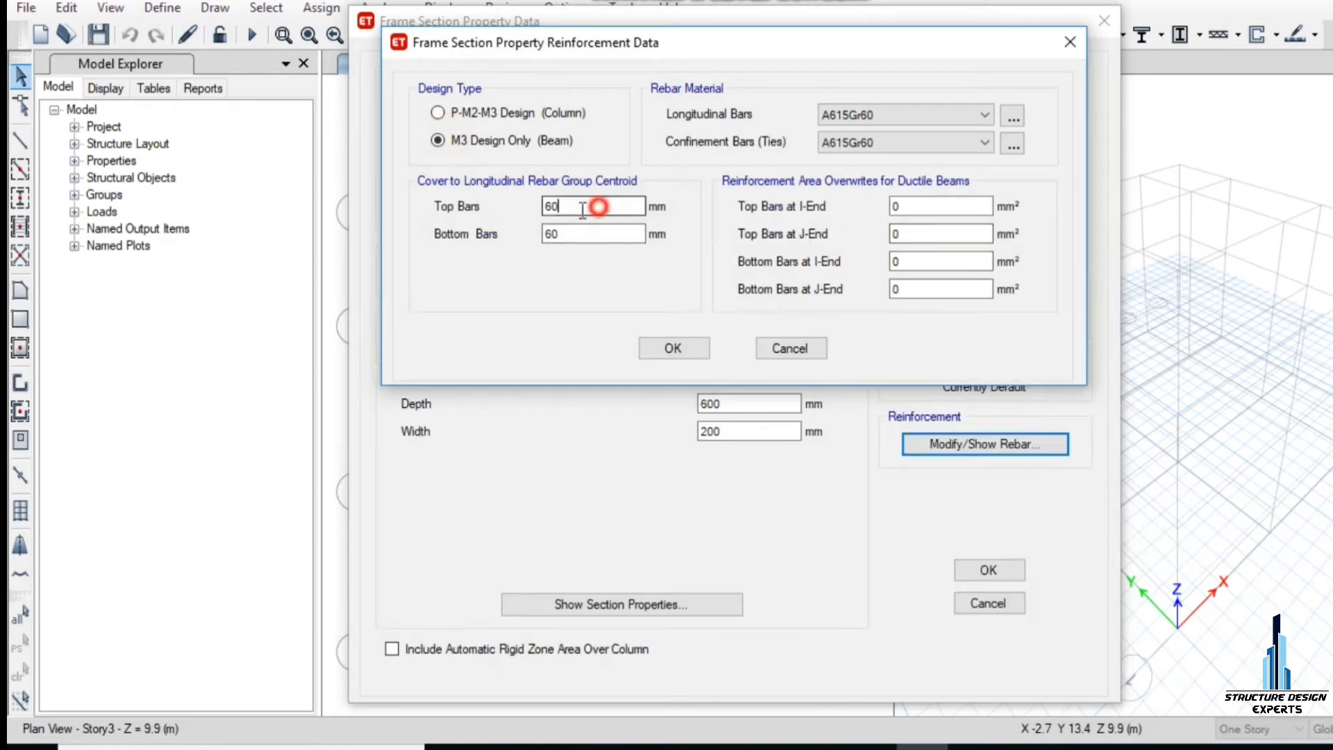
double_click(582, 207)
text(25)
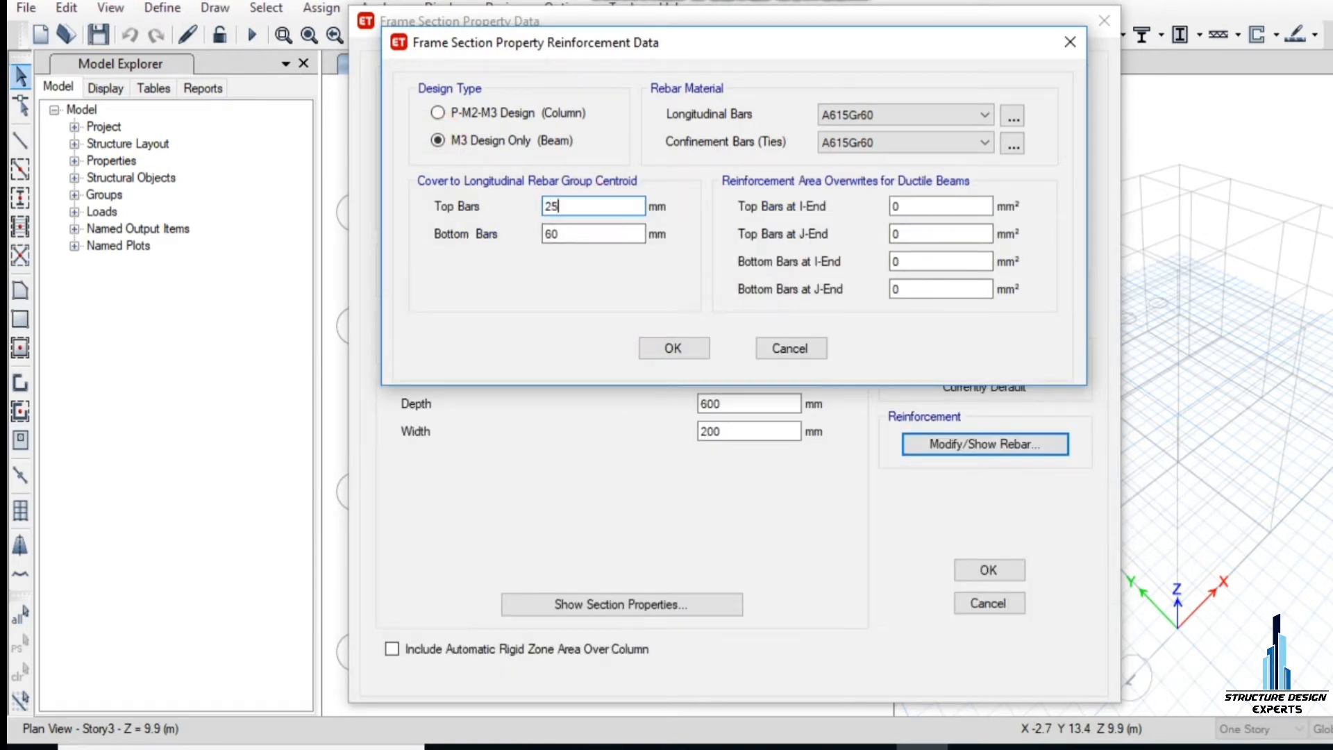
double_click(577, 234)
text(25)
click(682, 348)
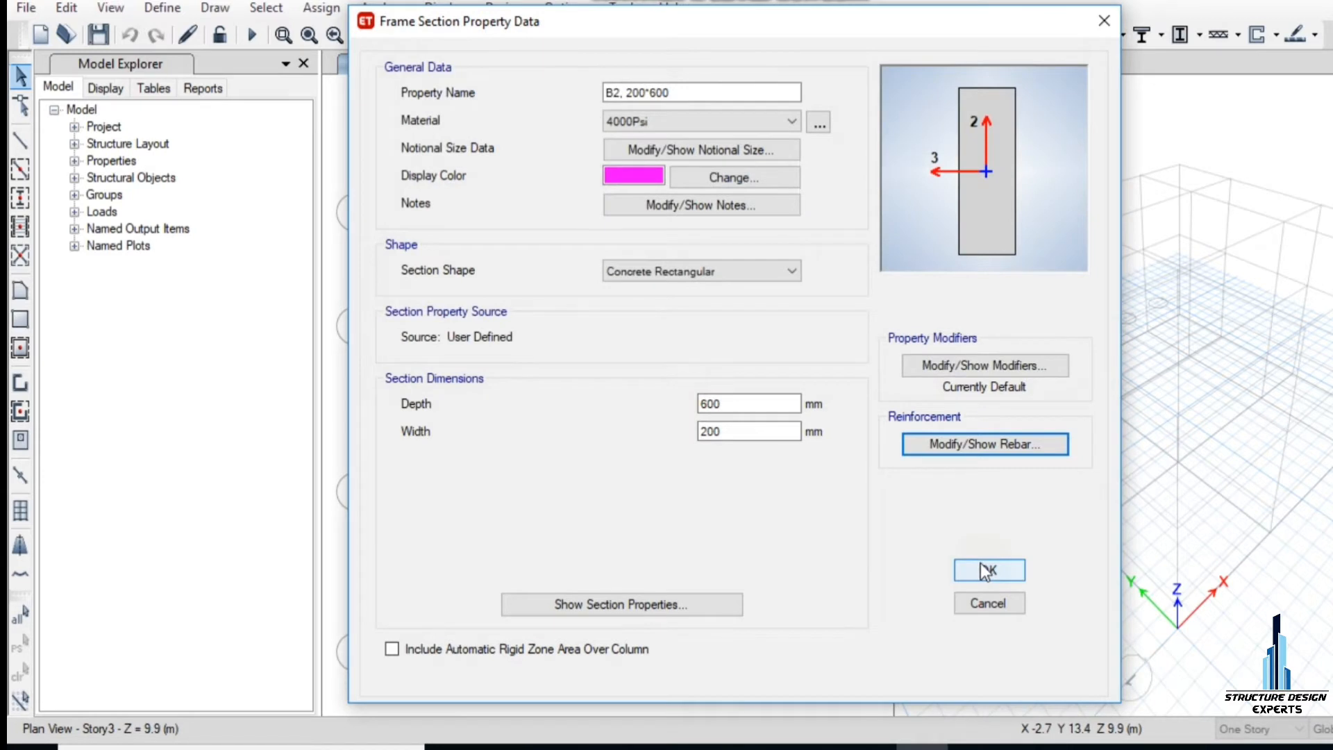
Step: Check the calculated section properties of the B2 beam and accept the modified section
click(632, 604)
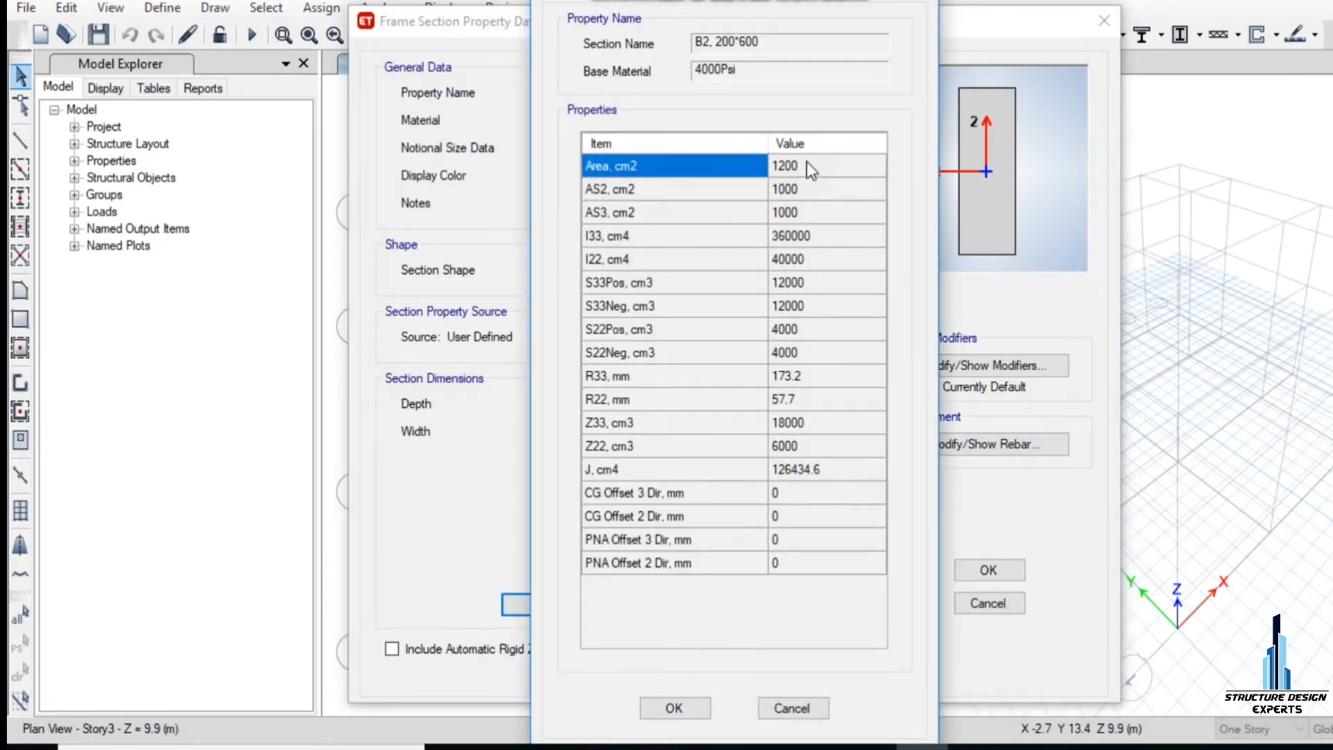
click(677, 705)
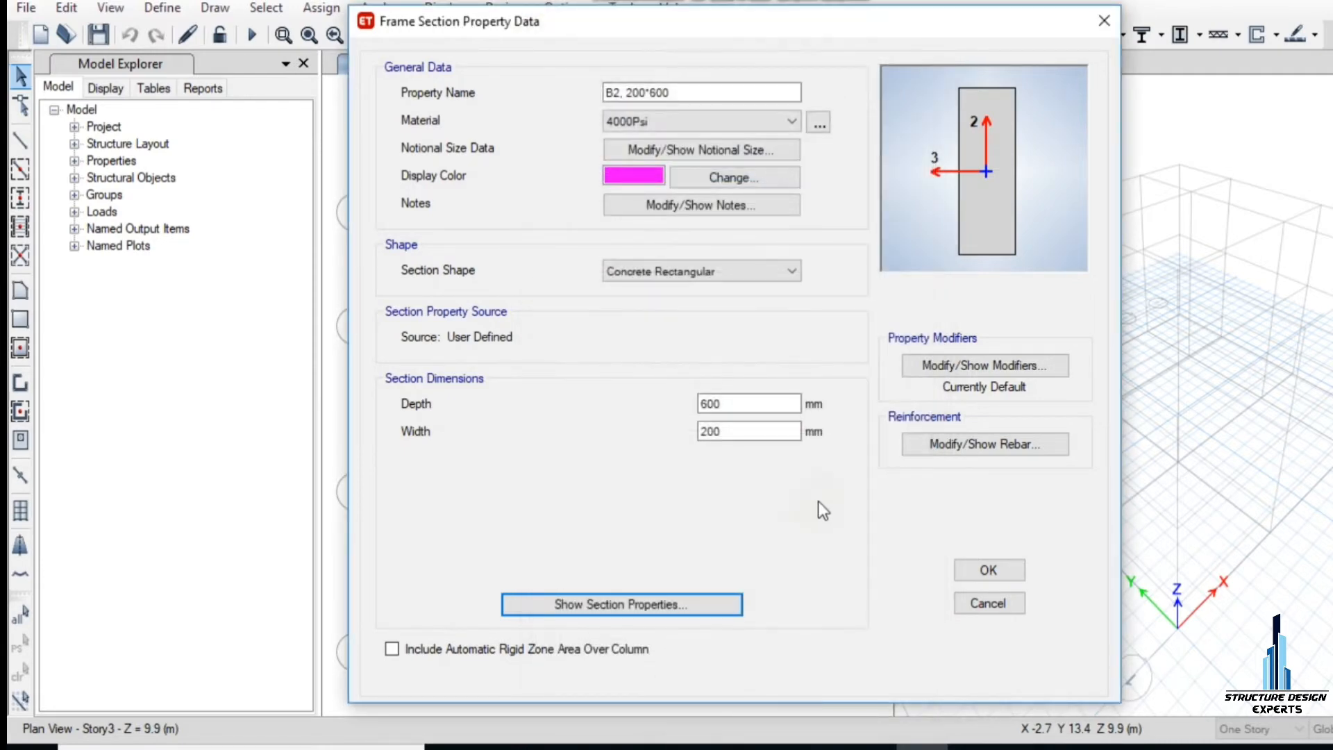
click(972, 568)
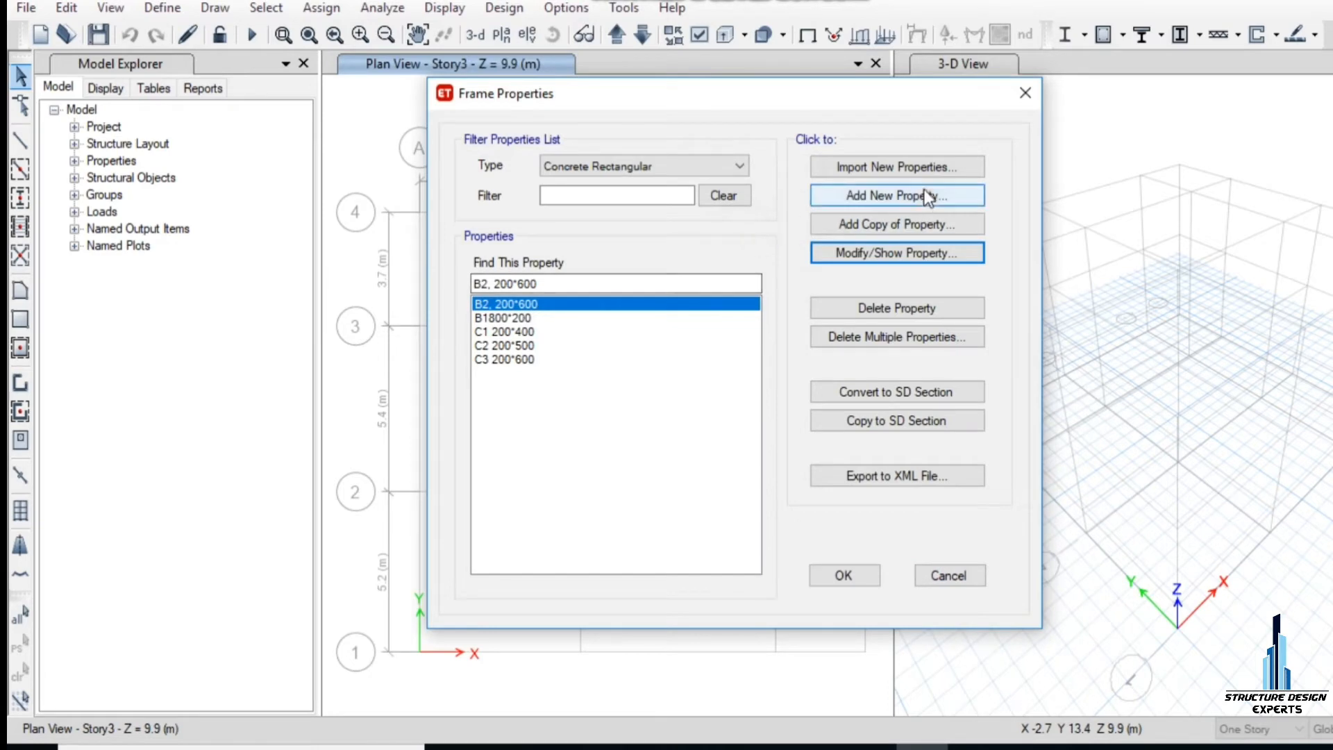
Step: Start a new concrete rectangular frame section named HB1 200*200 with a depth and width of 200 mm
click(896, 196)
key(Escape)
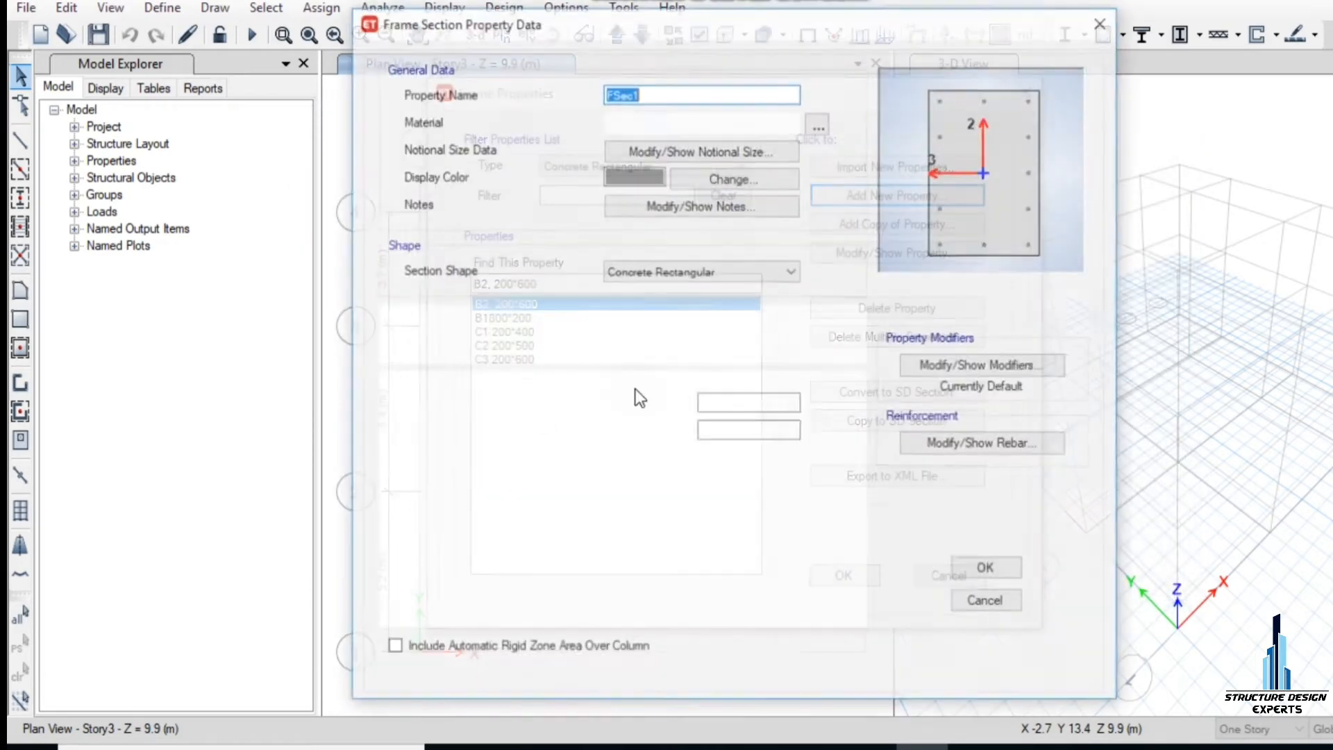
text(HB1 200*200)
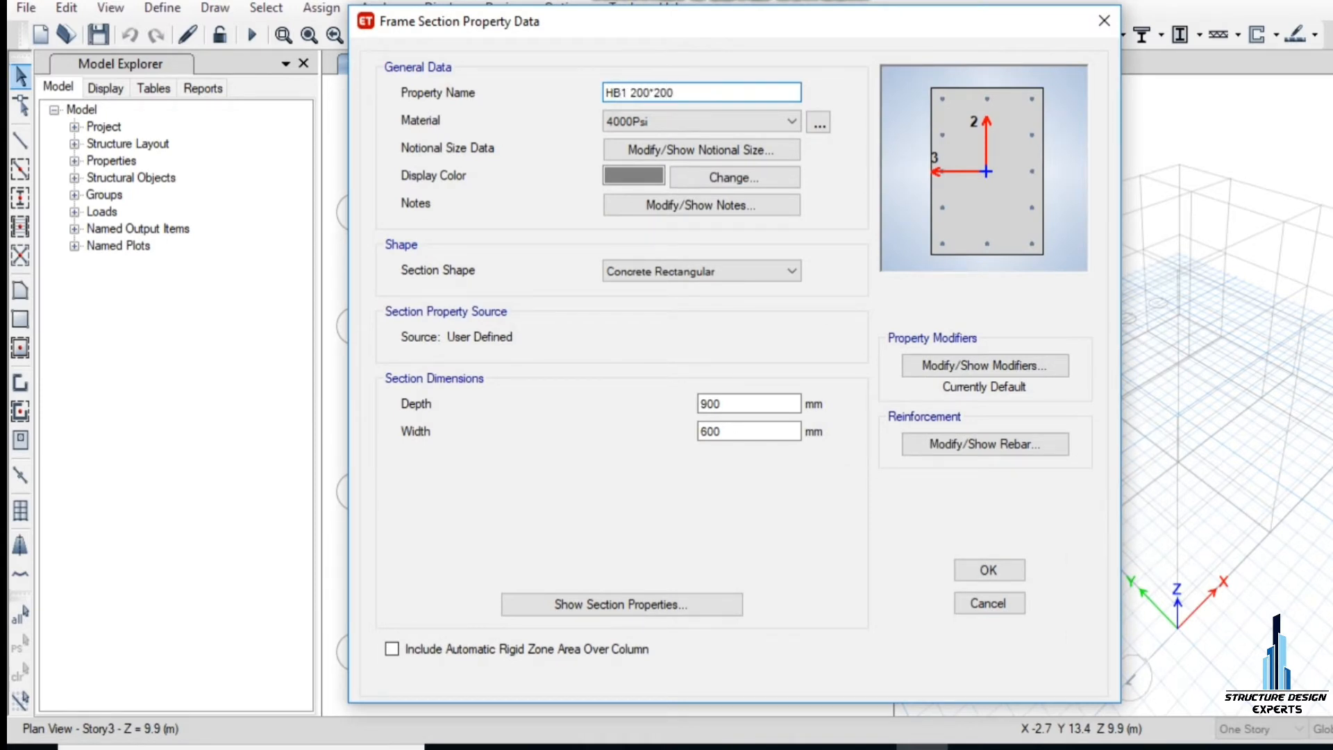
drag(726, 404, 643, 412)
text(2)
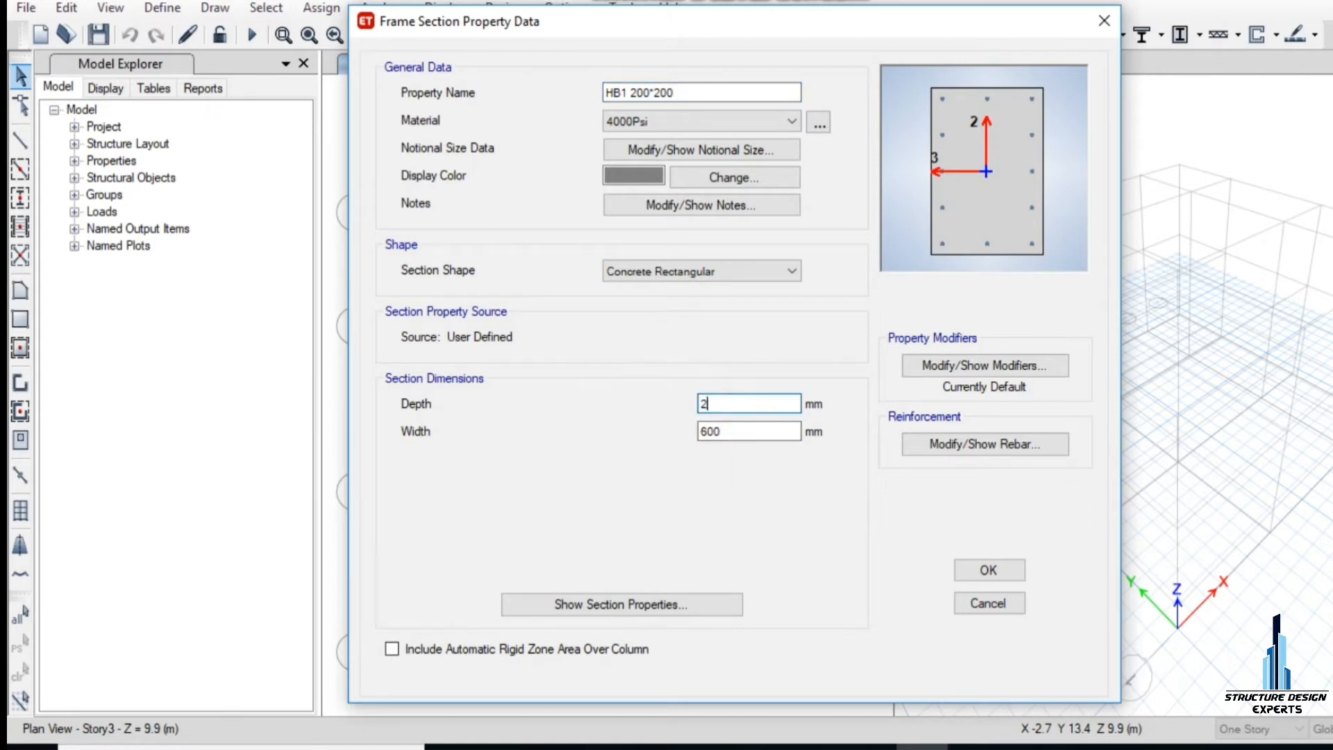
drag(742, 431, 694, 438)
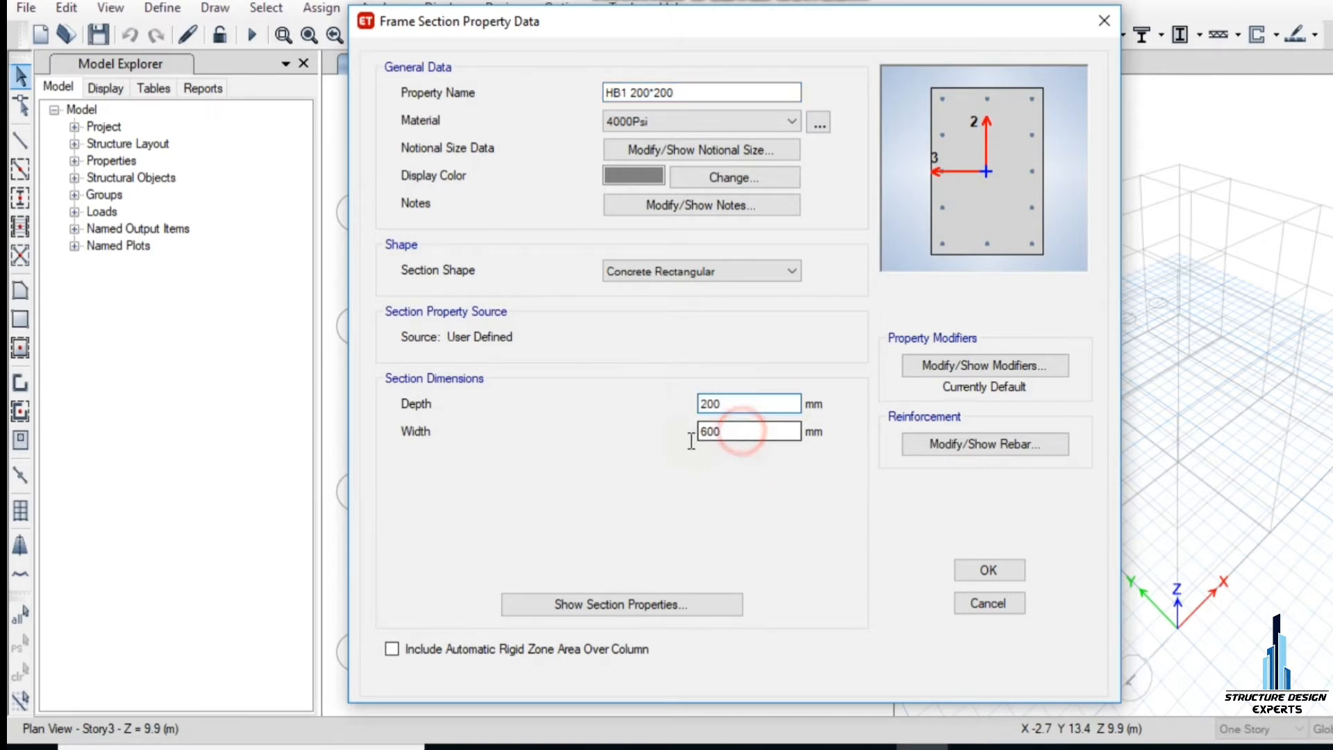
text(20)
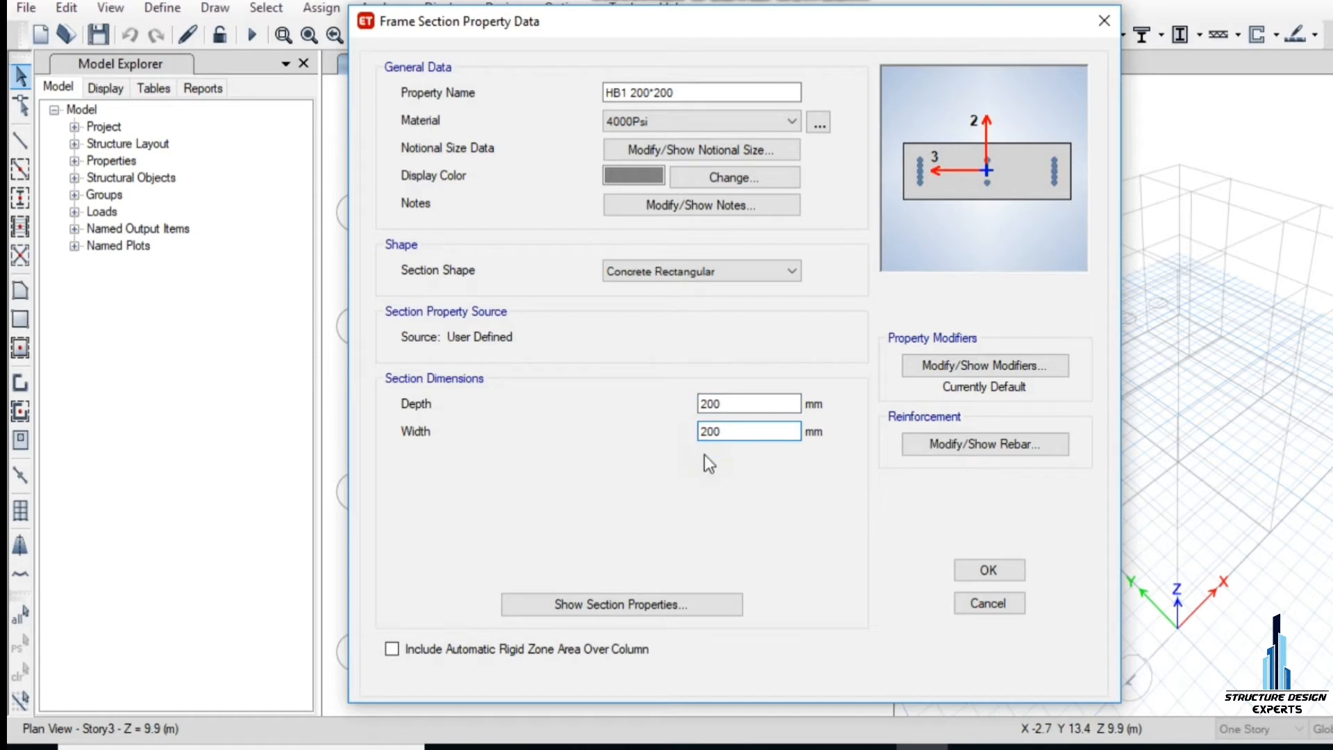
Step: Set the HB1 reinforcement to M3 Design Only (Beam) with 25 mm top and bottom cover, and accept the section and frame properties
click(953, 445)
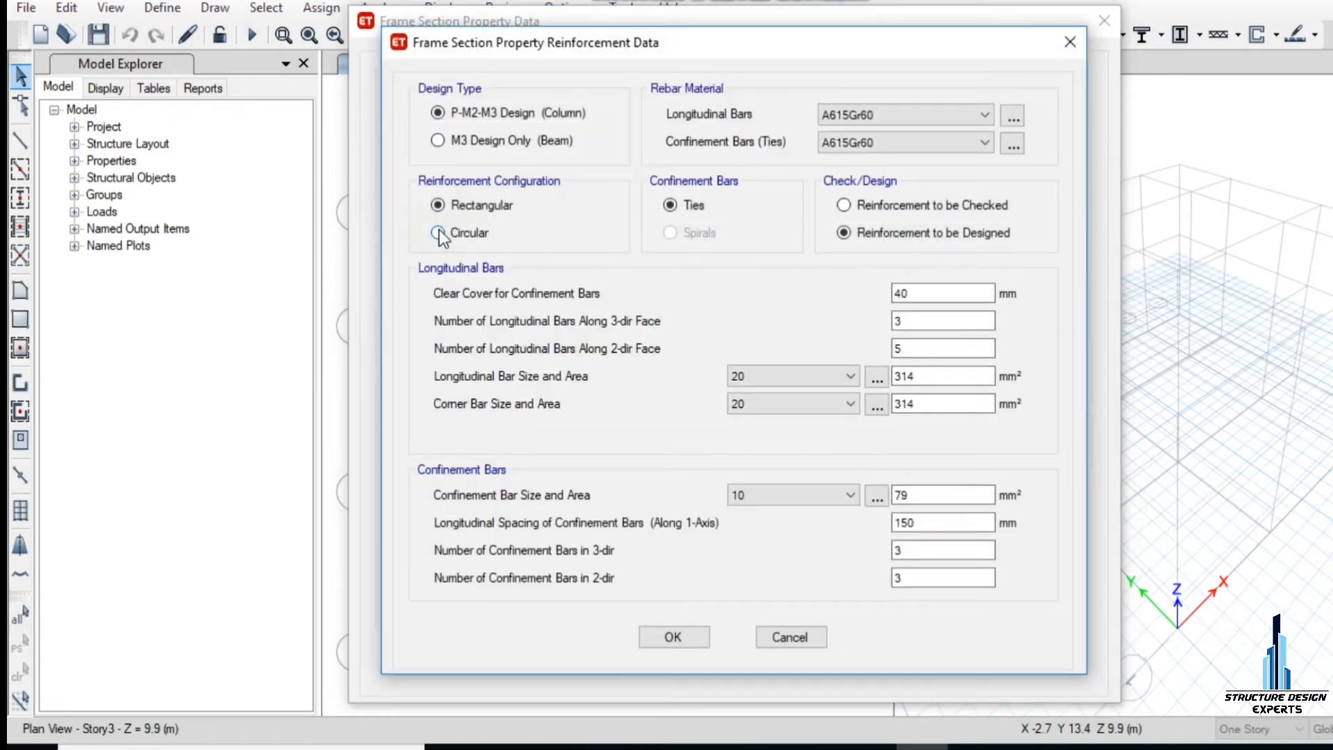
click(439, 140)
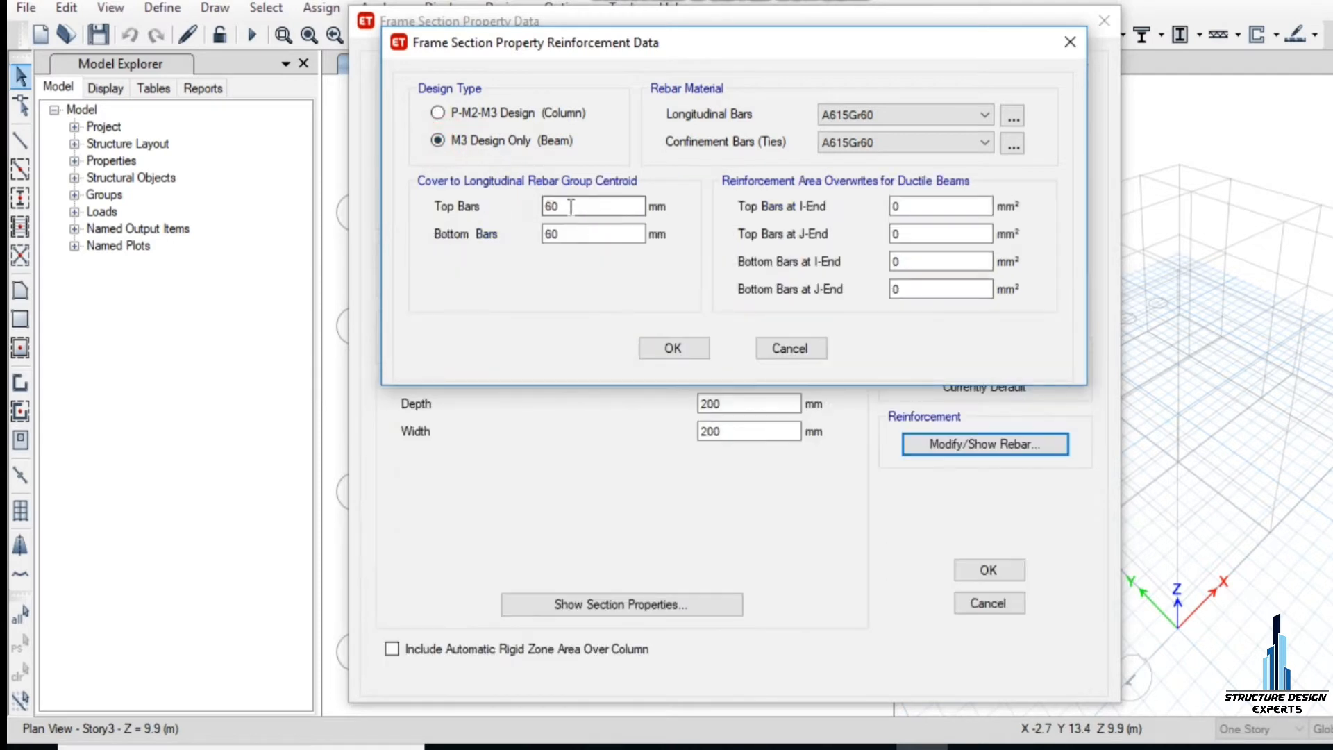
drag(571, 207, 512, 244)
text(25)
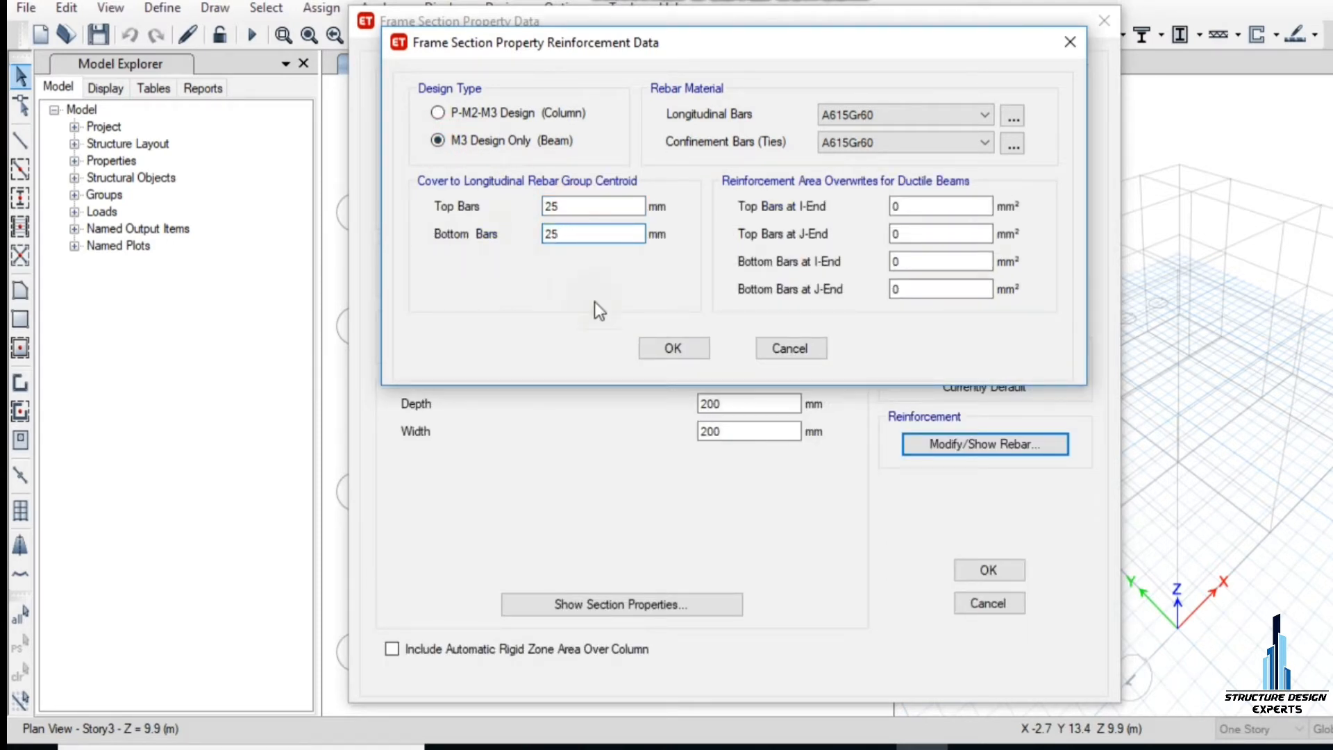
text(25)
click(674, 348)
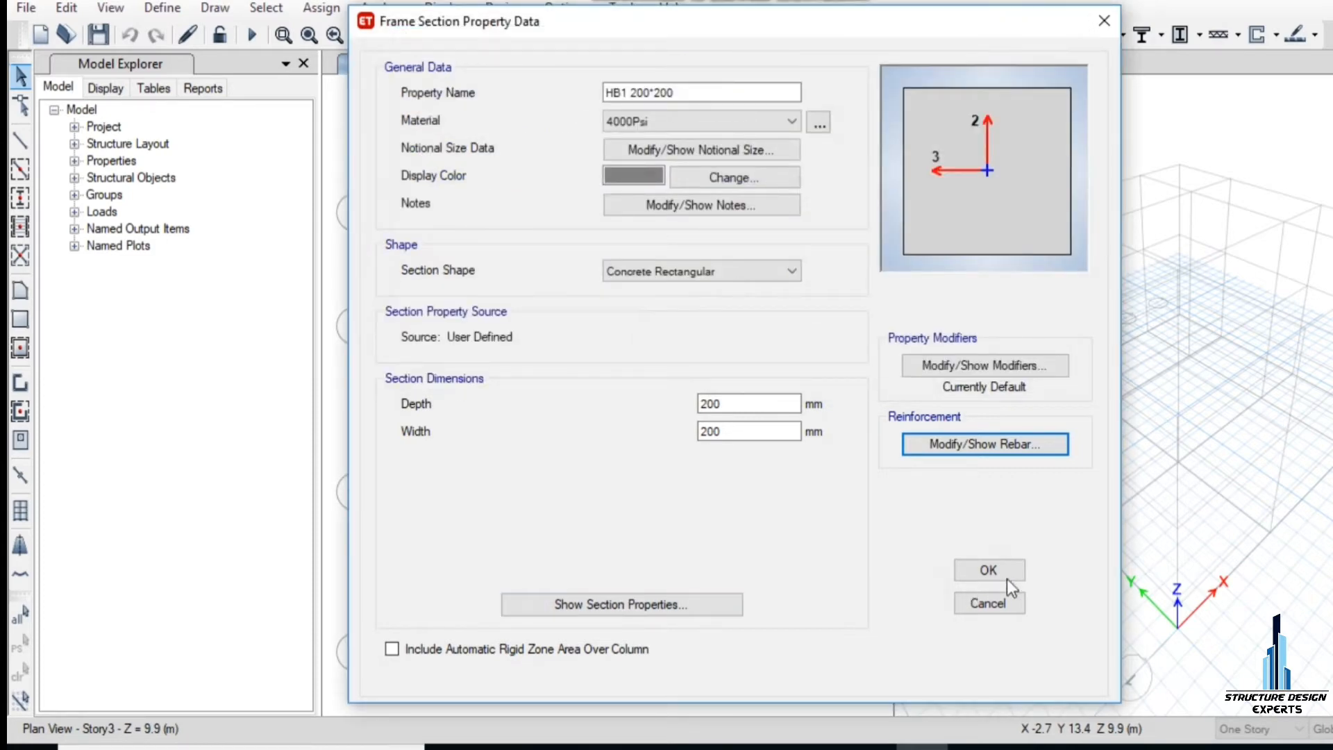
click(998, 571)
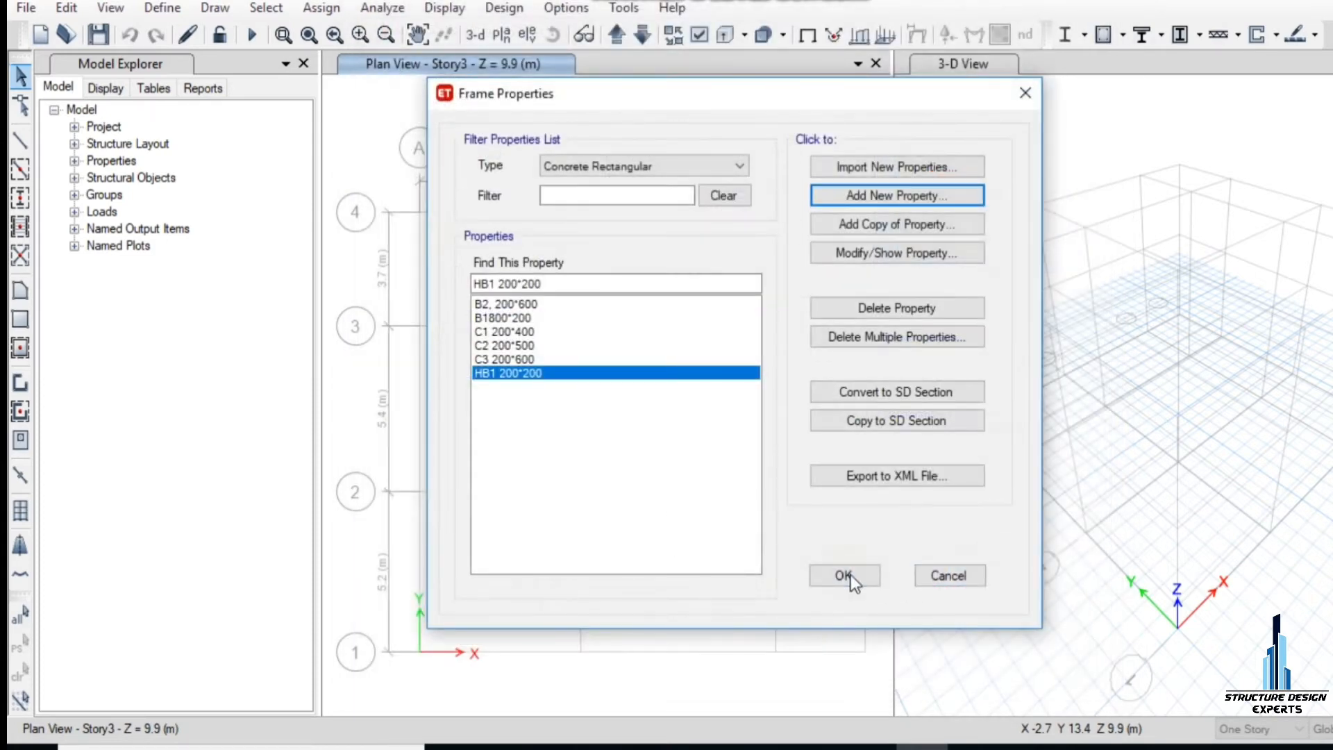
click(850, 579)
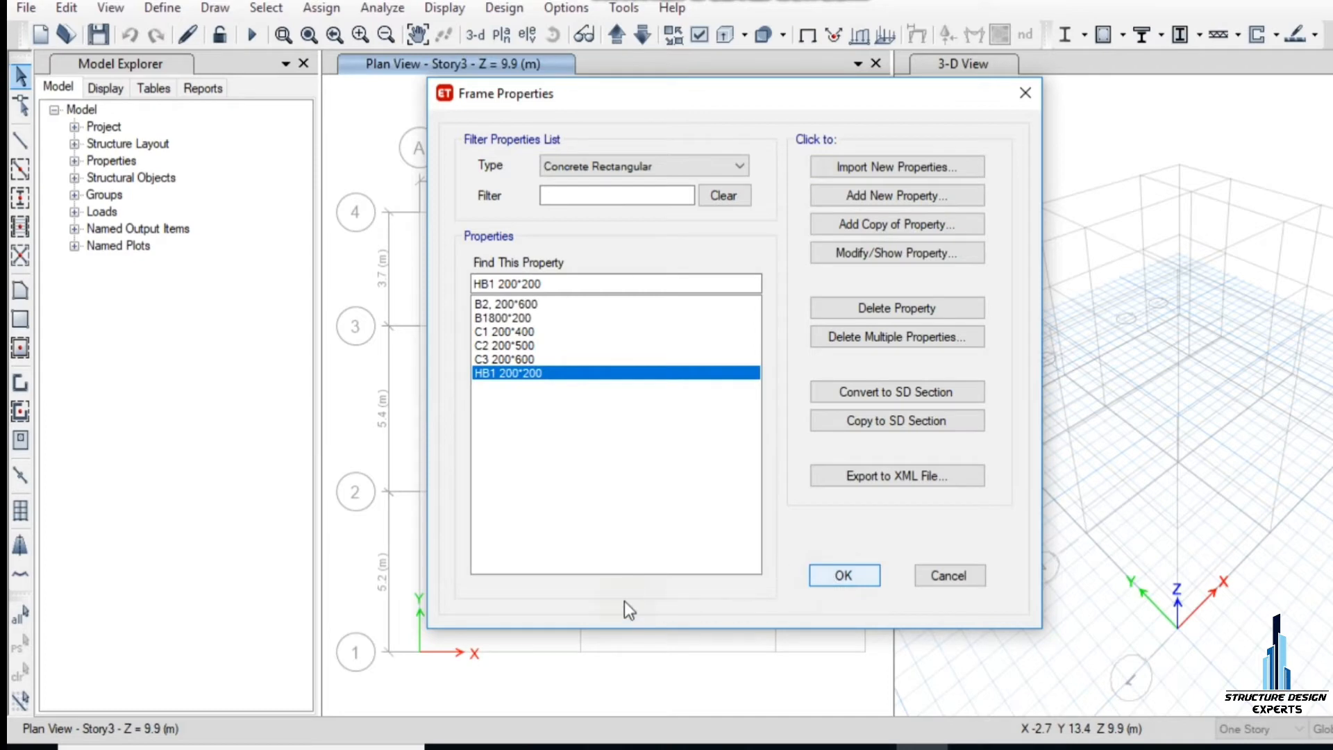
Step: Open the slab section definitions and delete the Plank1 slab property
click(162, 8)
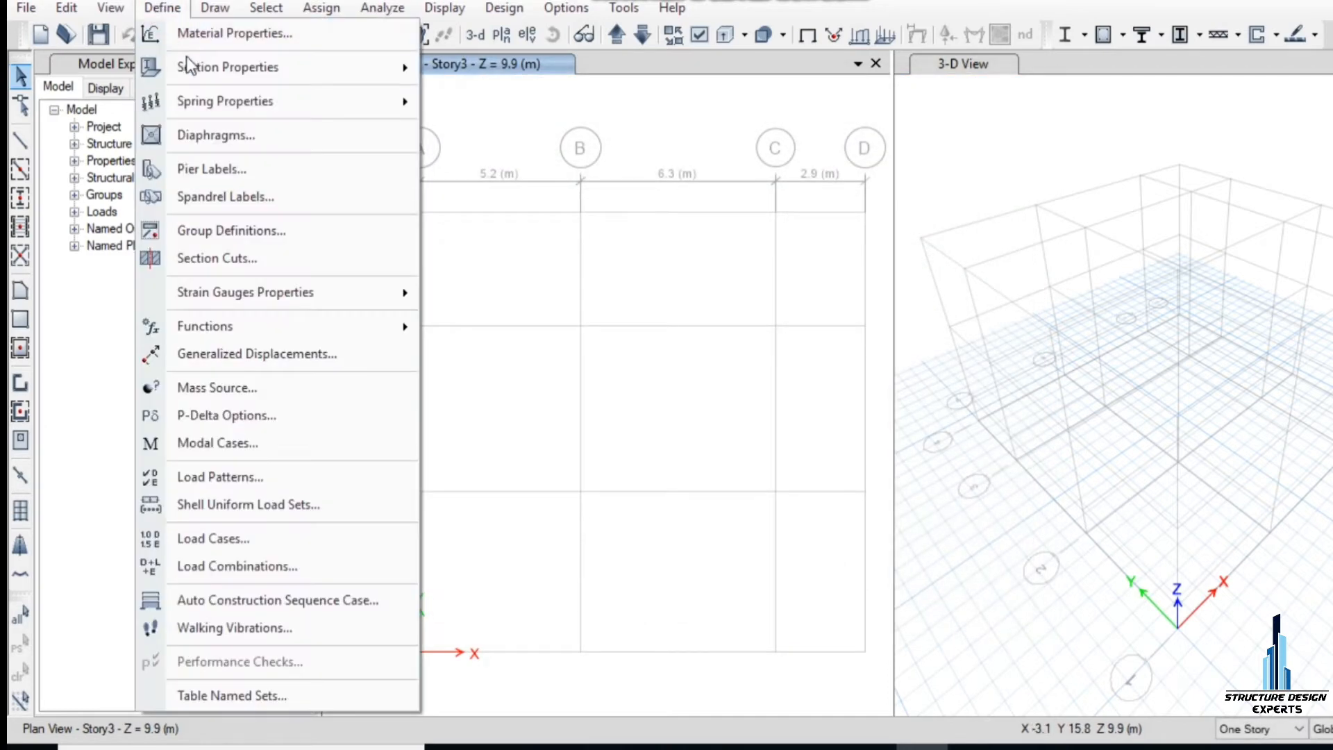
mouse_move(194, 77)
click(496, 130)
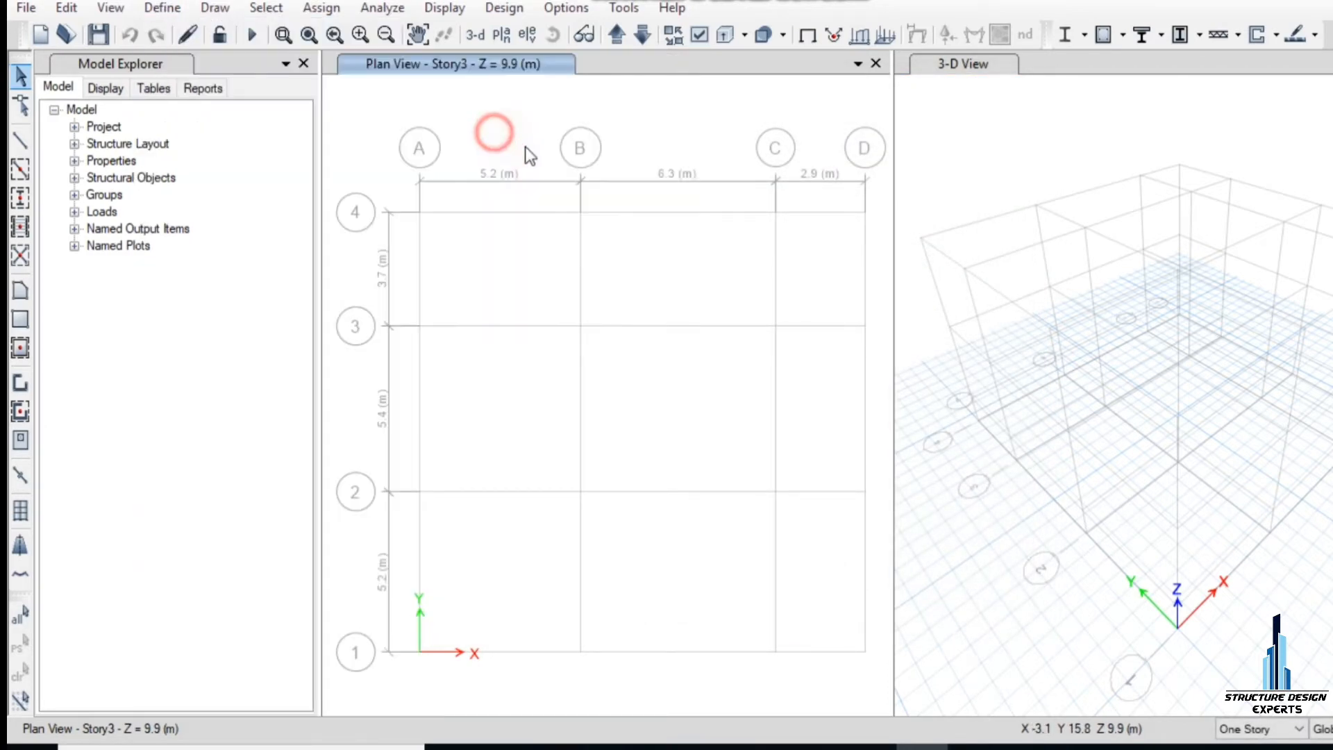
click(823, 379)
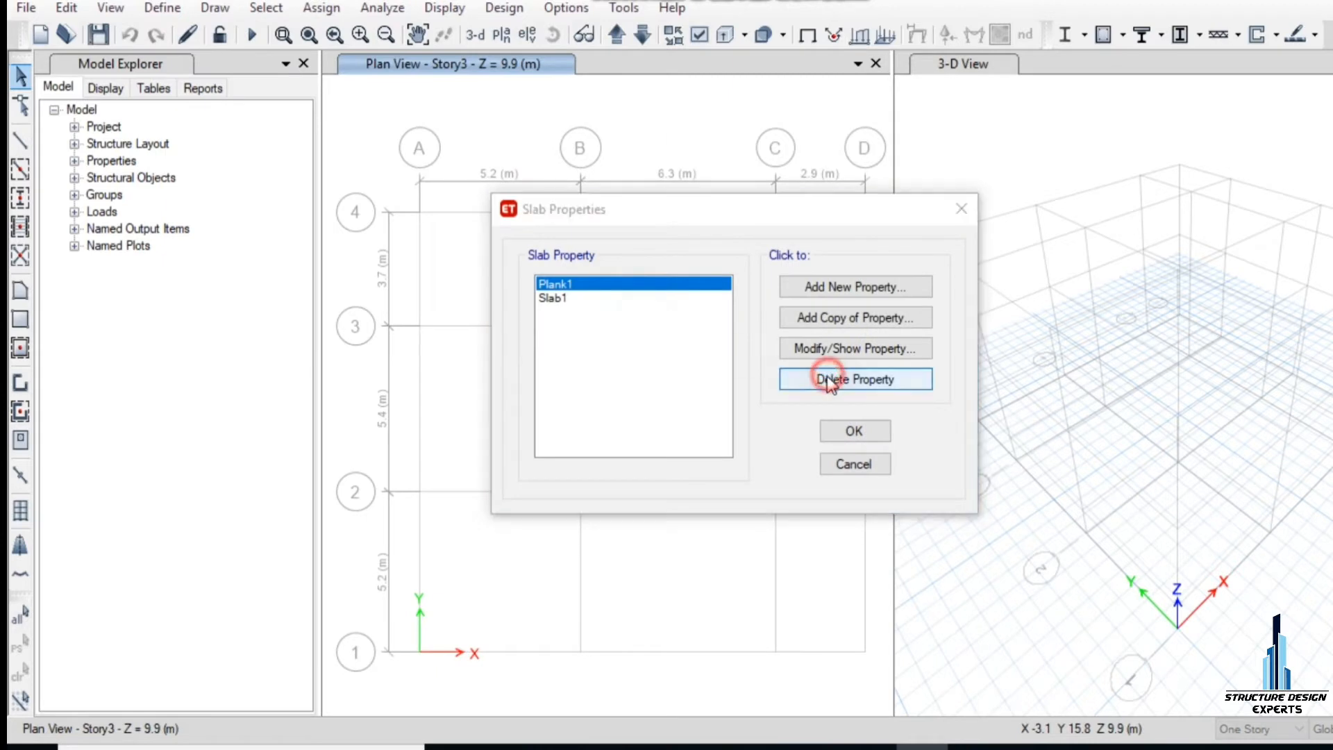
click(768, 445)
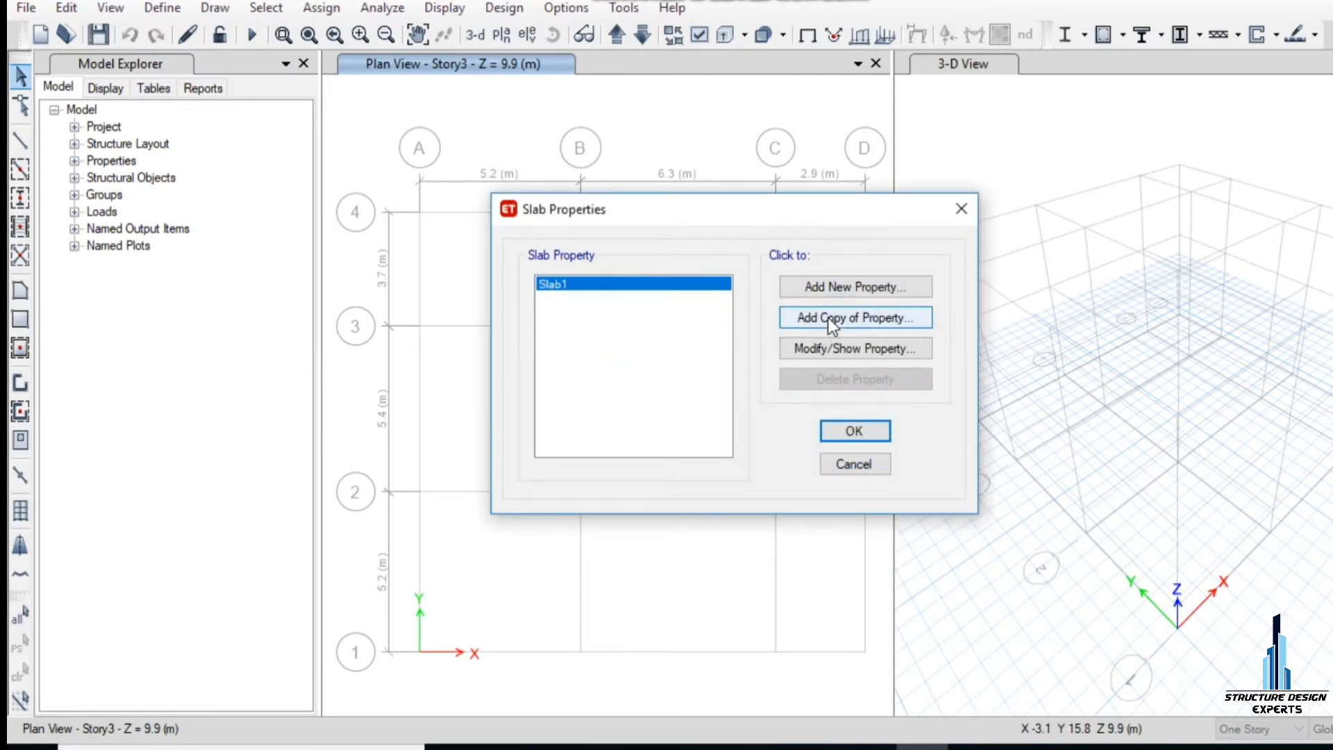
Step: Add a new slab property named S1200MM, keeping the default material and 200 mm thickness
click(843, 285)
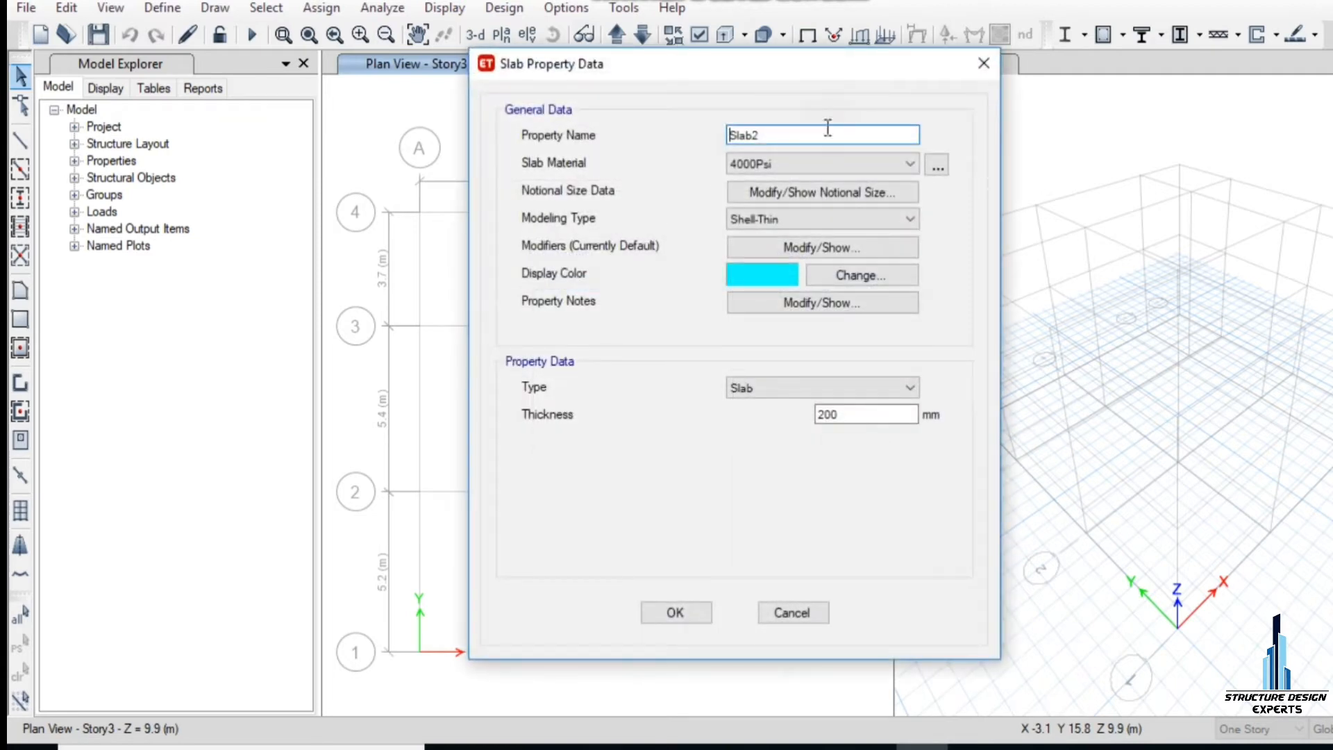
double_click(812, 128)
text(S200MM)
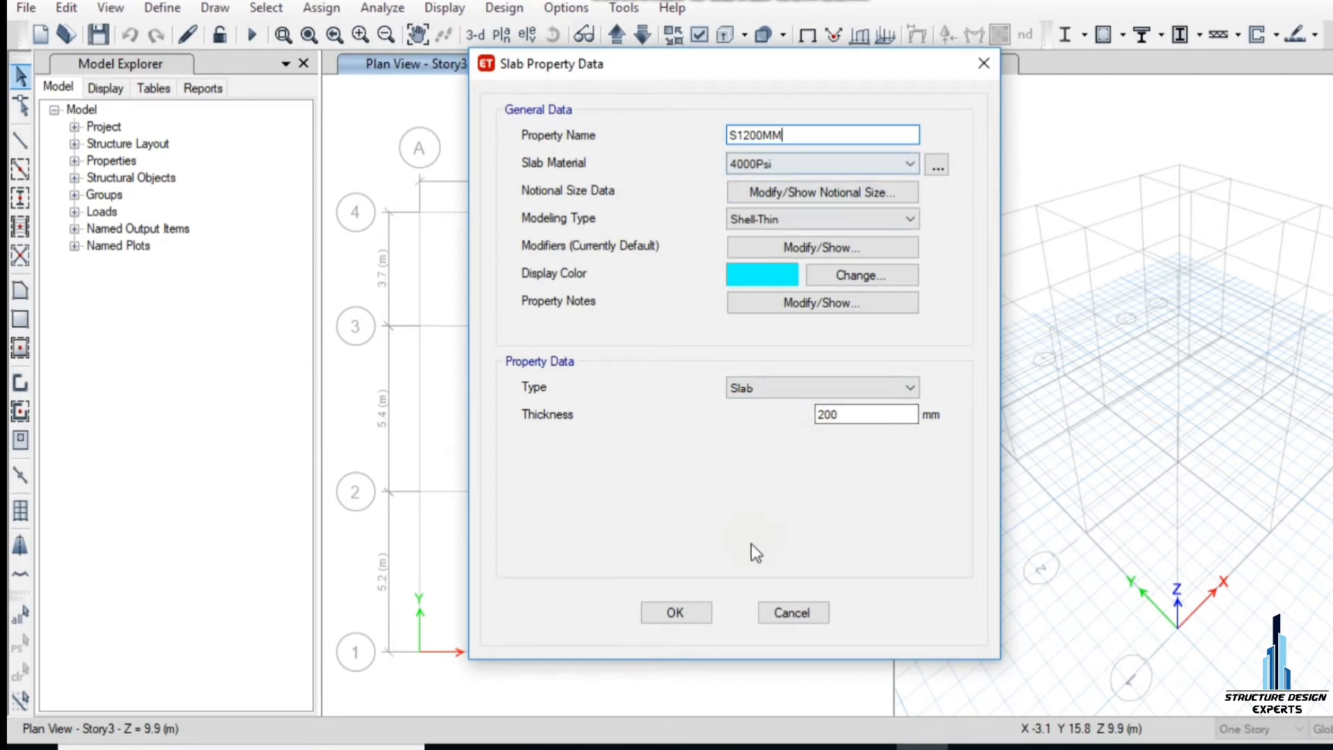
click(686, 612)
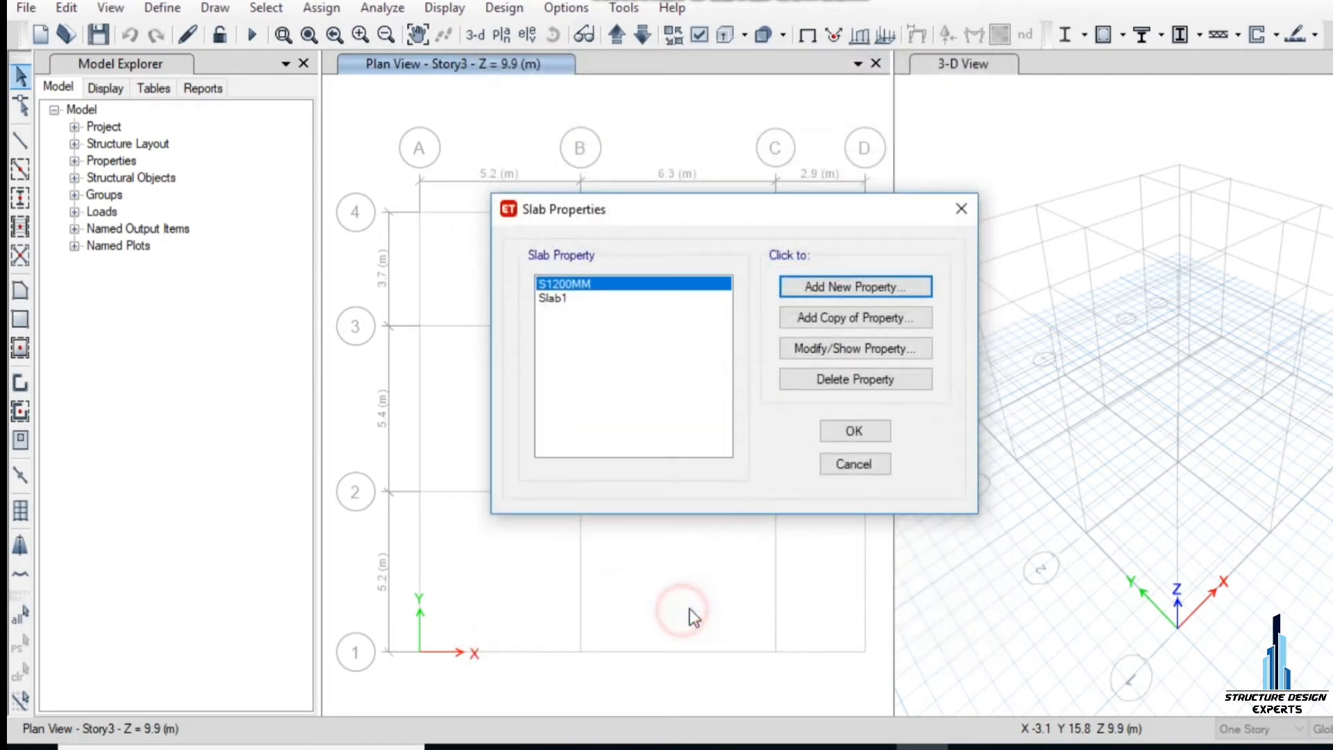
Step: Delete the Slab1 slab property and accept the slab definitions
click(569, 297)
click(846, 380)
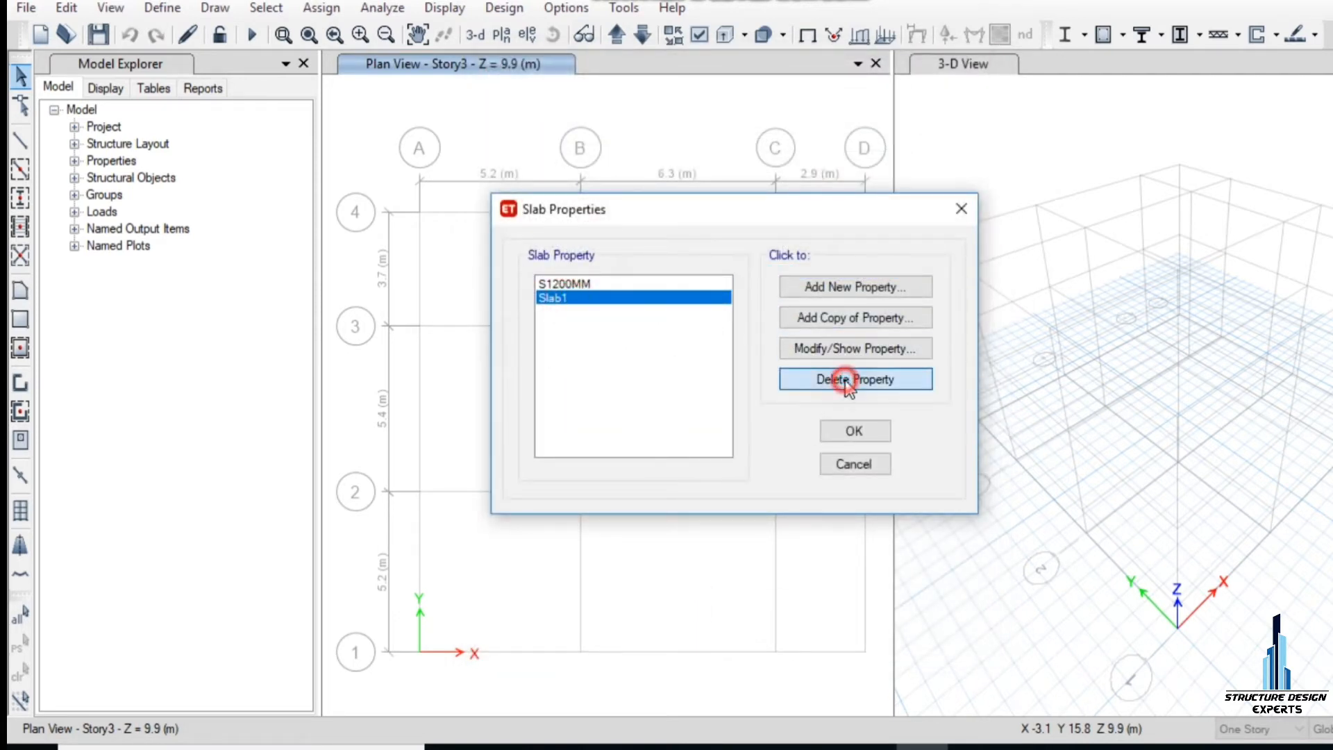
click(771, 443)
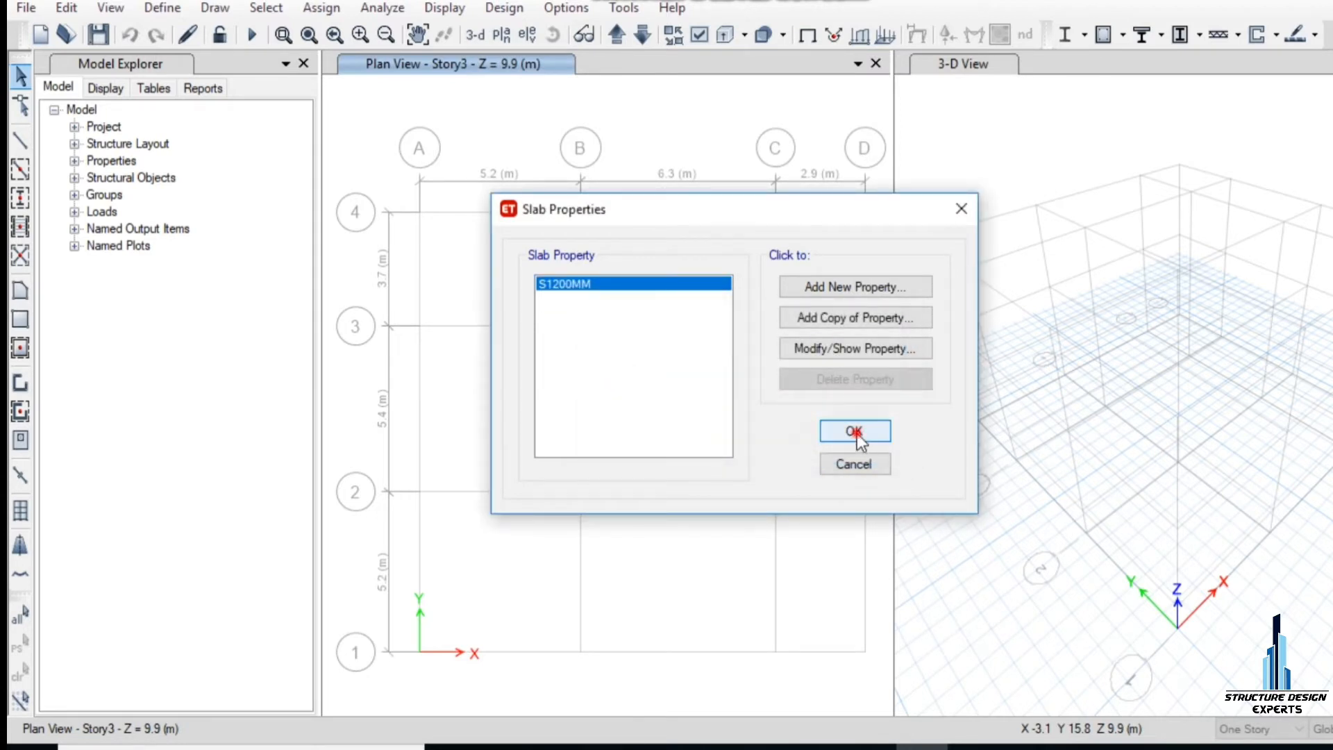
key(Return)
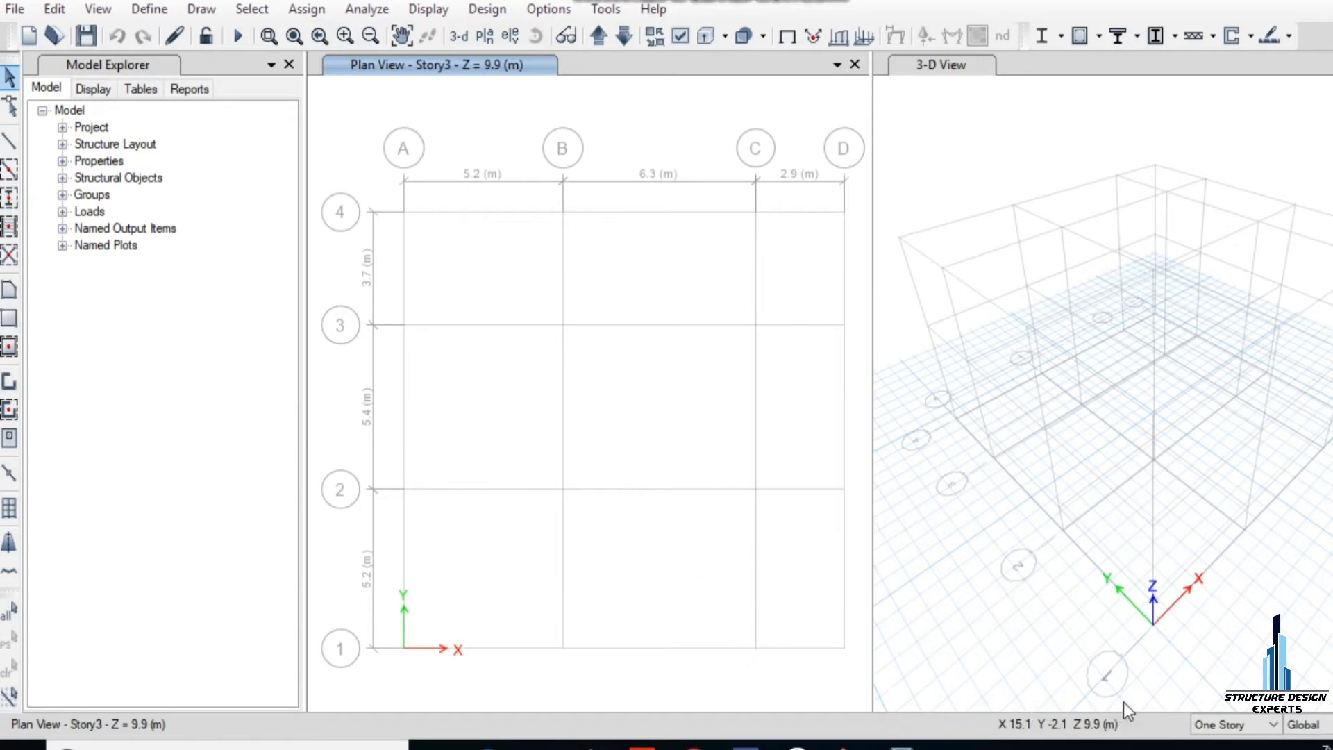
Step: With drawing applied to All Stories, place C1 200*400 columns at every intersection of grid lines 3 and 4 with A to D
click(1243, 724)
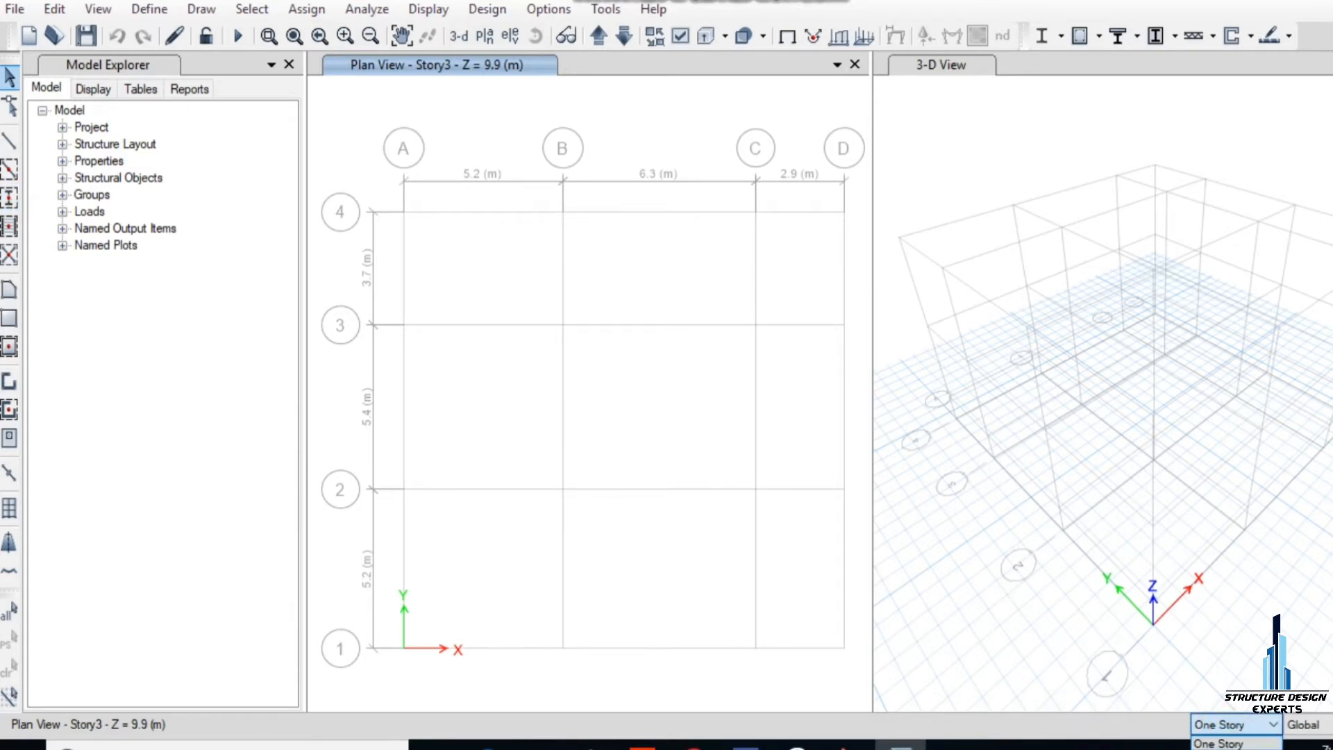
click(1230, 747)
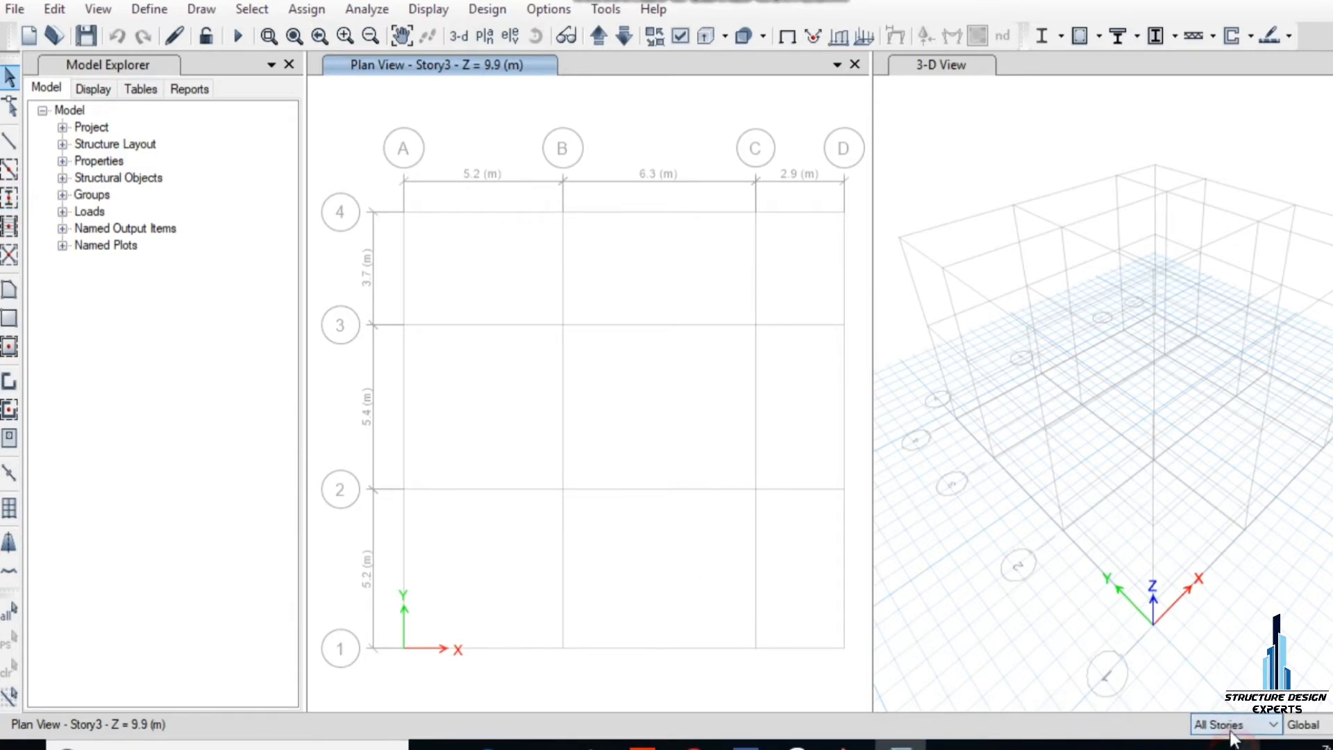
click(14, 201)
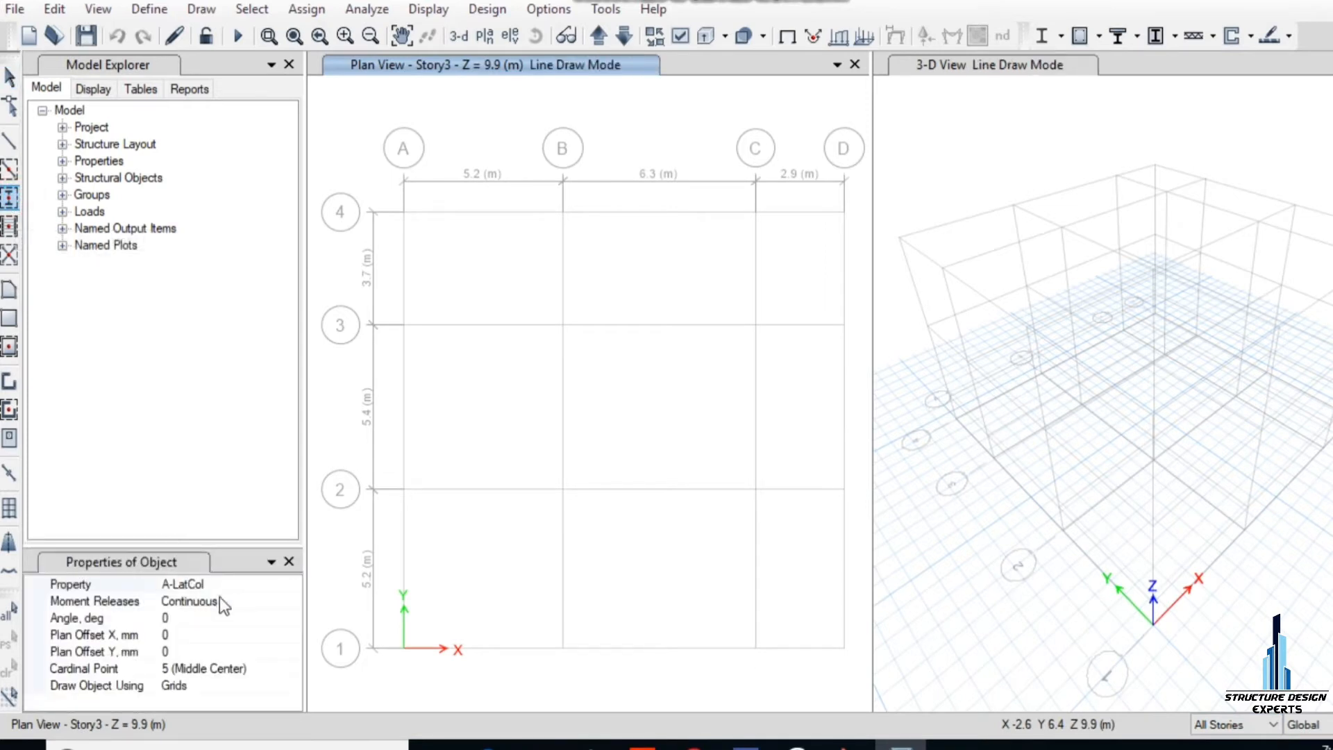
click(289, 585)
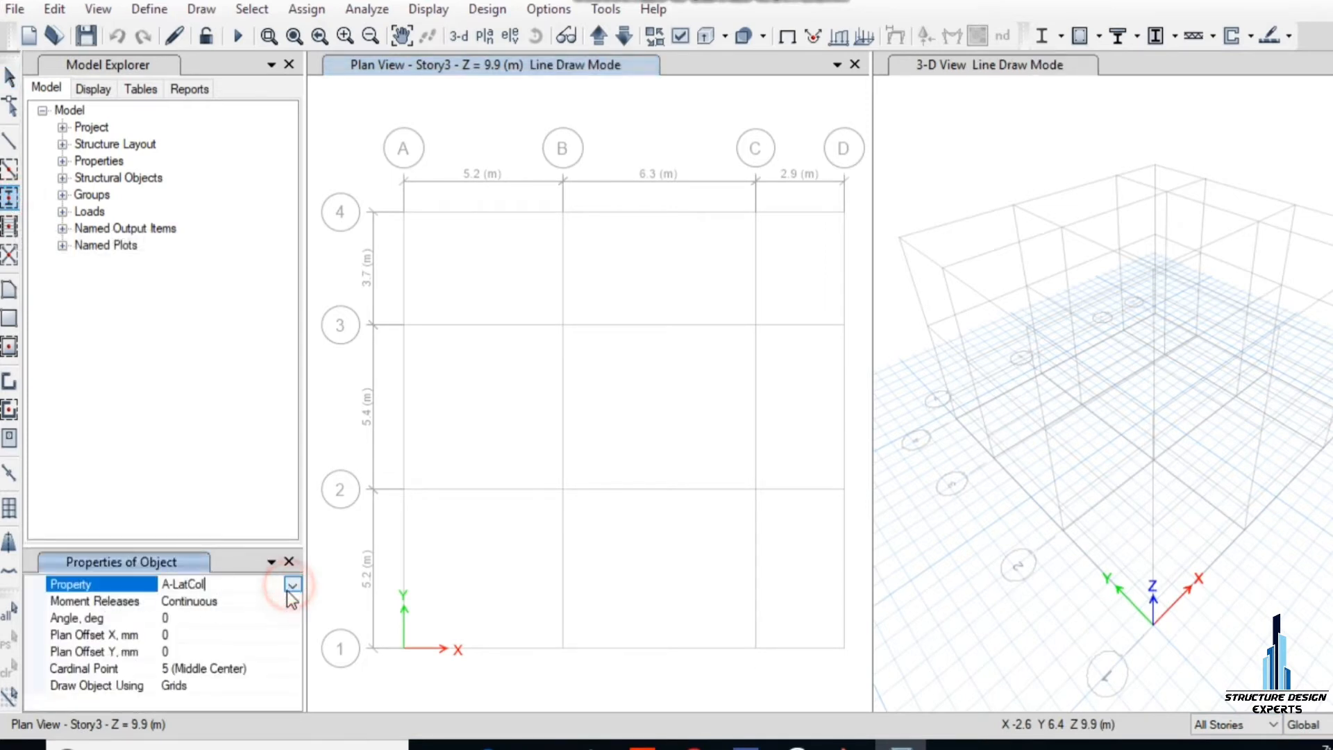
click(293, 585)
scroll(232, 677, down, 1)
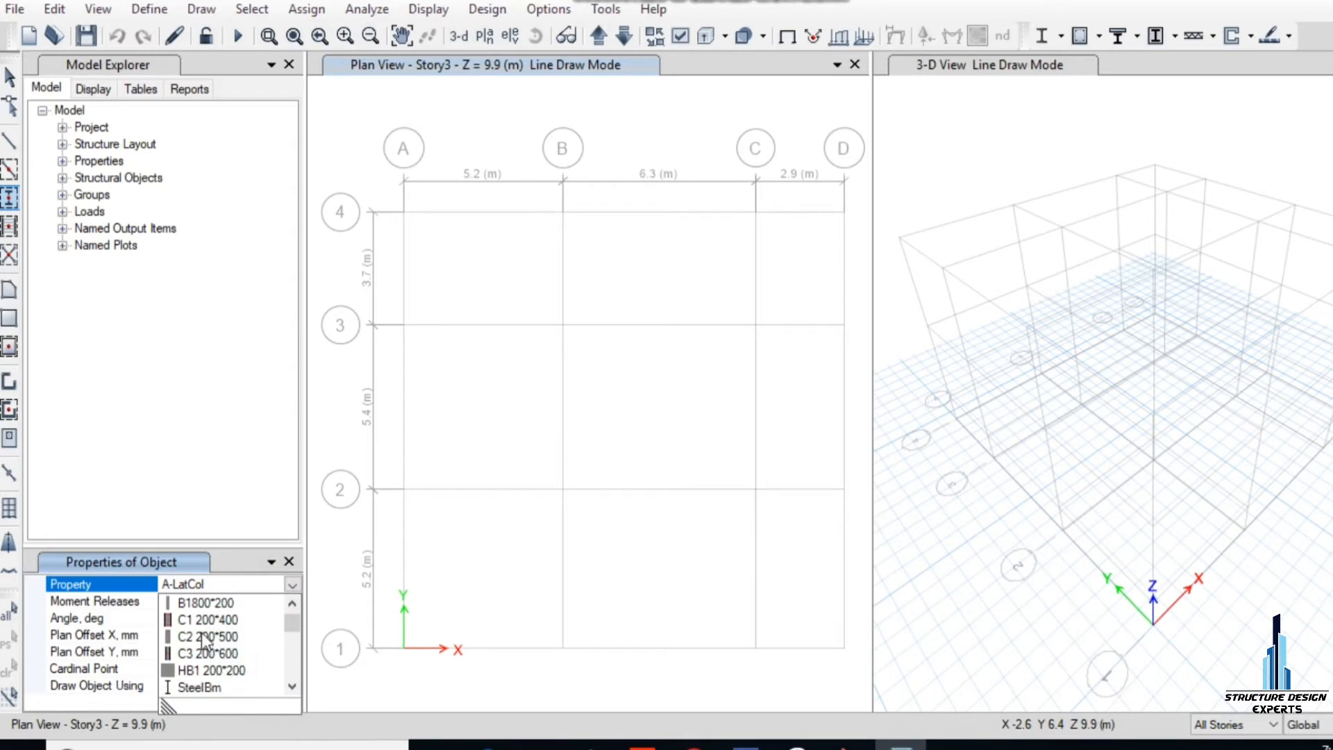
scroll(207, 642, up, 1)
click(201, 671)
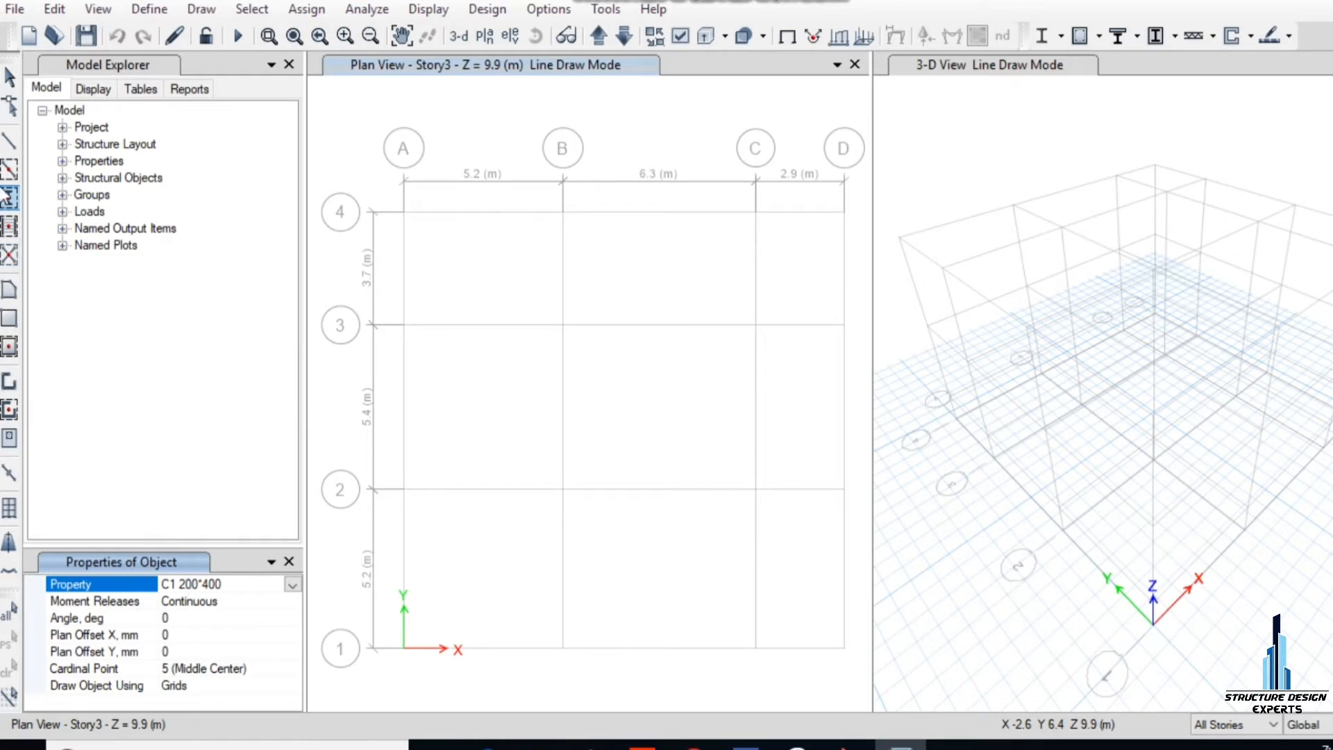
click(9, 197)
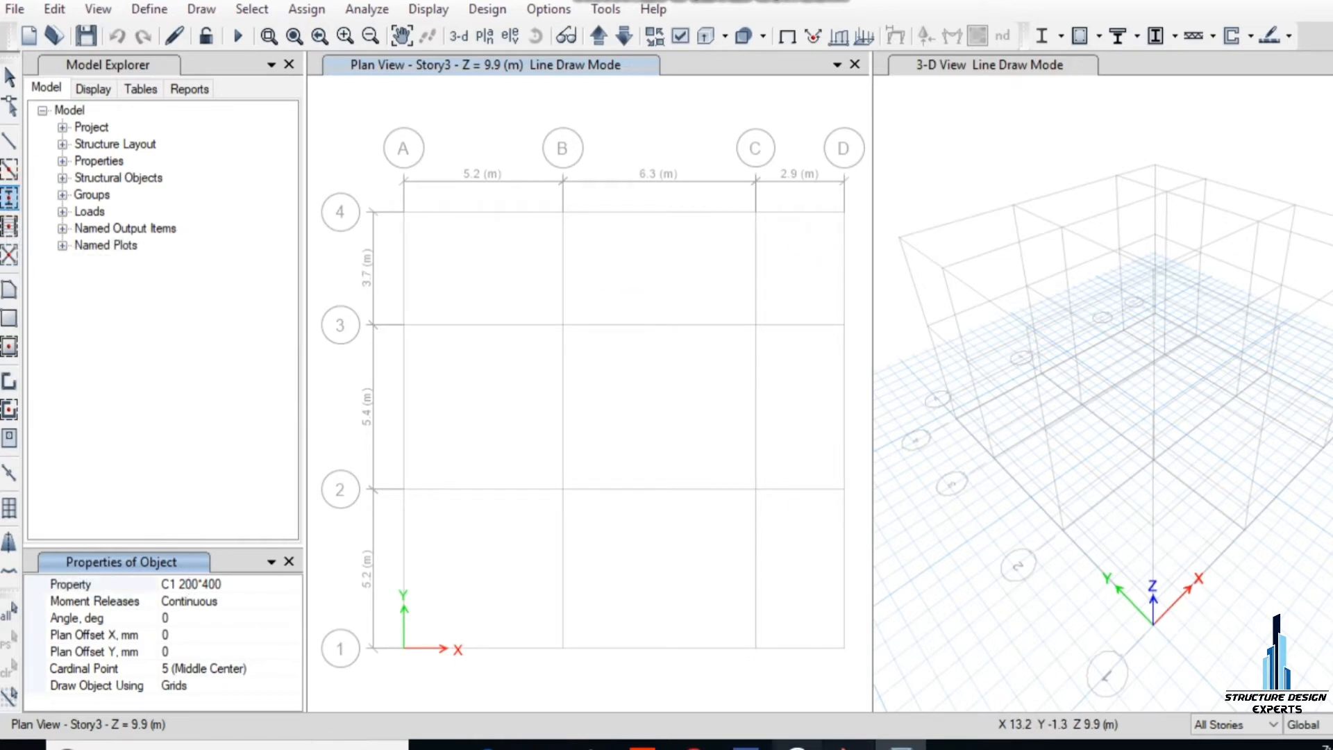
key(alt+Tab)
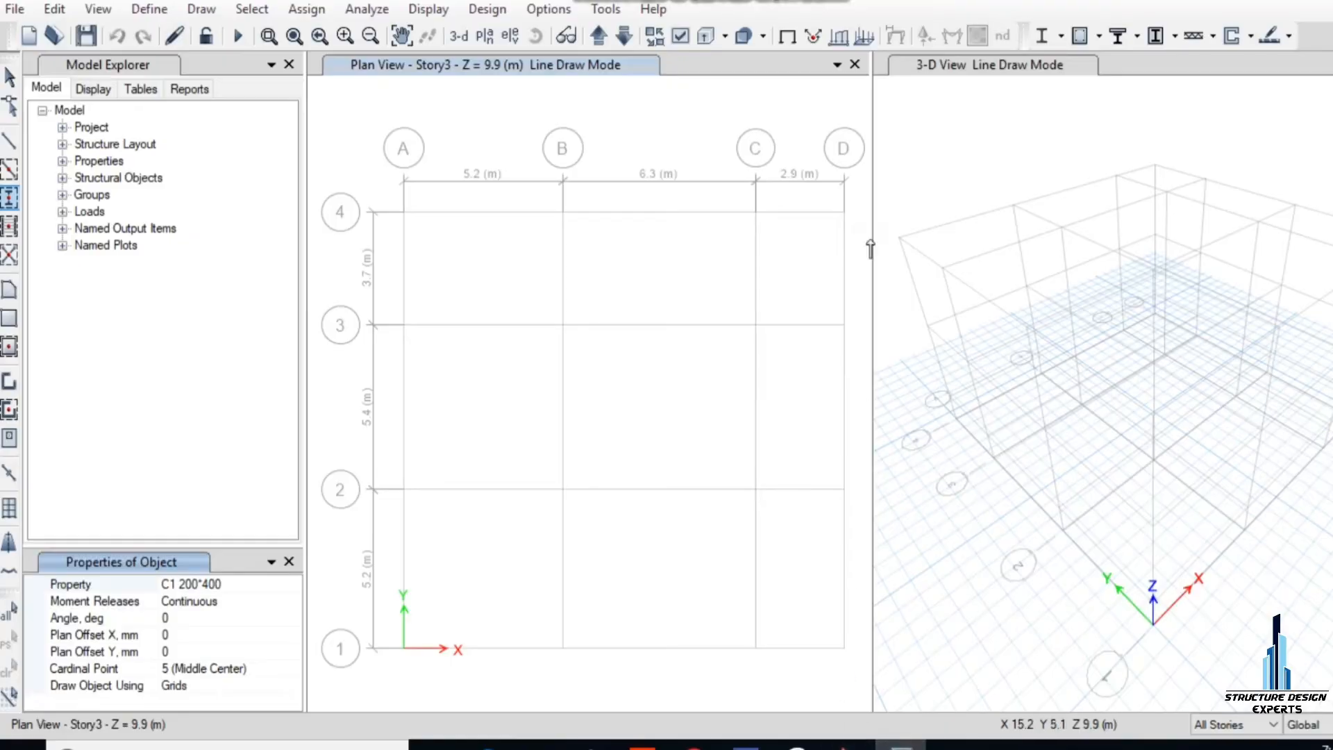
mouse_move(859, 160)
mouse_down()
mouse_move(833, 309)
mouse_move(683, 362)
mouse_move(361, 348)
mouse_up()
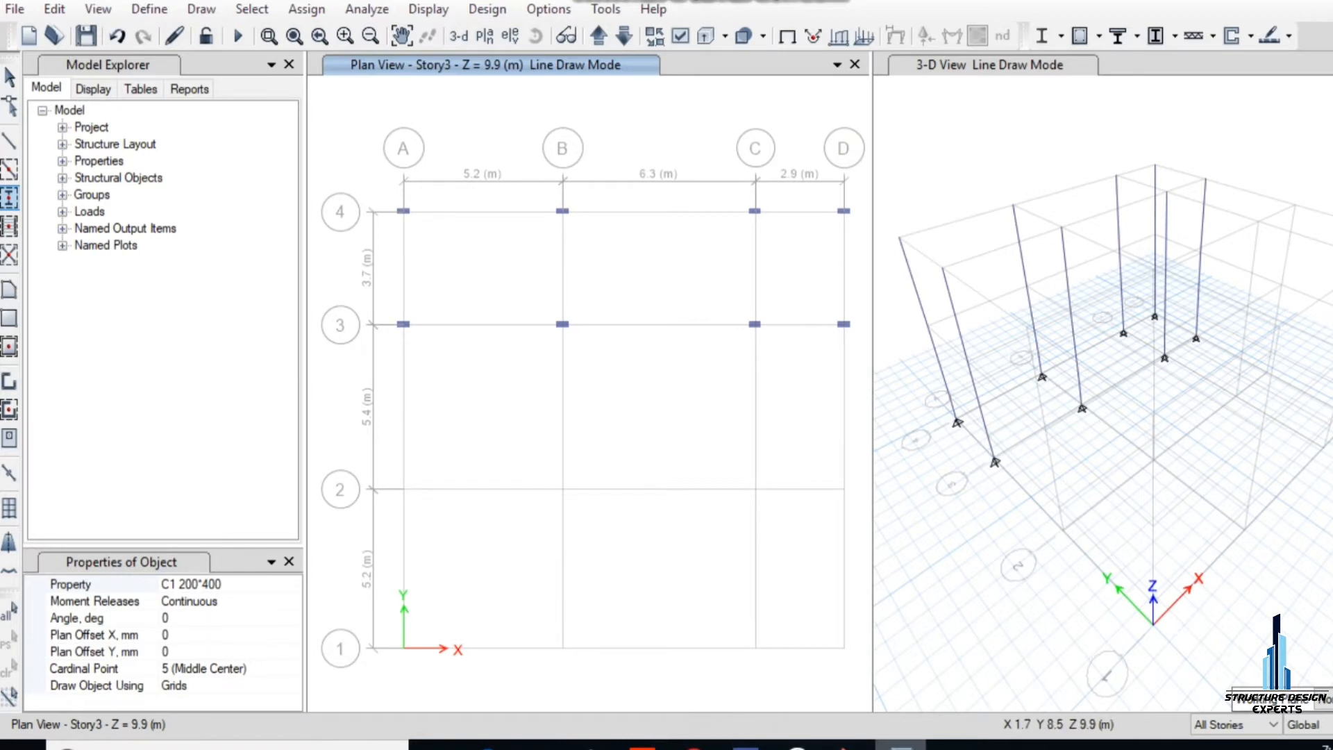
Step: Check the column plan in AutoCAD, and place C3 200*600 columns in ETABS on grid line 2 at B, C and D
click(844, 744)
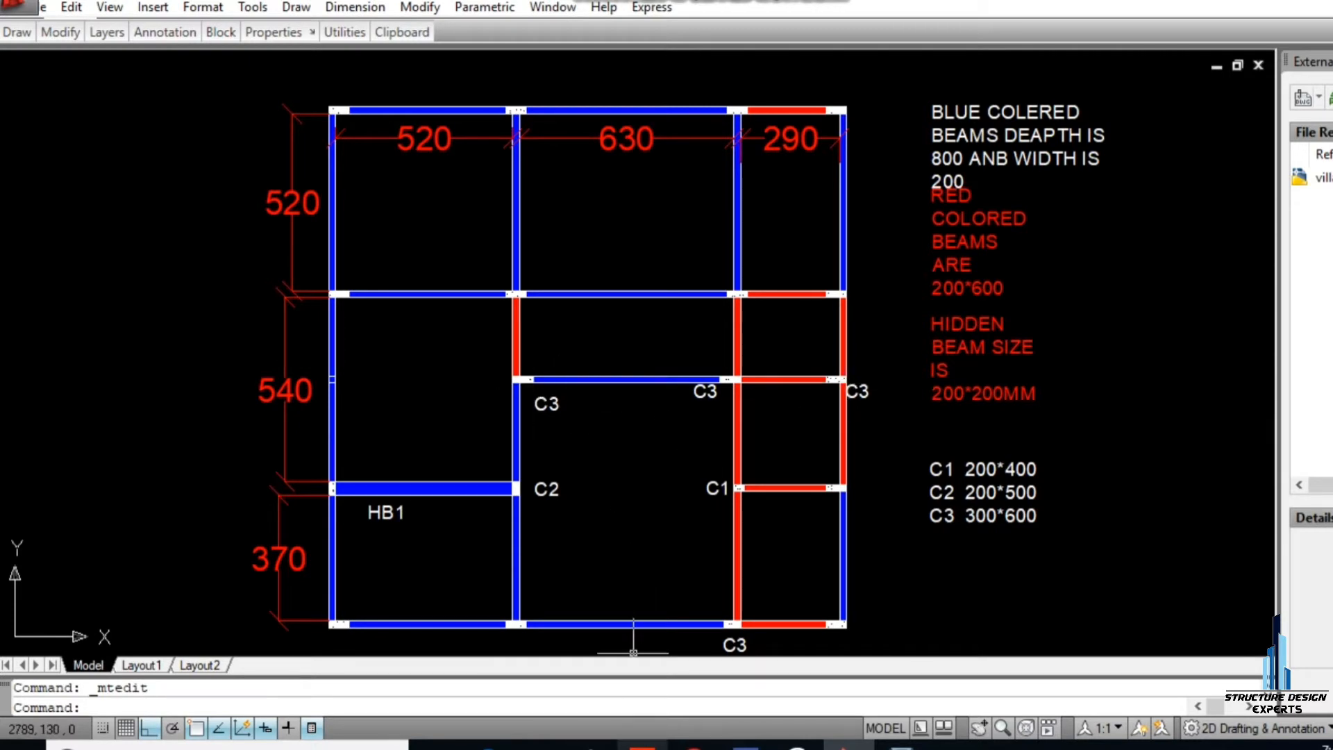
click(901, 745)
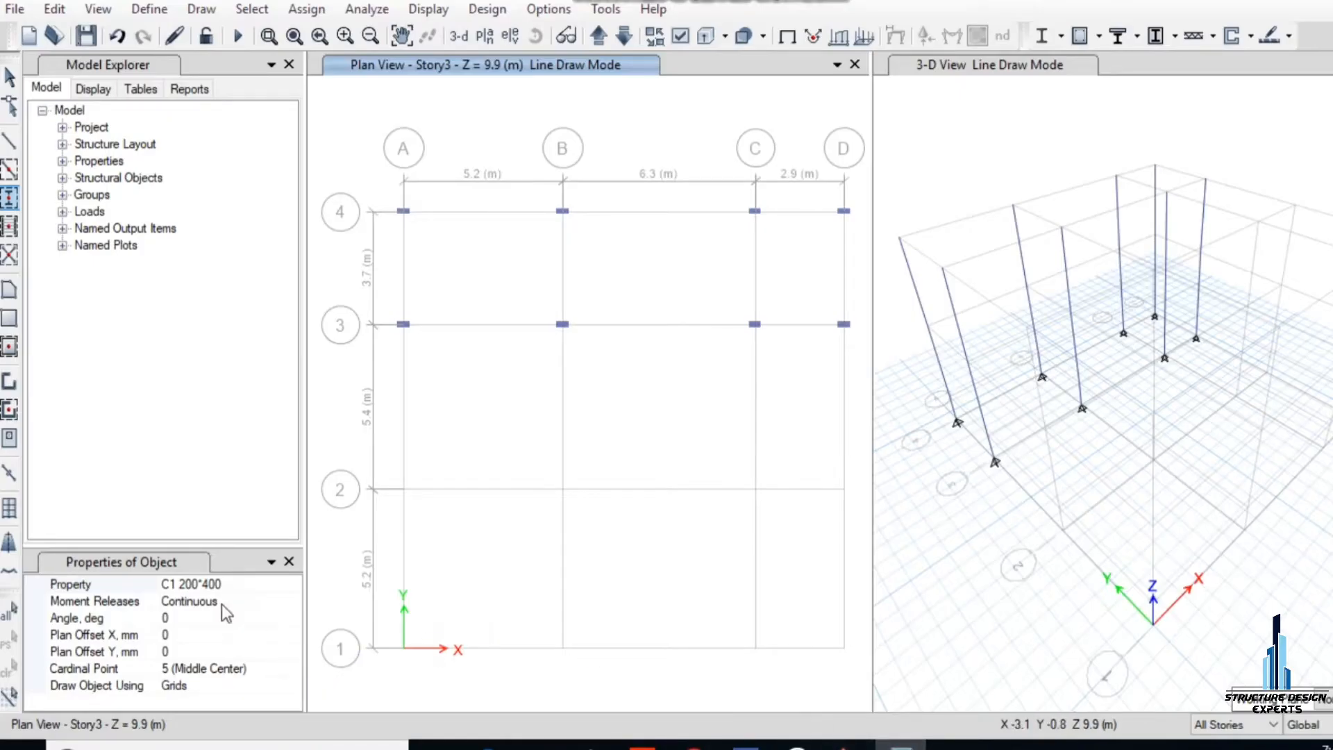
click(243, 585)
click(290, 585)
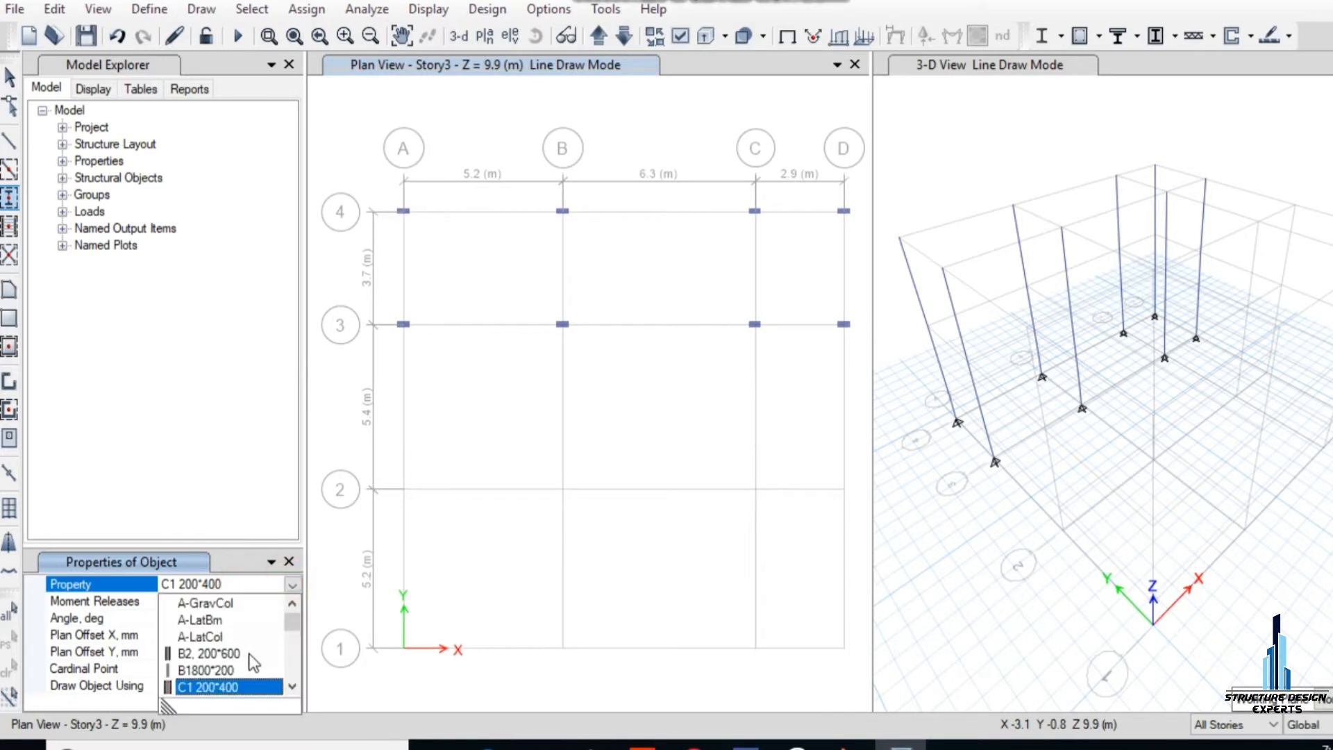
click(208, 670)
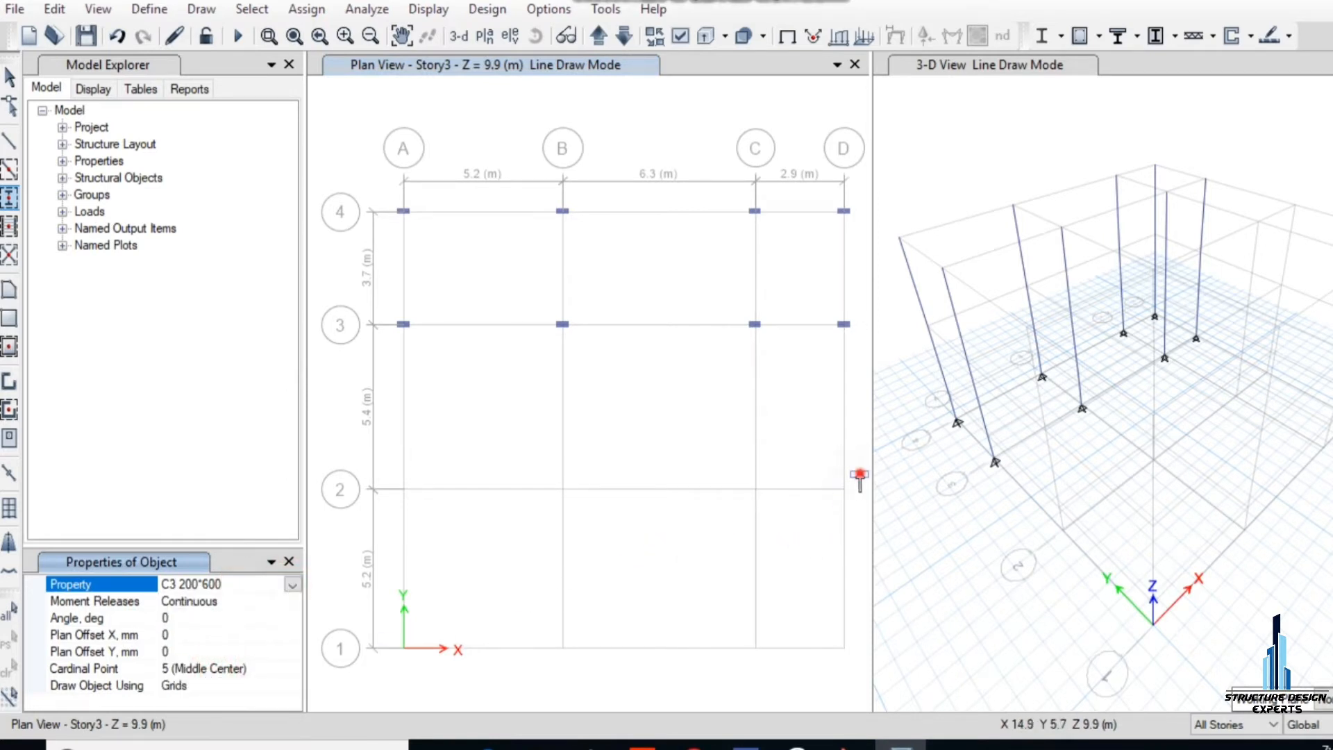
drag(860, 475, 550, 535)
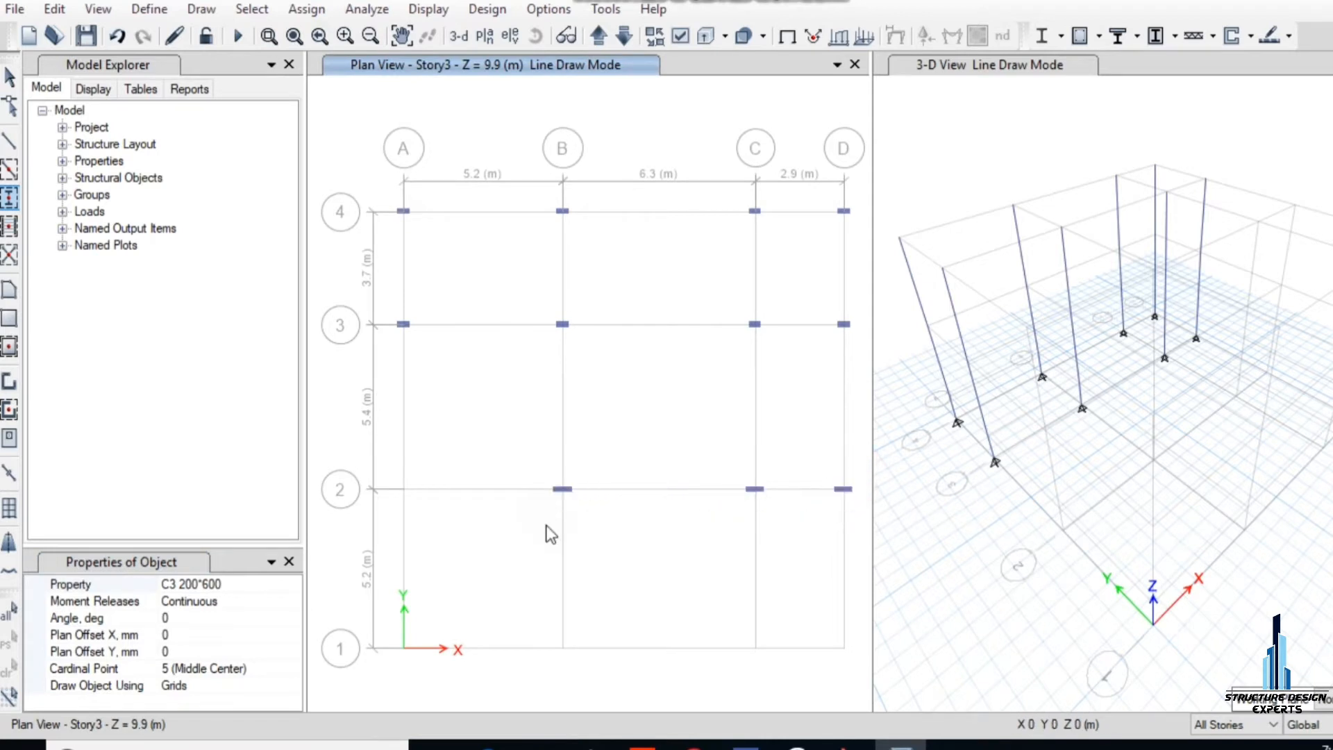
Step: Check the C3 positions in the AutoCAD plan, and place a C3 200*600 column in ETABS at grid intersection B-1
click(844, 745)
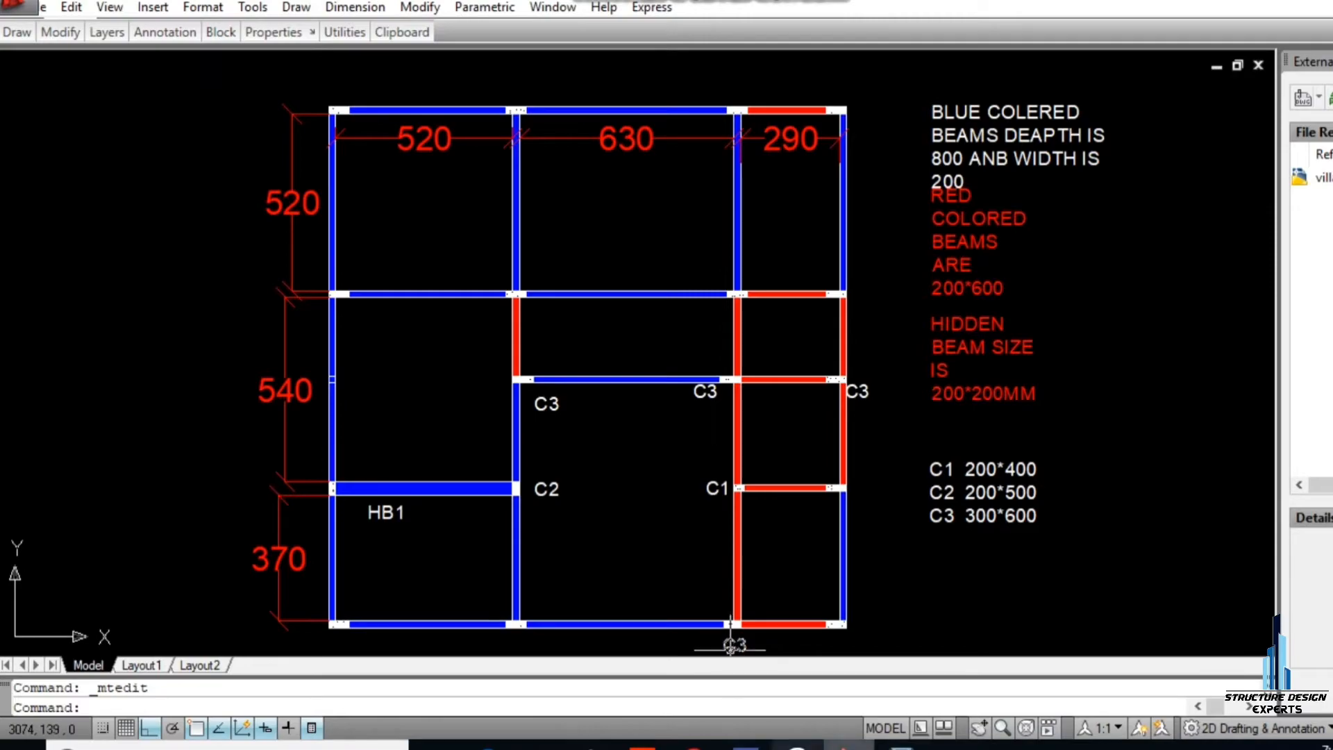
key(alt+Tab)
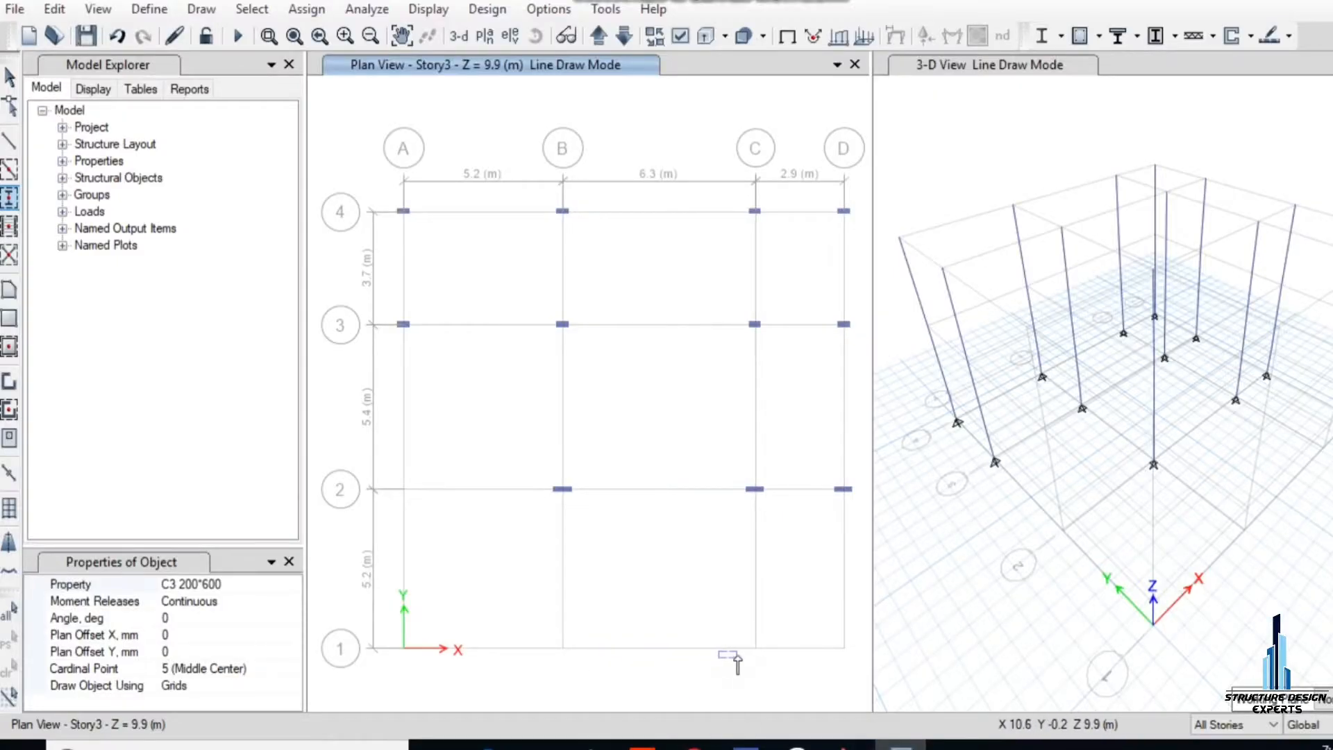
click(564, 649)
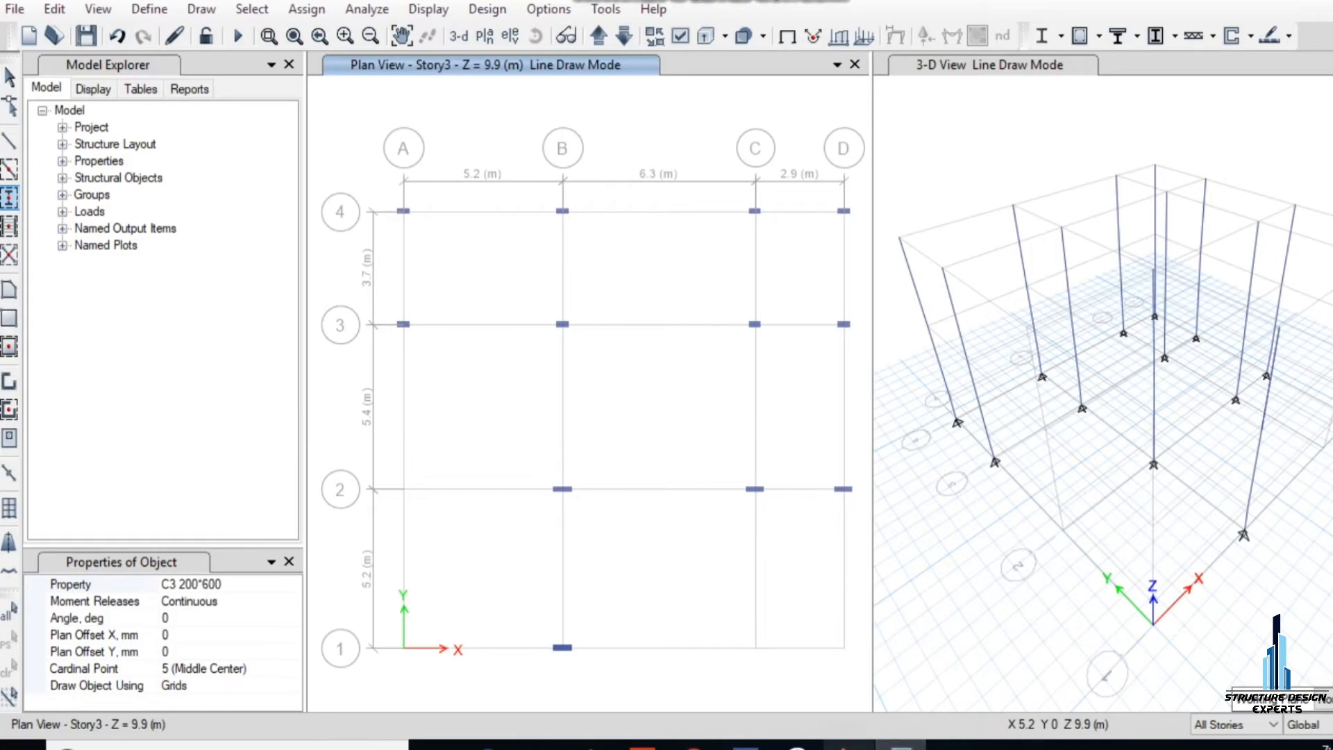
Step: Recheck the AutoCAD plan, choose section C1 200*400 in ETABS, and complete the columns along grid line 1 at A, C and D
key(alt+Tab)
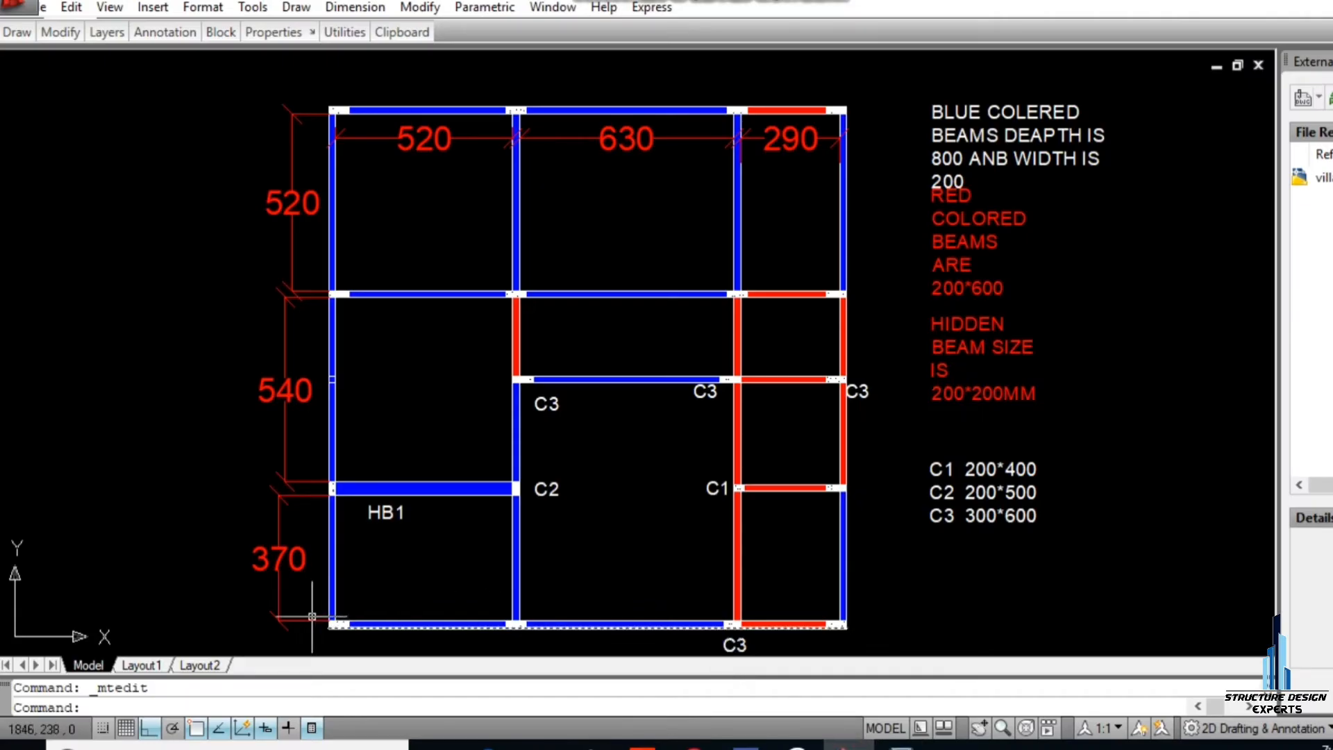
click(901, 745)
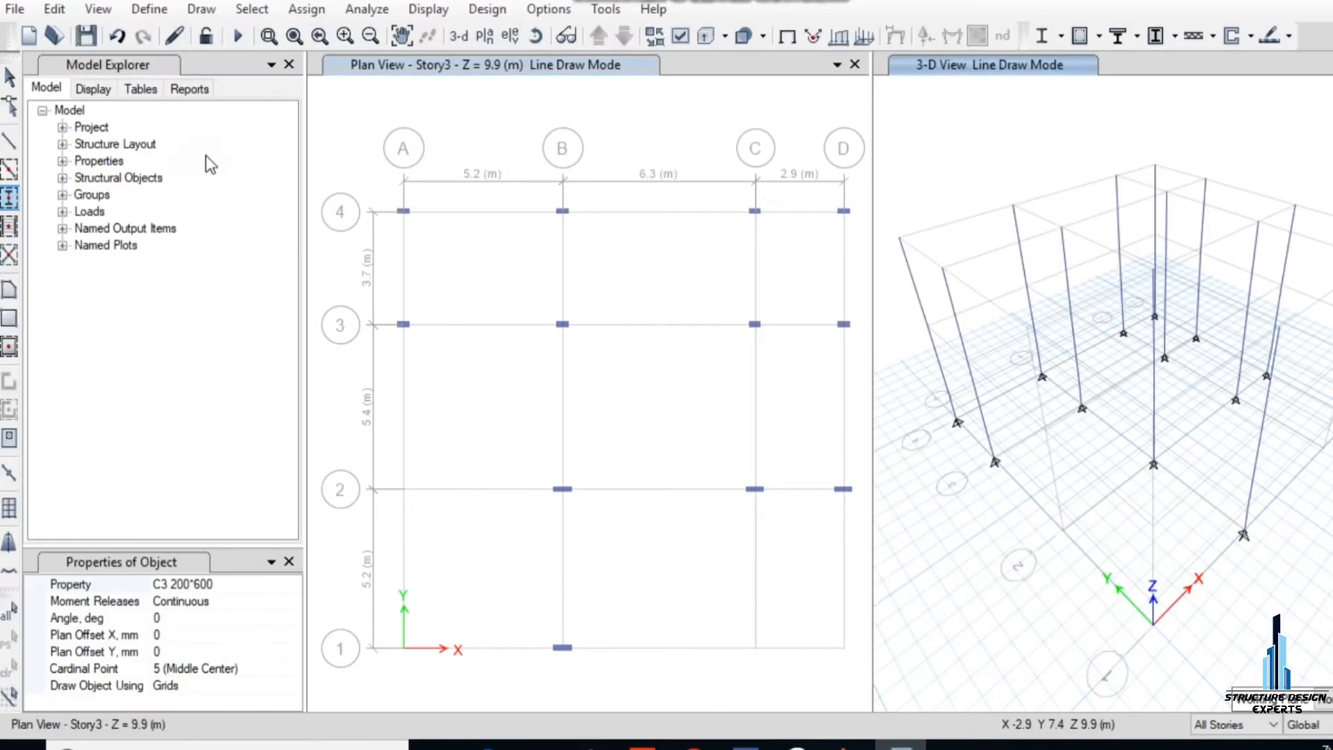
click(236, 589)
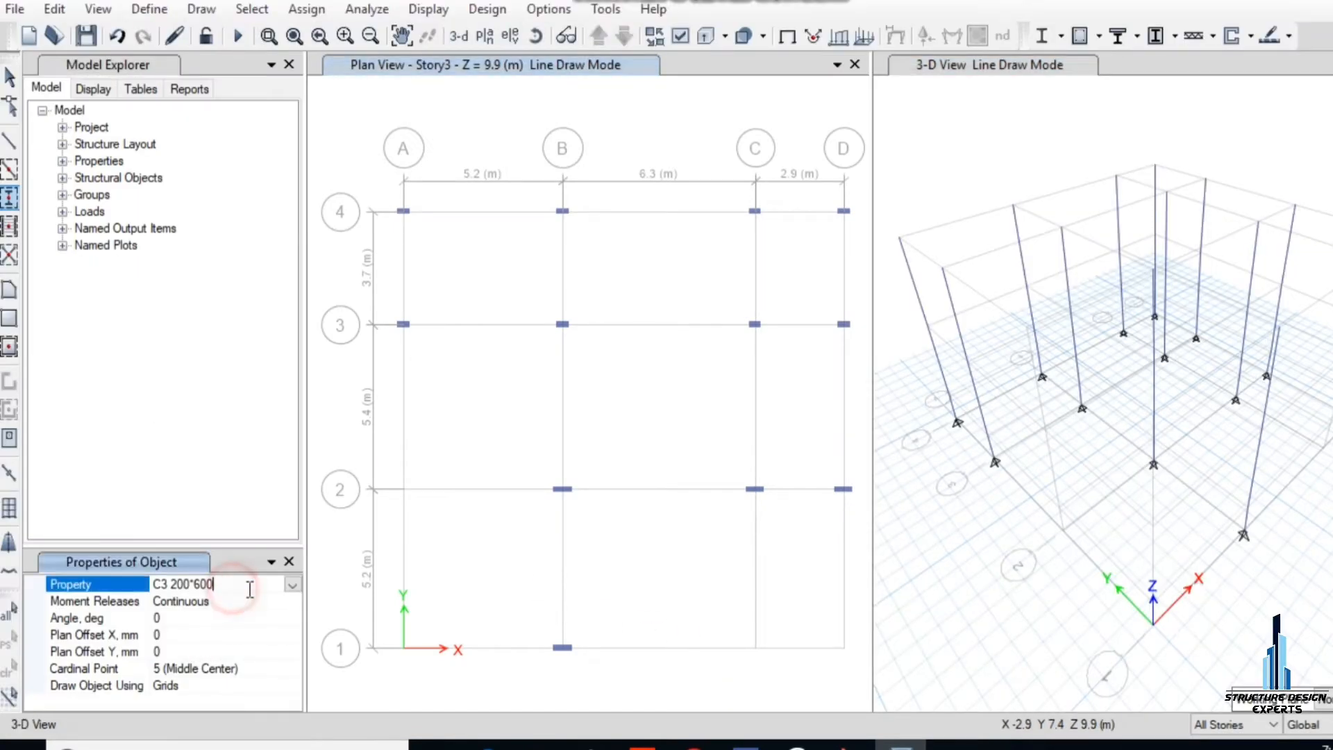
click(293, 585)
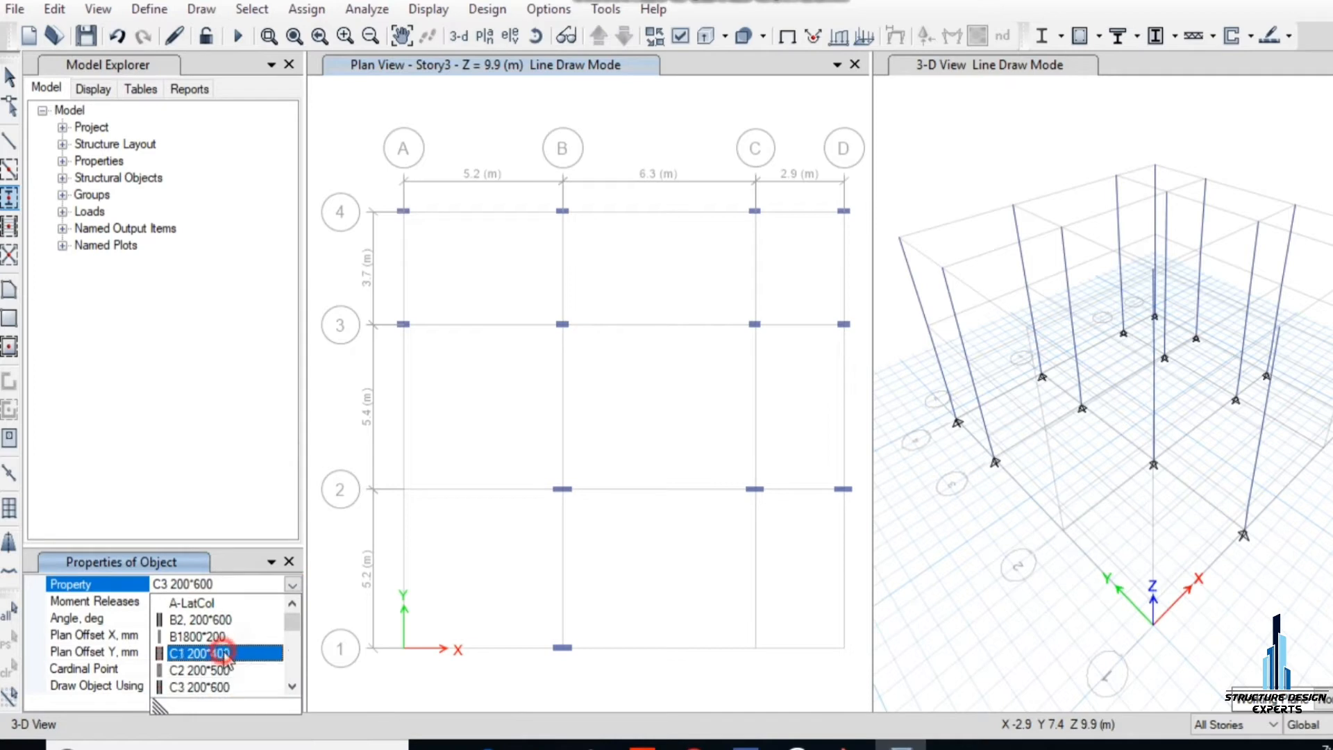
click(202, 653)
click(858, 627)
drag(821, 675, 334, 686)
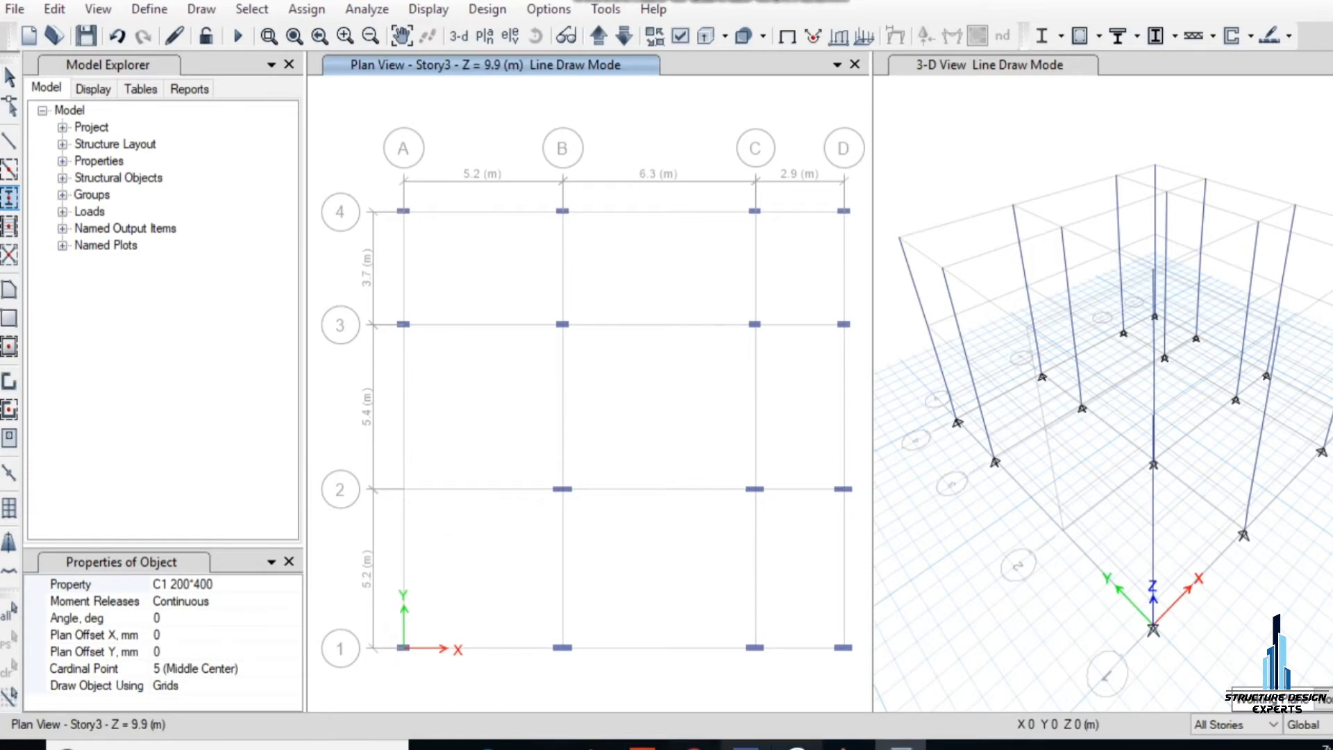
Step: Check the column plan in AutoCAD, and place a C2 200*500 column at a 90 degree angle at grid intersection A-2 in ETABS
click(849, 744)
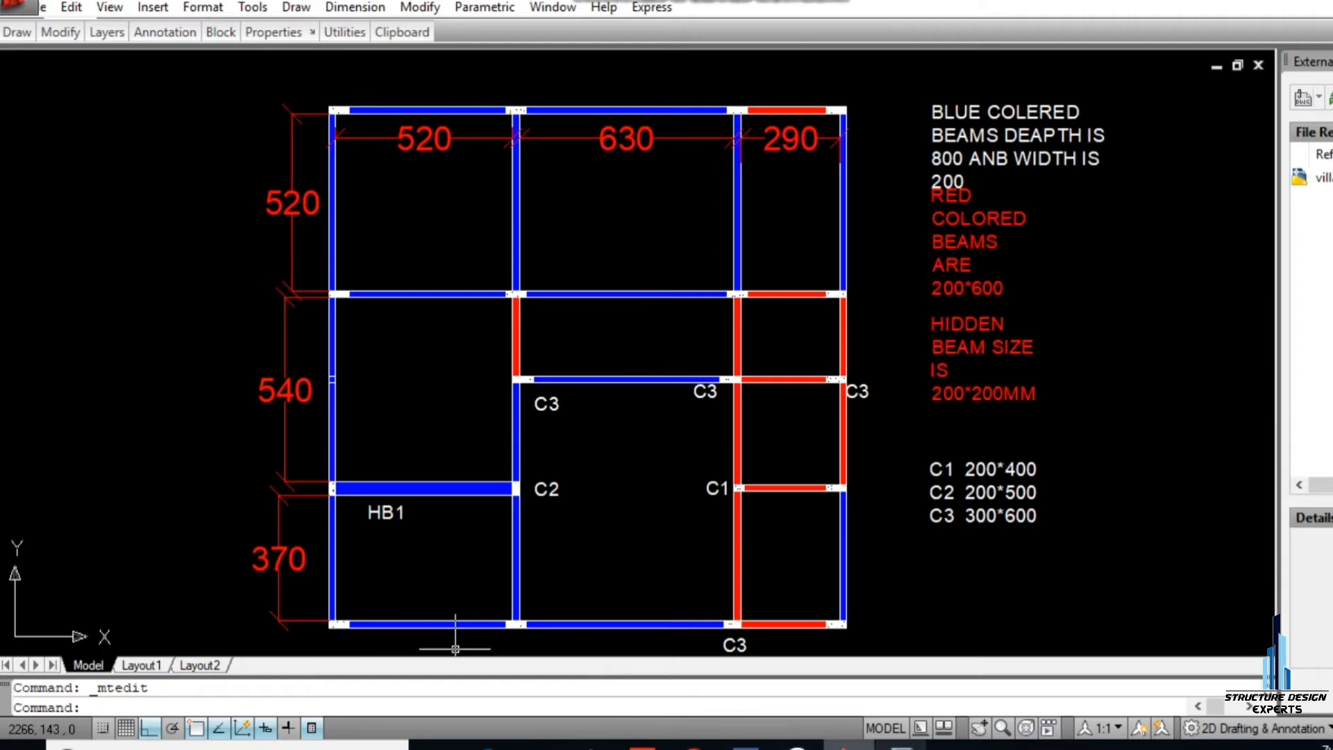
key(alt+Tab)
click(268, 584)
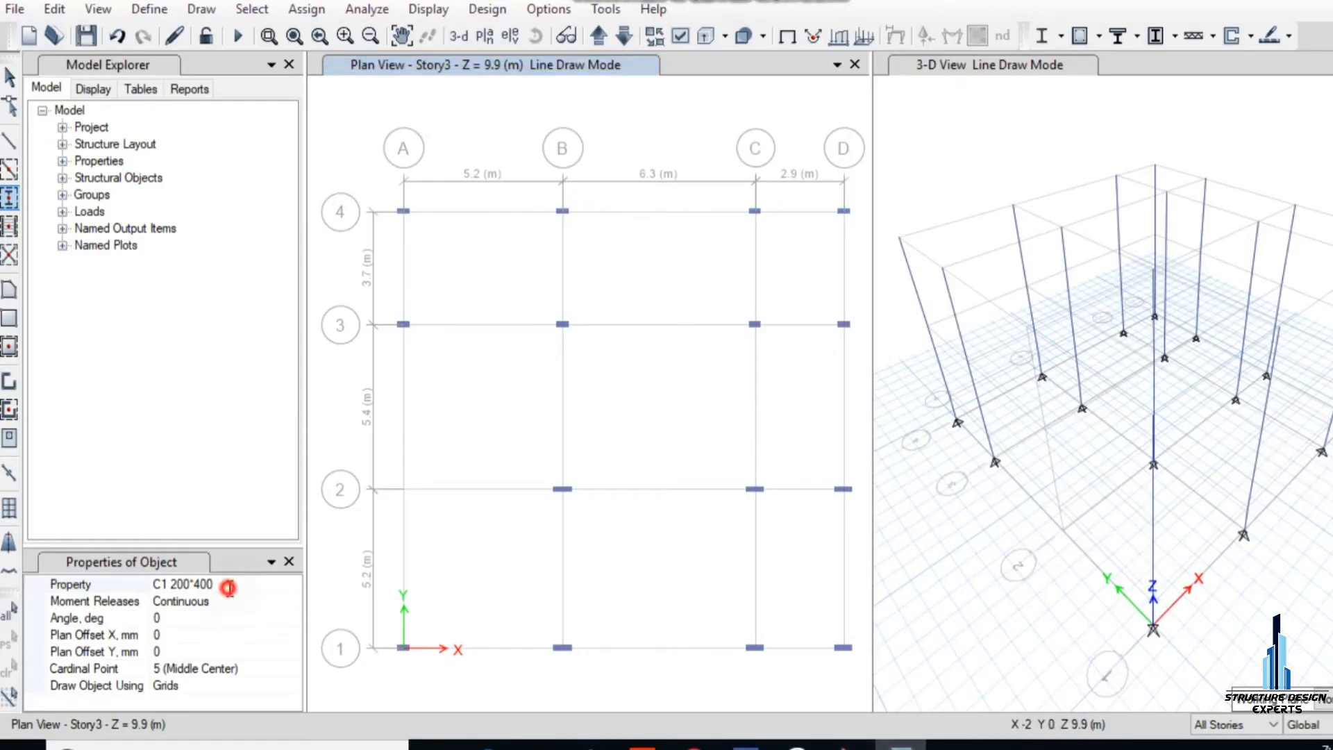
click(292, 585)
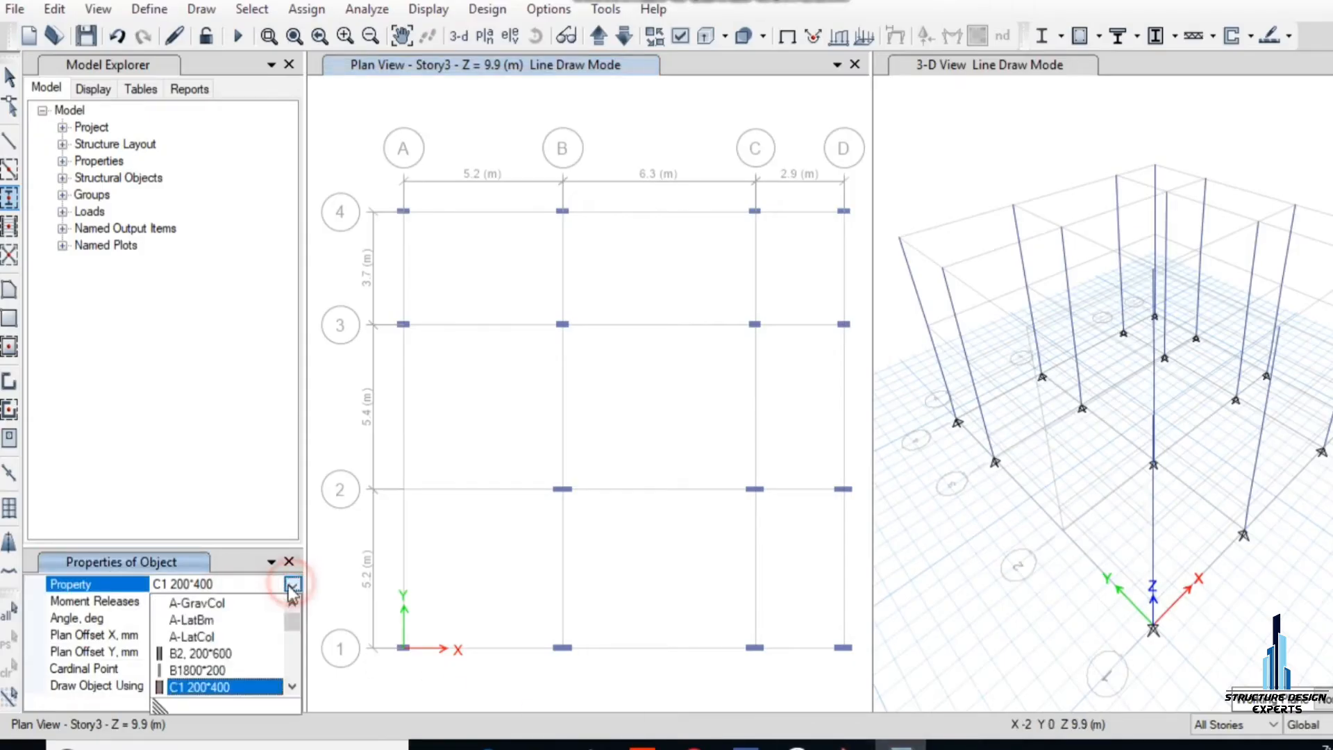
click(225, 670)
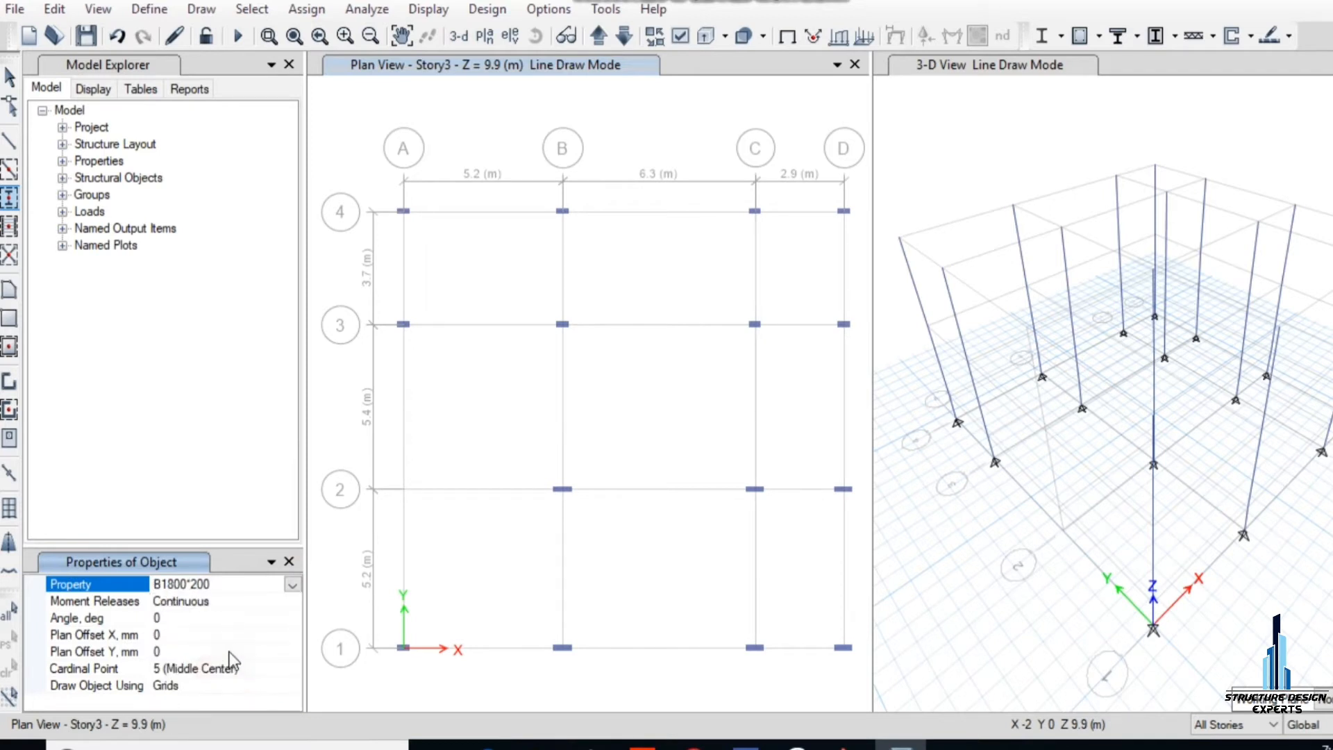
click(292, 586)
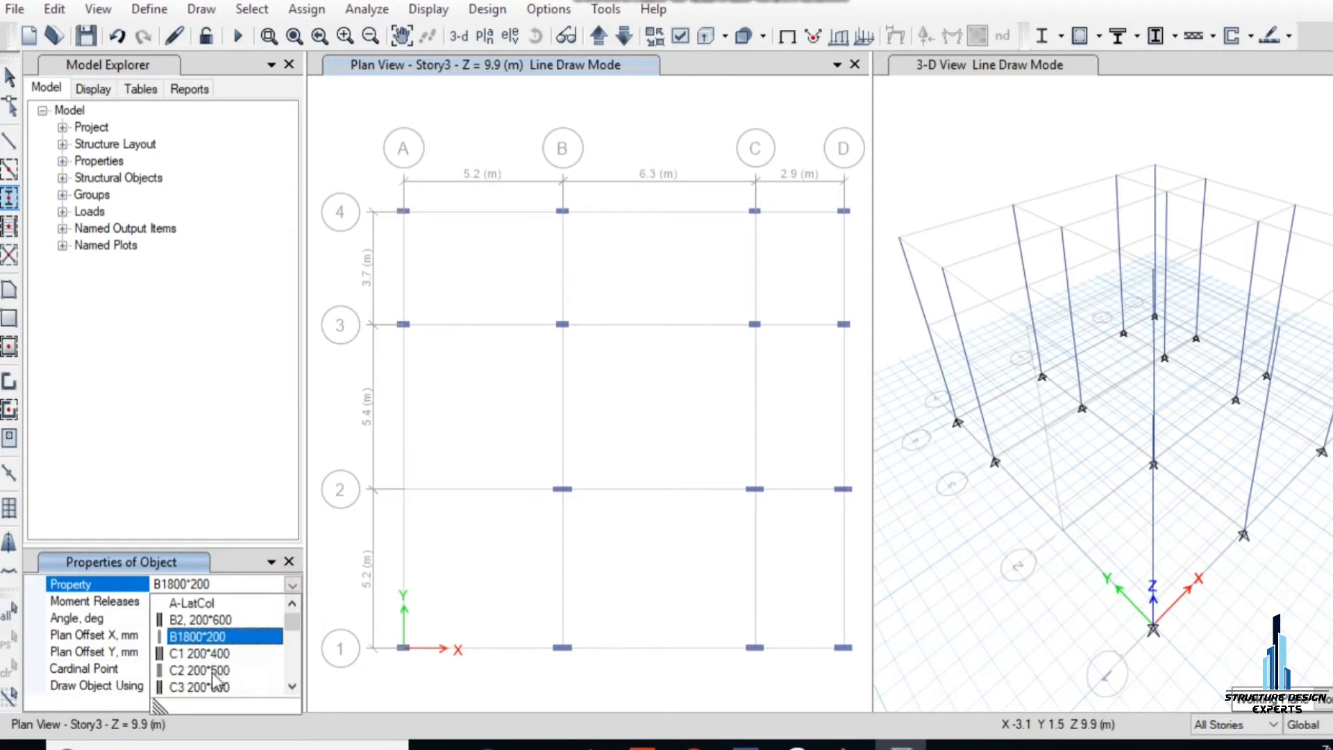
click(208, 671)
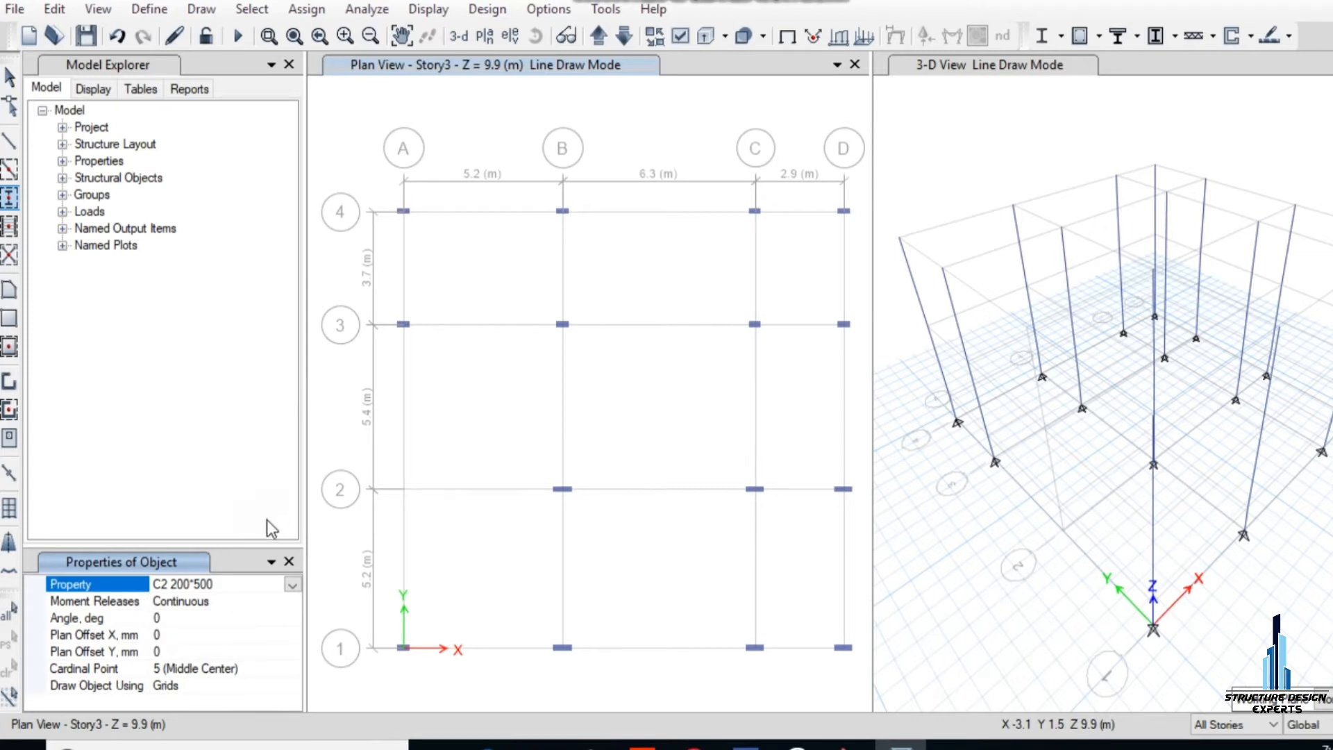
click(165, 618)
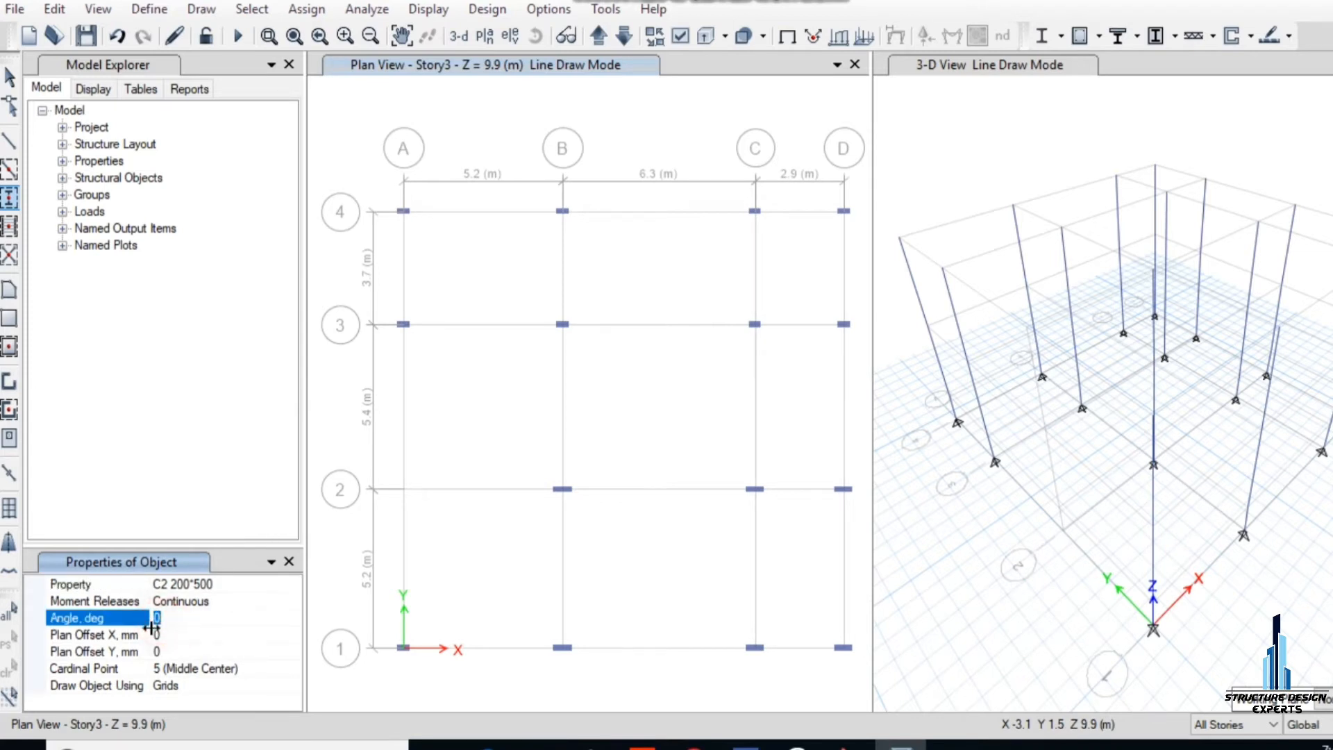
click(165, 635)
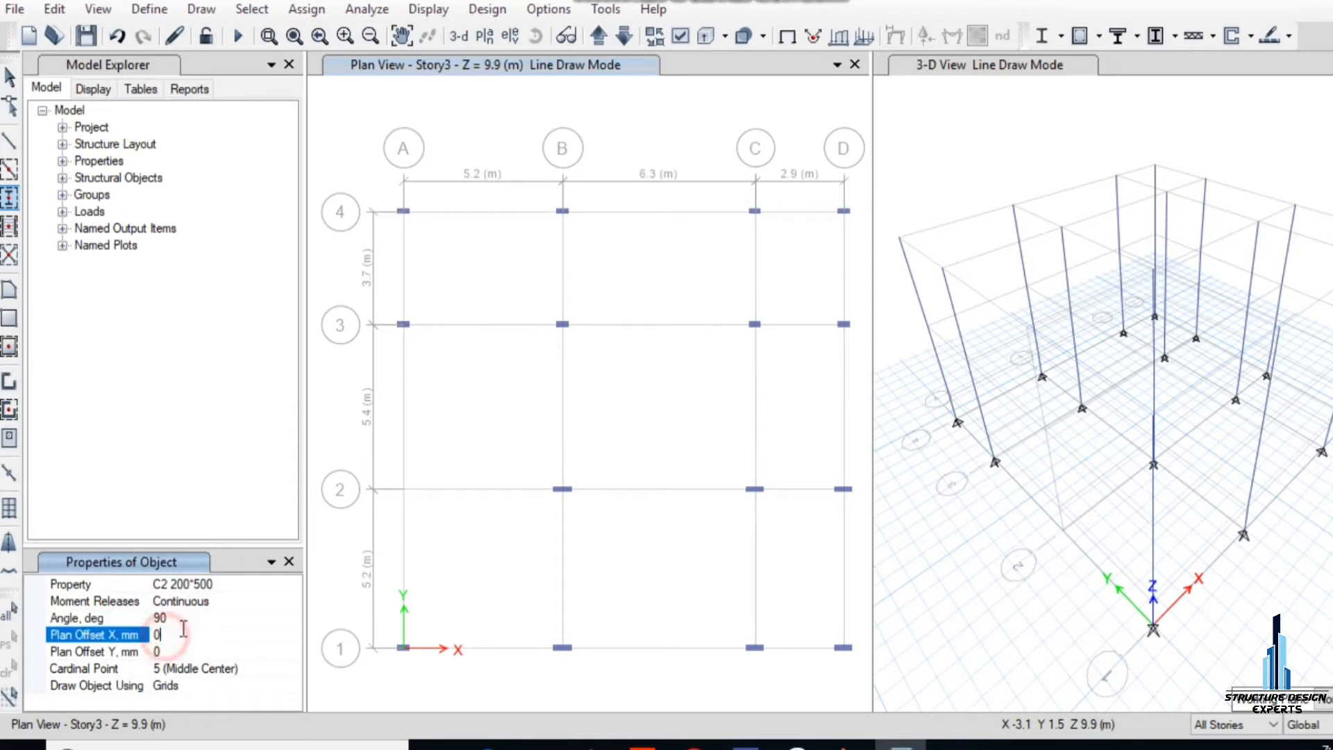
click(403, 490)
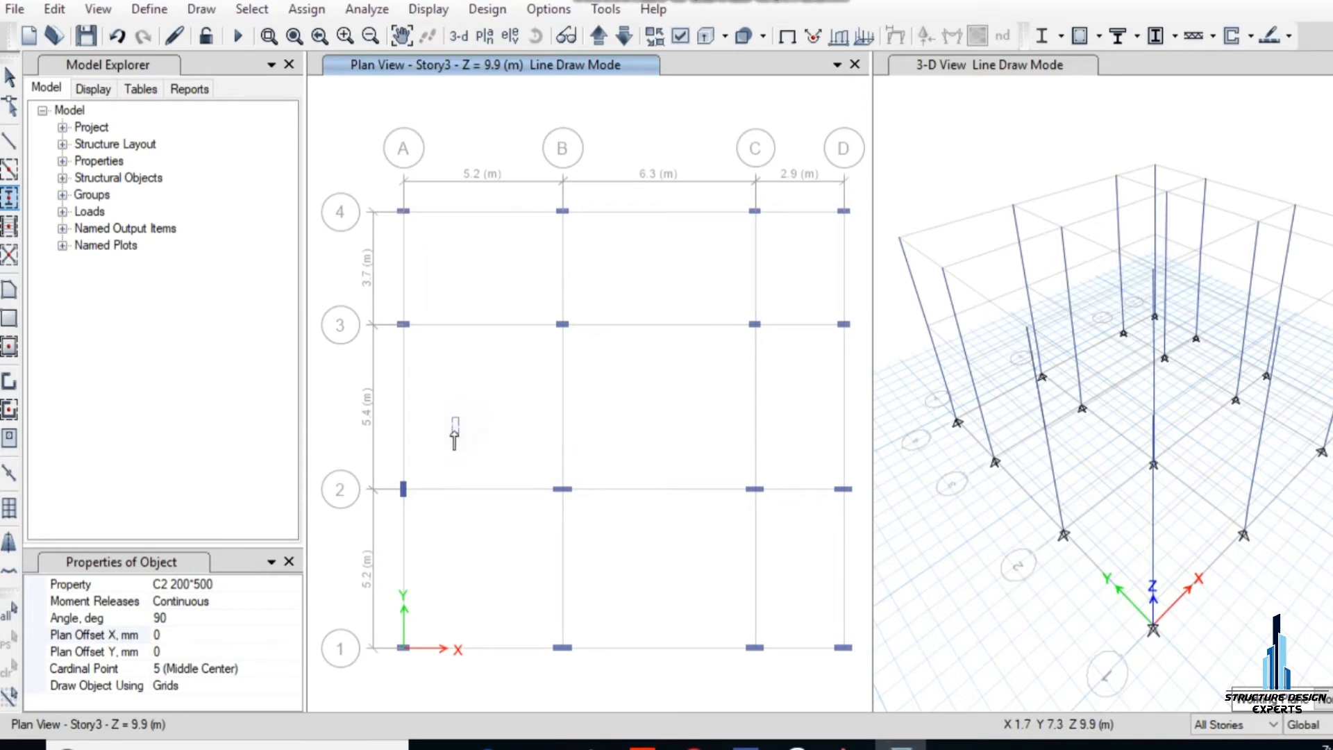
key(Escape)
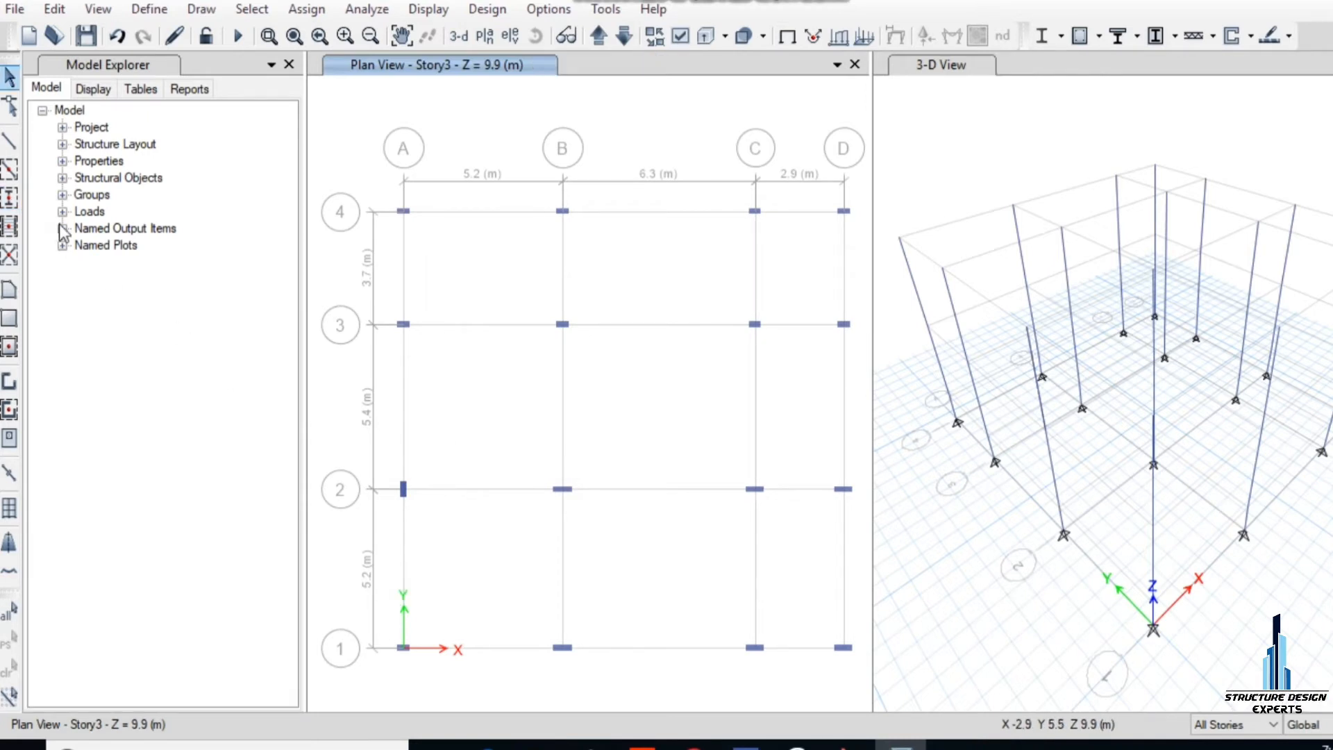
Step: Choose section B1800*200 for quick beam drawing, check the AutoCAD beam layout, and draw all beams along and between grid lines A and B in ETABS
click(9, 169)
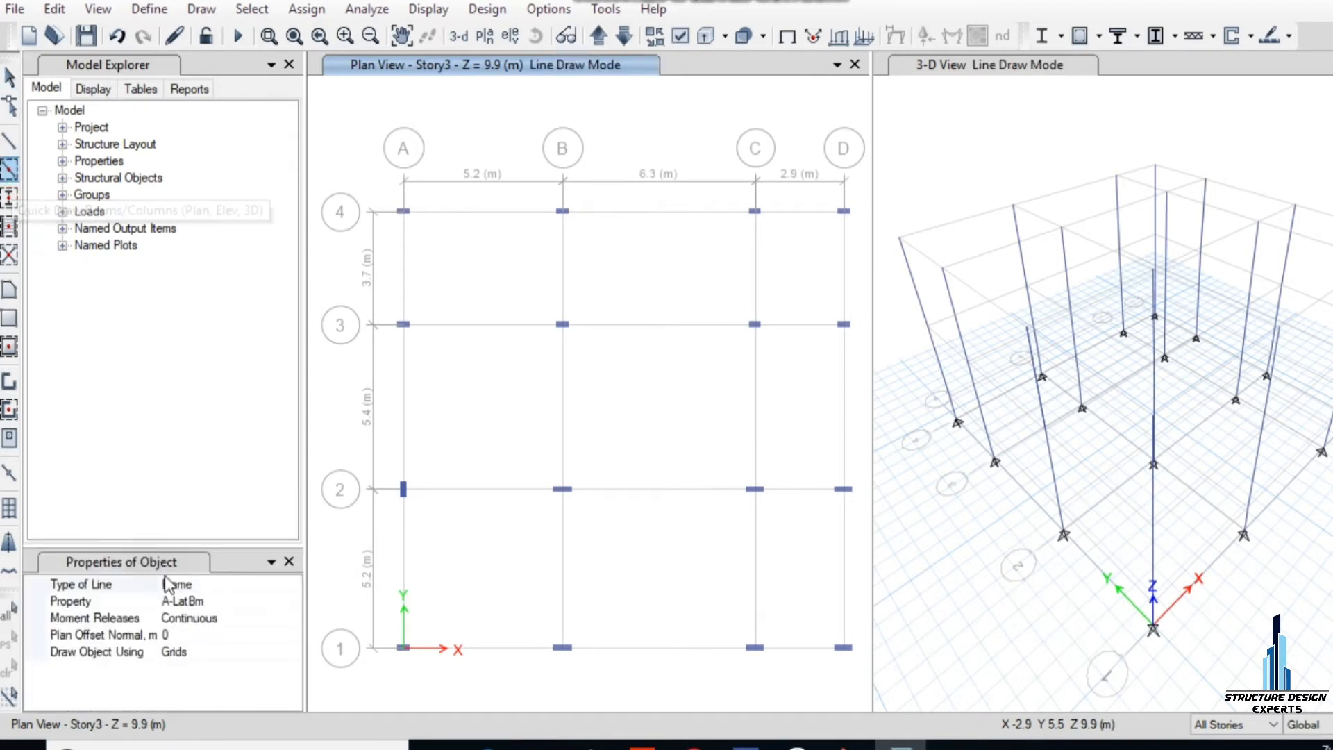
click(221, 588)
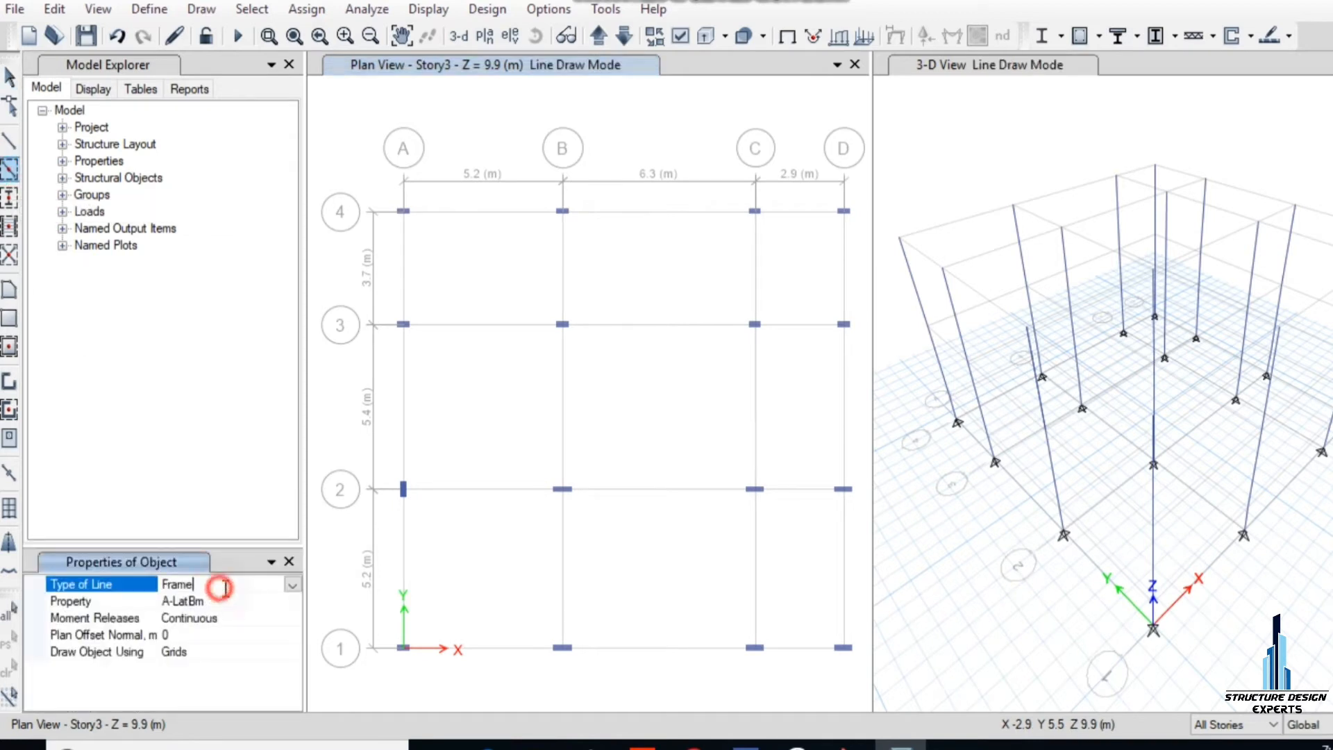
click(291, 587)
click(292, 587)
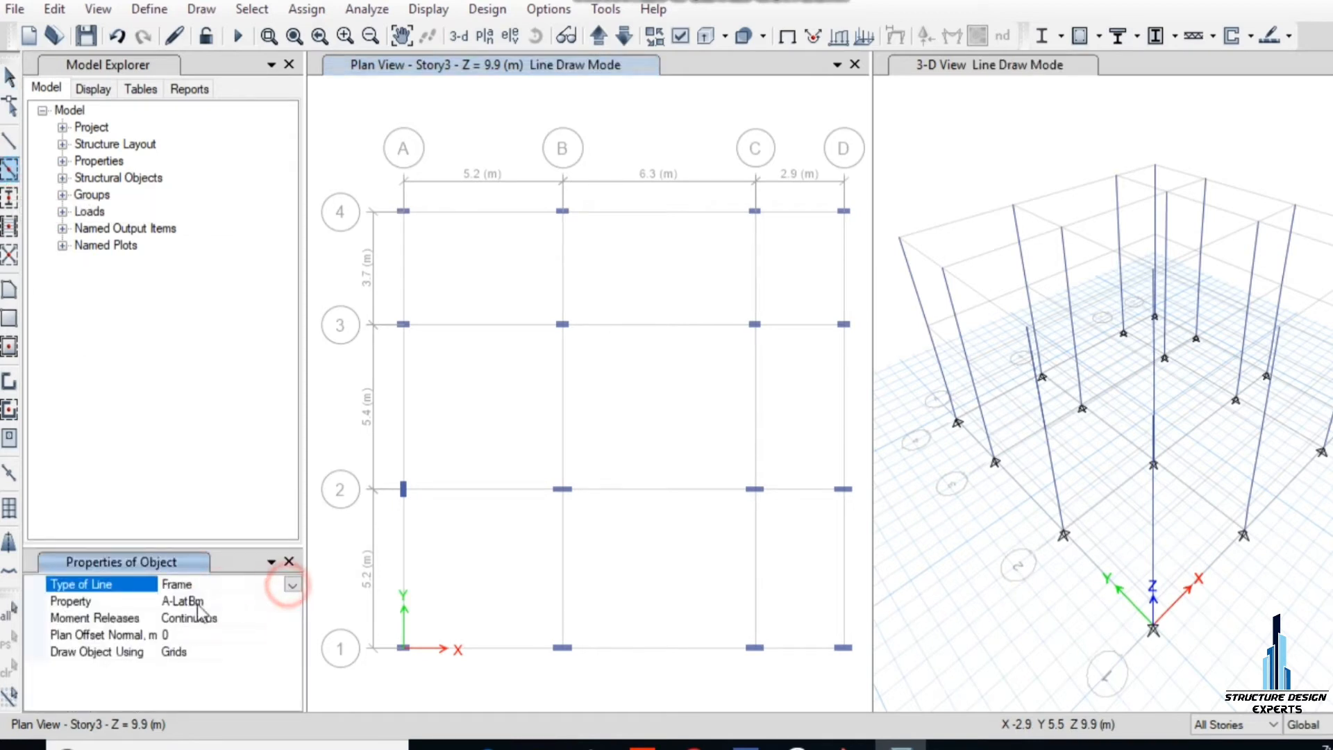
click(111, 601)
click(292, 602)
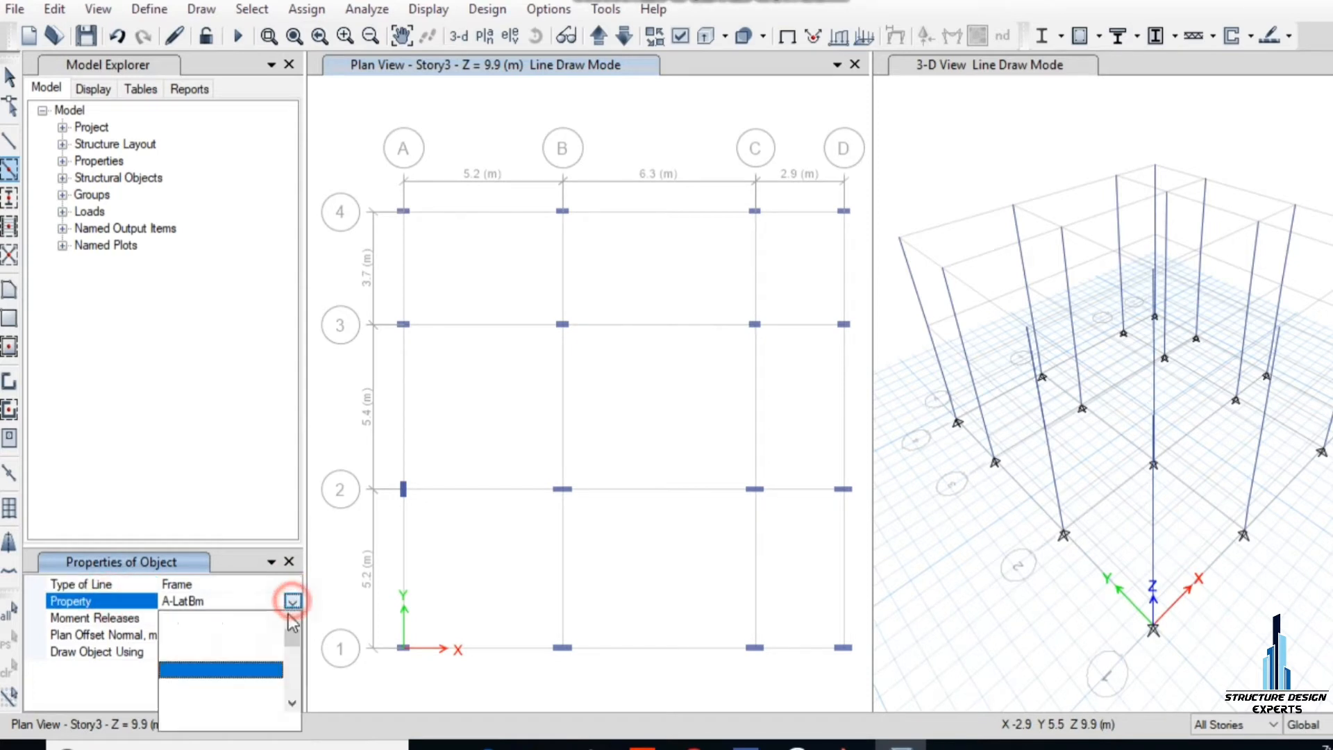
scroll(236, 677, down, 1)
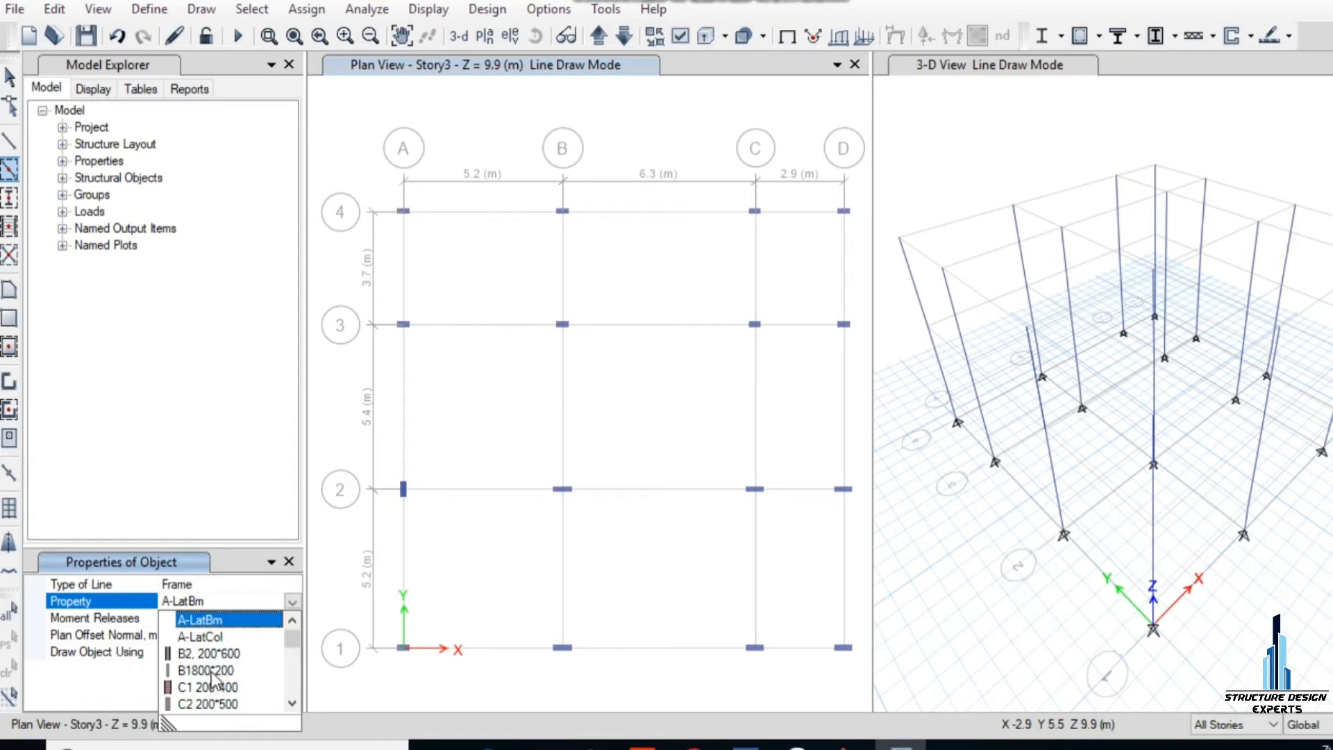
click(214, 671)
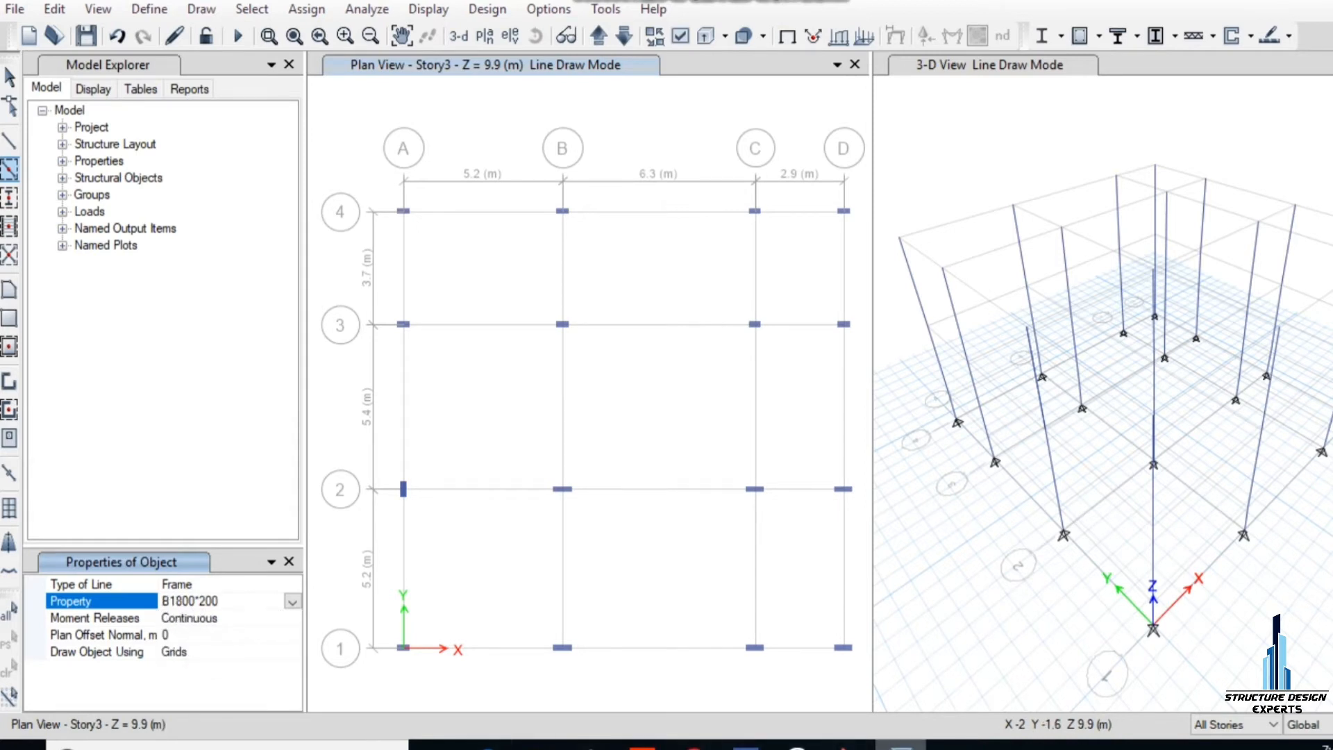
click(849, 744)
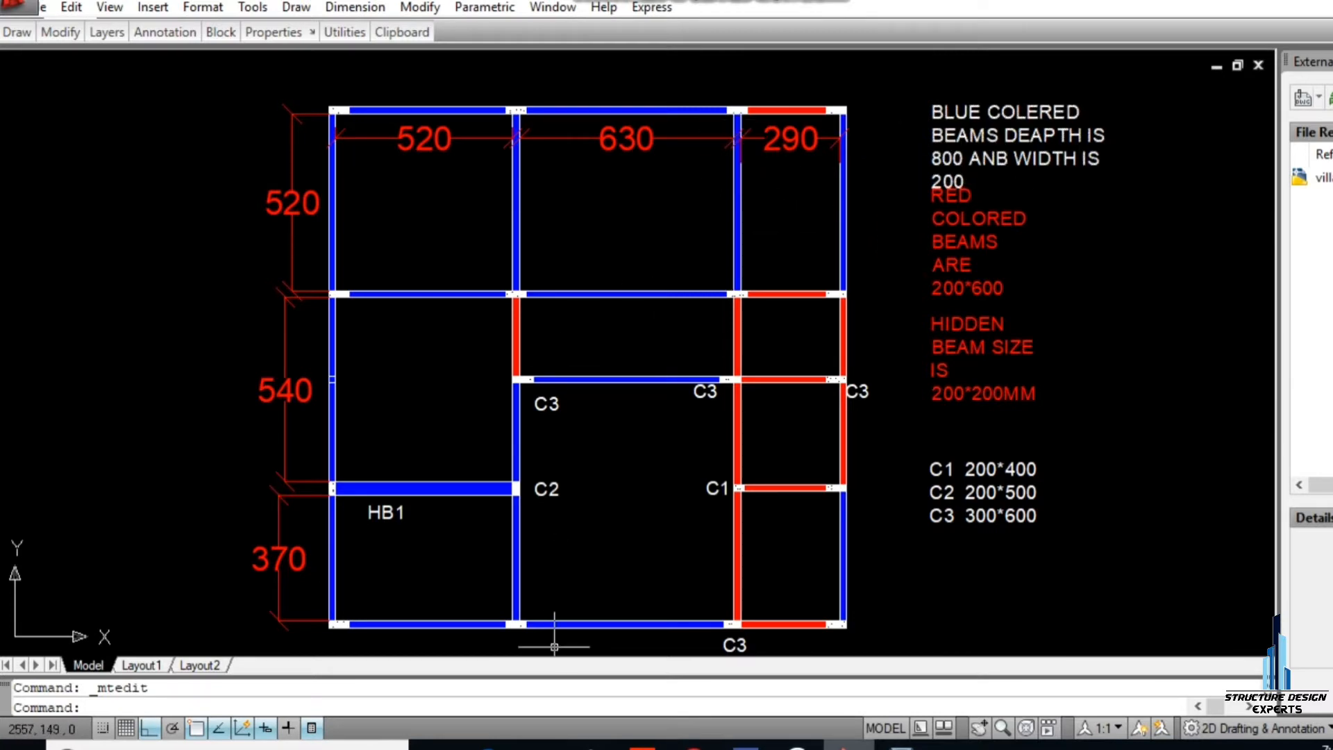
click(901, 745)
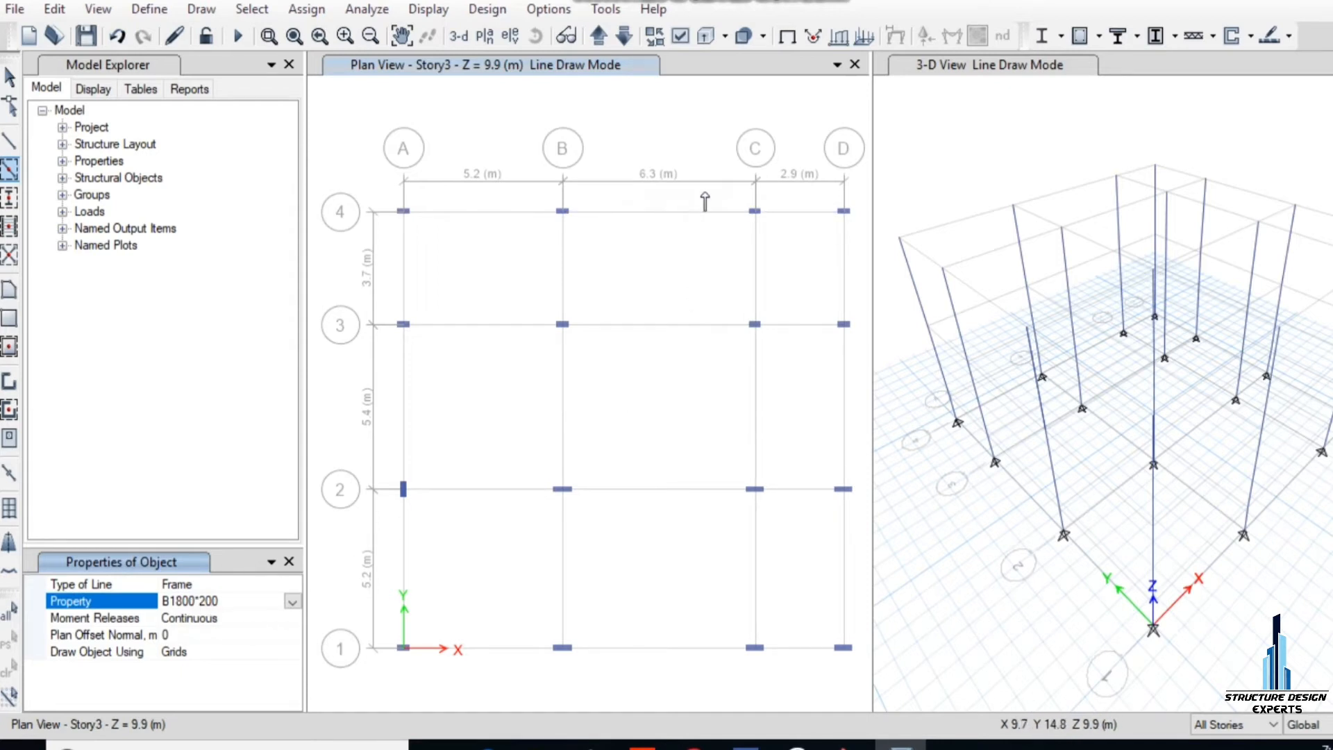
click(722, 161)
drag(718, 159, 368, 690)
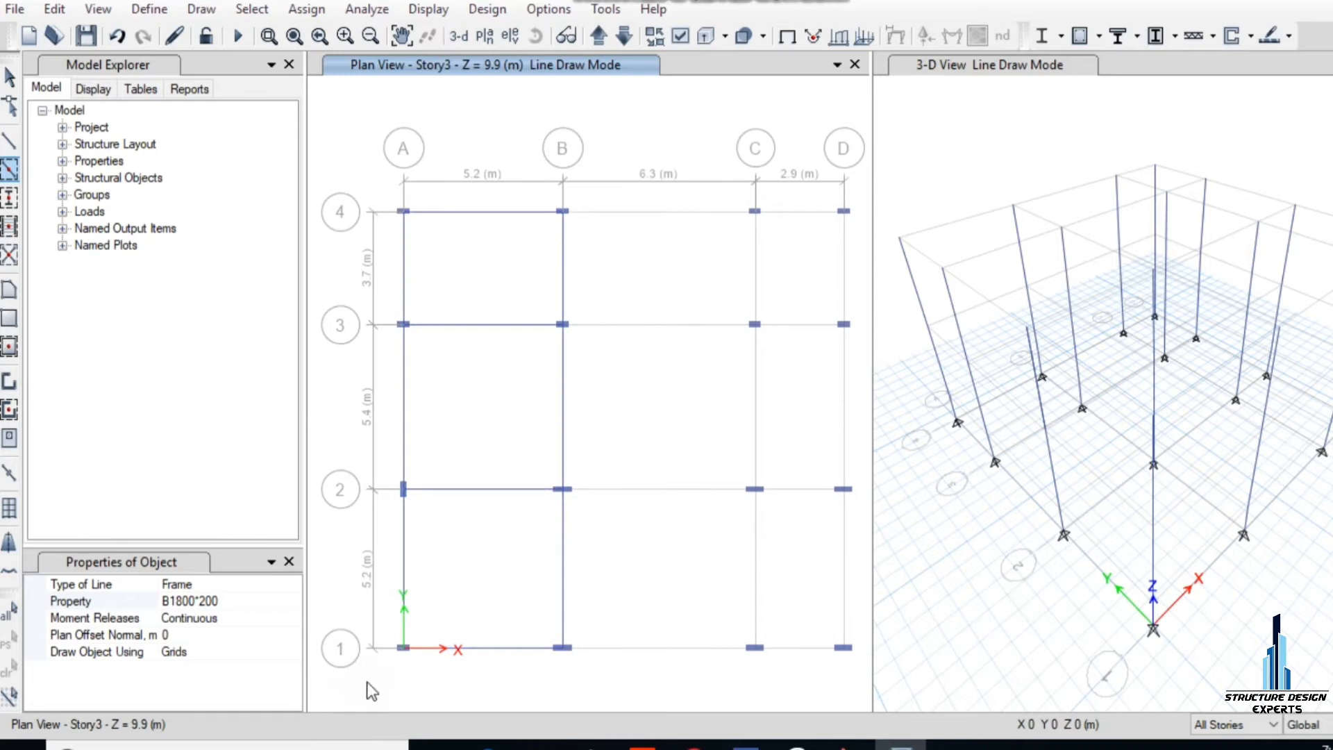
Step: Draw B1800*200 beams between grid lines B and C on grid lines 4, 3, 2 and 1
click(636, 211)
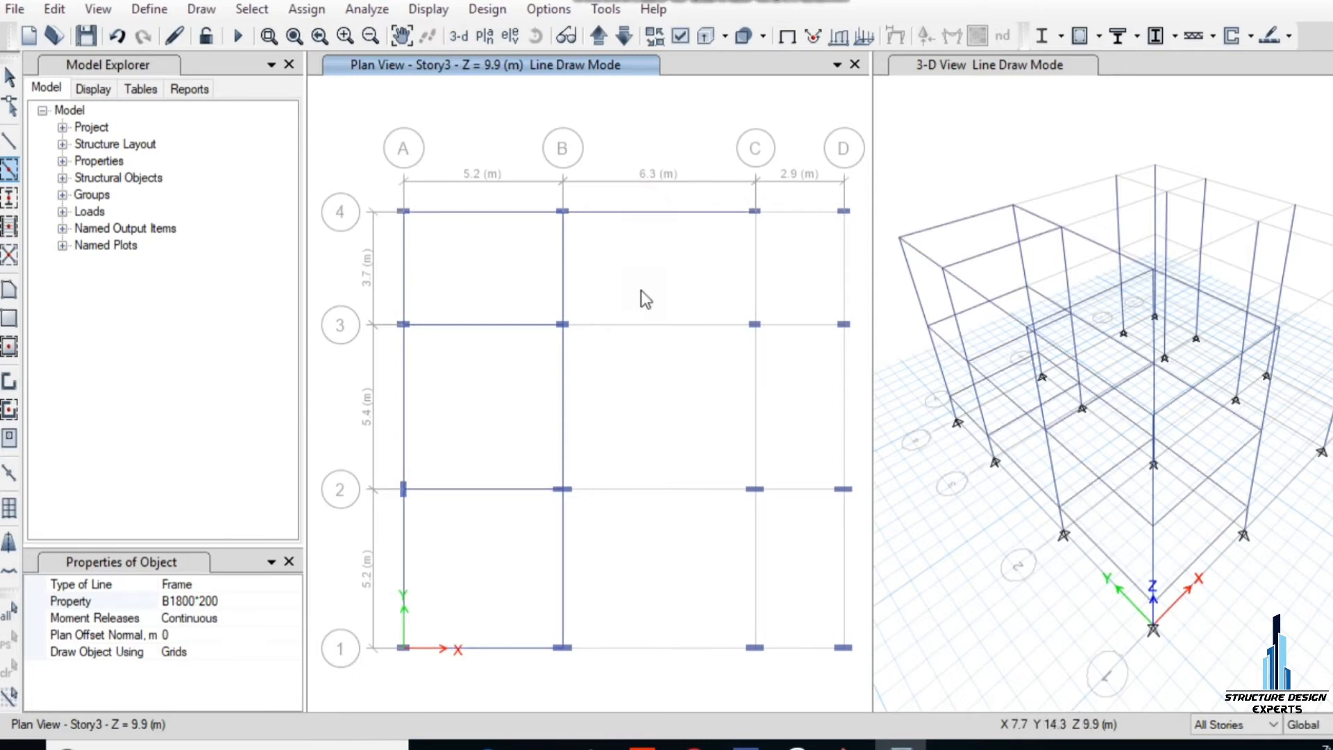
click(635, 489)
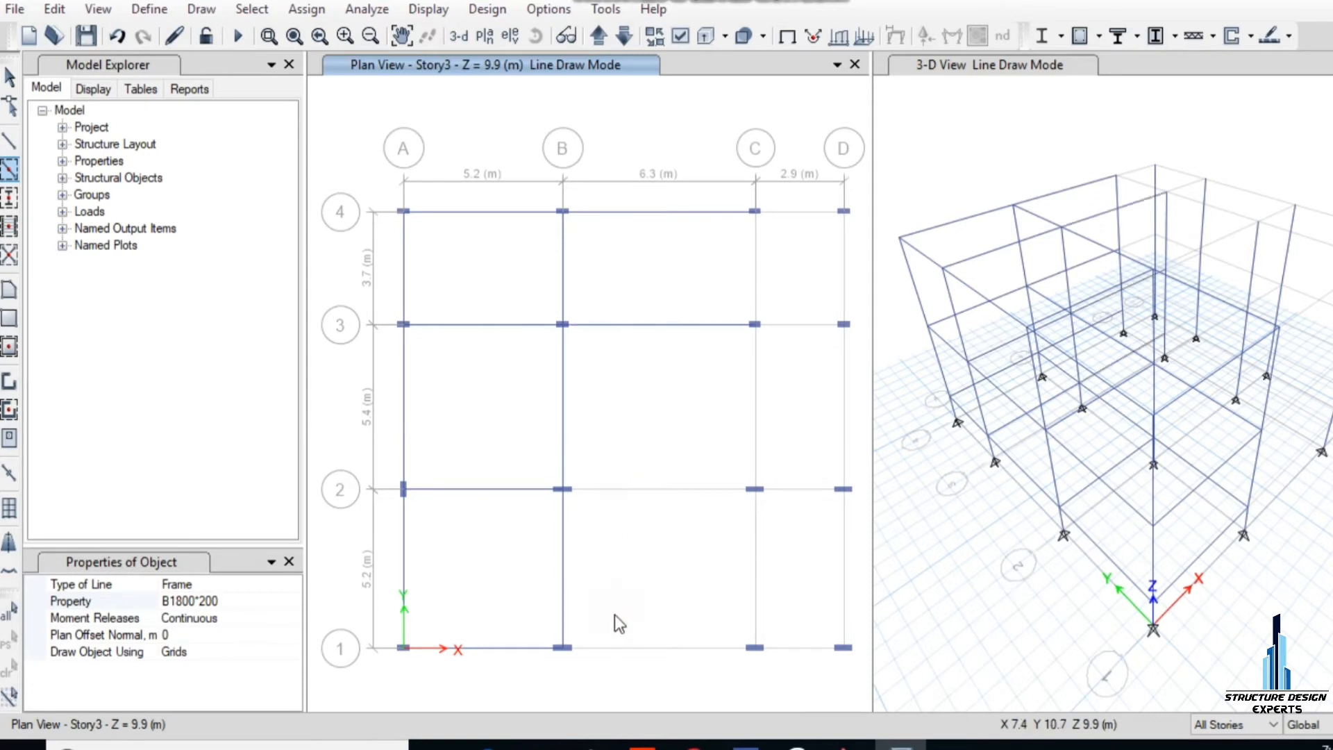
click(649, 648)
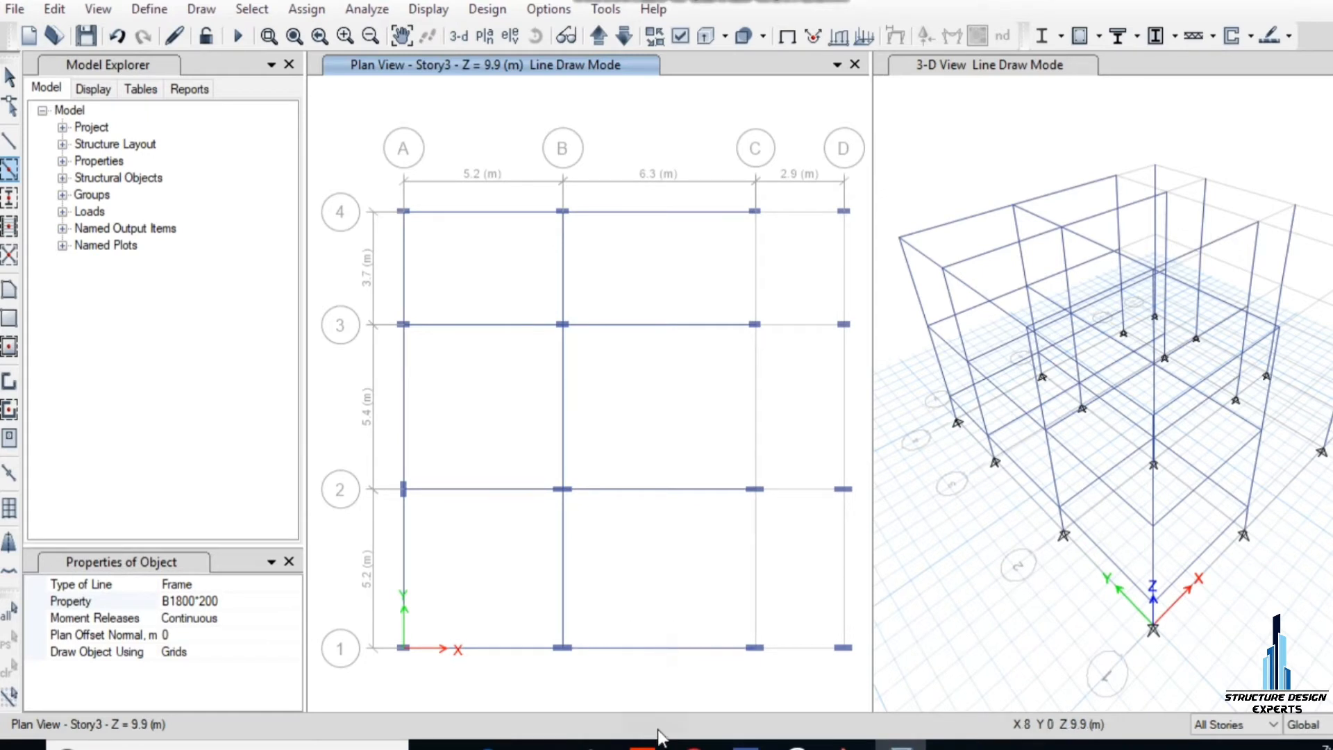
Step: Draw B1800*200 beams along grid lines C and D in every bay from grid line 1 to 4
click(756, 586)
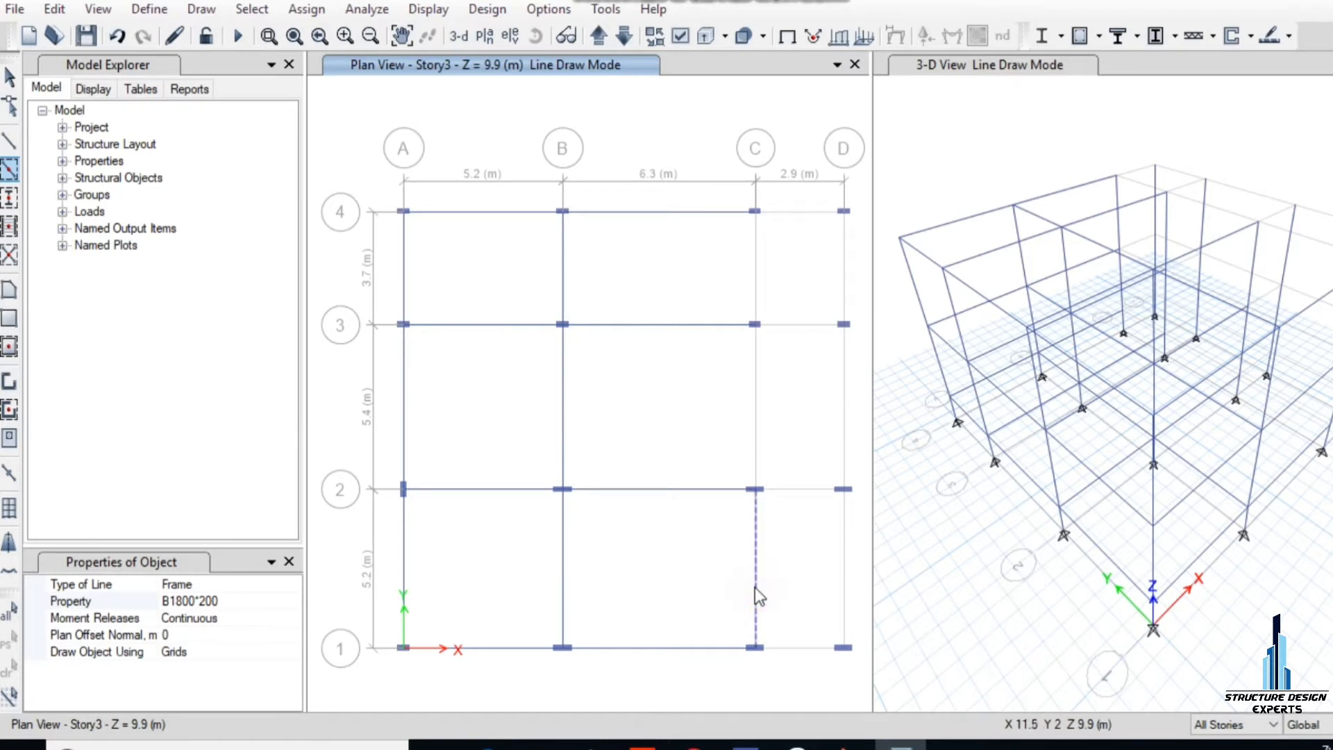
click(759, 434)
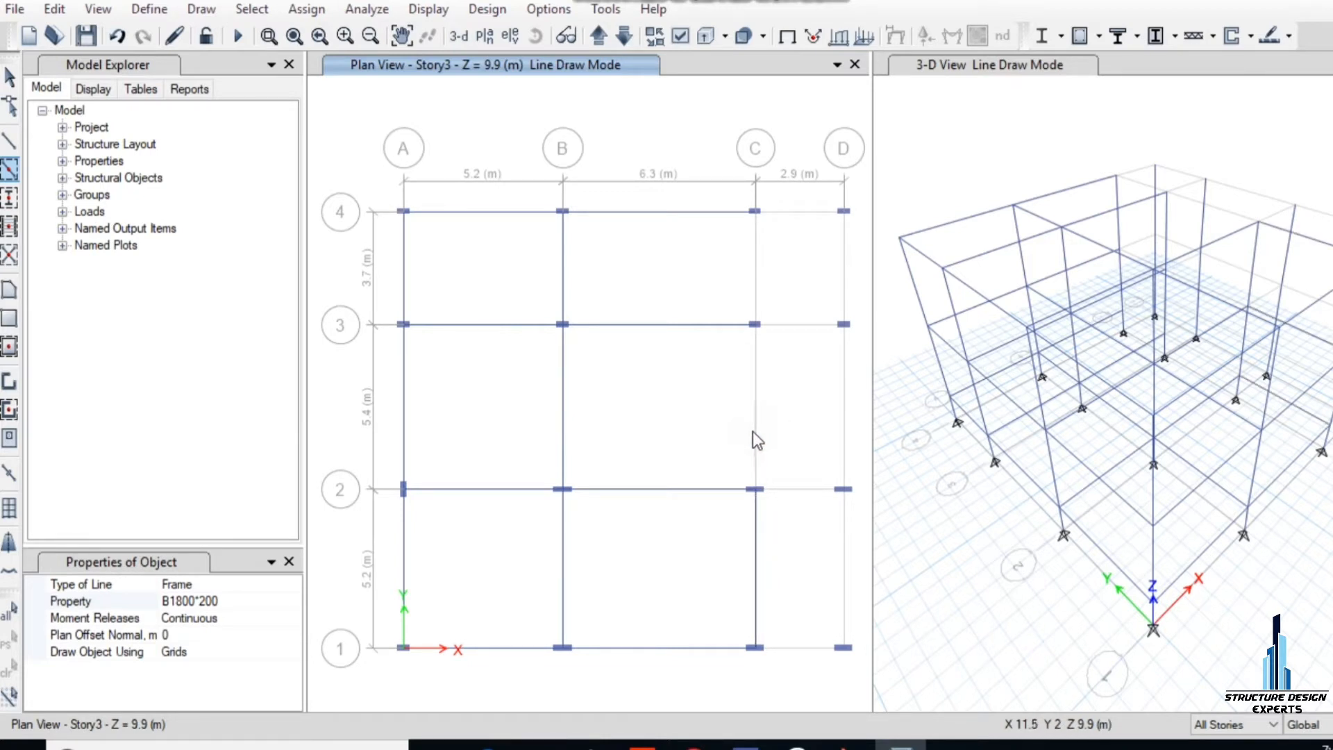
click(754, 432)
click(756, 284)
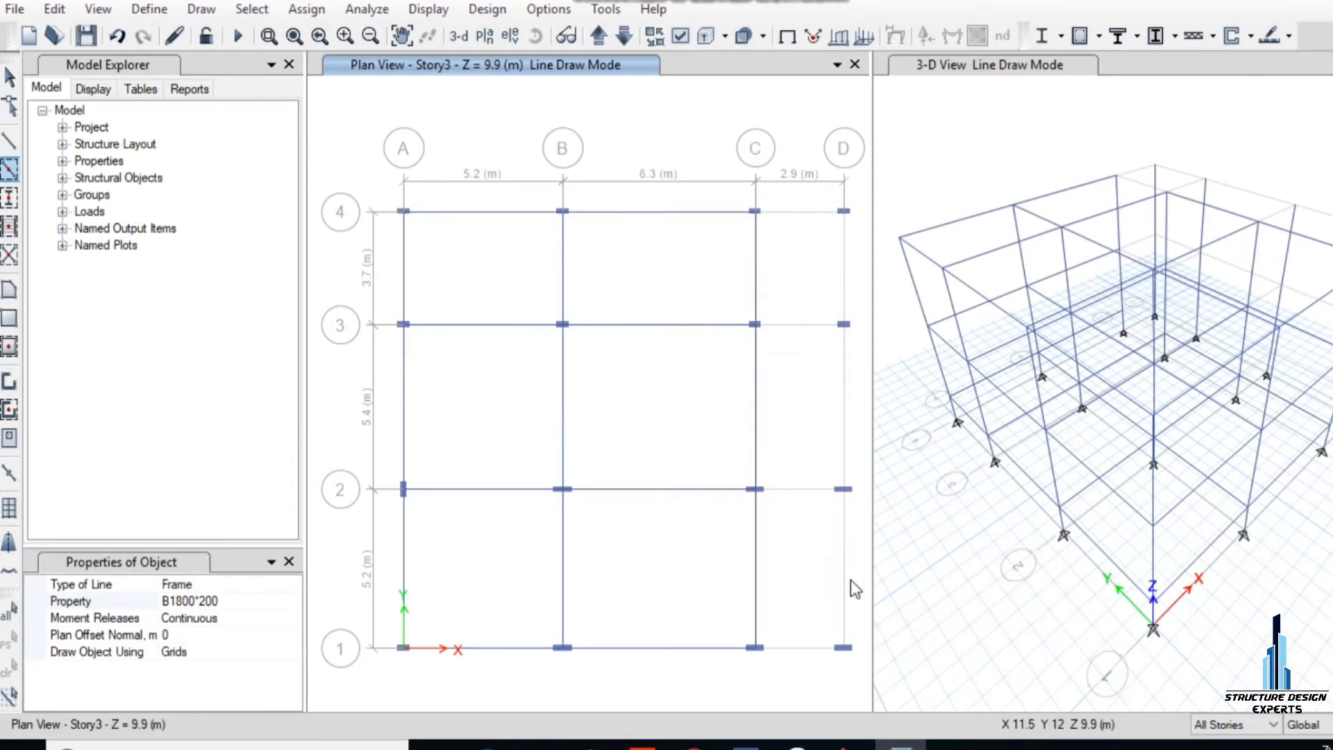
click(841, 596)
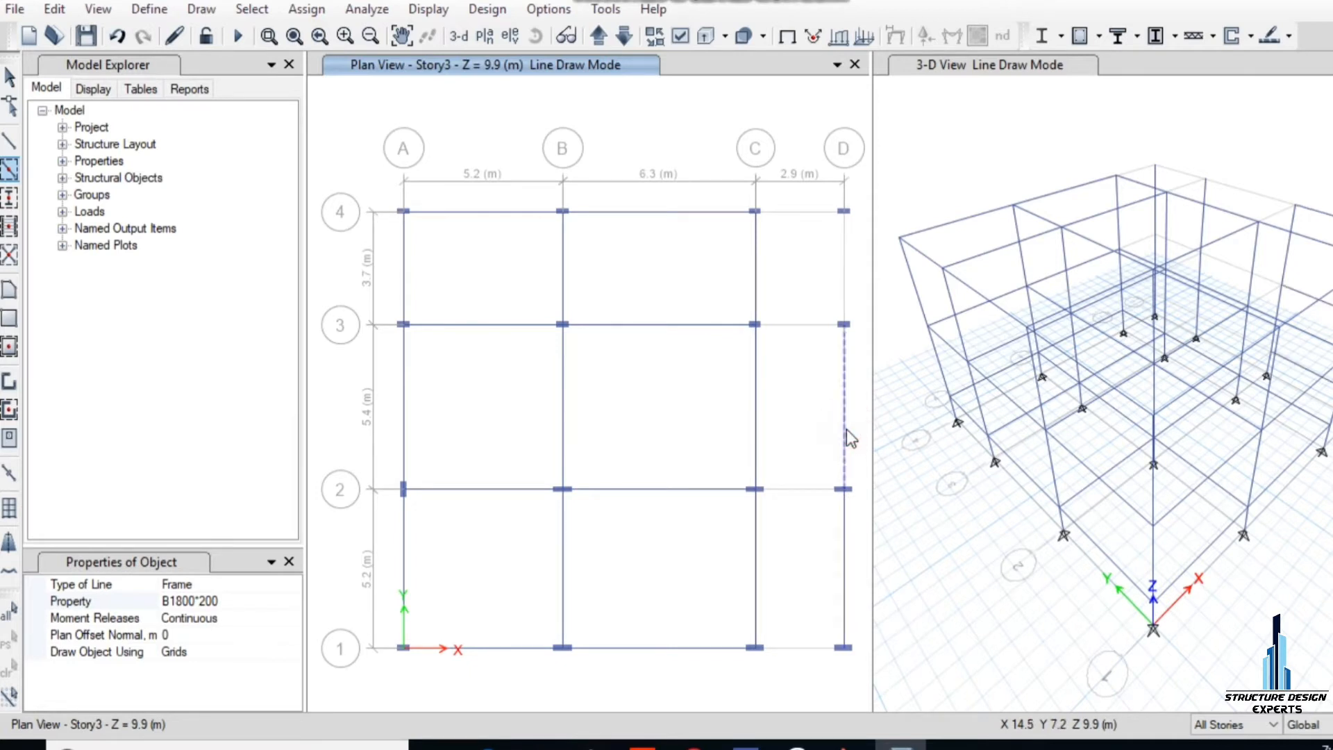
click(842, 283)
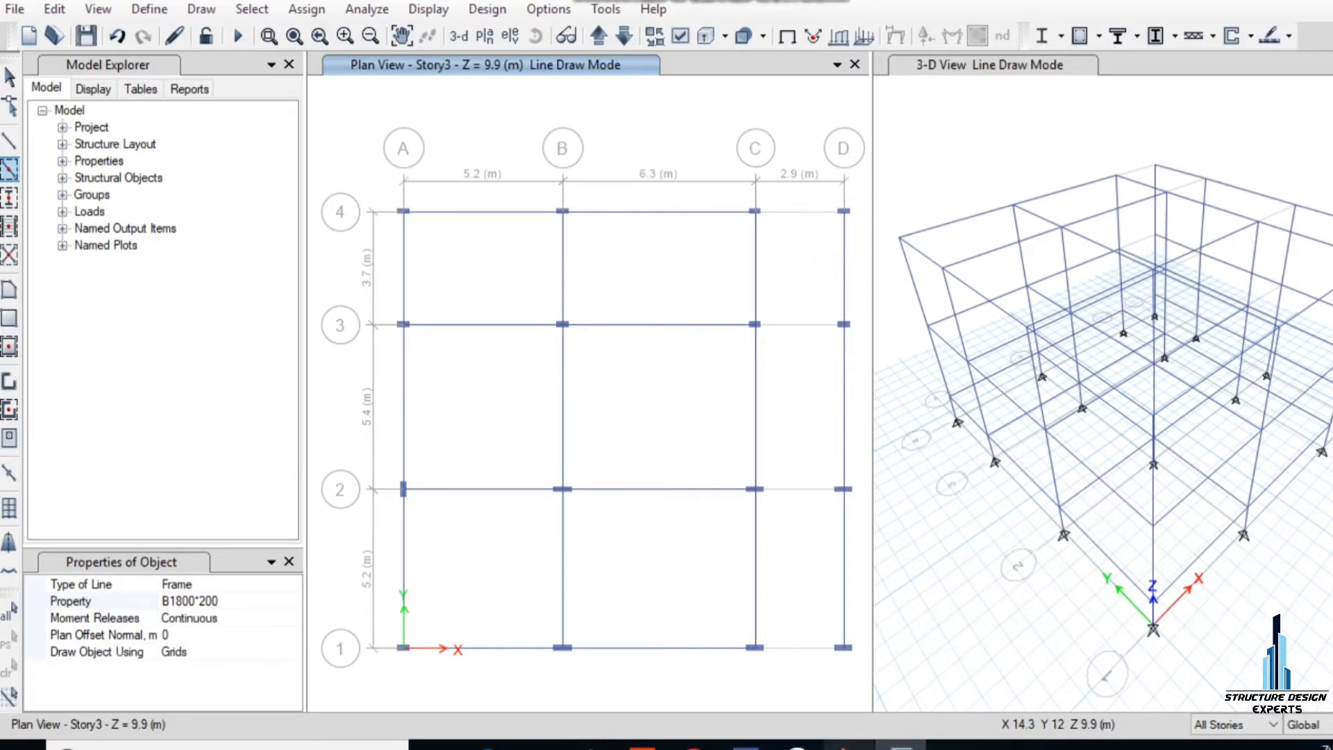
Step: Check the red beams in the AutoCAD plan, and draw B2, 200*600 beams in ETABS between C and D on grid lines 4, 3, 2 and 1
mouse_move(848, 745)
click(901, 745)
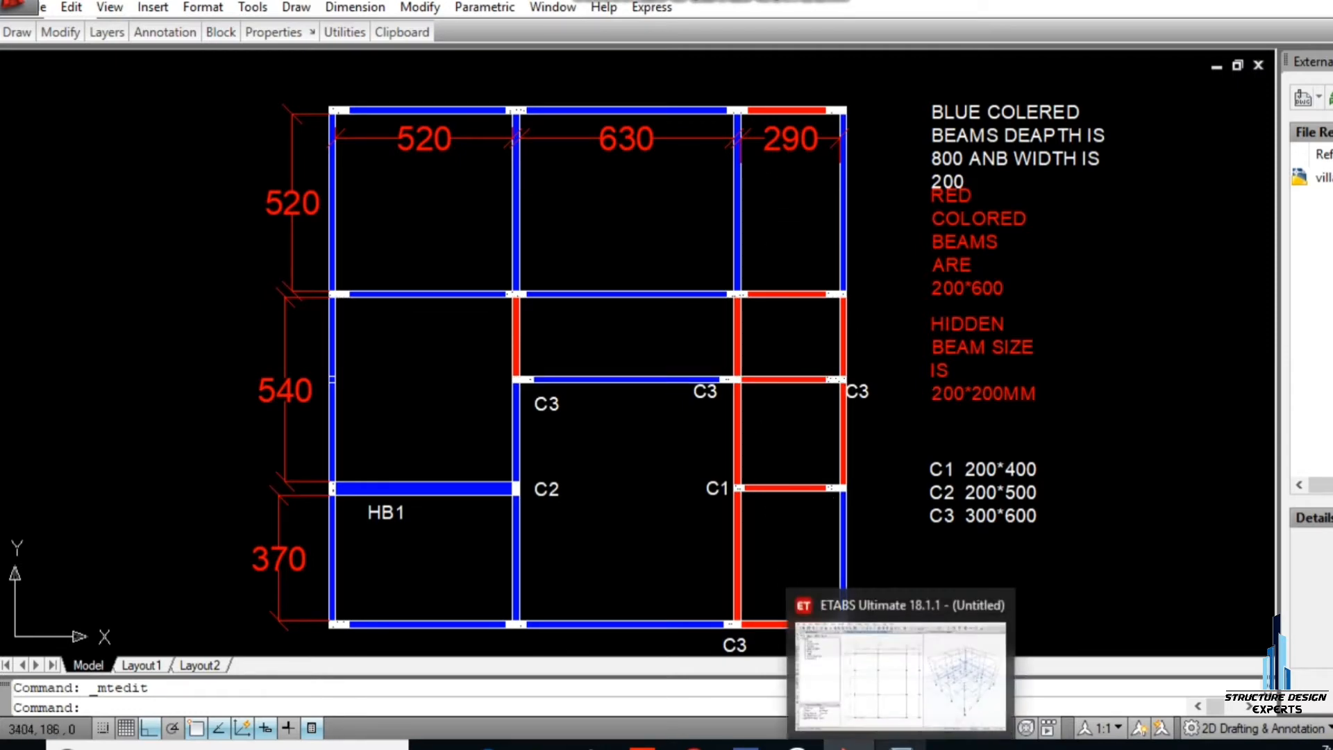
click(901, 744)
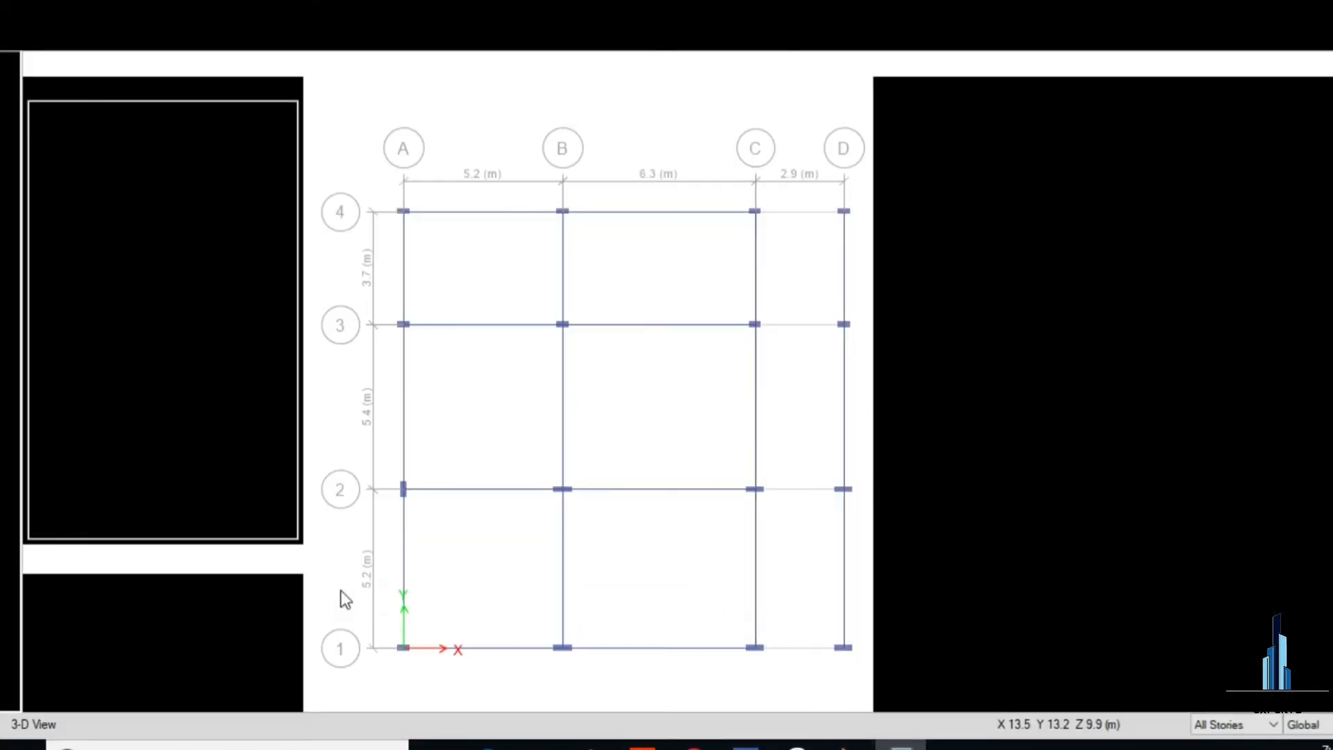
click(243, 601)
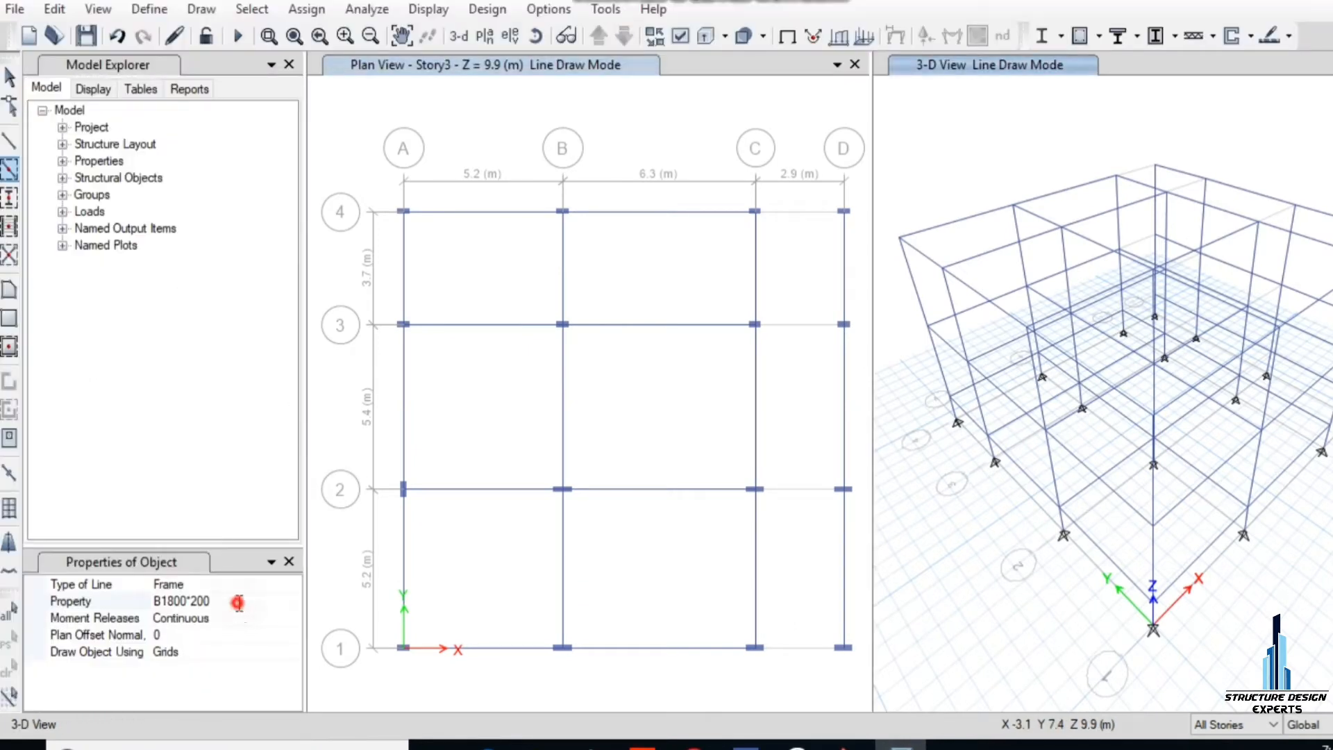
click(292, 601)
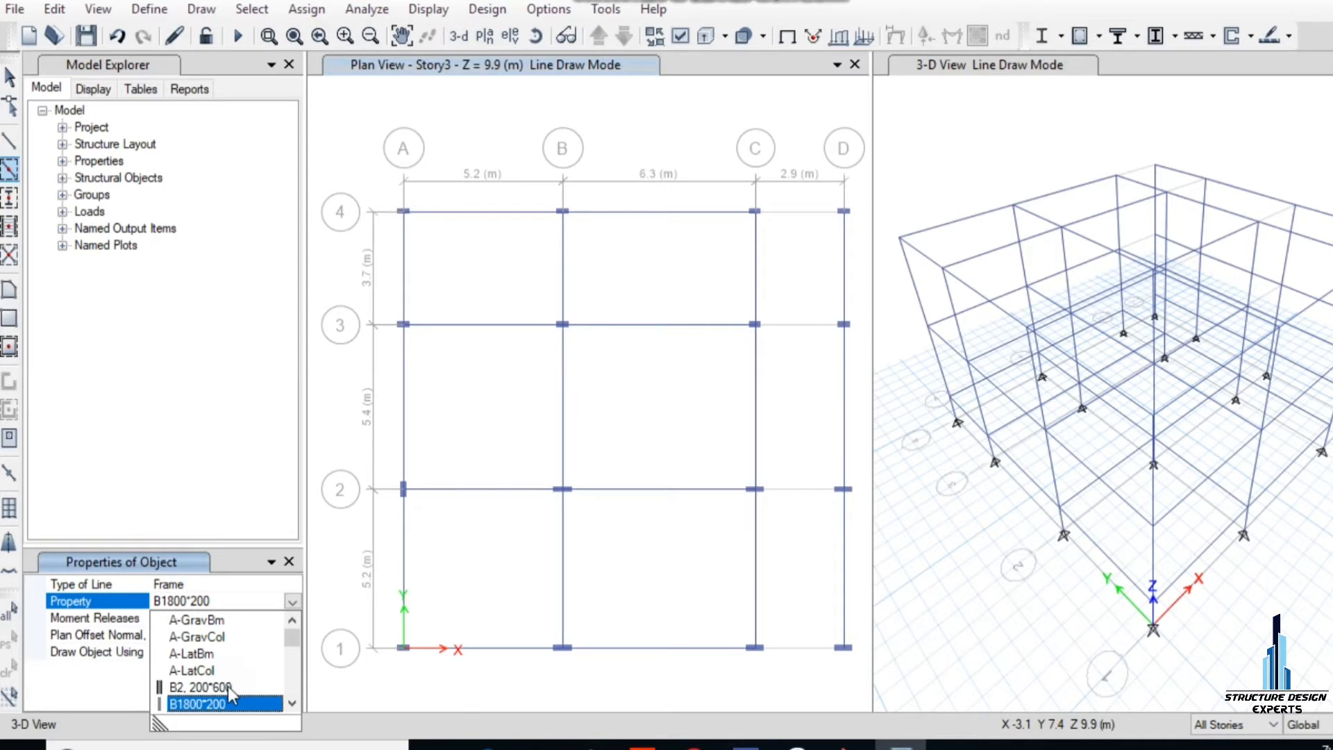
click(227, 686)
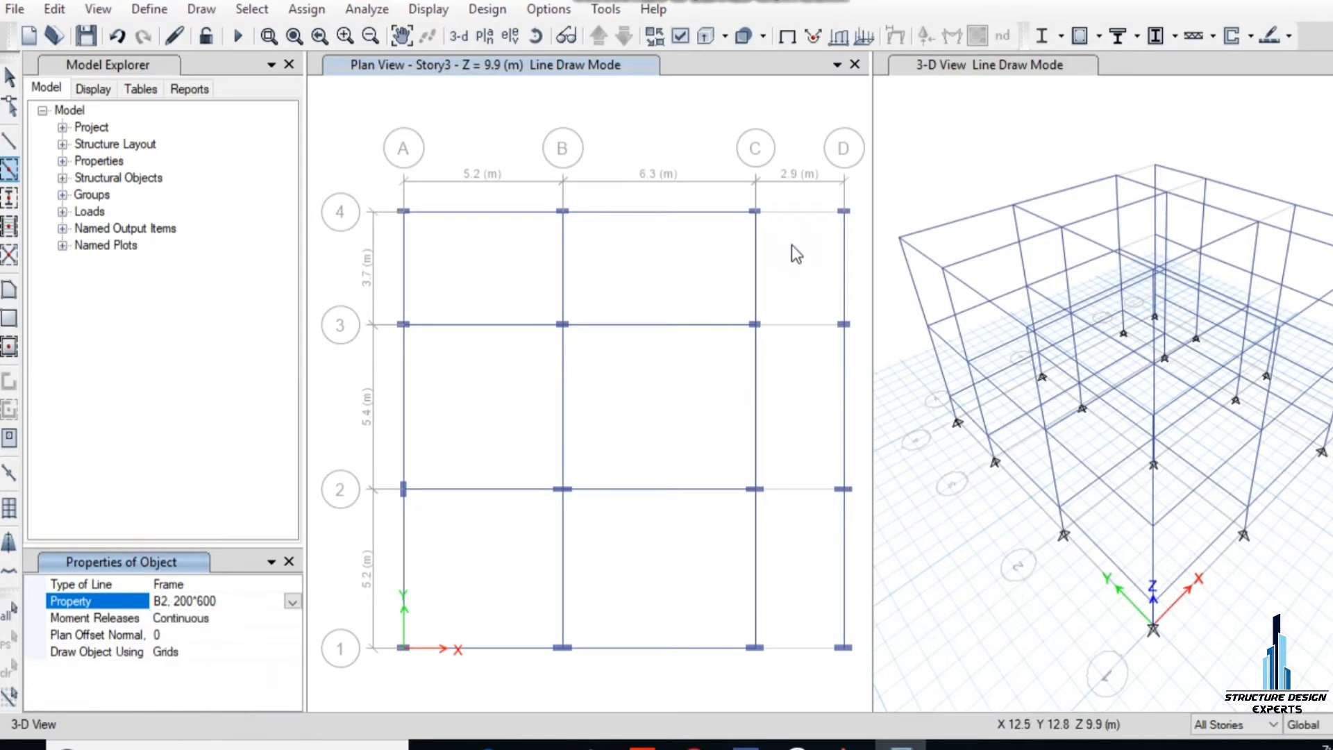
click(790, 209)
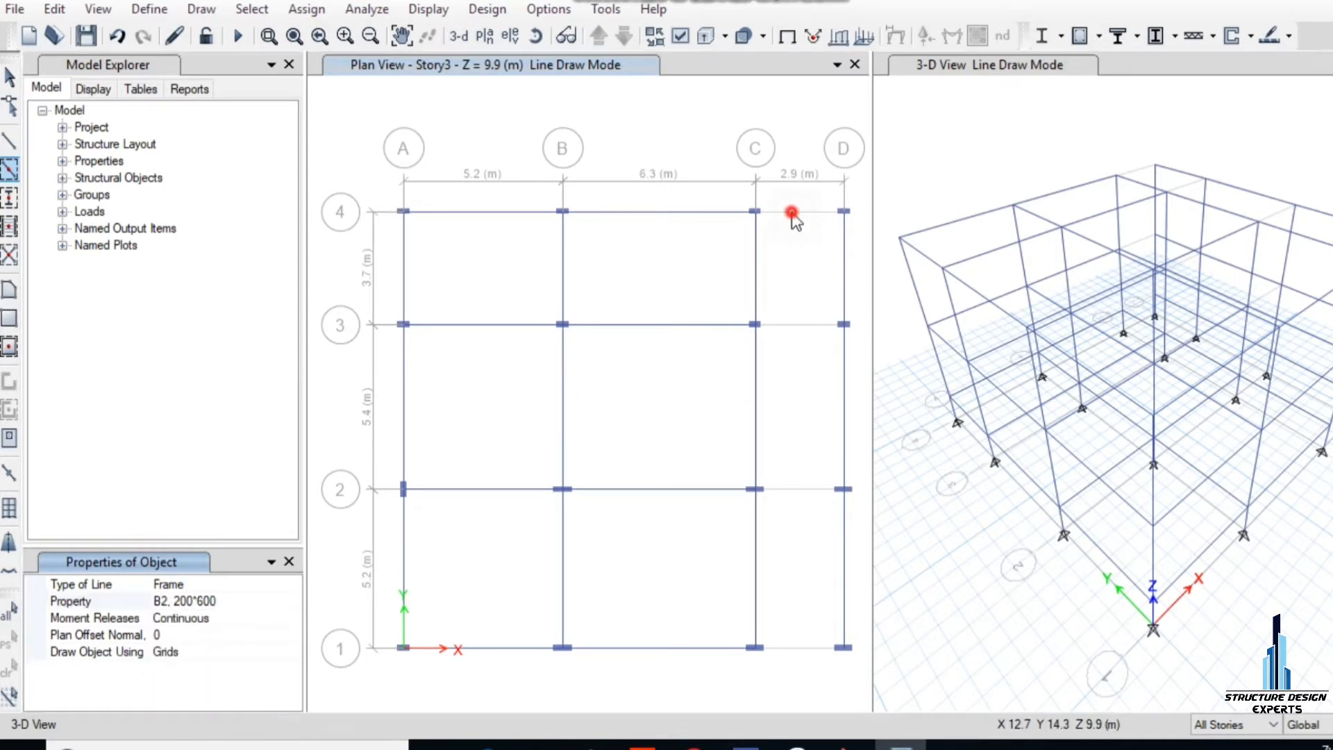
click(791, 324)
click(797, 490)
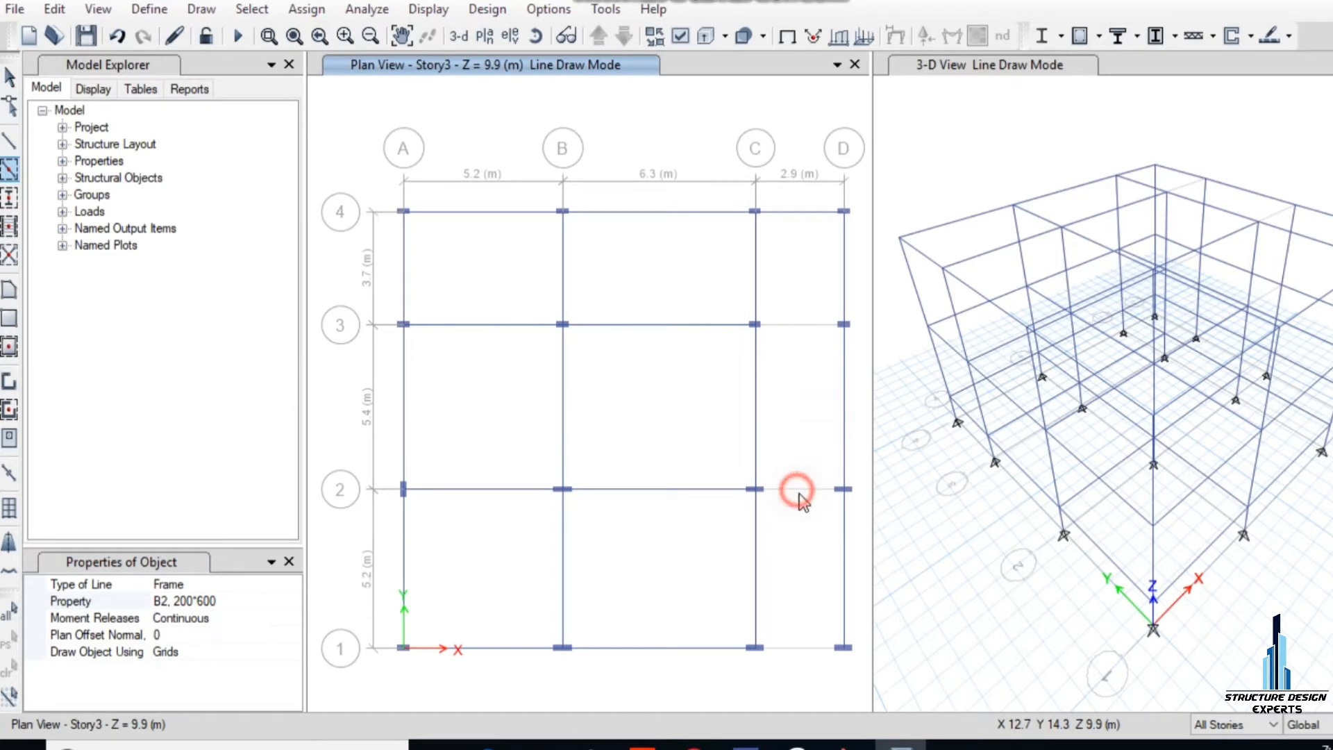
click(790, 648)
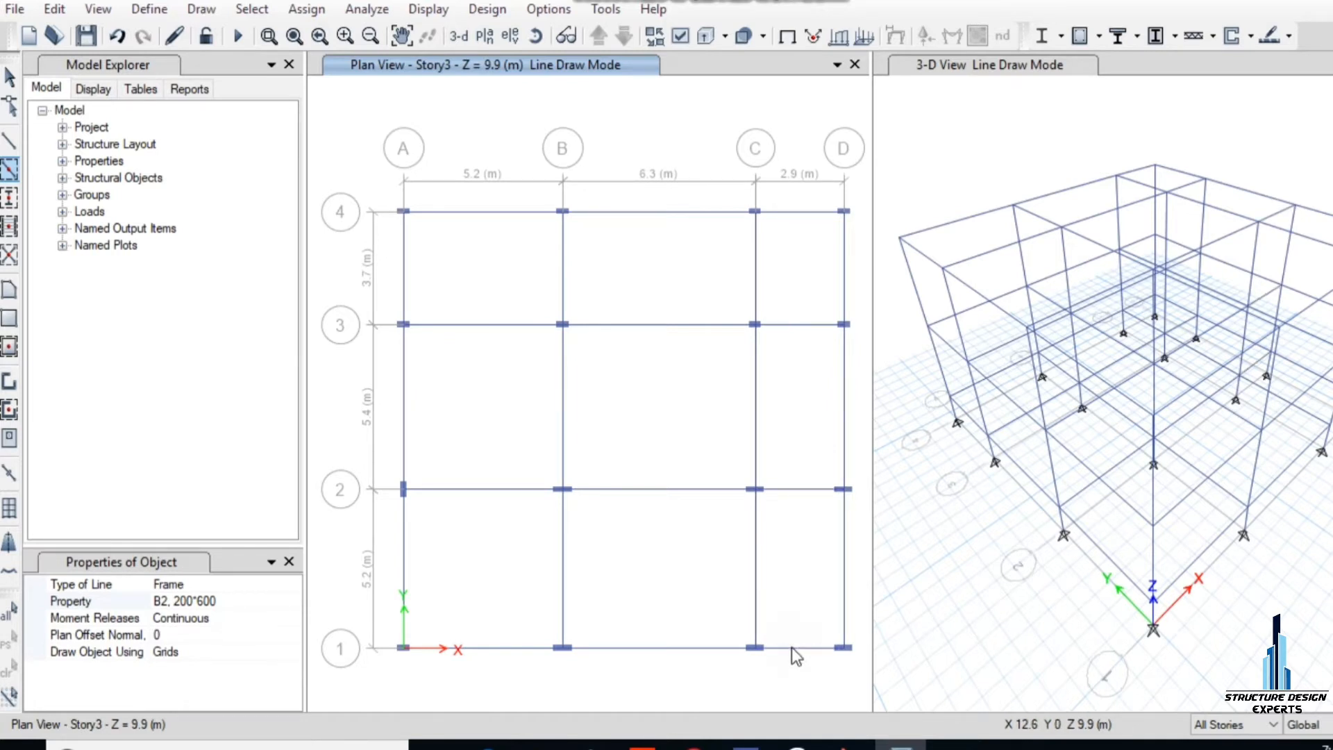
Step: Check the AutoCAD beam layout and draw an A-LatBm beam across grid lines C and D, about 2.1 m from grid line 1
click(12, 147)
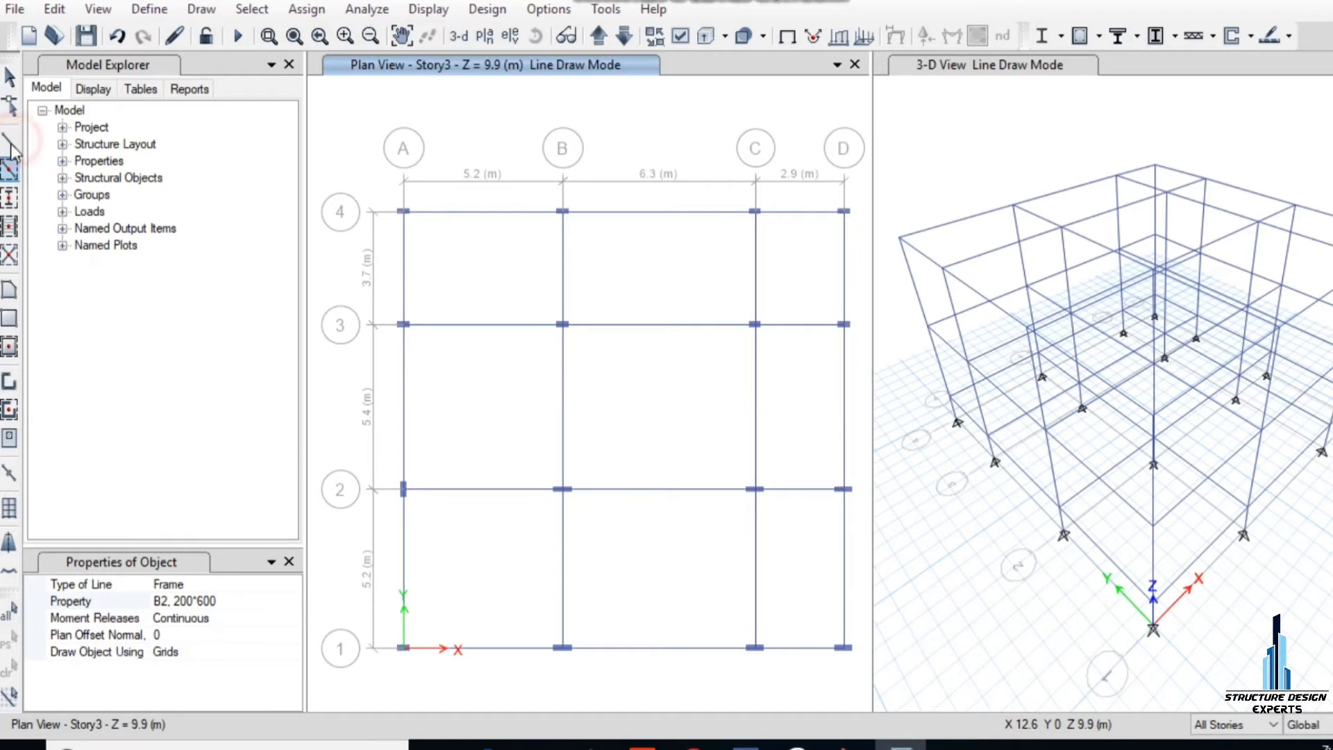
click(12, 145)
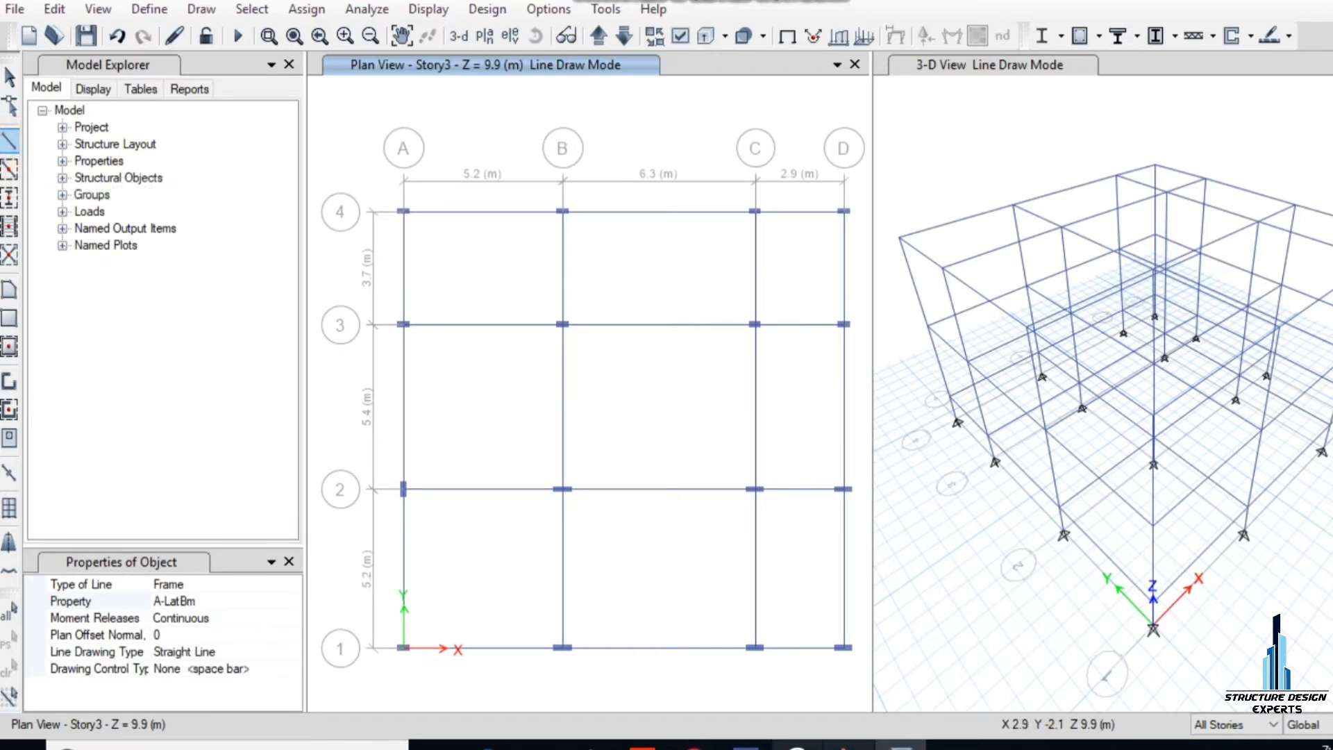
click(845, 746)
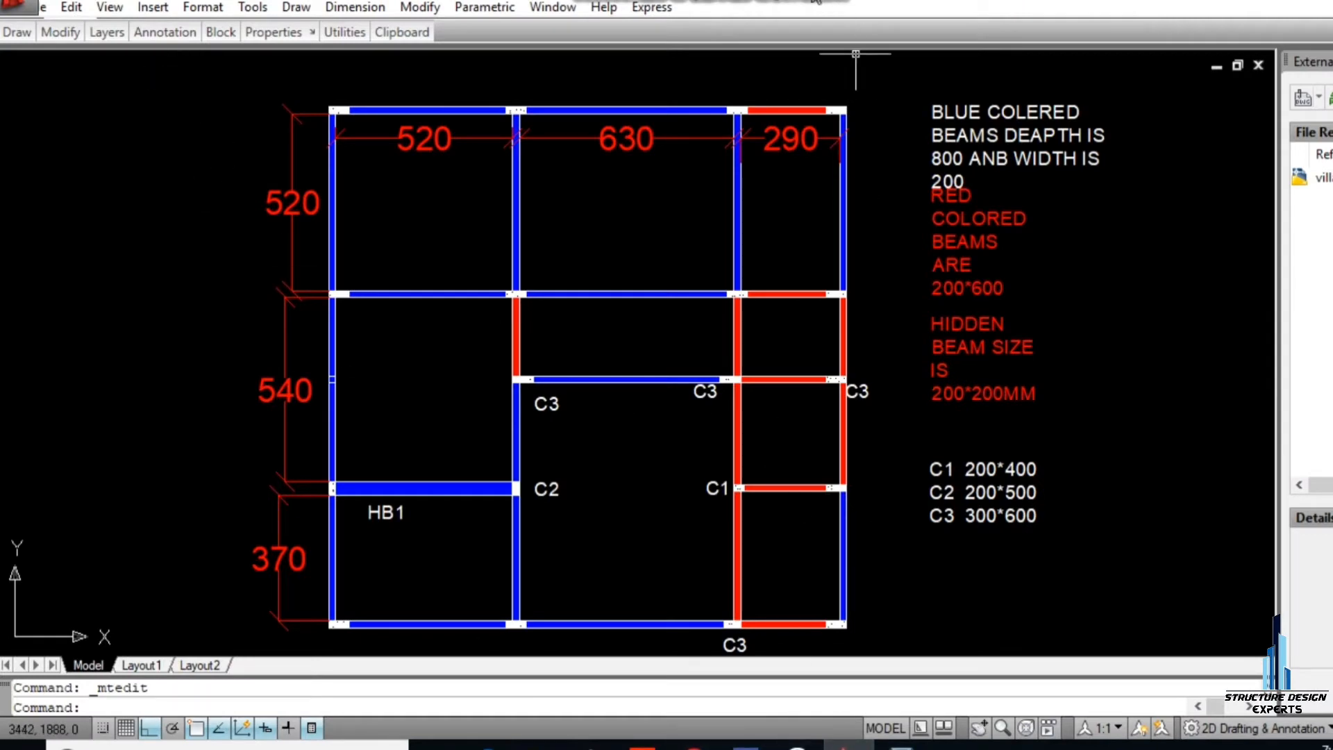
click(902, 746)
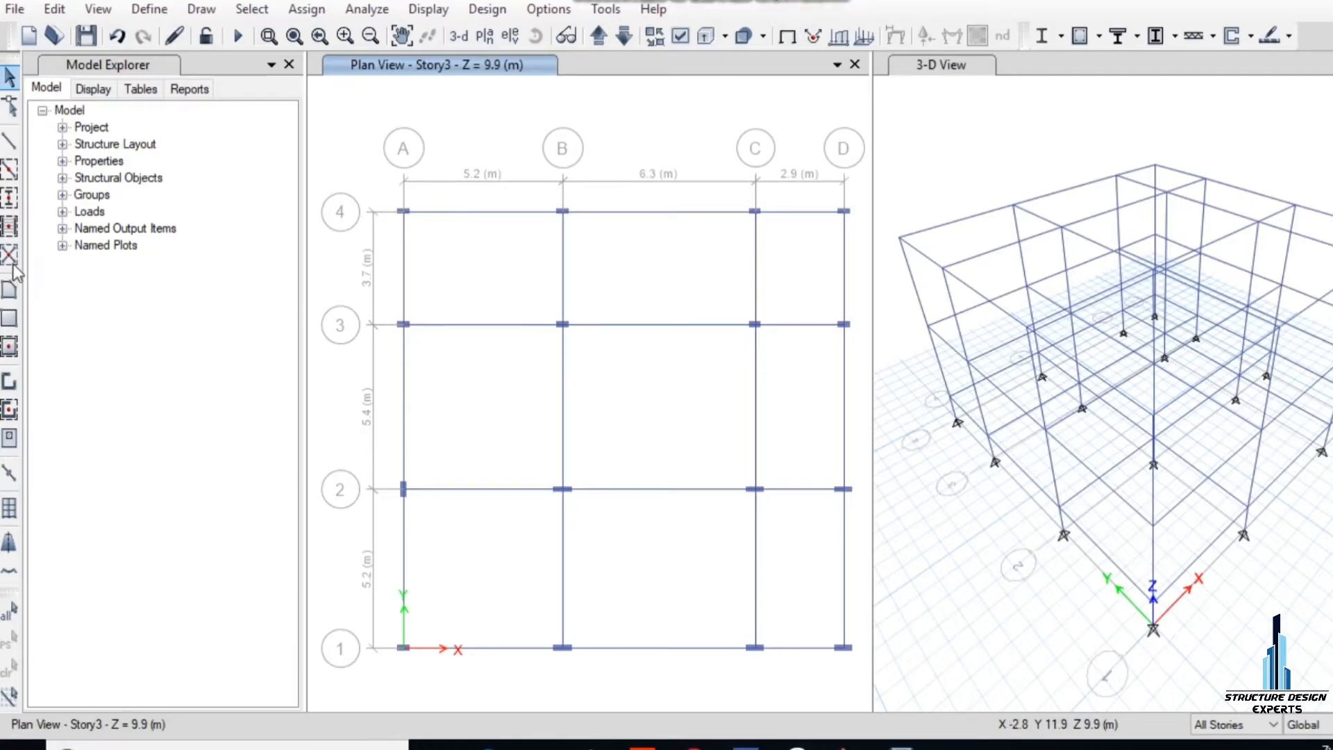
click(9, 141)
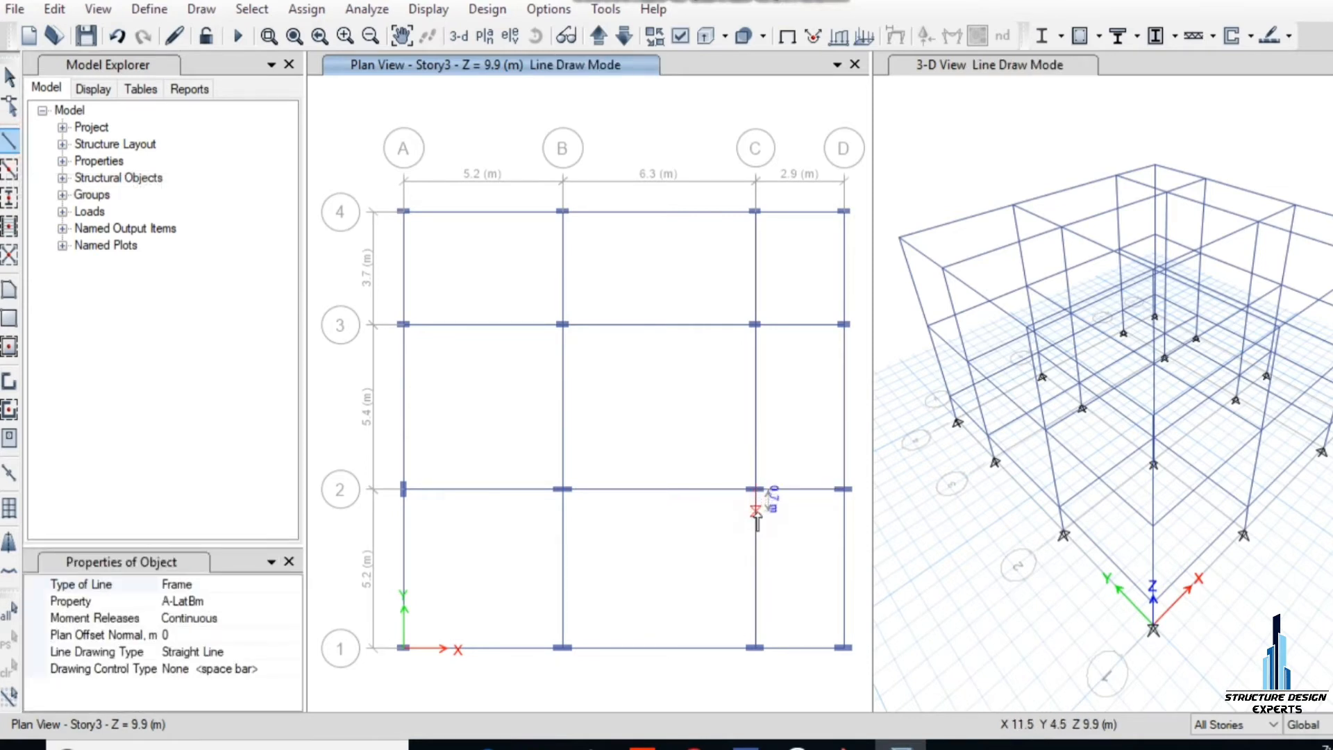
click(754, 582)
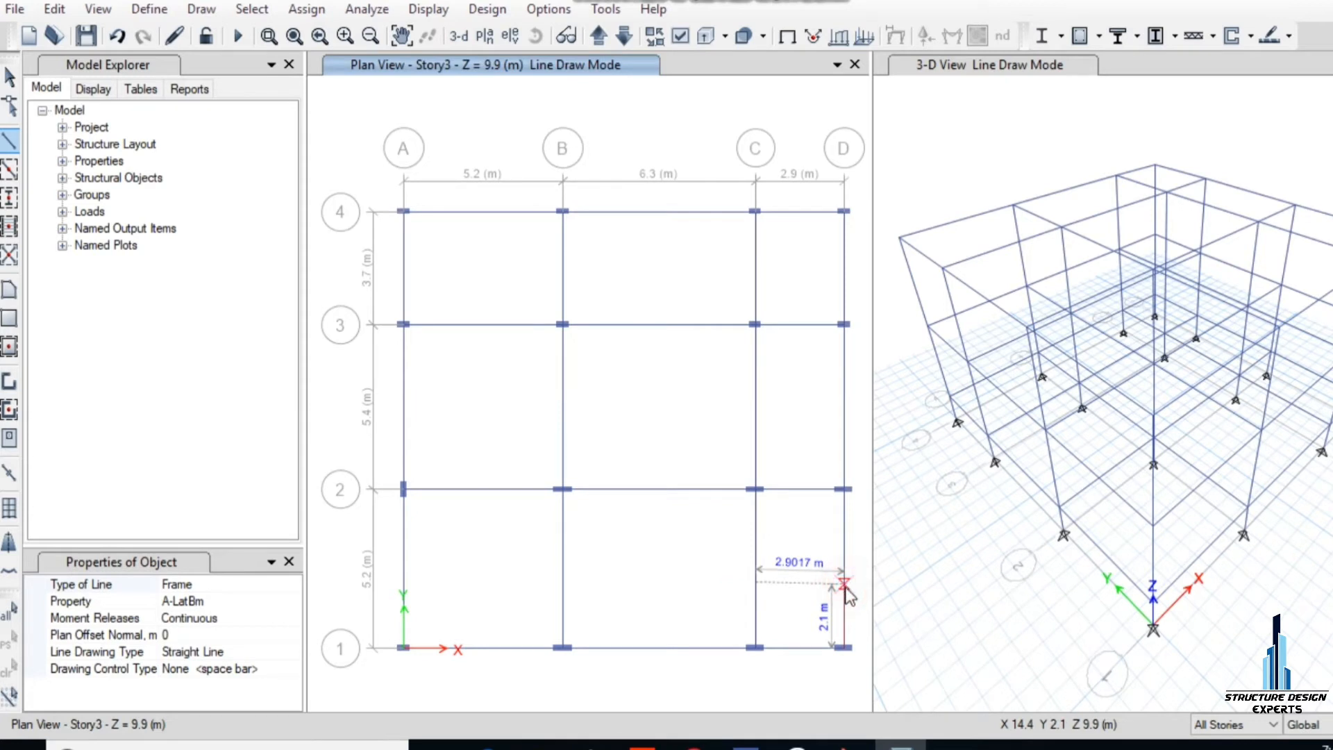
double_click(806, 633)
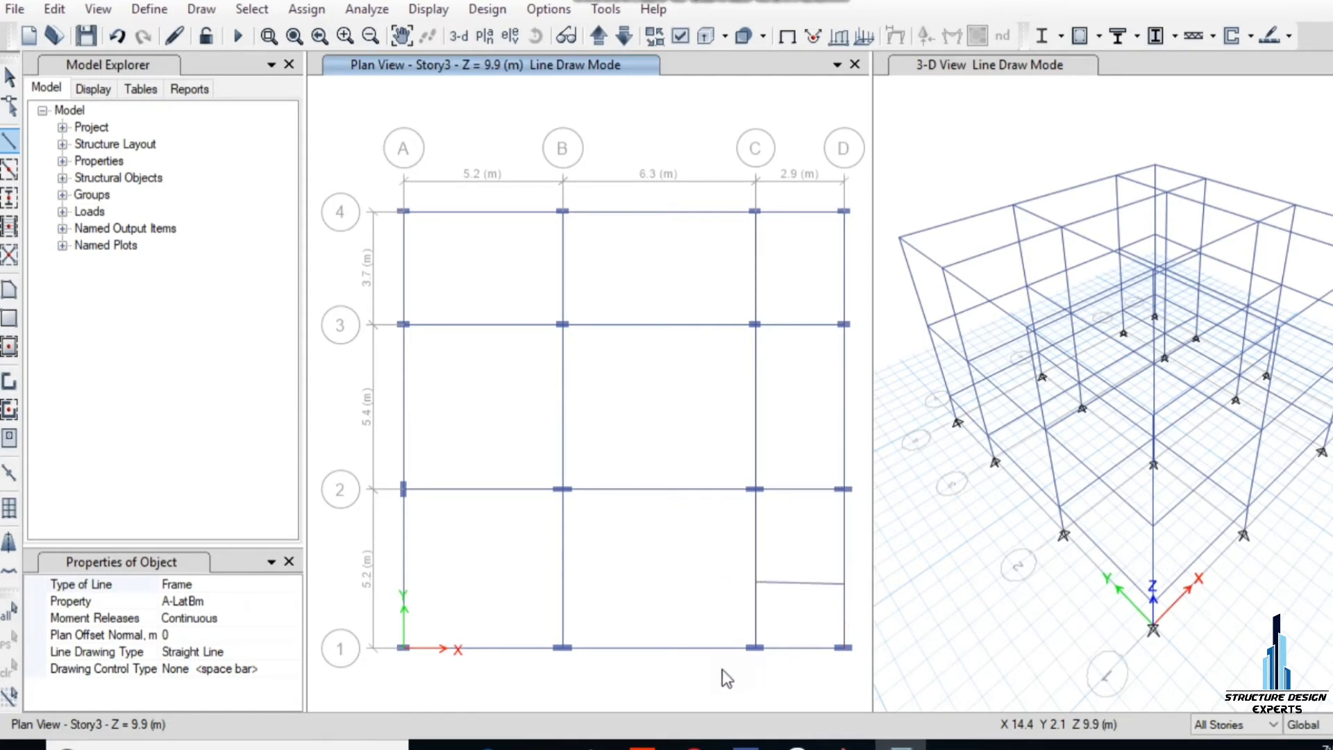
key(Escape)
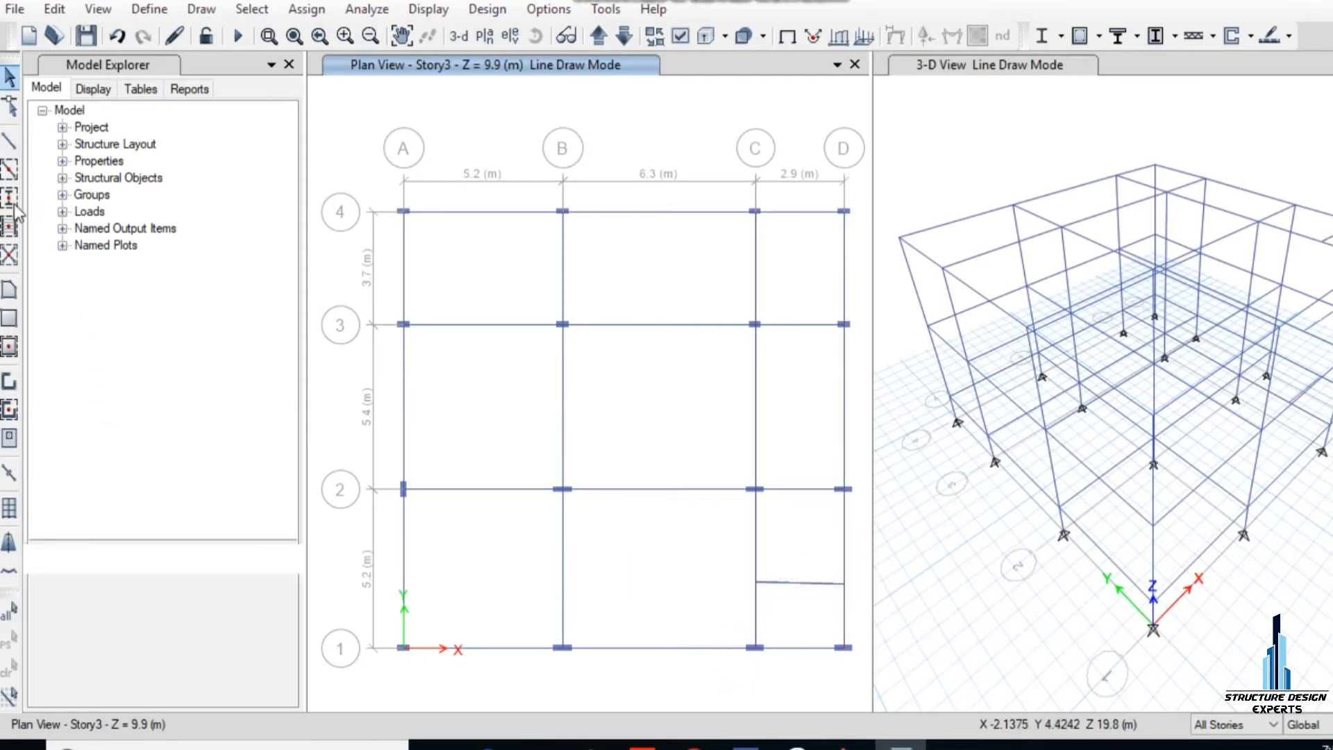
Step: Check the section assignment of the new beam between grid lines C and D, and delete the beam
click(789, 582)
right_click(822, 593)
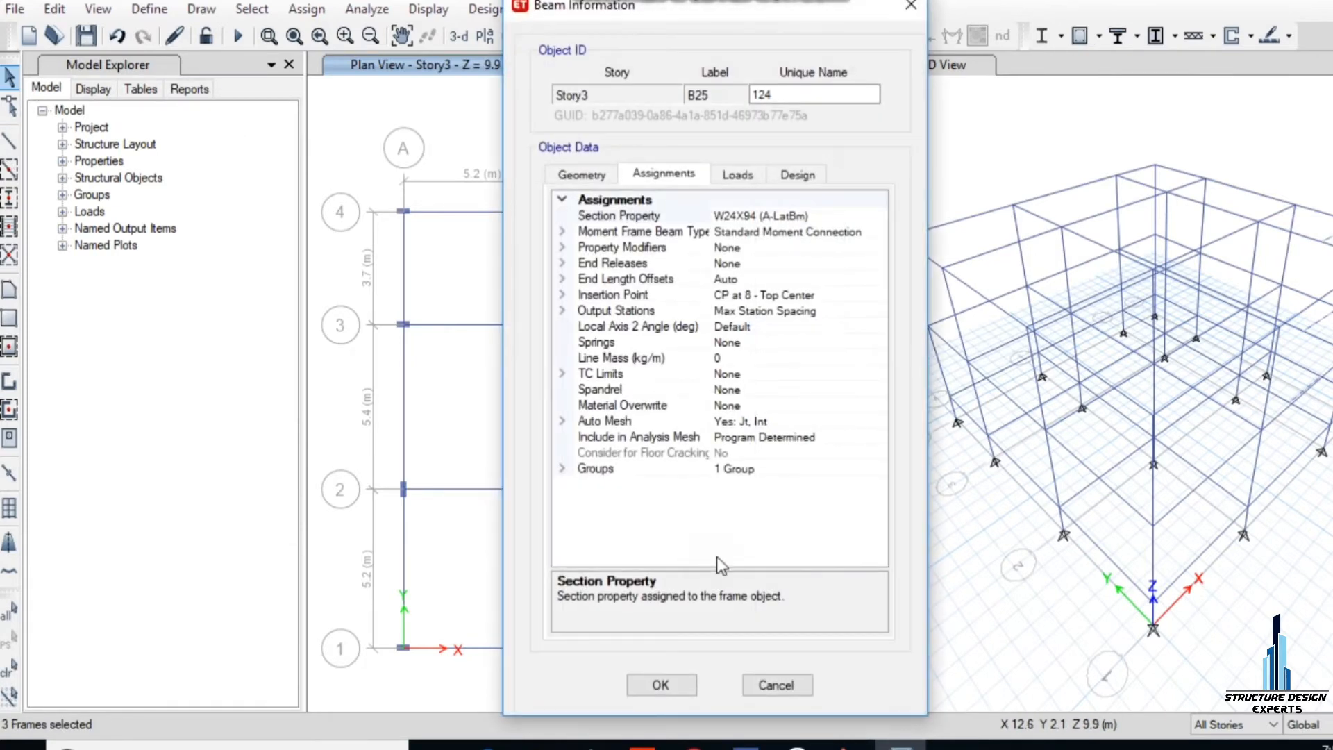
click(777, 686)
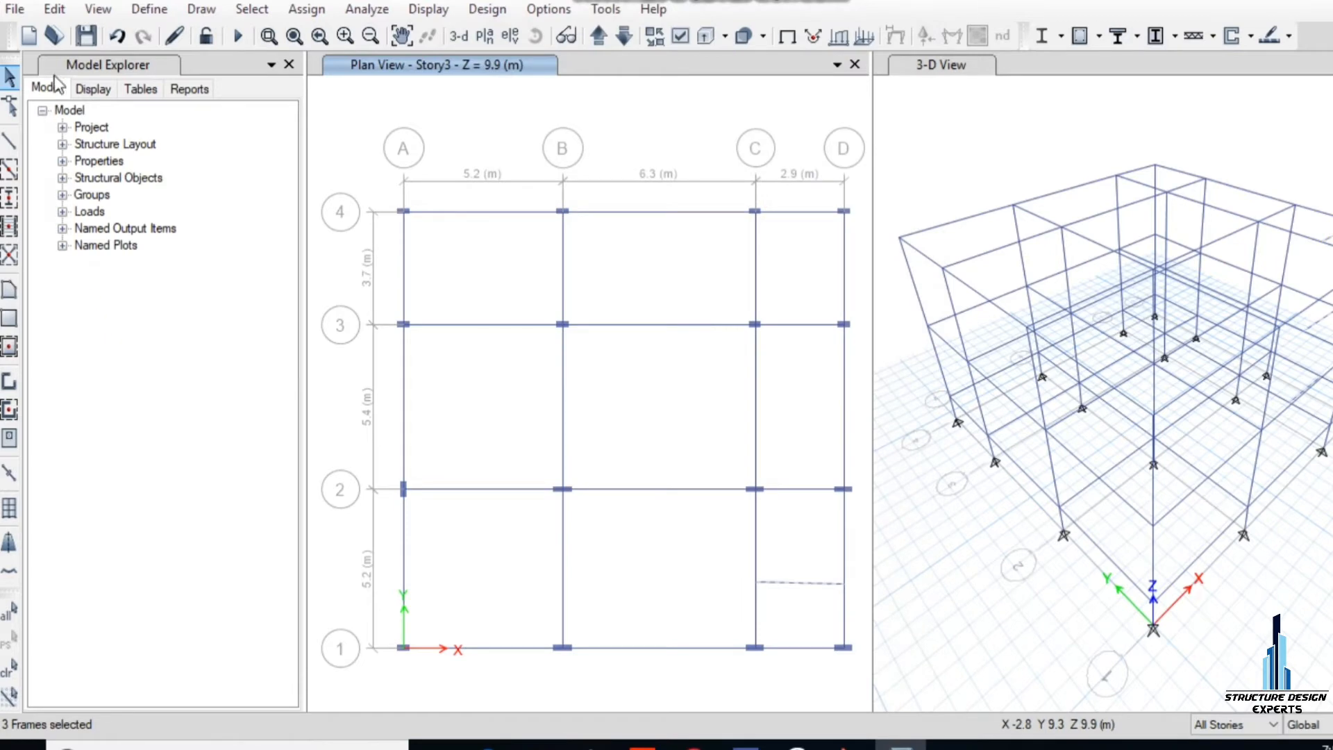
click(56, 10)
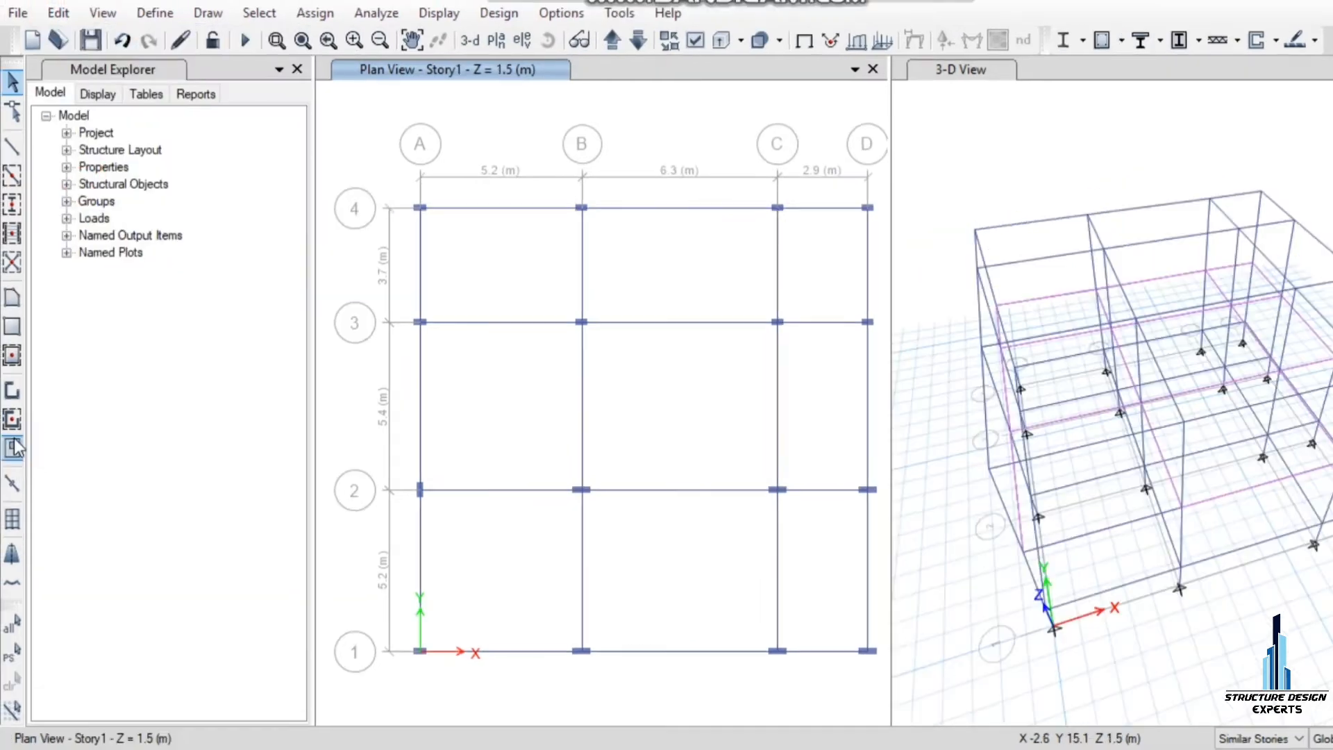
Step: With drawing limited to One Story, draw S1200MM floor slabs on Story2 in every bay between grid lines A to D and 1 to 4
click(13, 358)
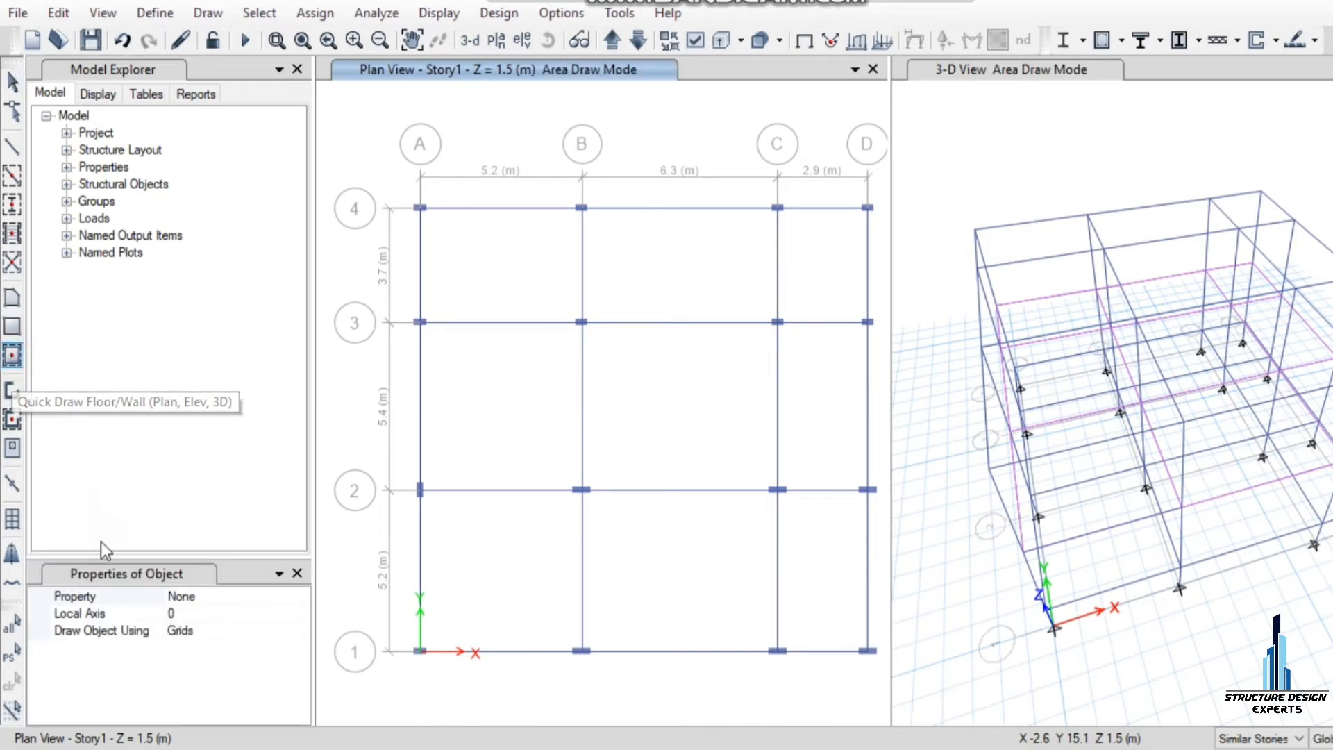
click(241, 596)
click(300, 597)
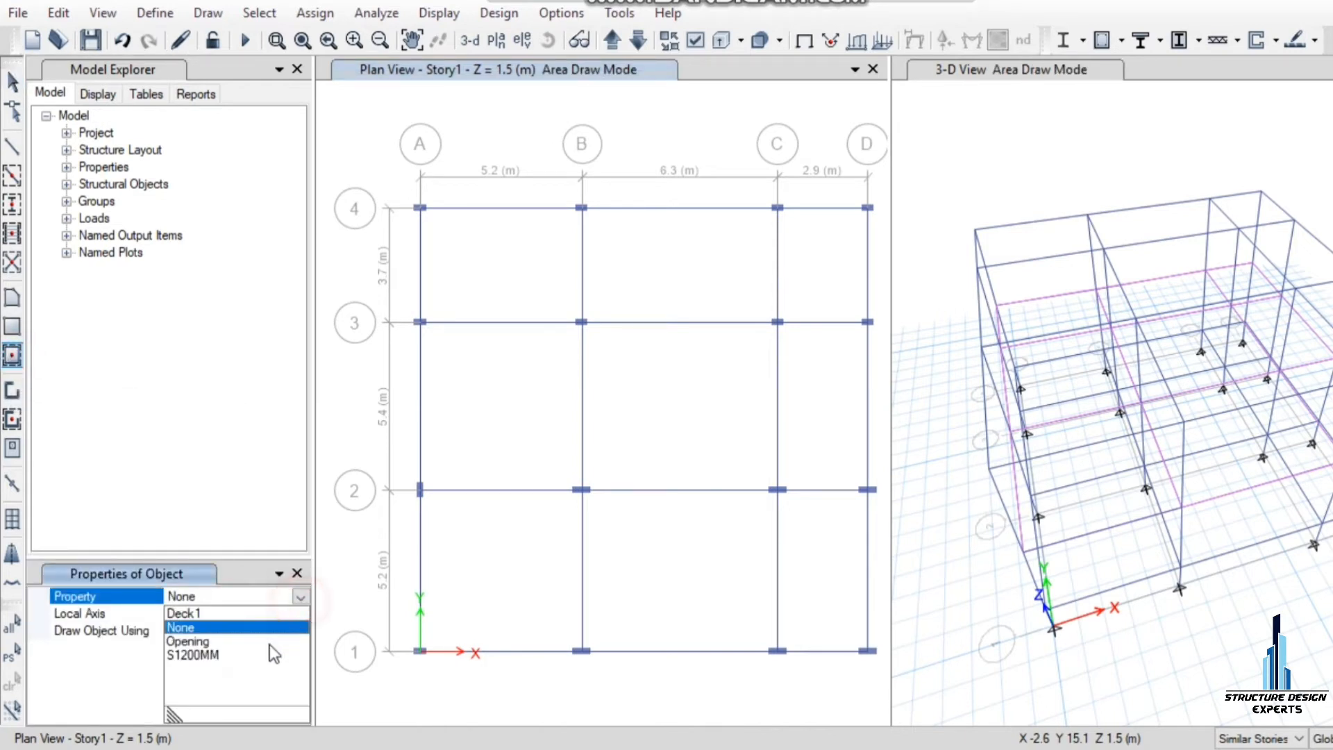
click(206, 656)
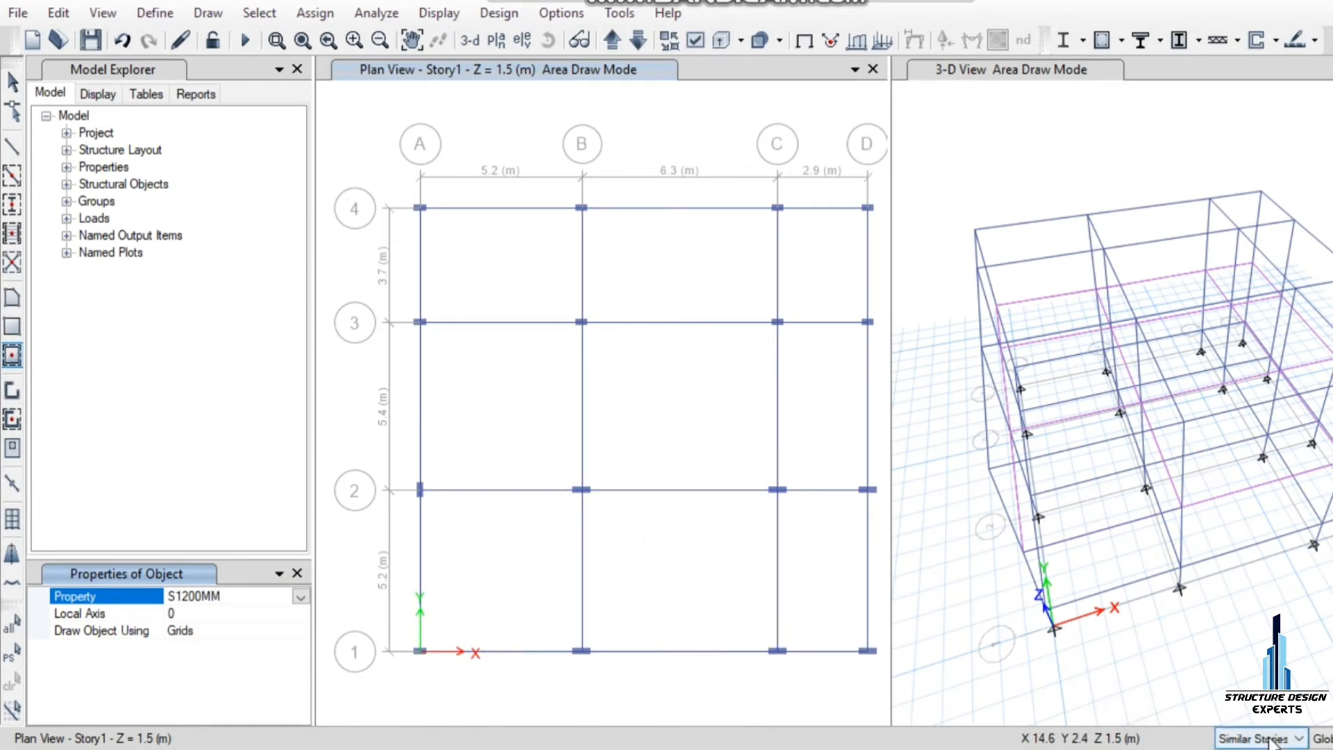
click(1270, 738)
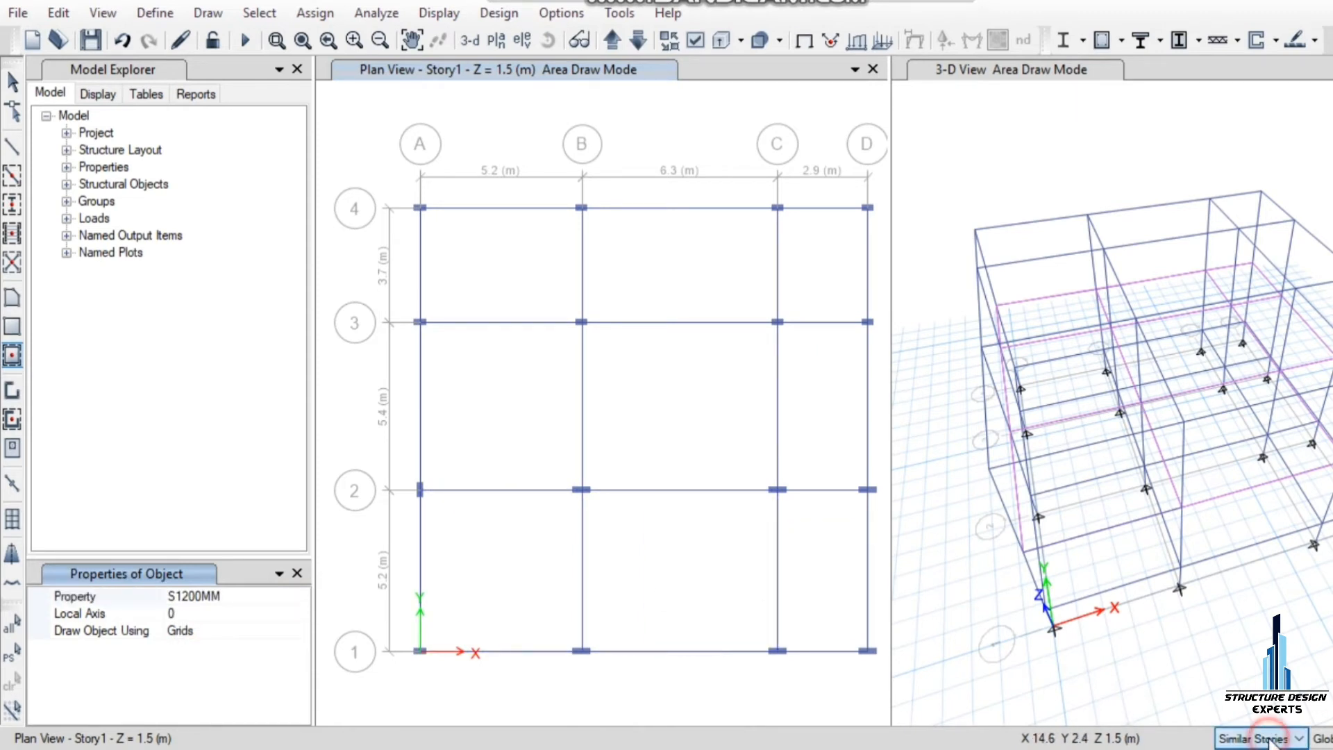
click(1244, 746)
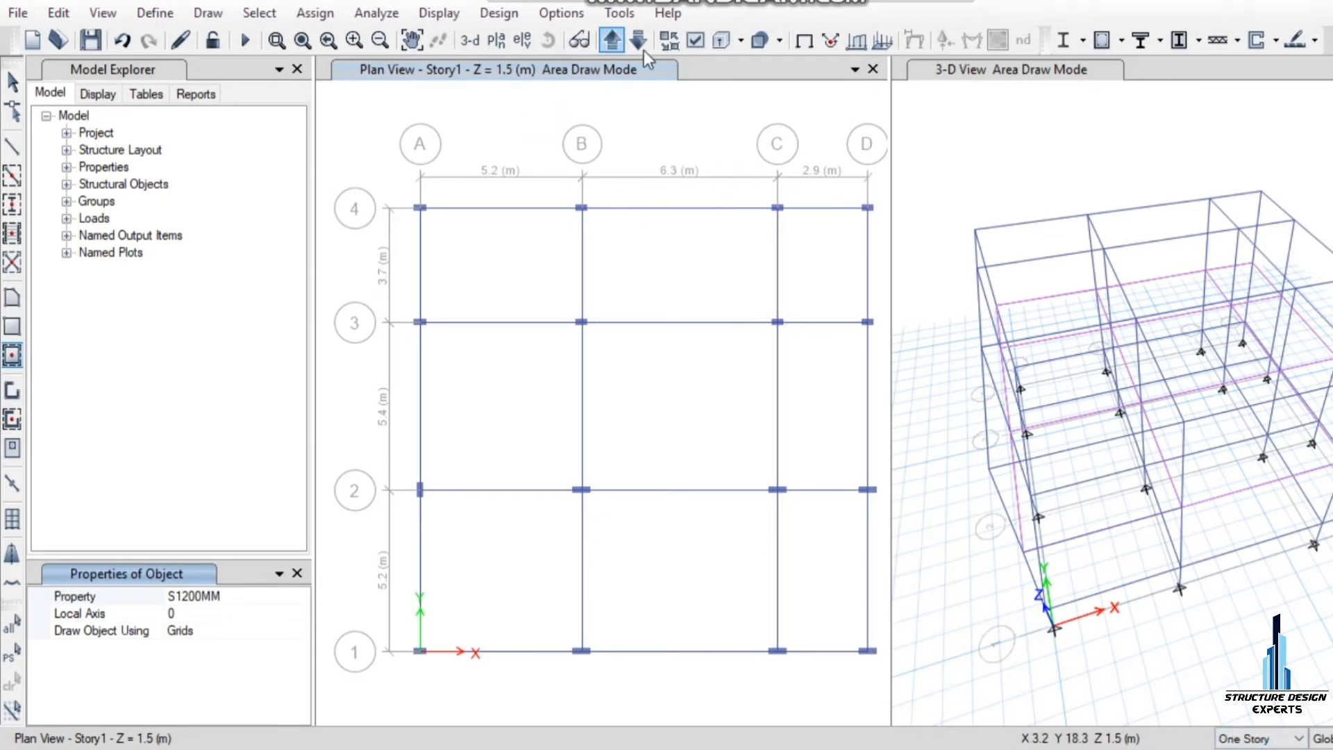
click(612, 43)
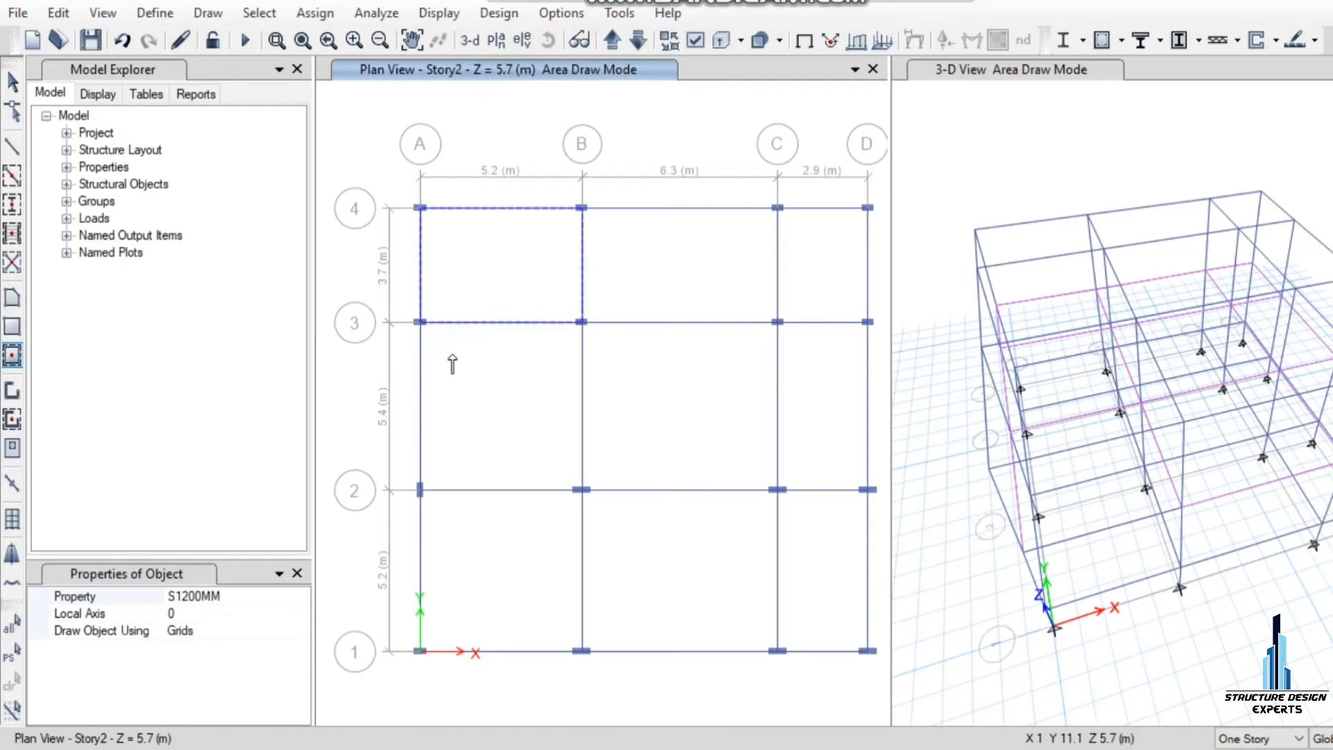
drag(884, 188, 399, 690)
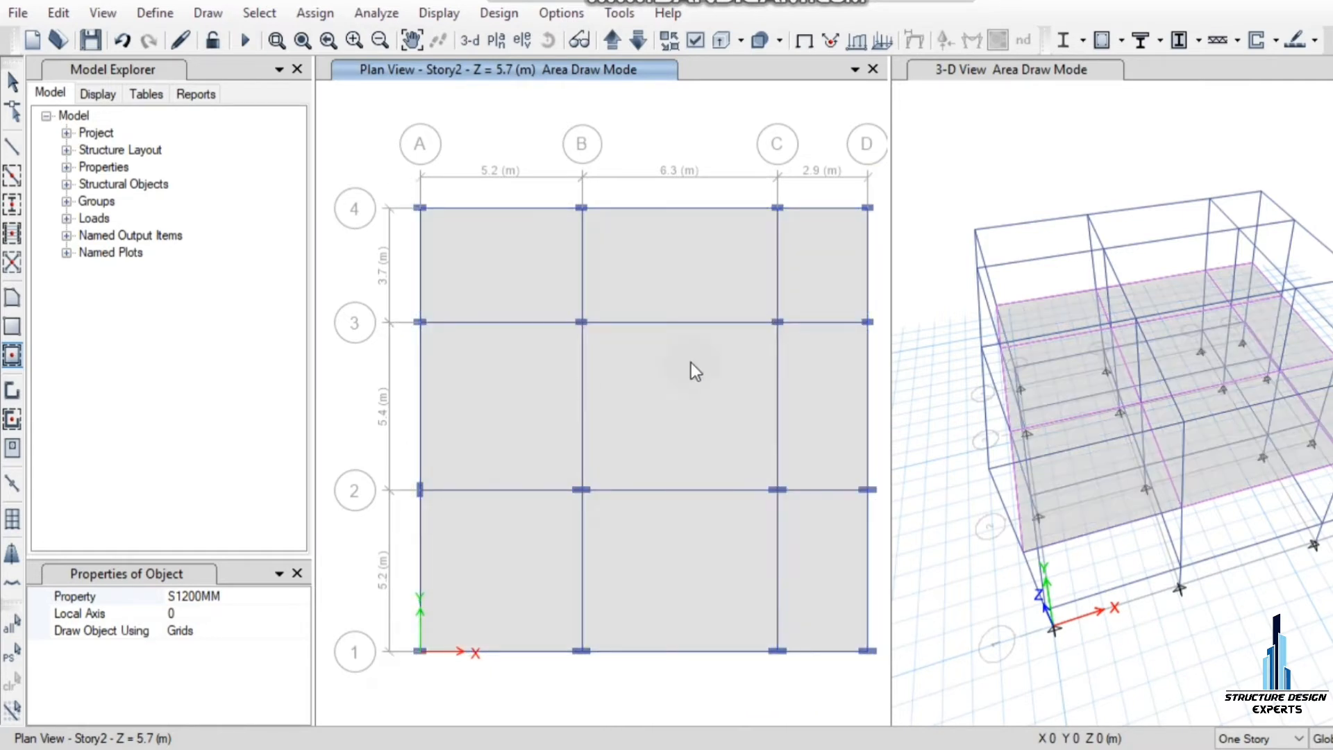
click(878, 188)
click(697, 660)
click(815, 277)
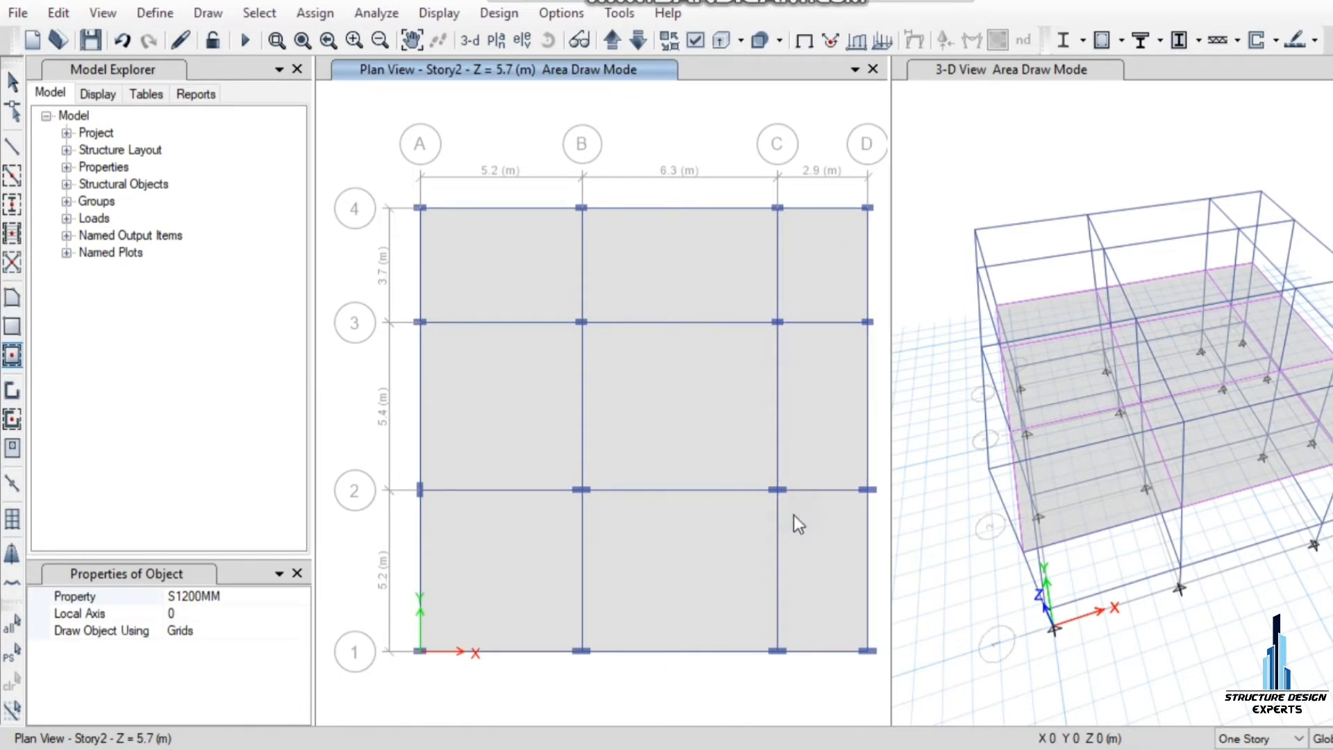
click(17, 88)
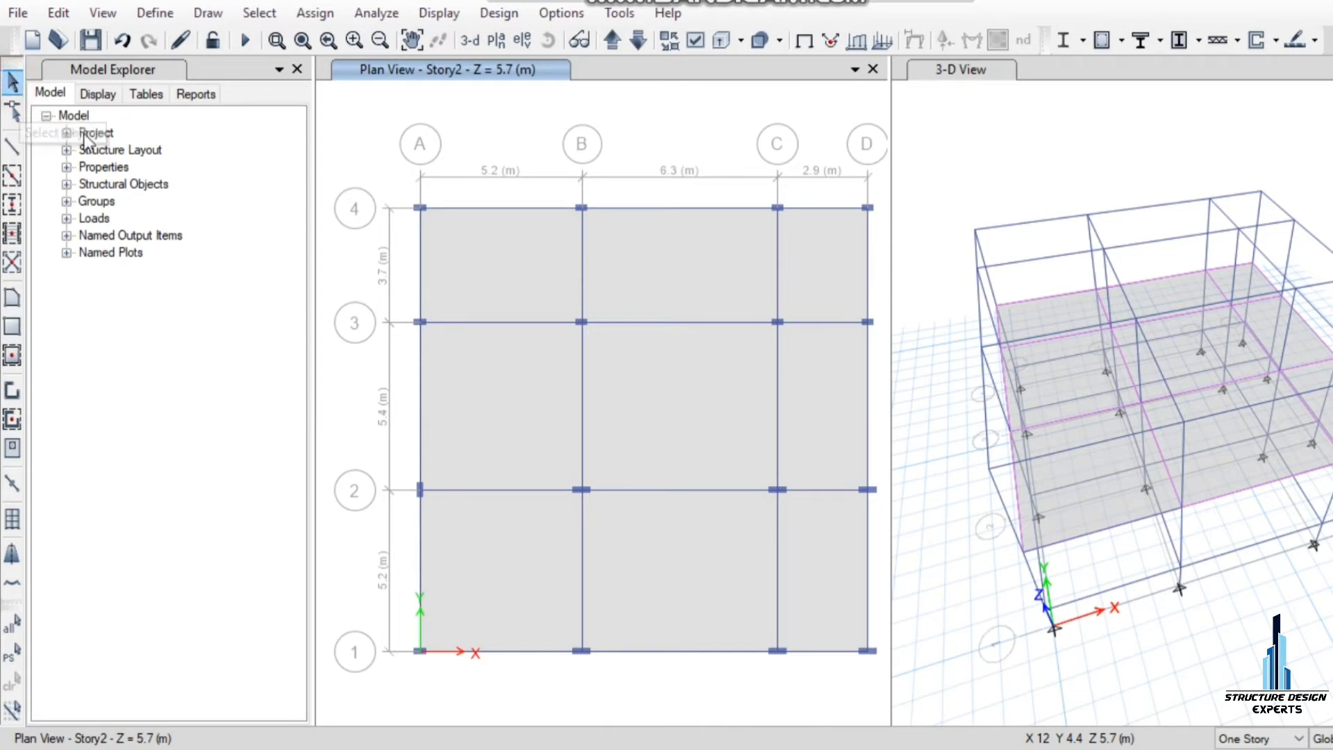
Step: Select all nine Story2 slab panels and replicate them onto Story3
click(826, 263)
click(729, 261)
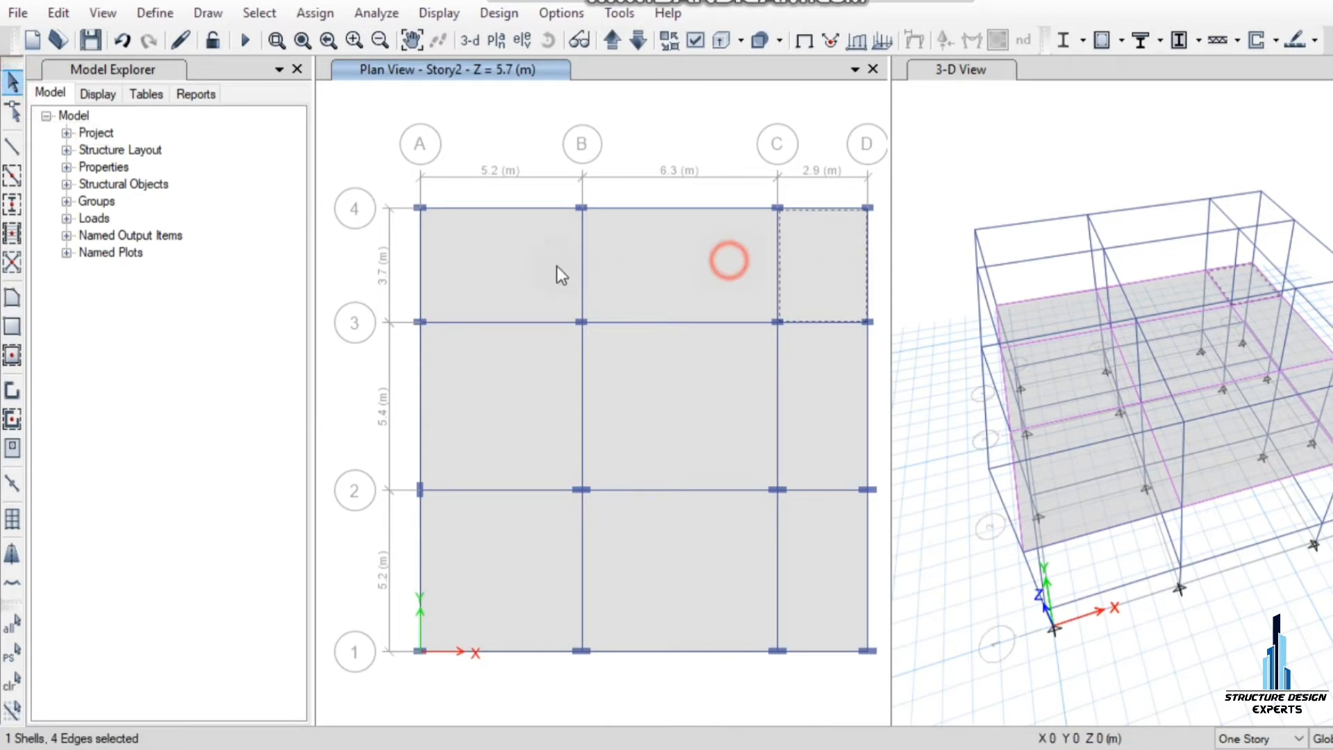
click(548, 266)
click(624, 261)
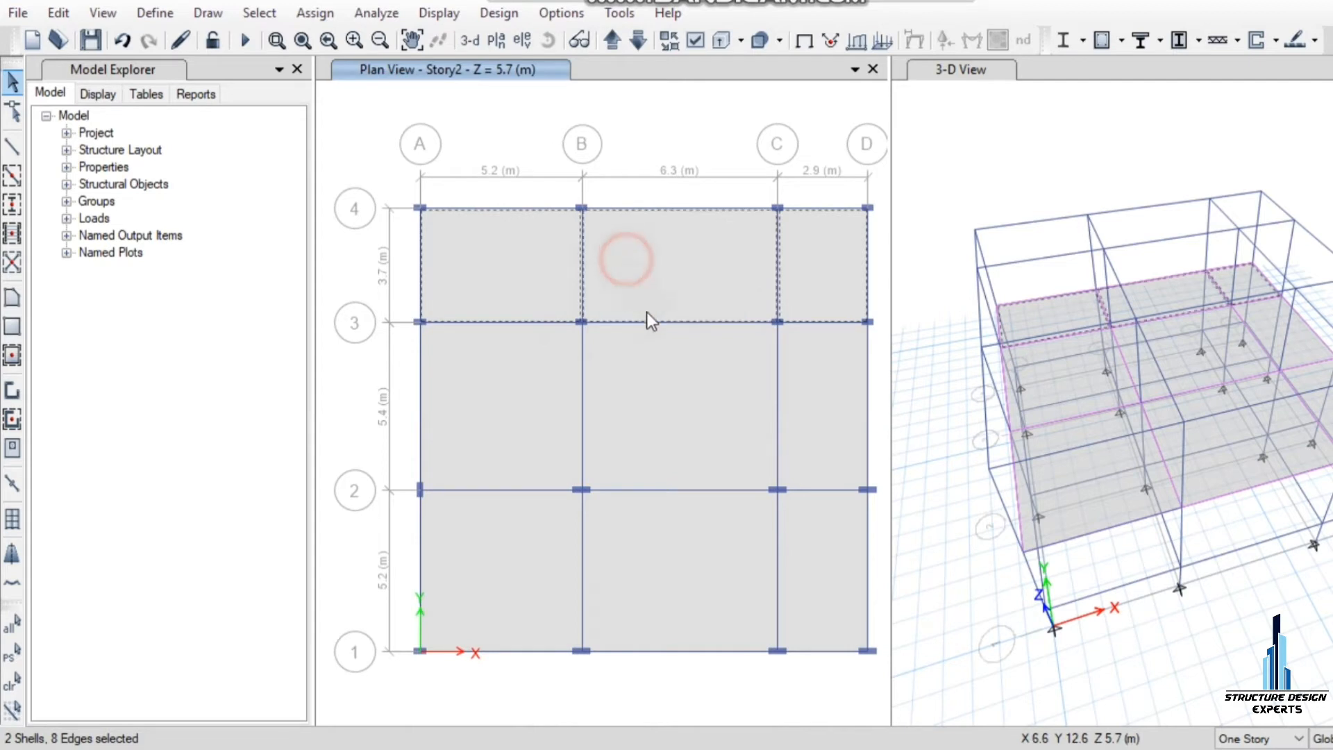
click(826, 378)
click(749, 420)
click(541, 440)
click(518, 560)
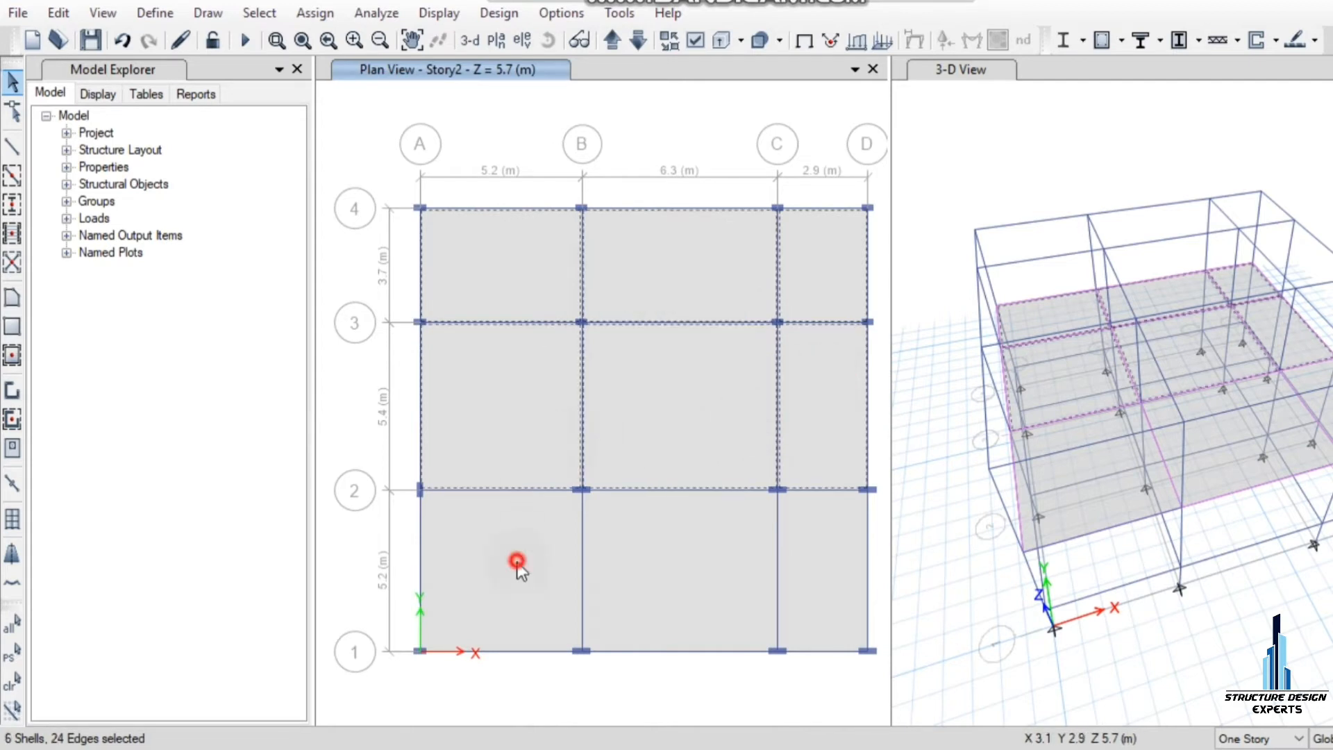
click(635, 572)
click(825, 601)
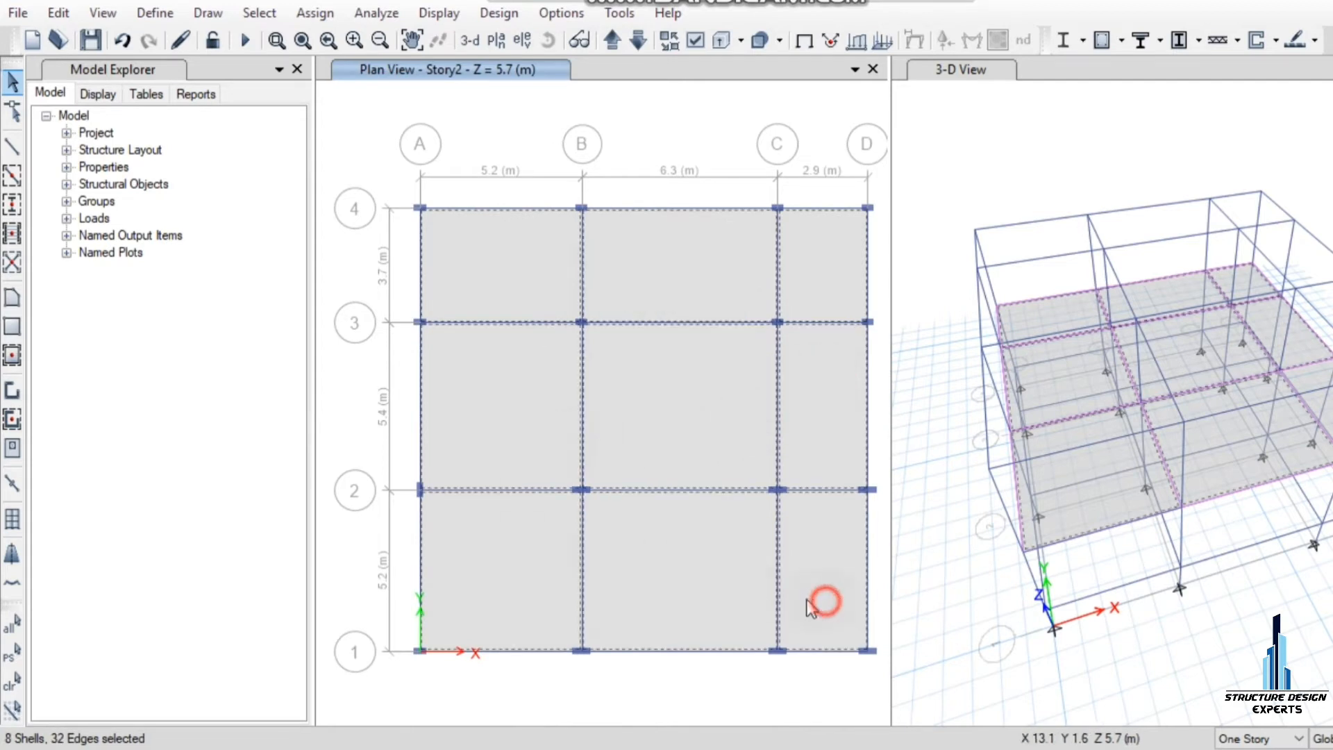
click(58, 13)
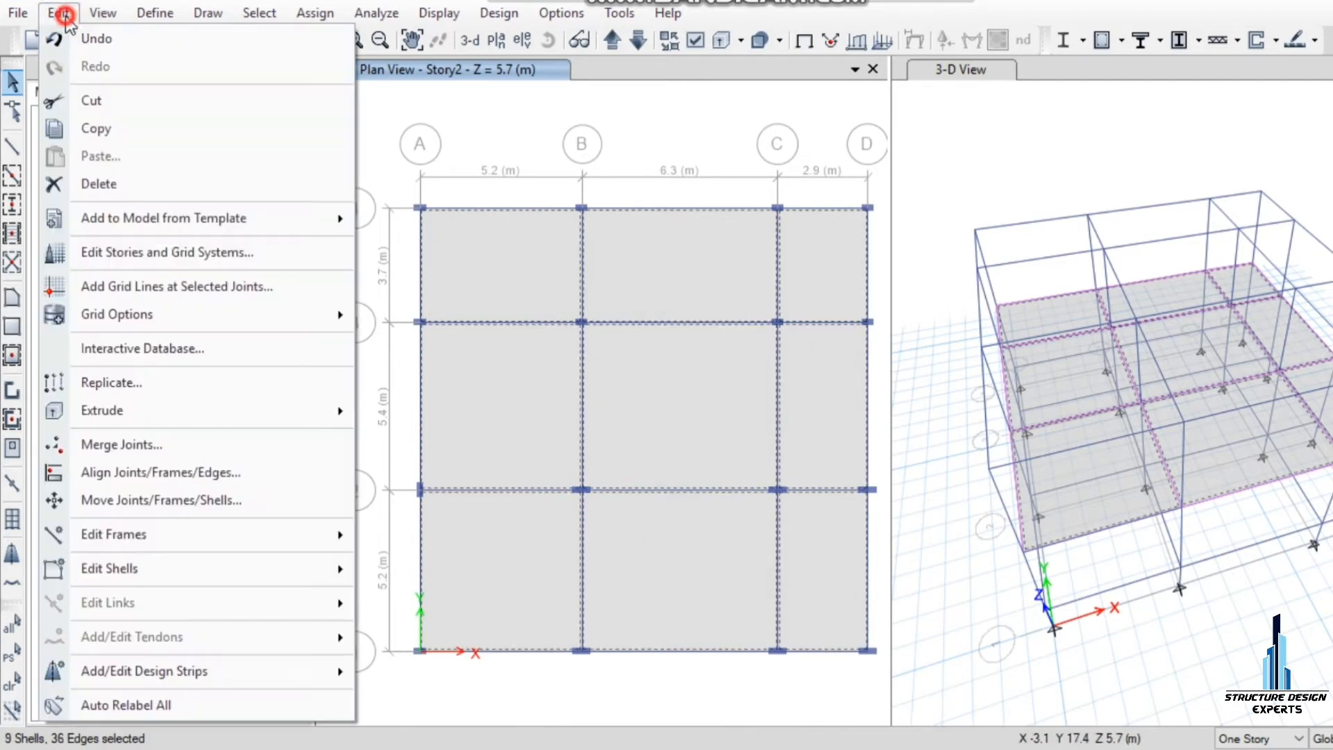
click(126, 383)
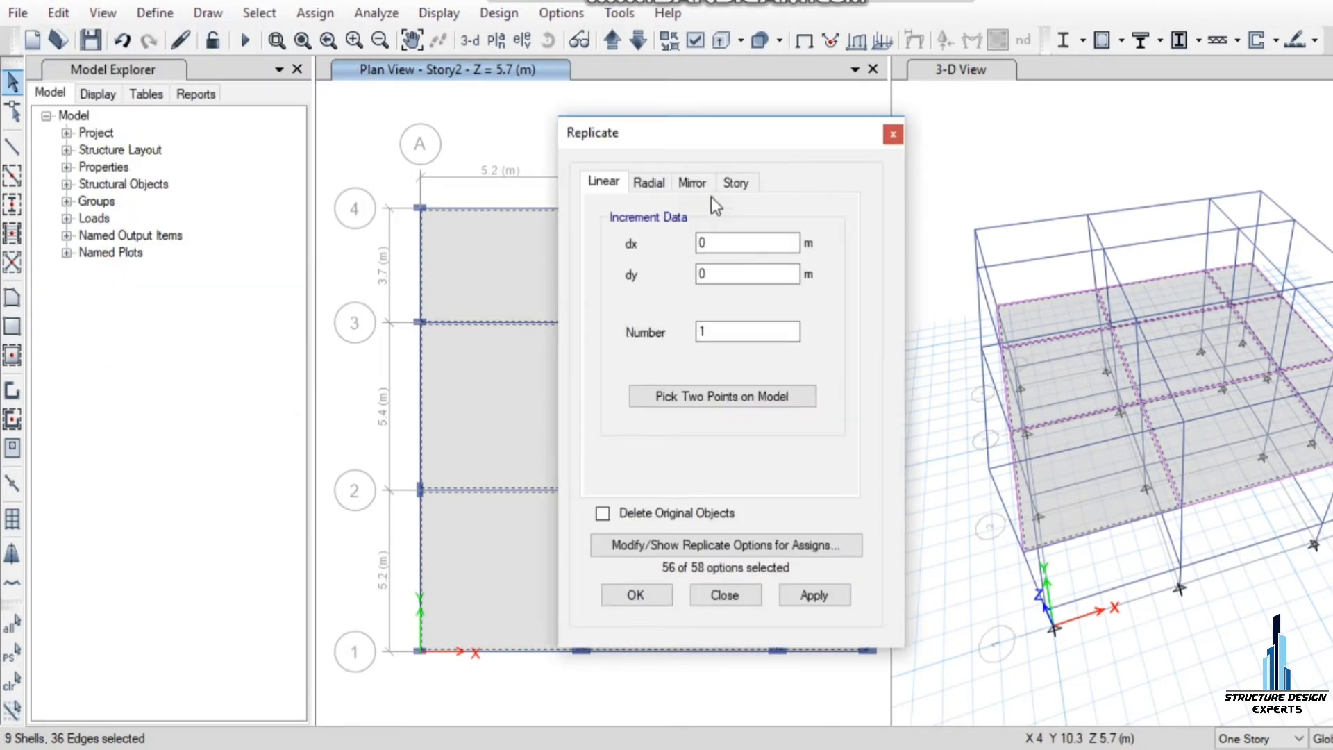
click(736, 181)
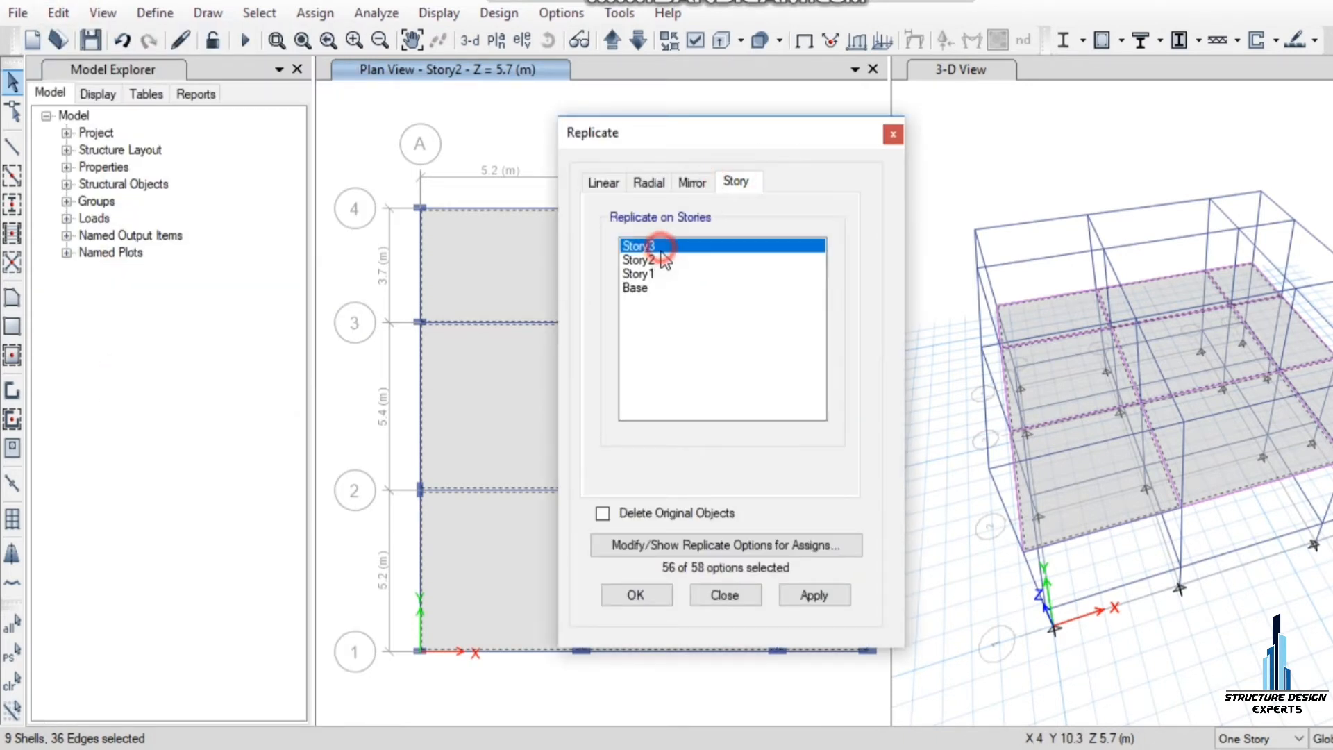
click(636, 595)
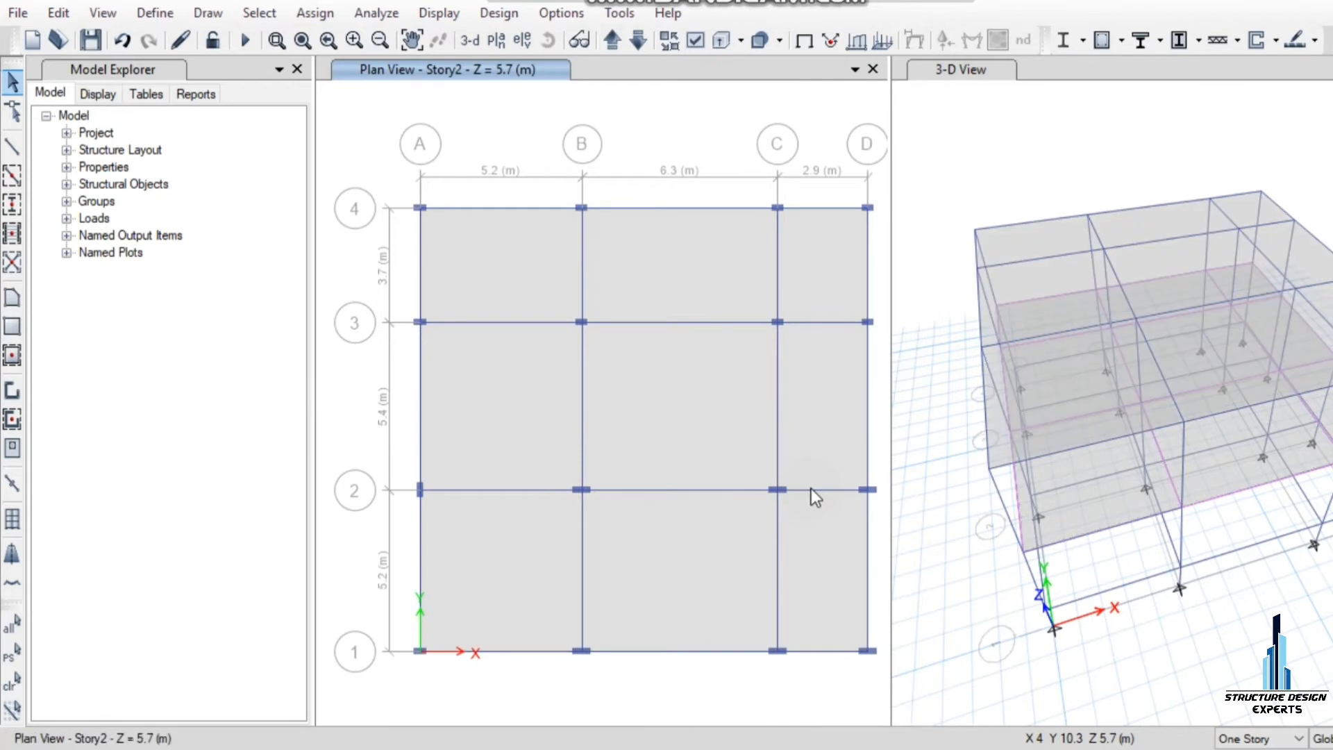
Step: Inspect the slabs in 3D, delete the panel between C-D and 1-2 using Similar Stories, and close the 3D view
click(958, 72)
click(545, 45)
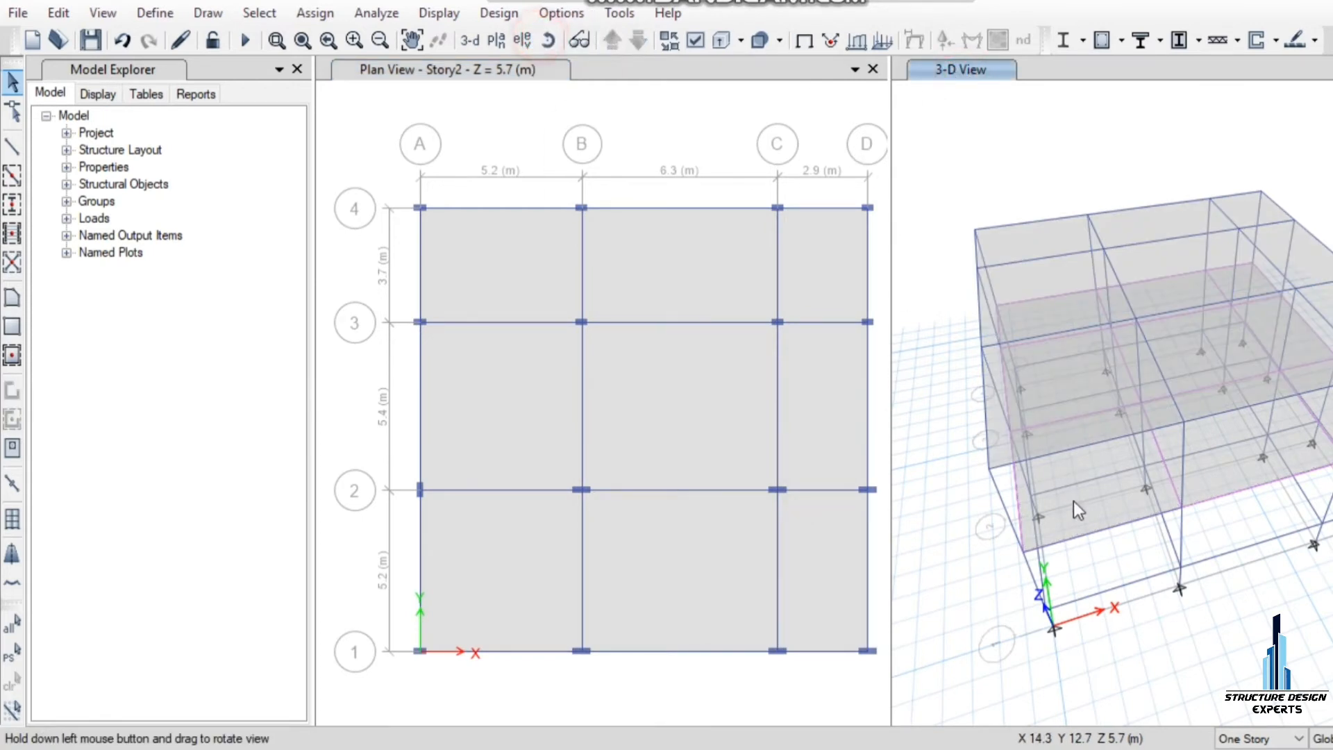
drag(961, 521, 997, 472)
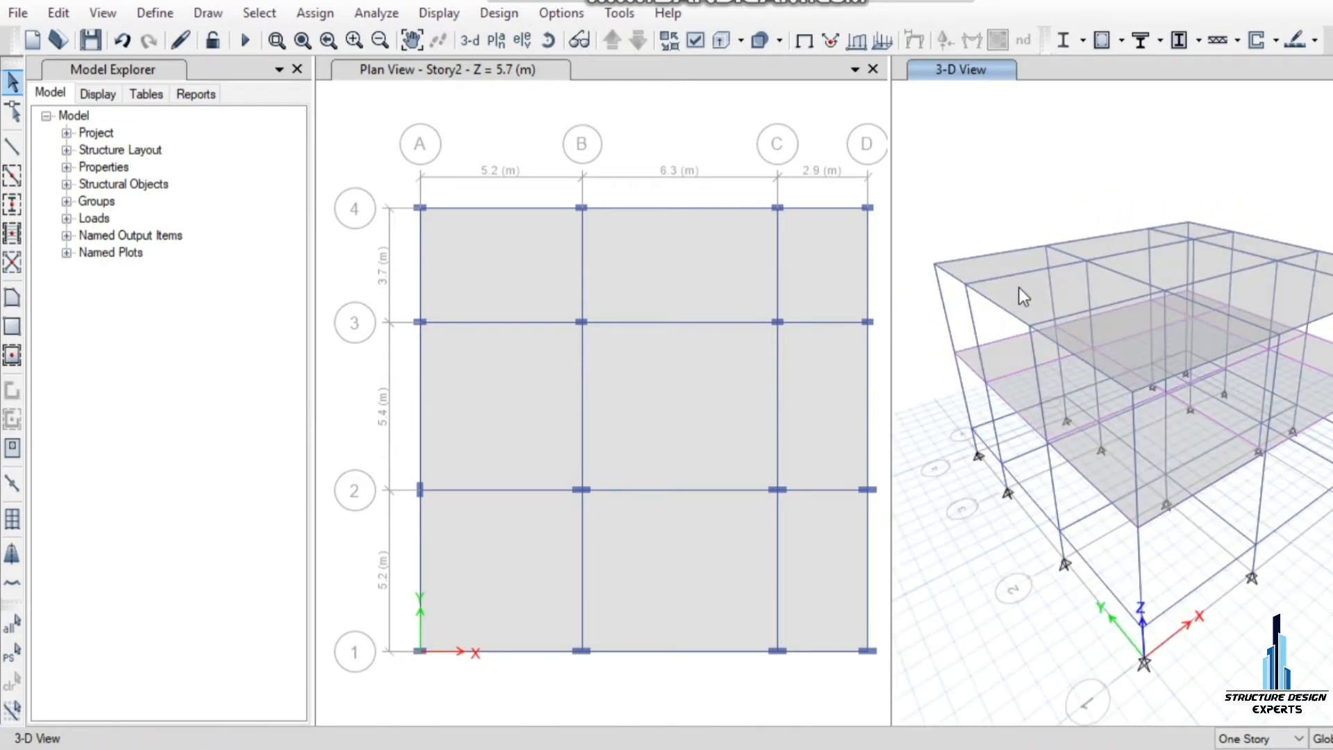
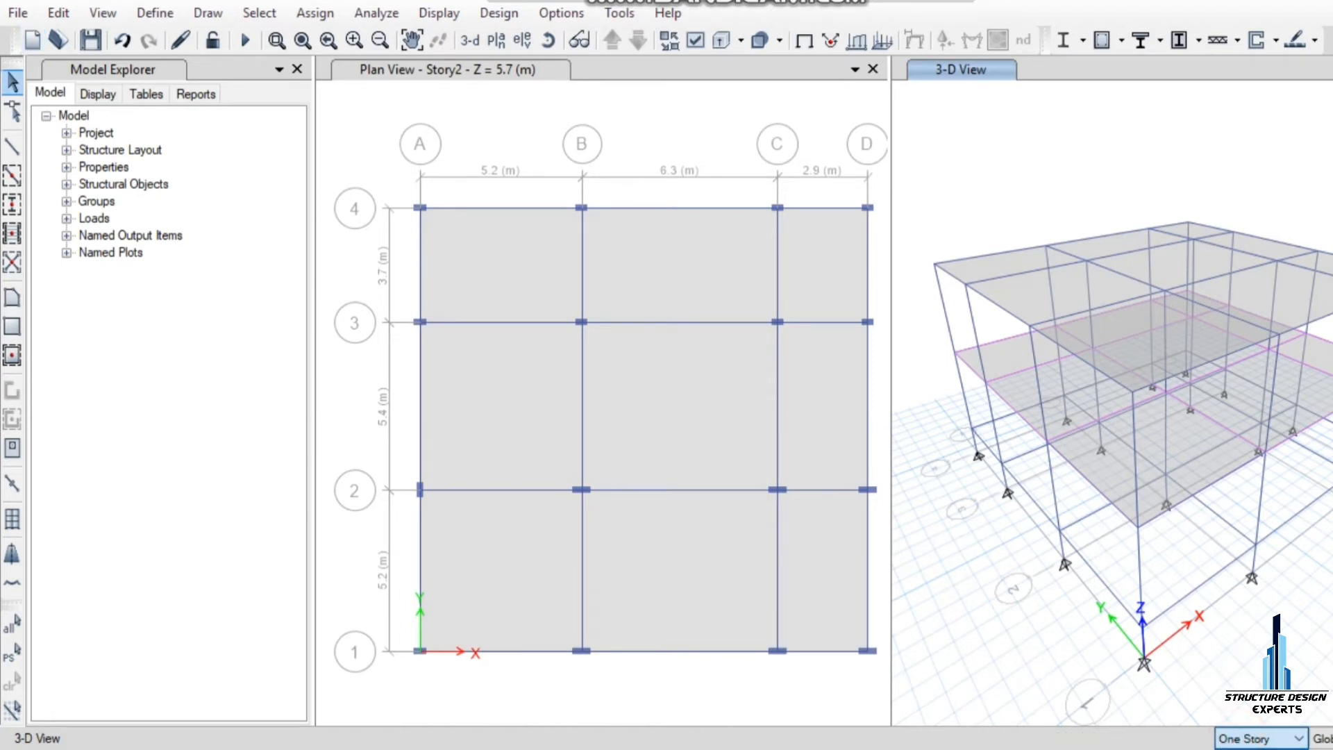
scroll(1256, 738, down, 2)
click(820, 594)
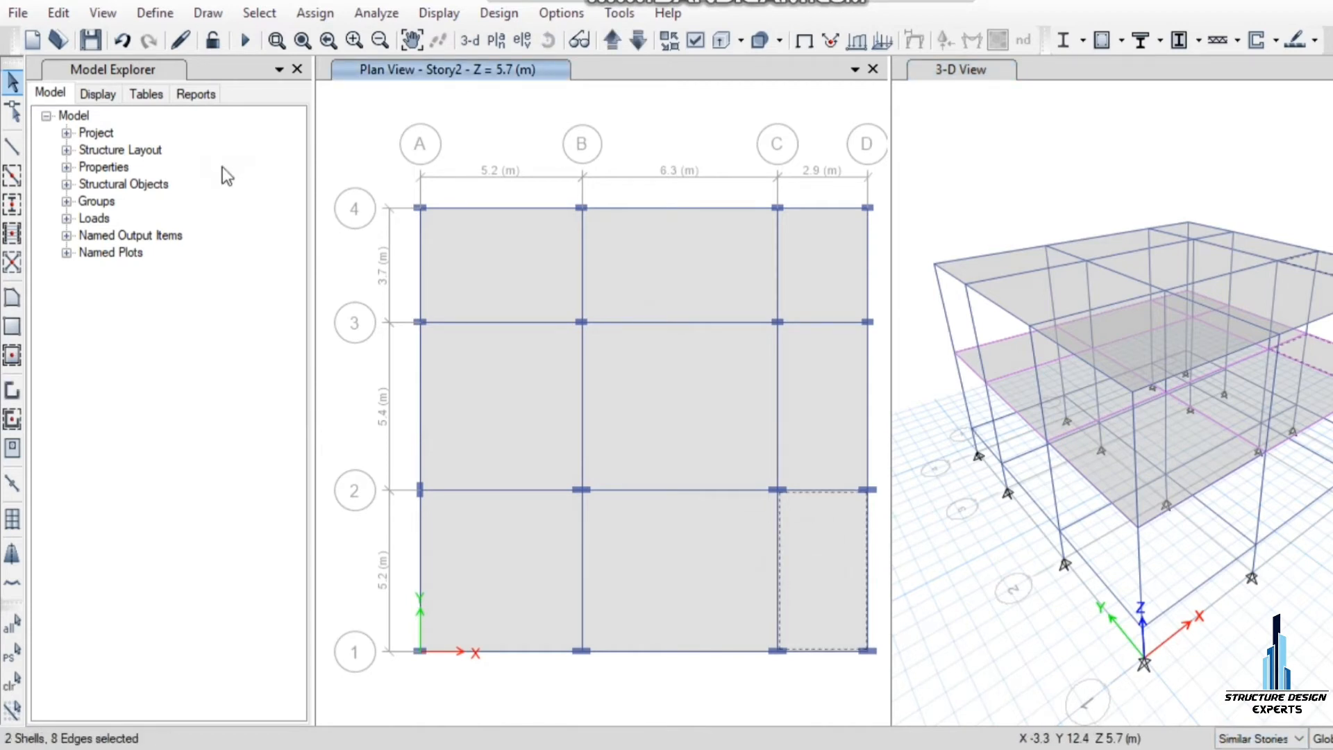
click(59, 12)
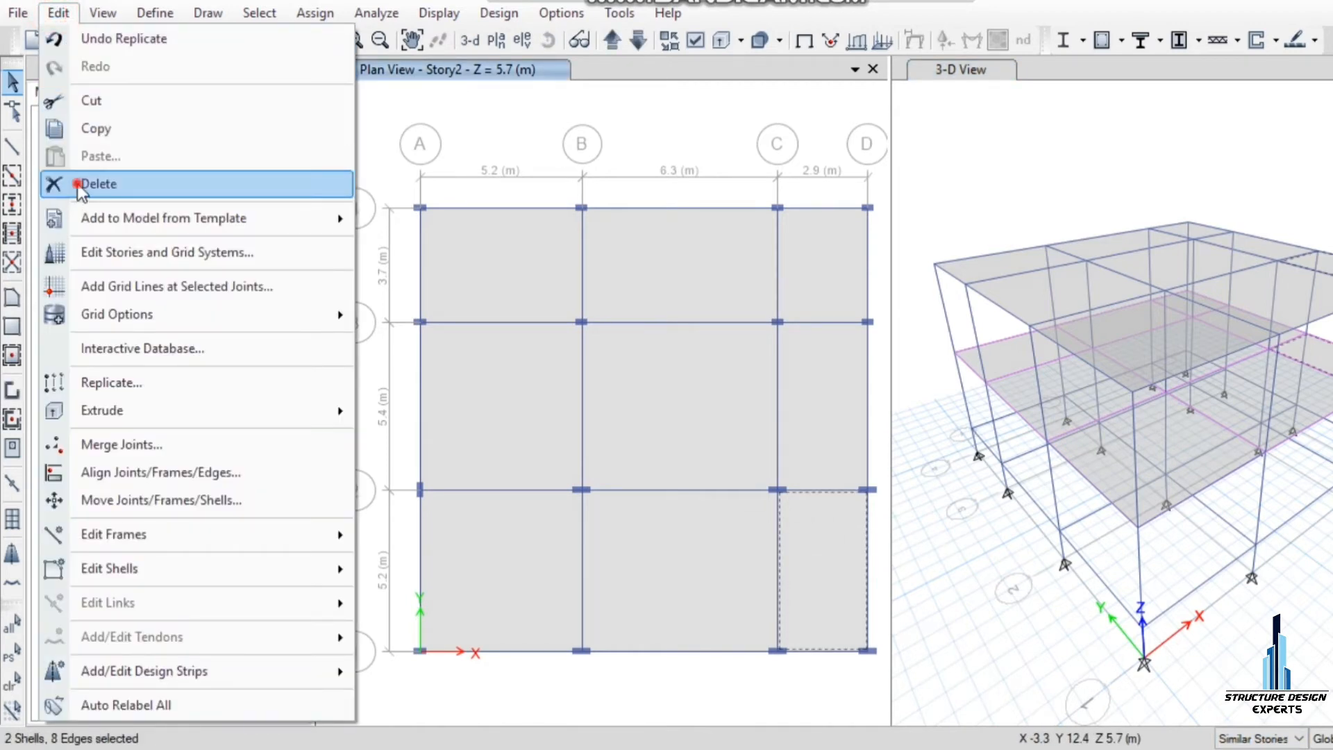
click(78, 184)
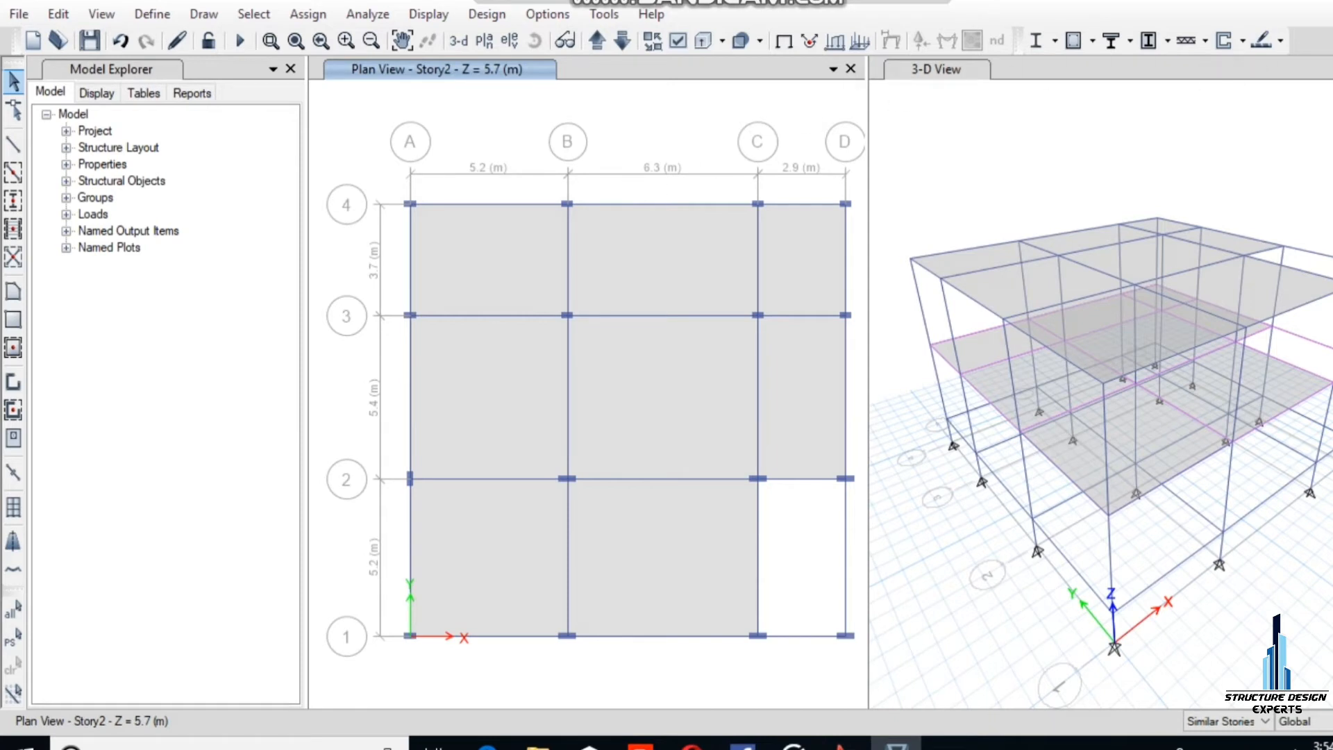
click(1330, 69)
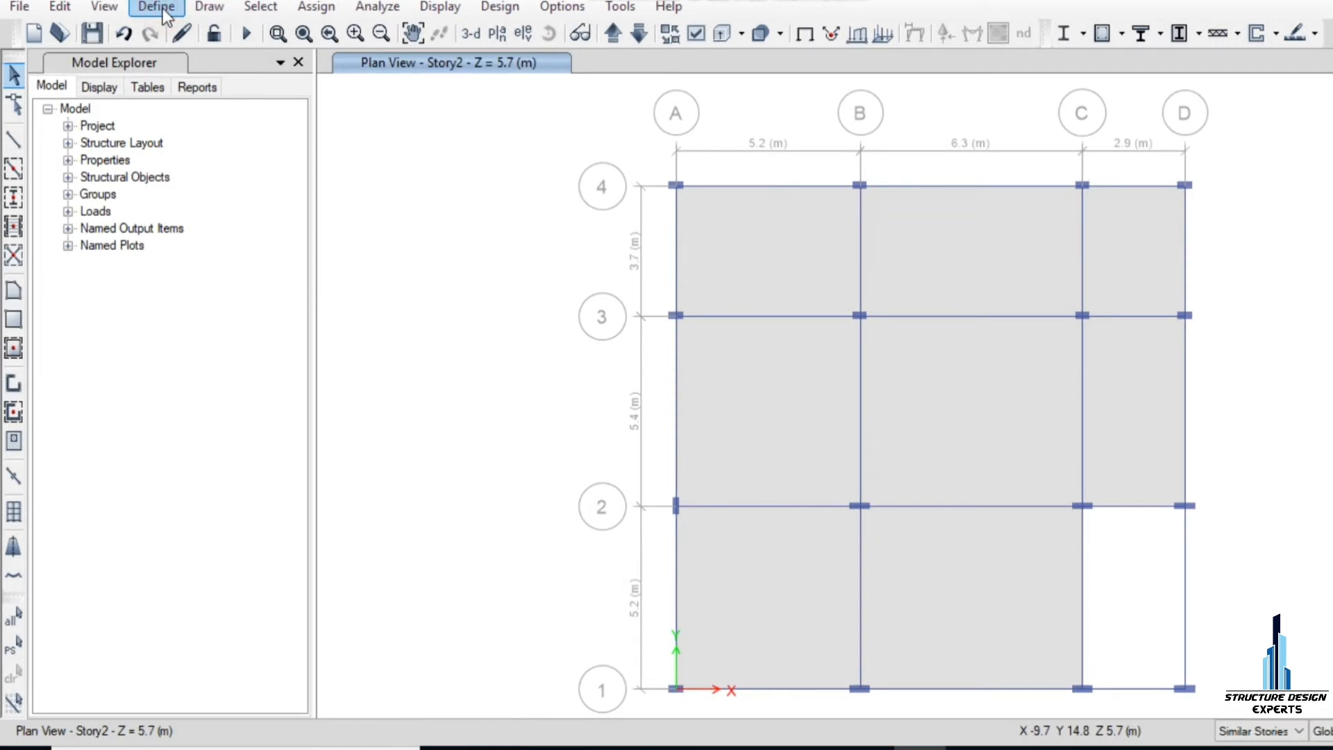
Step: Add a load pattern named Super/D-L of type Super Dead with a self weight multiplier of 0
click(157, 8)
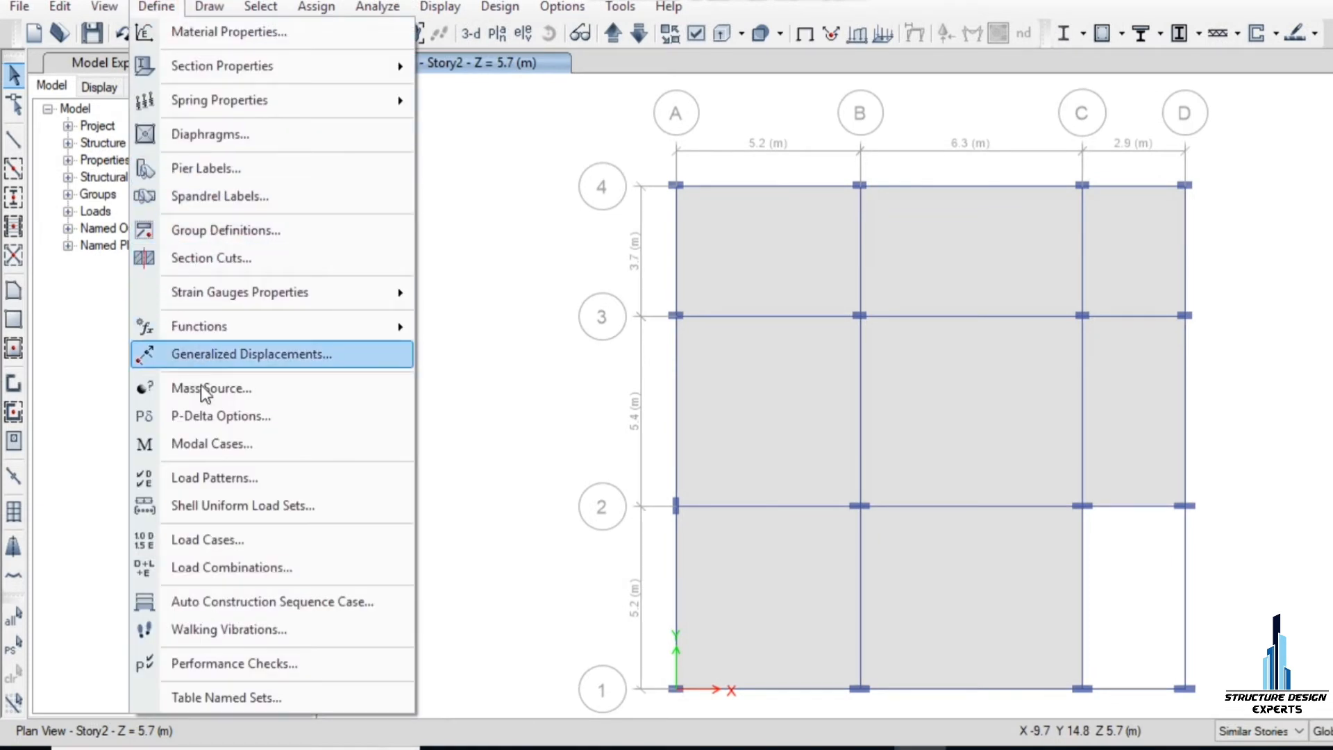
click(221, 478)
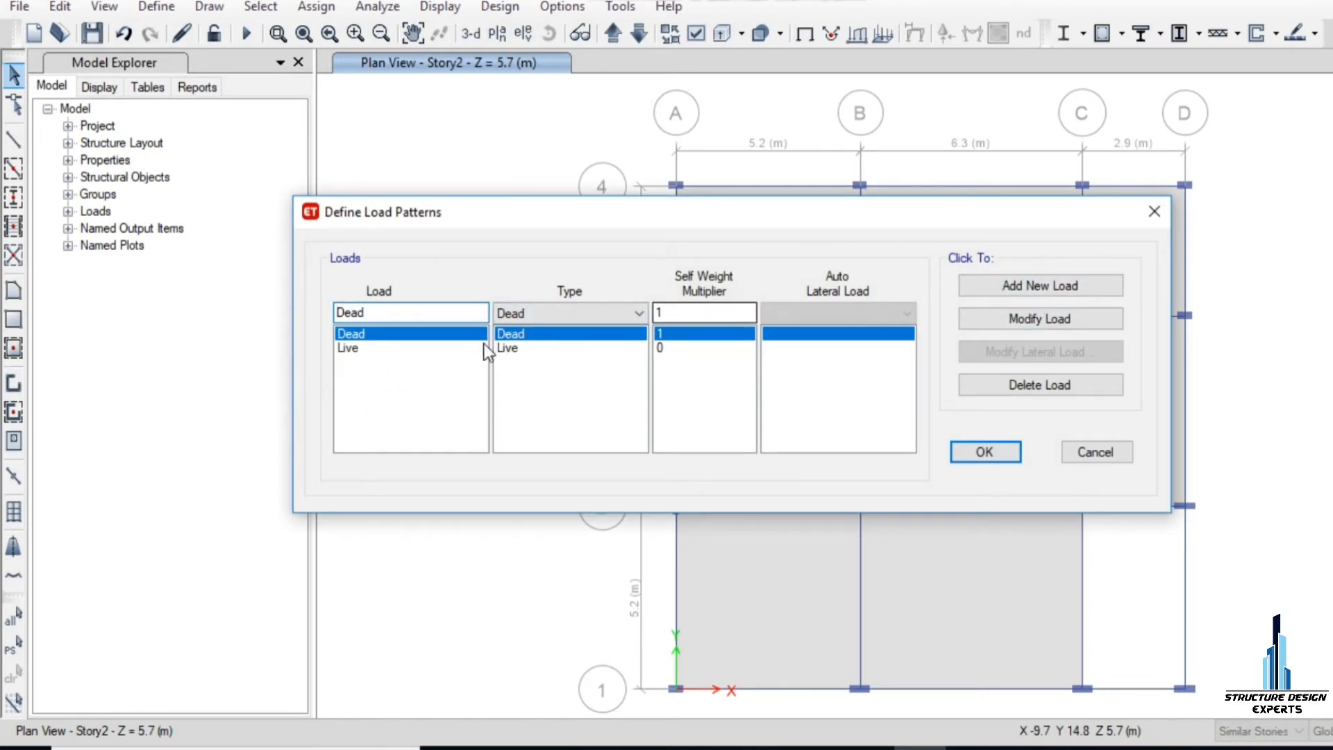
double_click(426, 313)
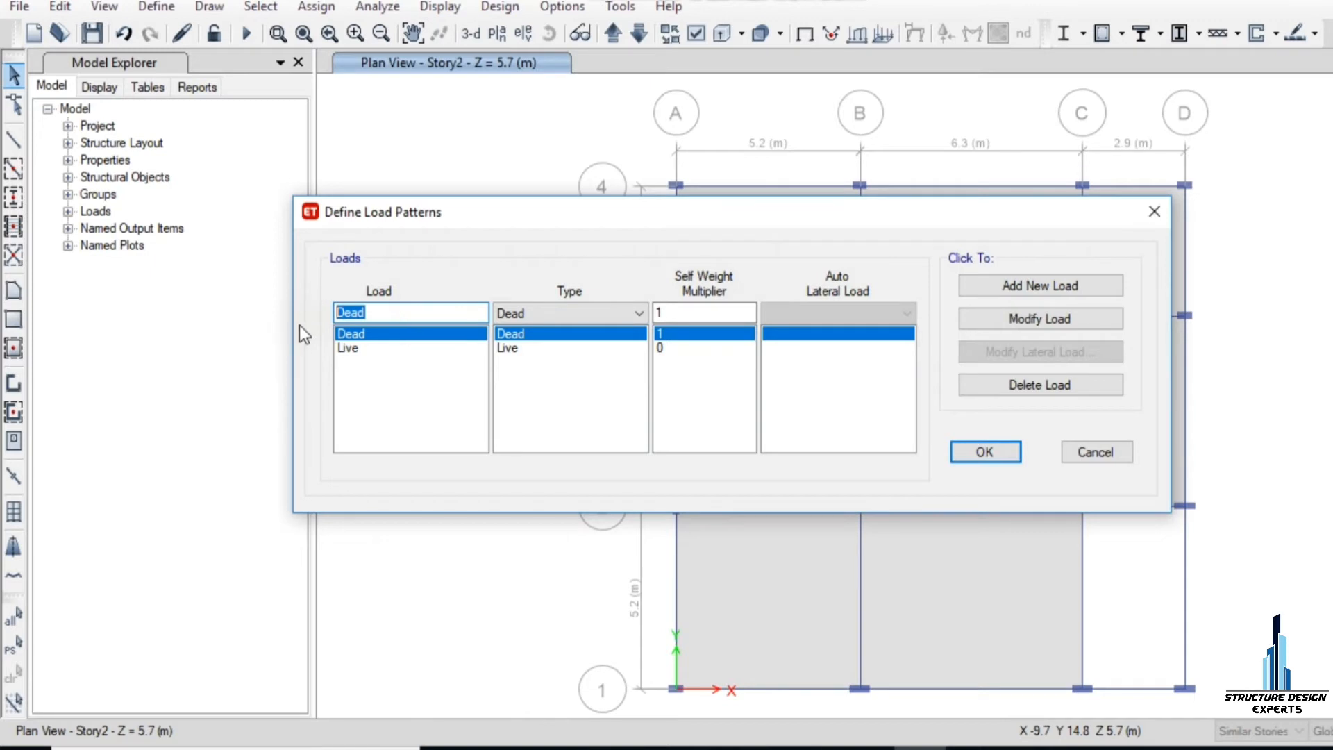
text(Super/D-L)
click(568, 315)
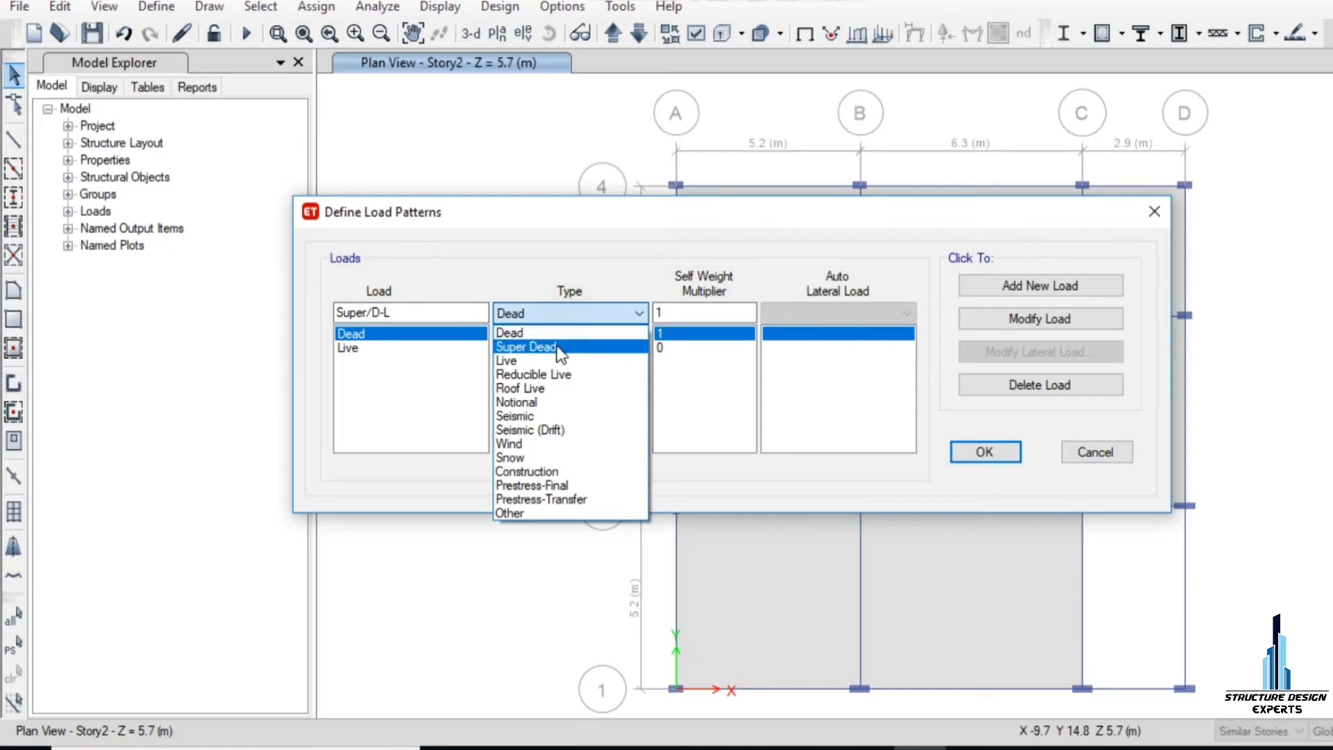
click(558, 347)
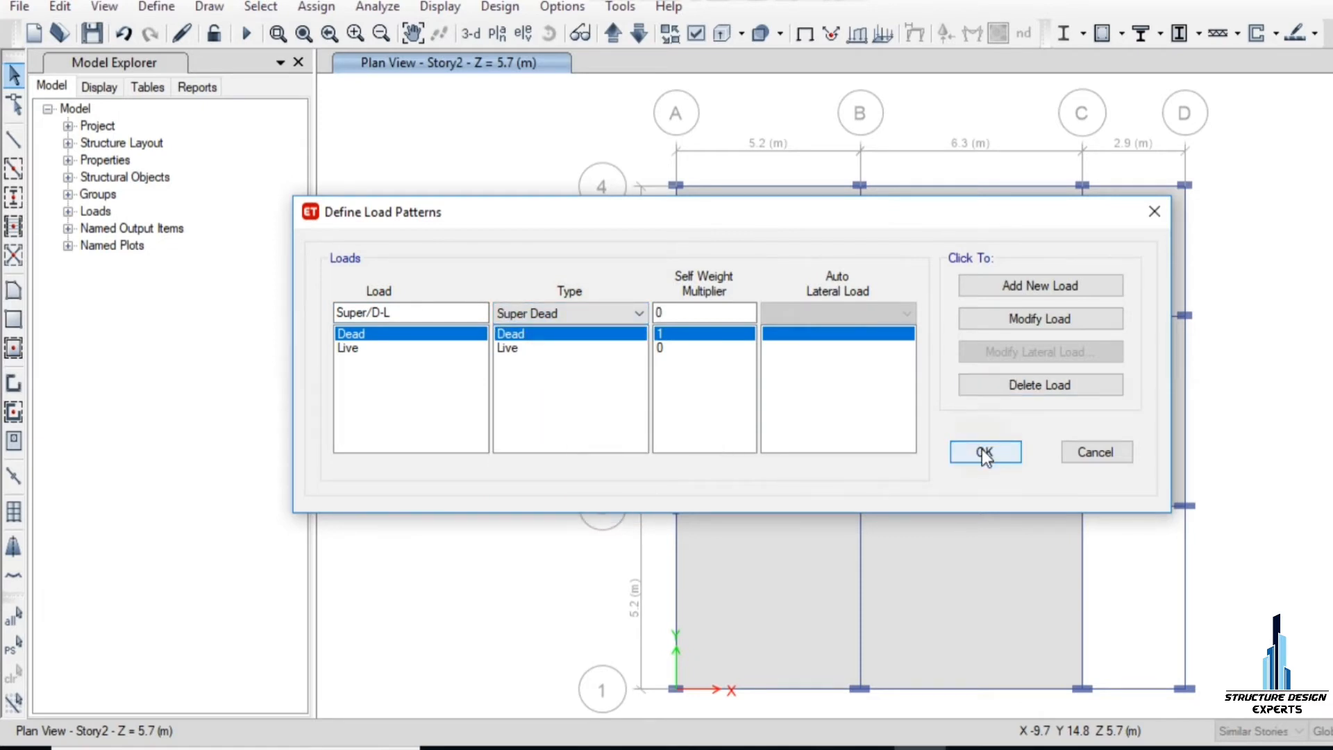
click(684, 312)
double_click(684, 312)
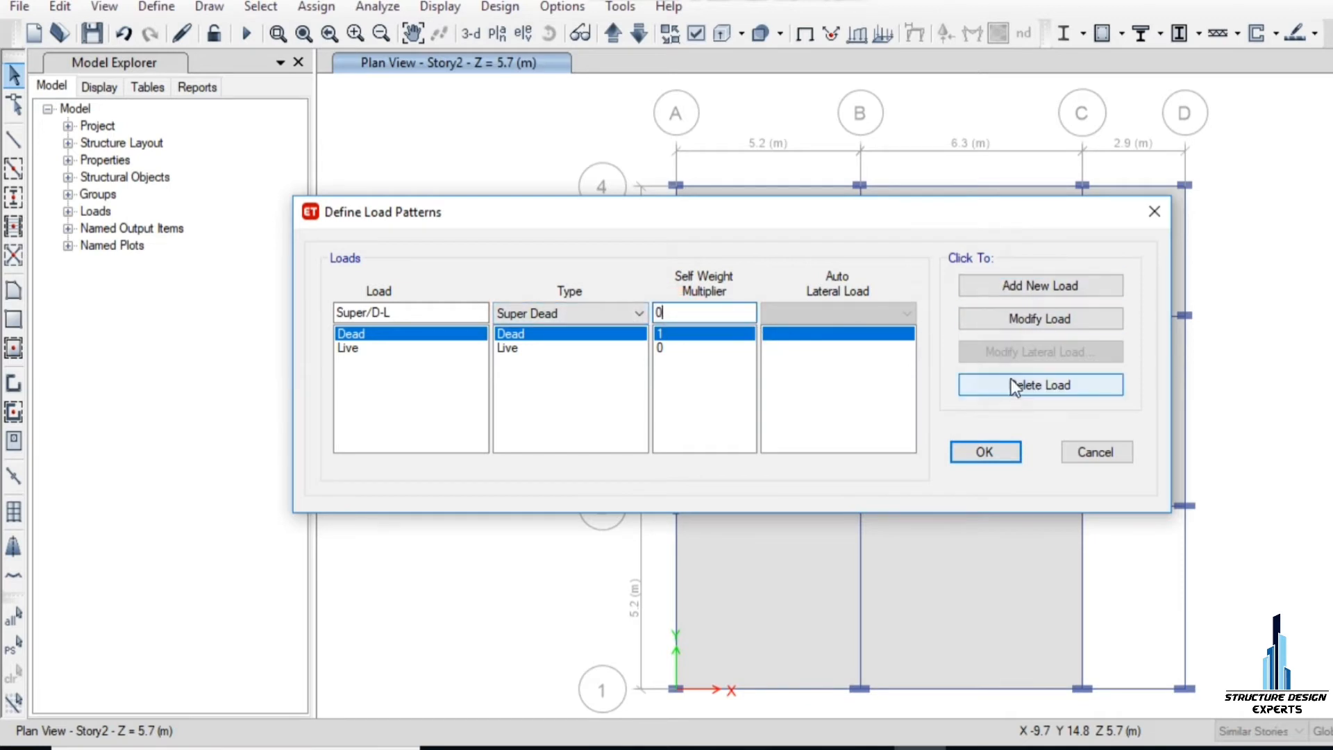
click(1025, 291)
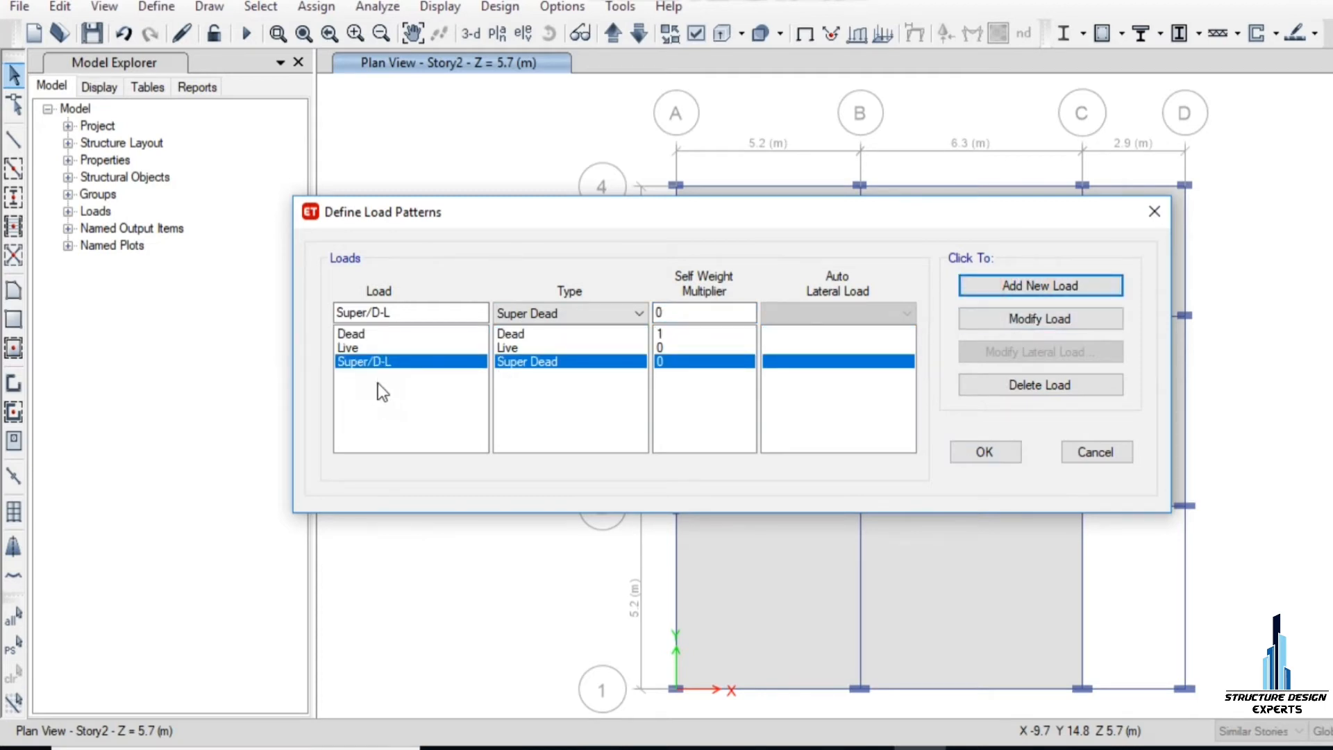
click(986, 451)
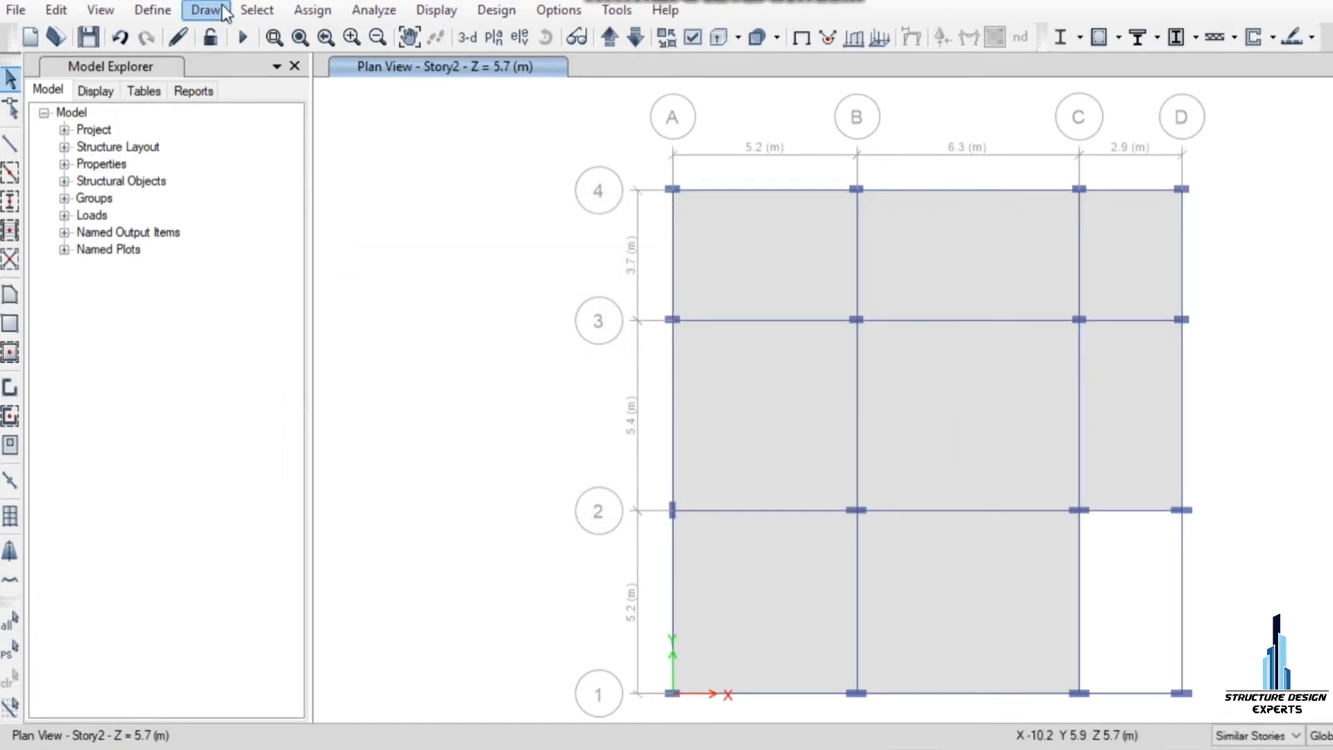
Step: Select the whole model and assign a uniform gravity shell load of 1.2 kN/m² under the Super/D-L pattern, replacing existing loads
click(275, 6)
mouse_move(402, 43)
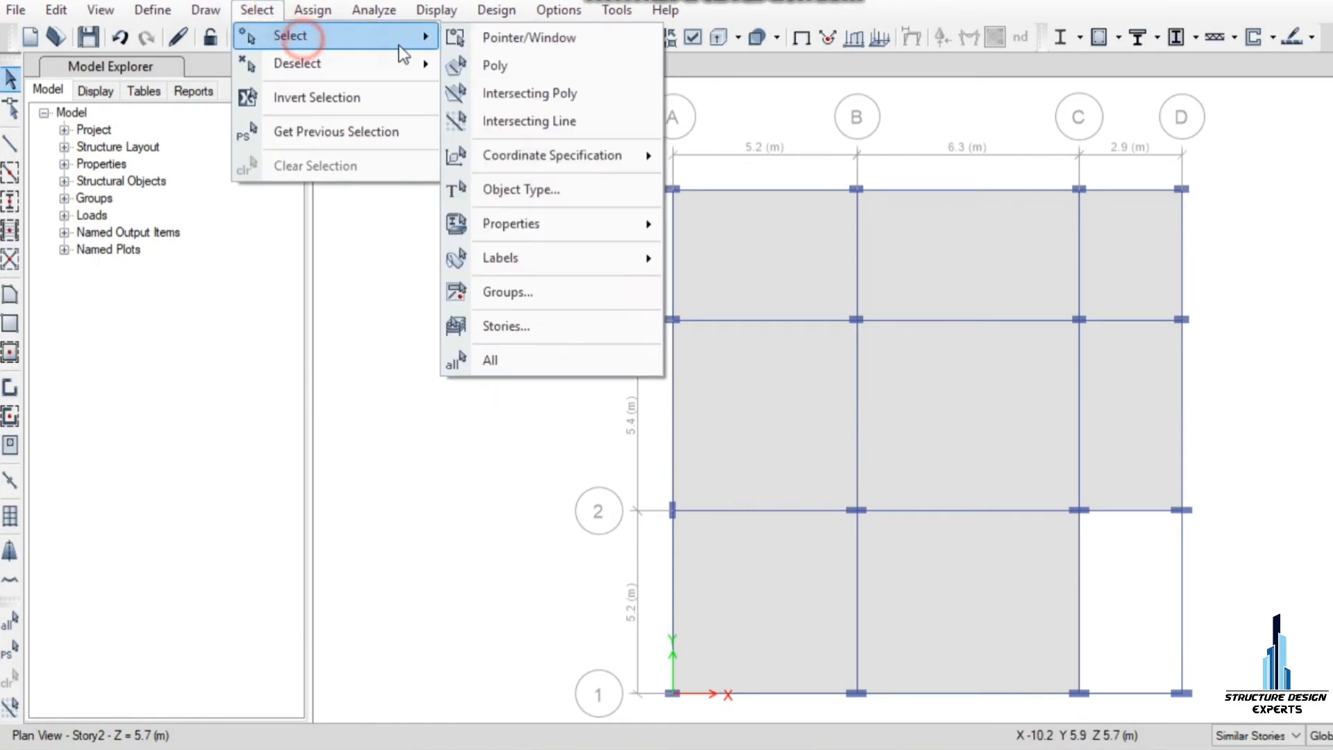
click(502, 359)
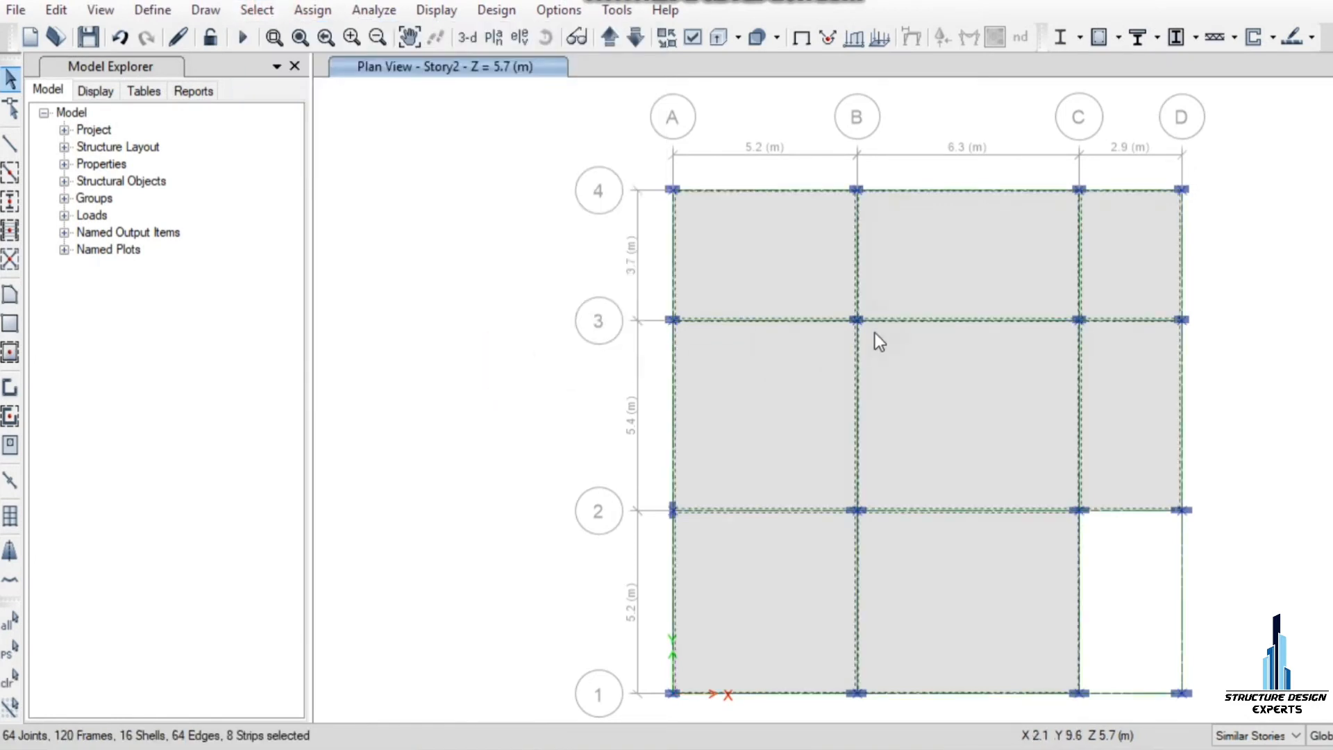
click(311, 10)
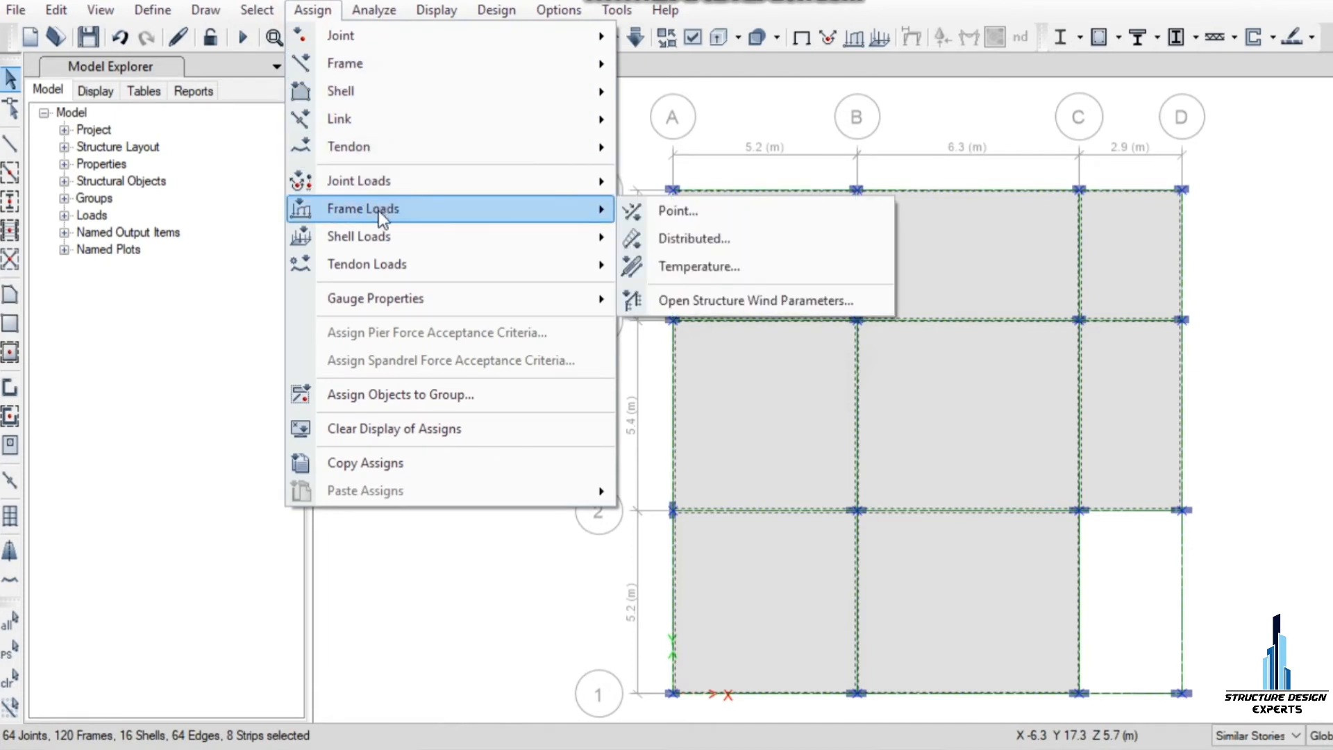
click(381, 235)
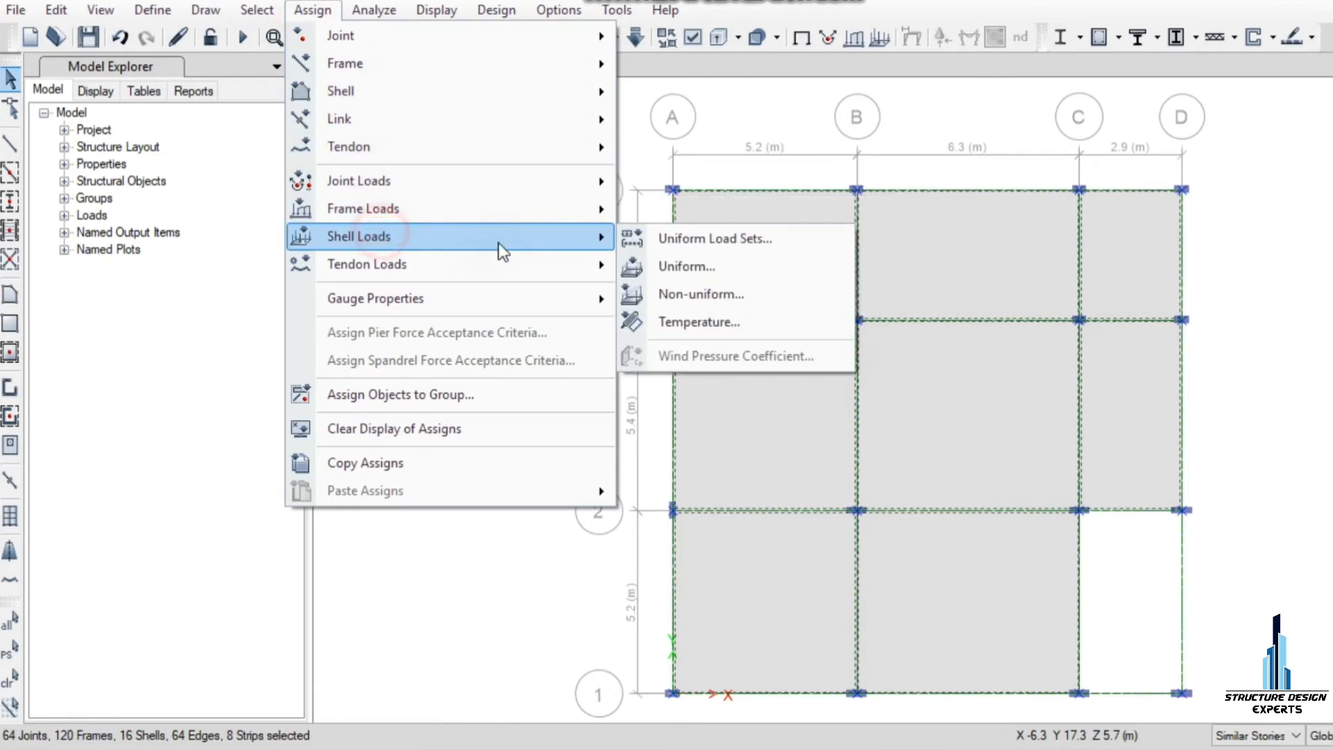
click(702, 266)
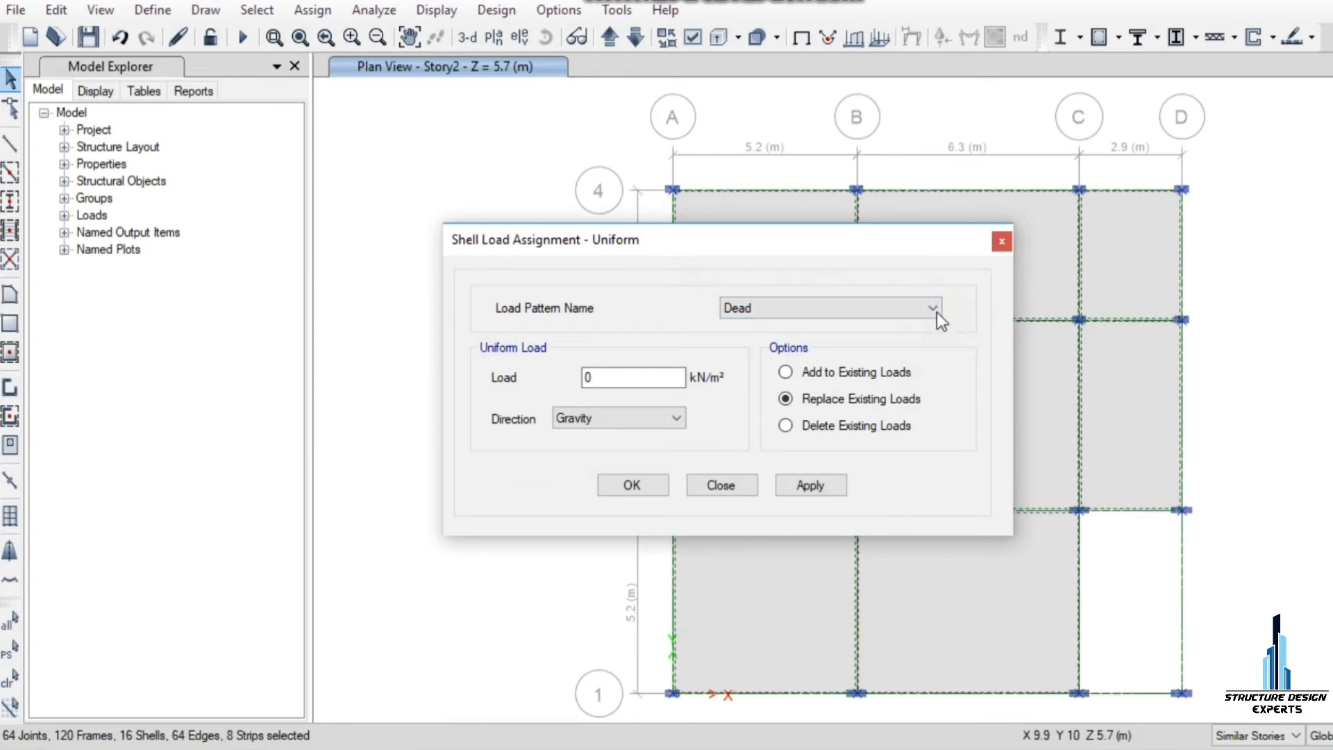
click(907, 307)
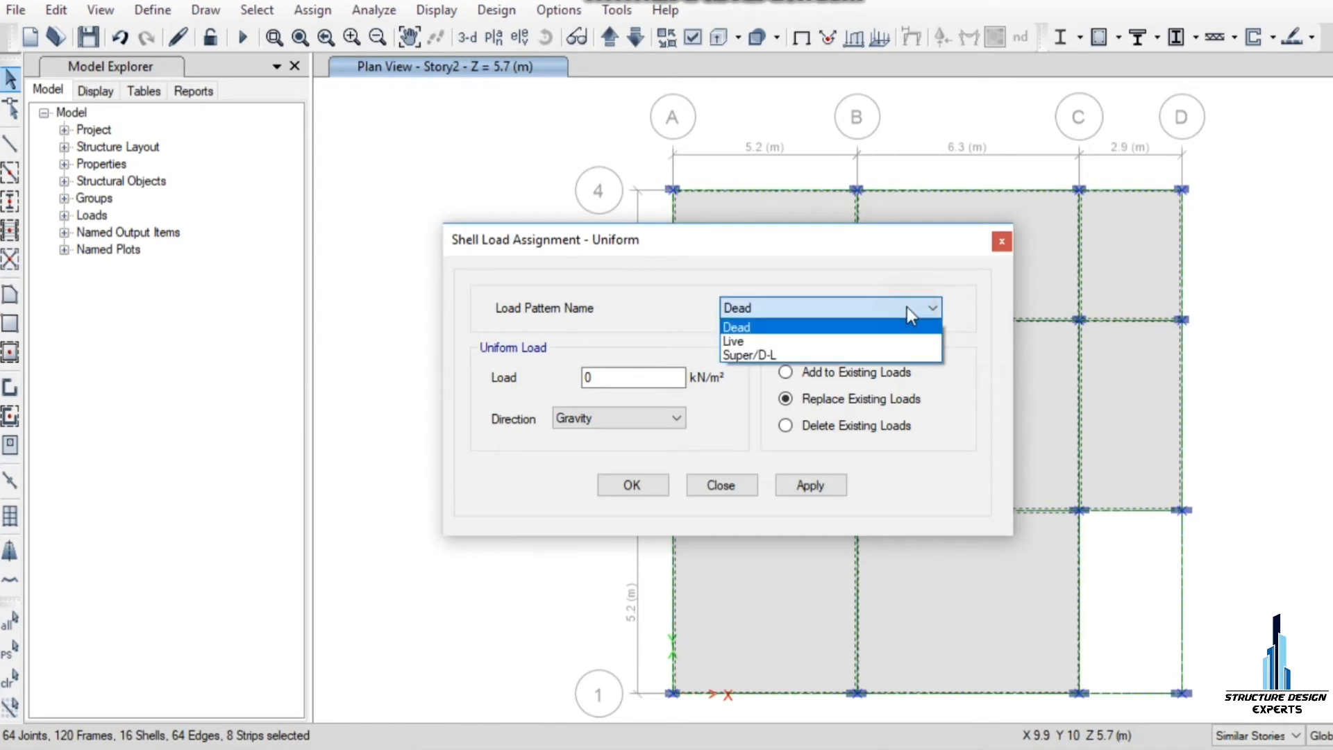
click(876, 353)
drag(636, 379, 582, 386)
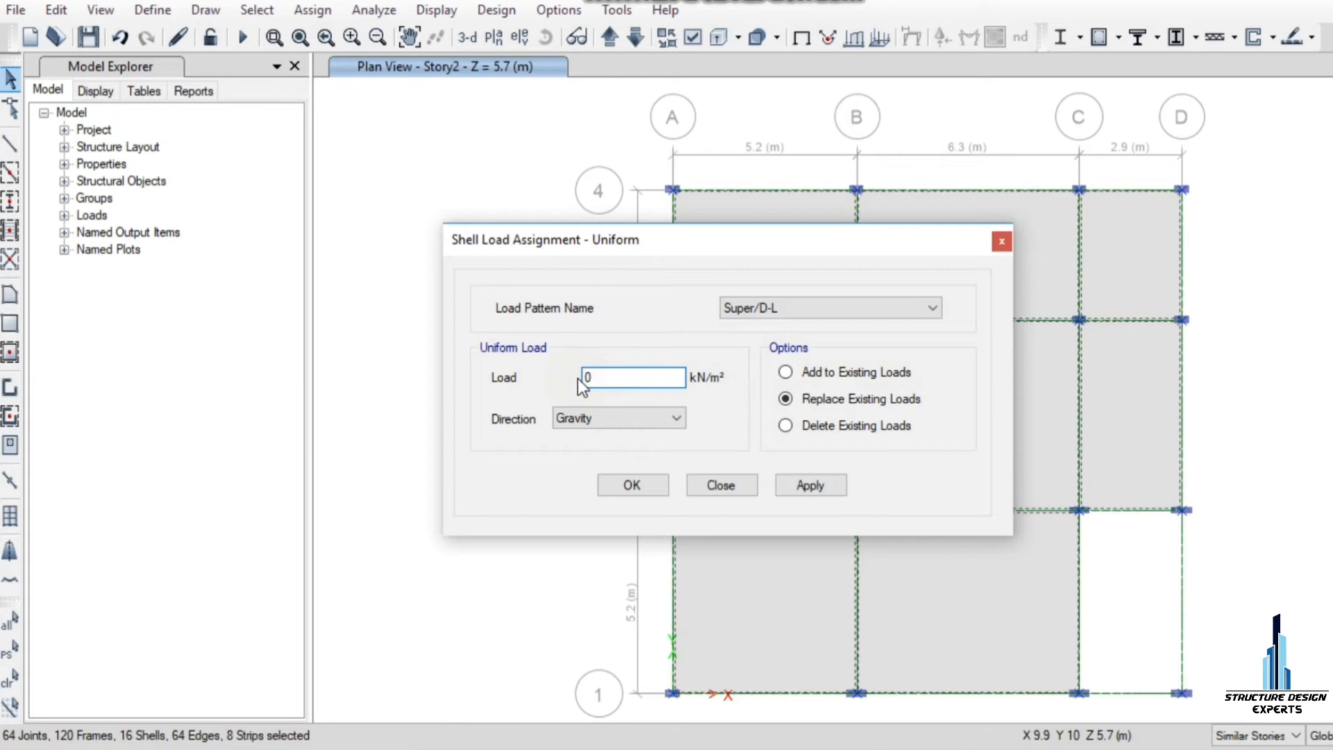
text(1)
key(BackSpace)
key(BackSpace)
text(1.2)
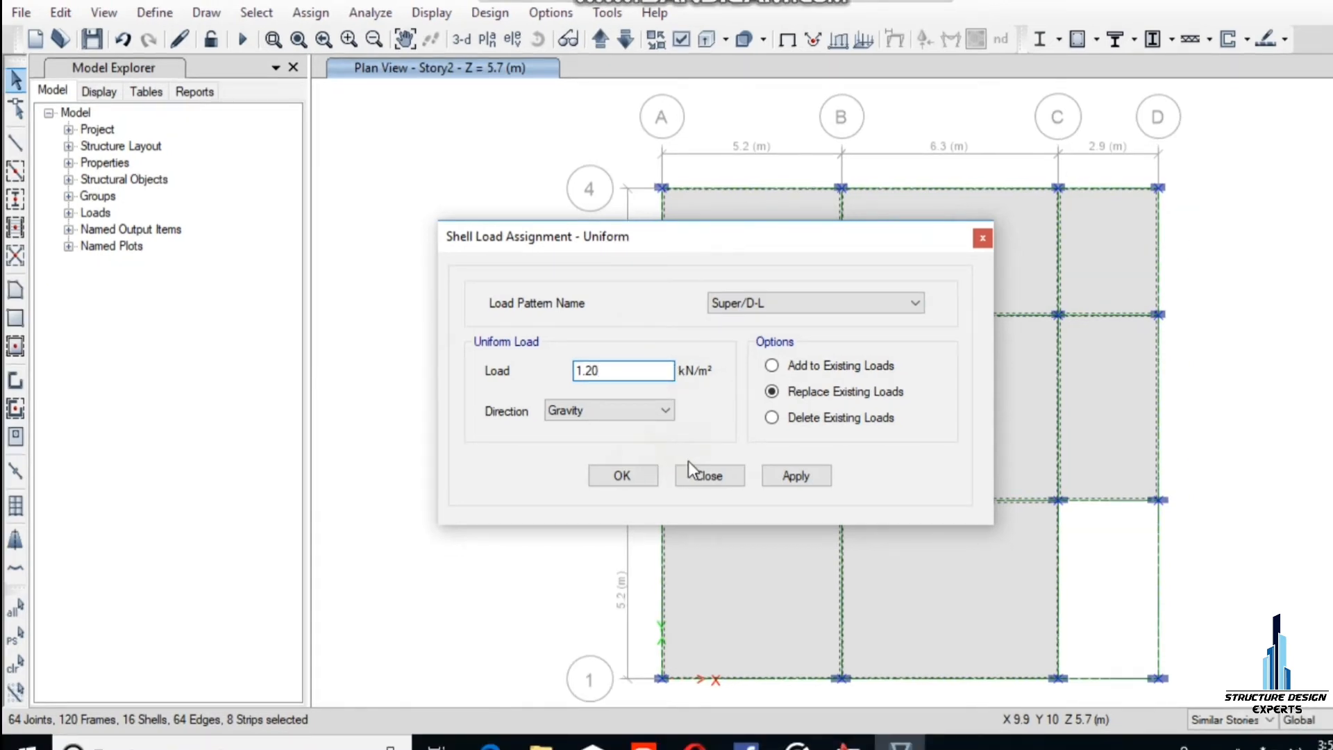
click(651, 478)
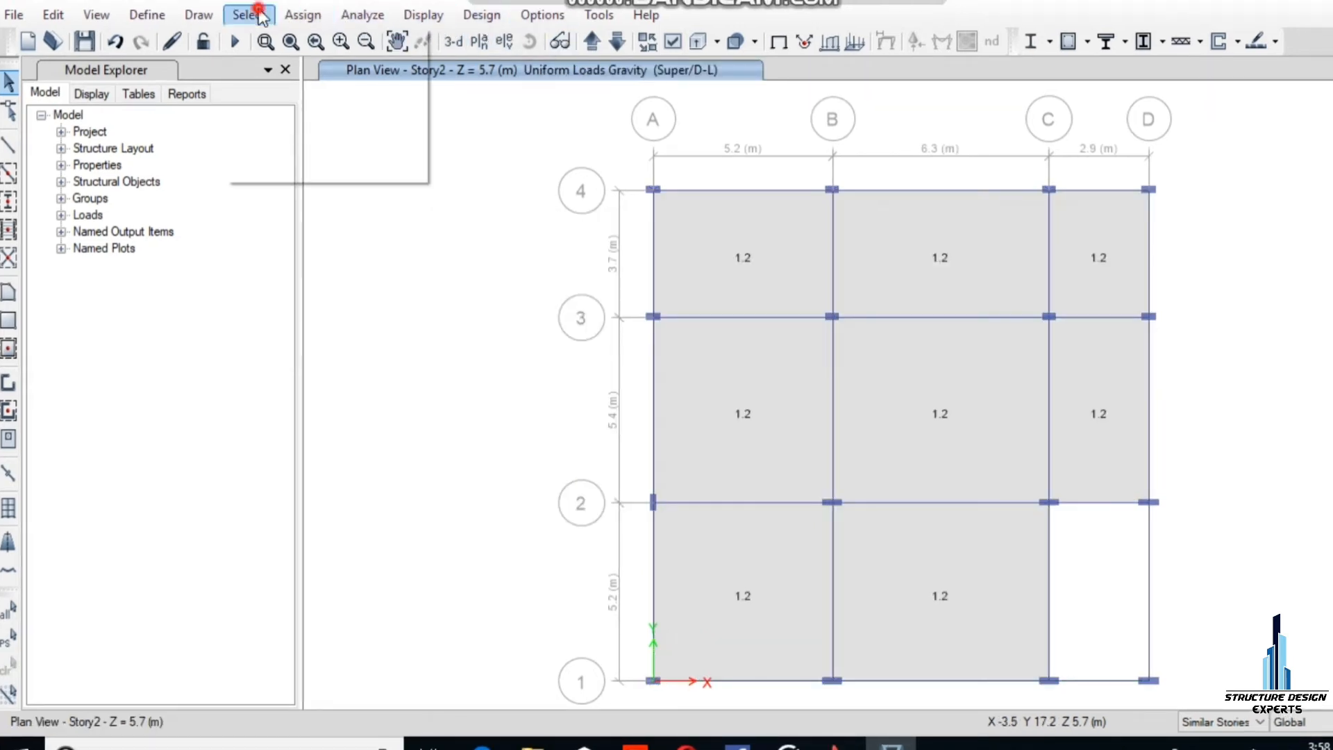
Step: Select the whole model again and assign a uniform gravity shell load of 0.25 kN/m² under the Live pattern
click(252, 15)
mouse_move(359, 56)
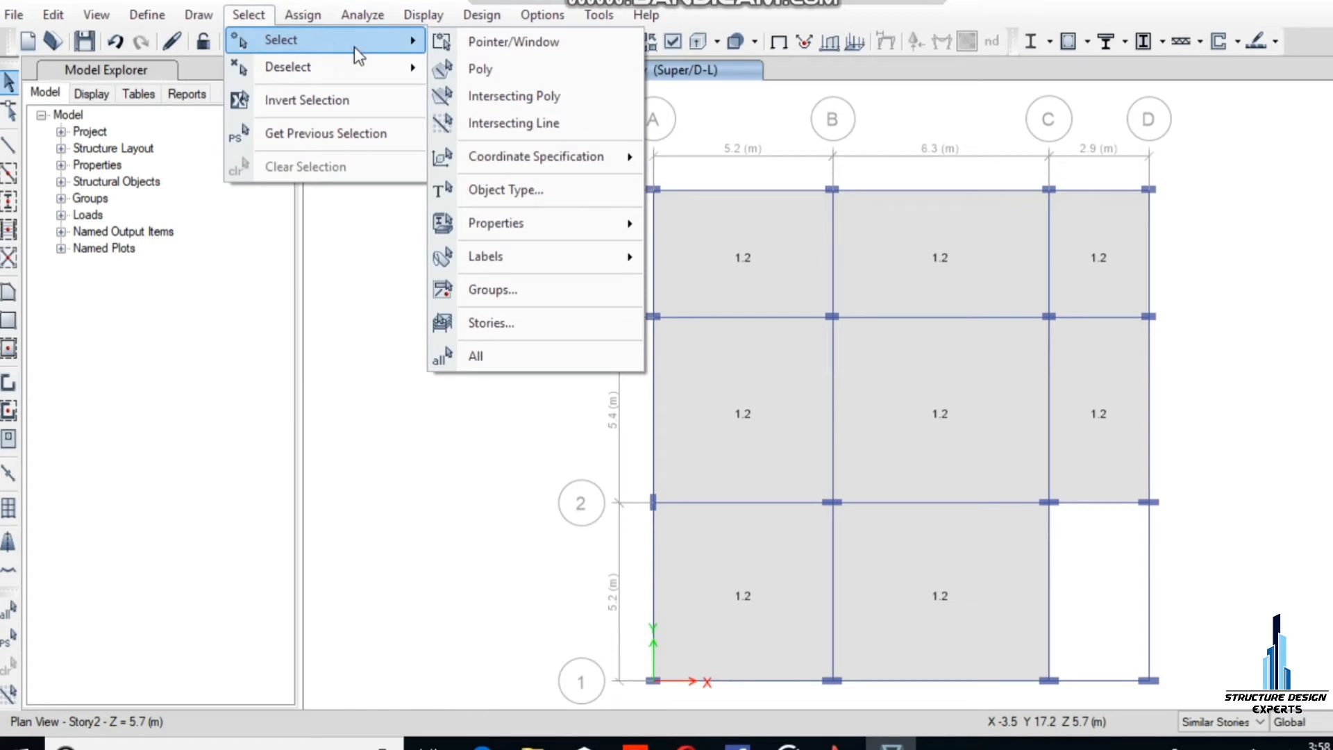
click(469, 358)
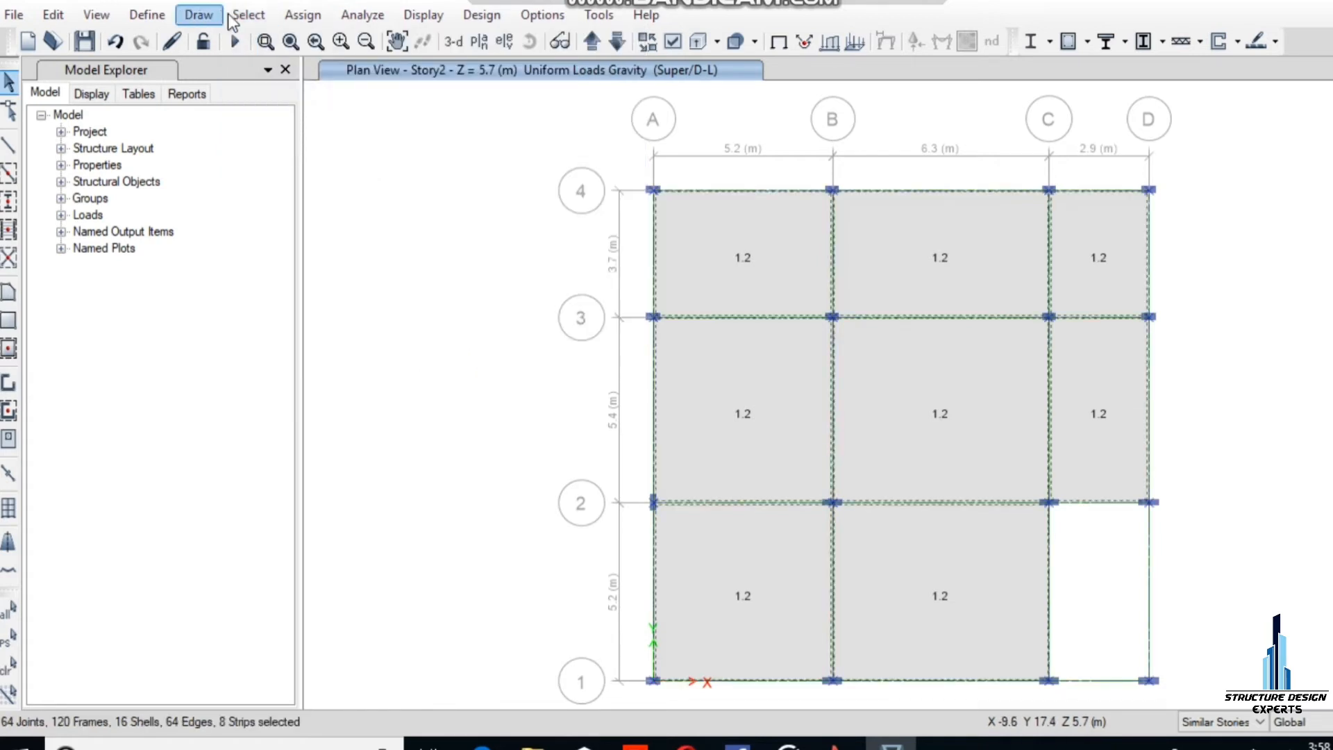
click(298, 15)
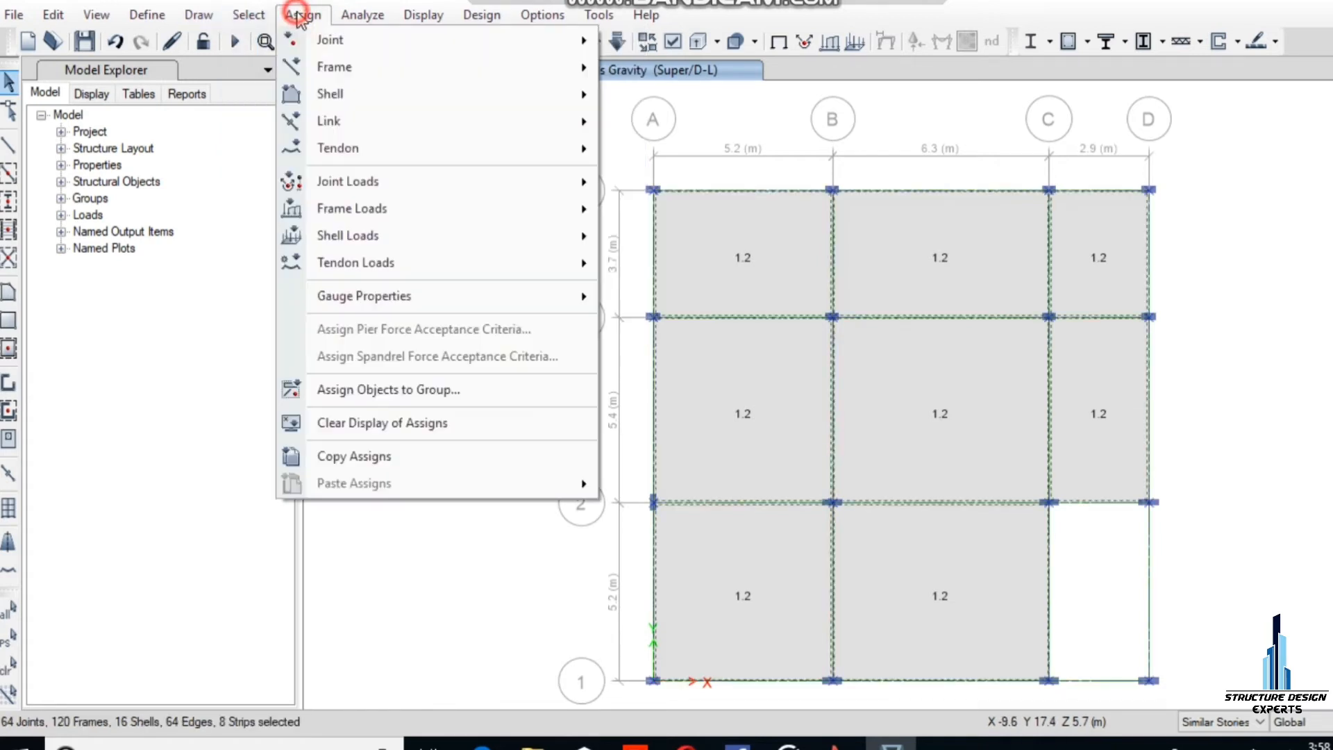
click(363, 236)
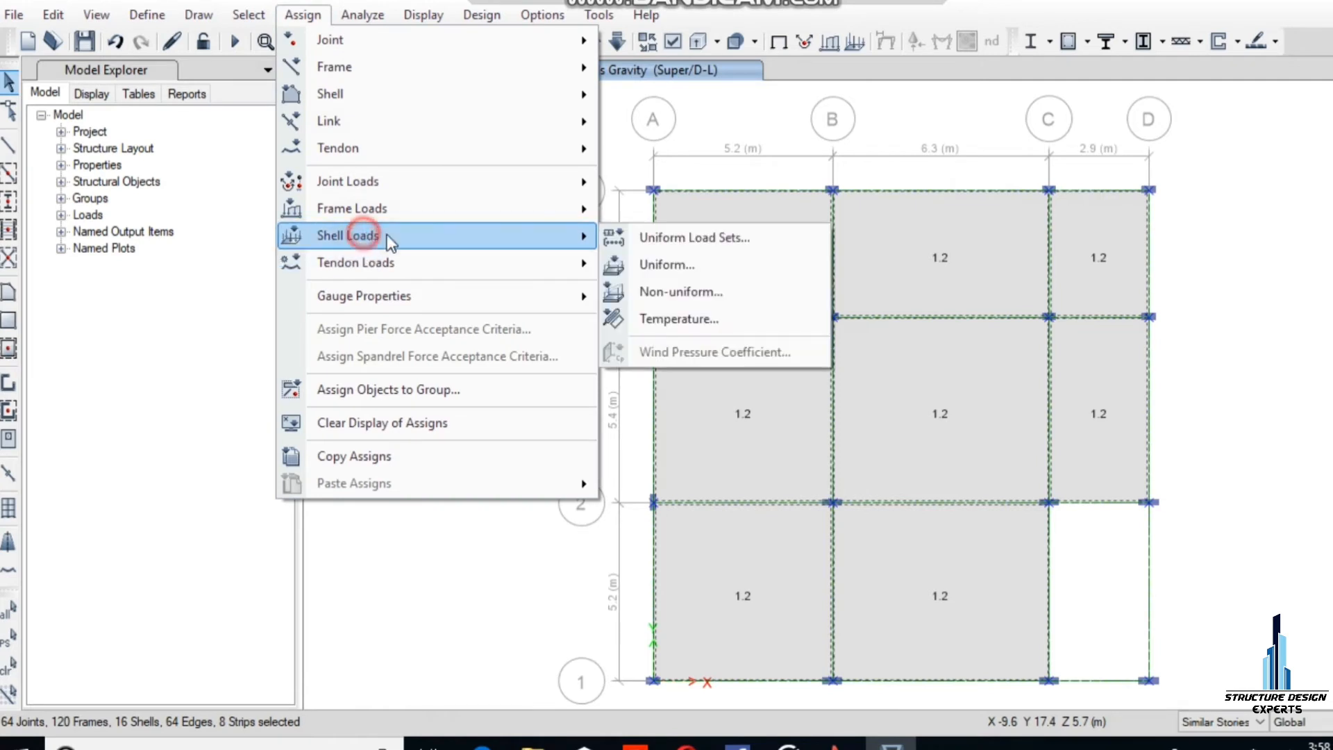
click(665, 265)
click(746, 305)
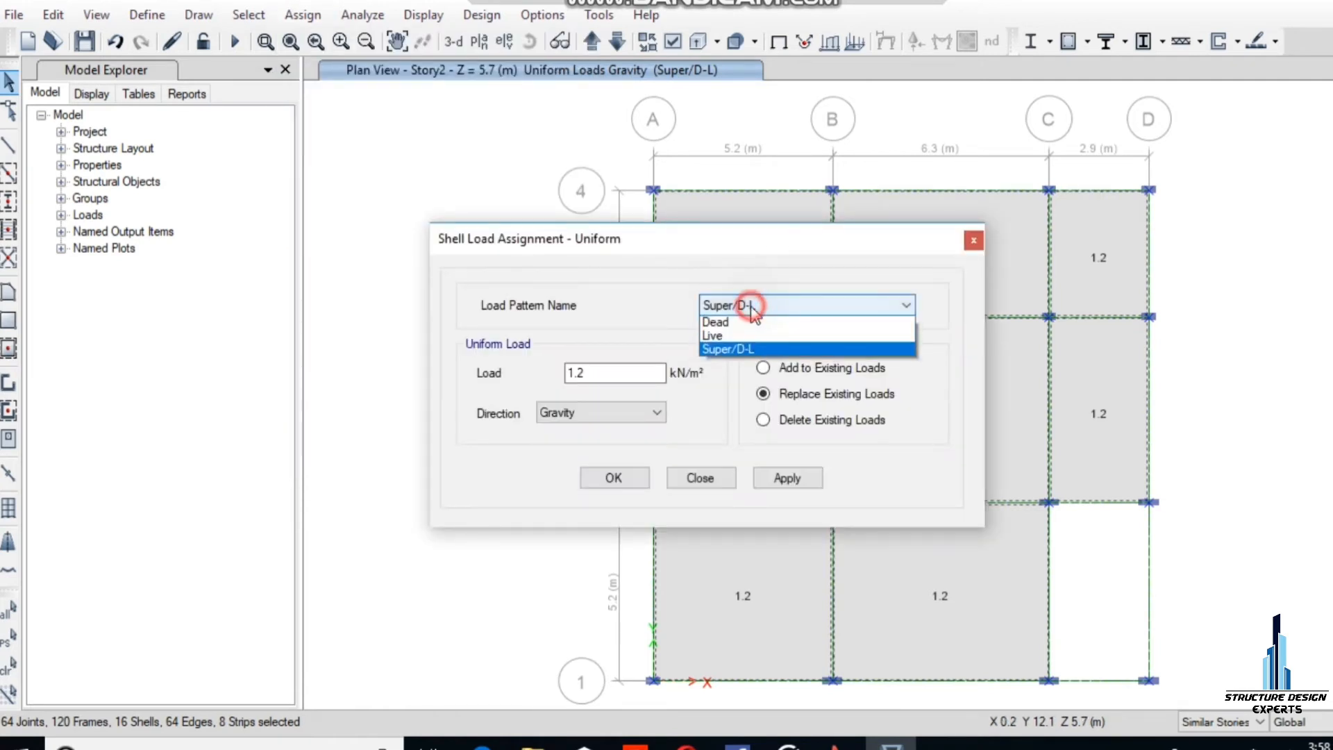
click(737, 340)
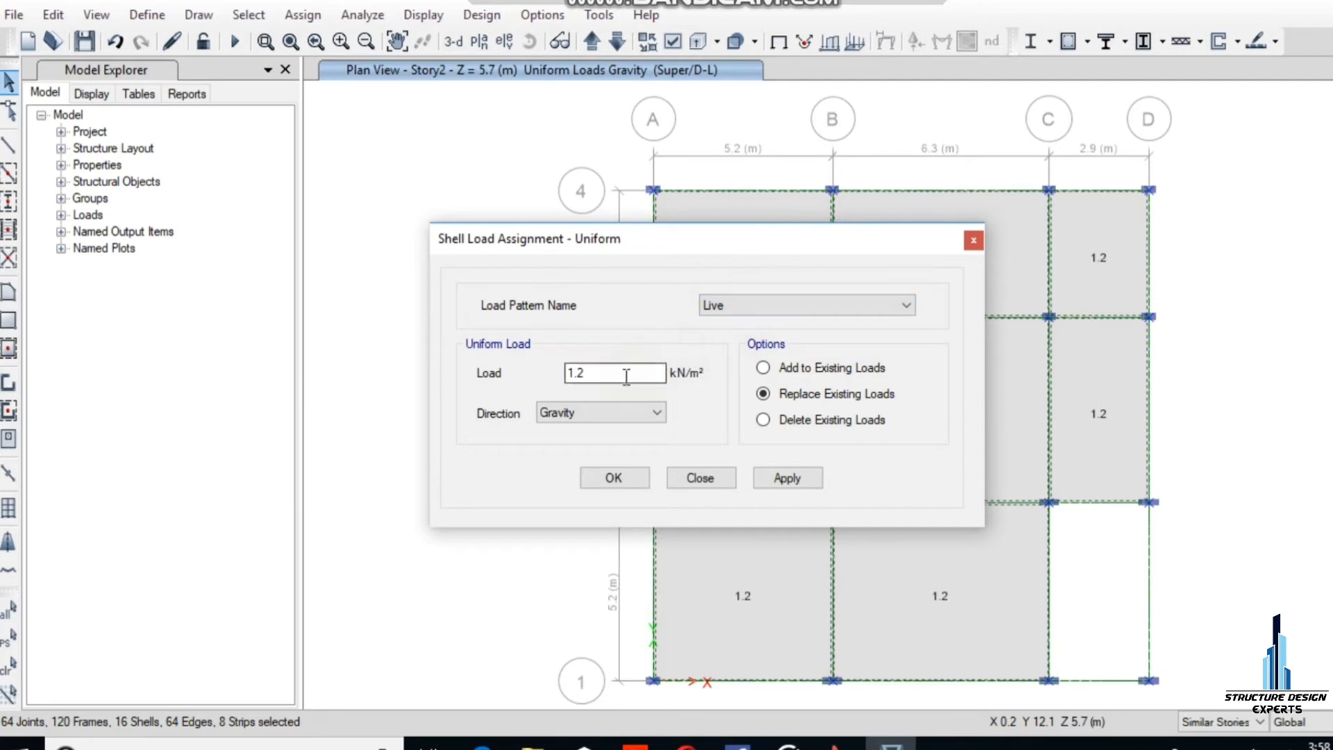
drag(625, 373, 535, 381)
text(.25)
click(614, 477)
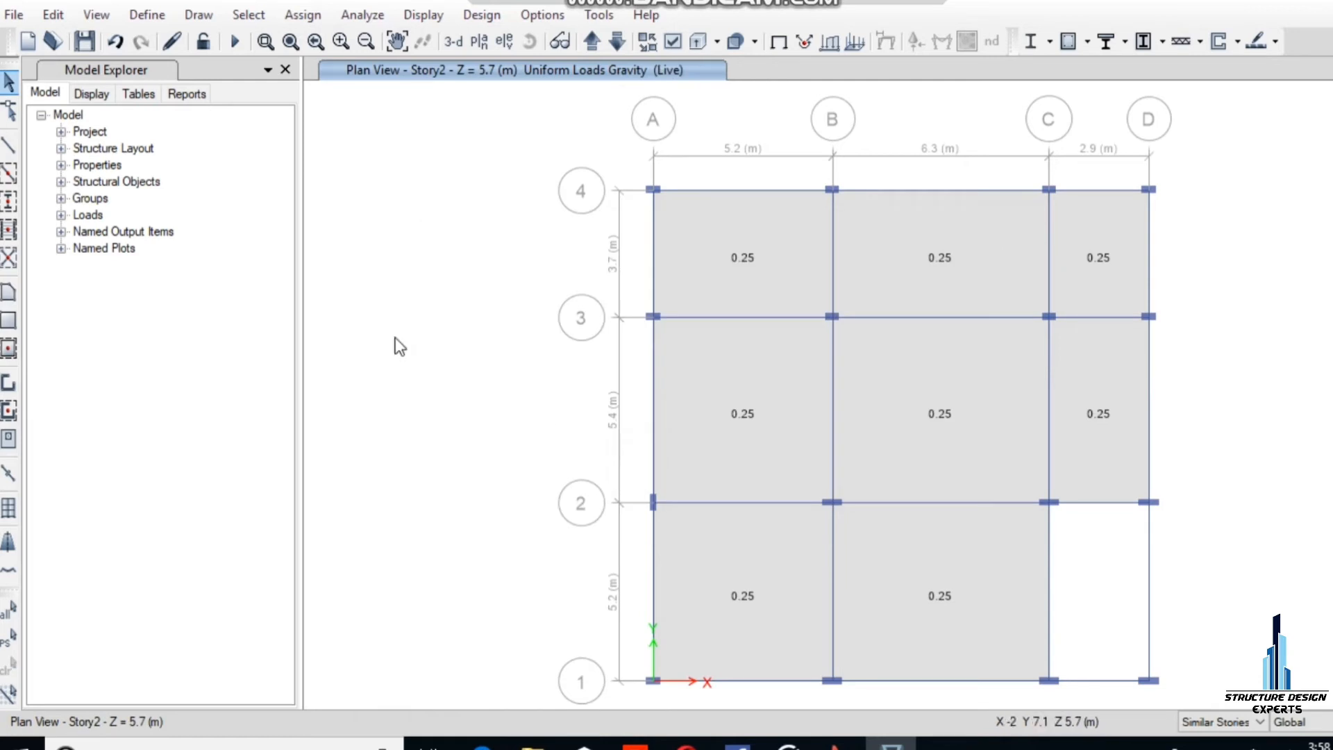
Step: Add a linear static load case using preset P-Delta settings, applying the Dead load pattern with scale factor 1
click(146, 16)
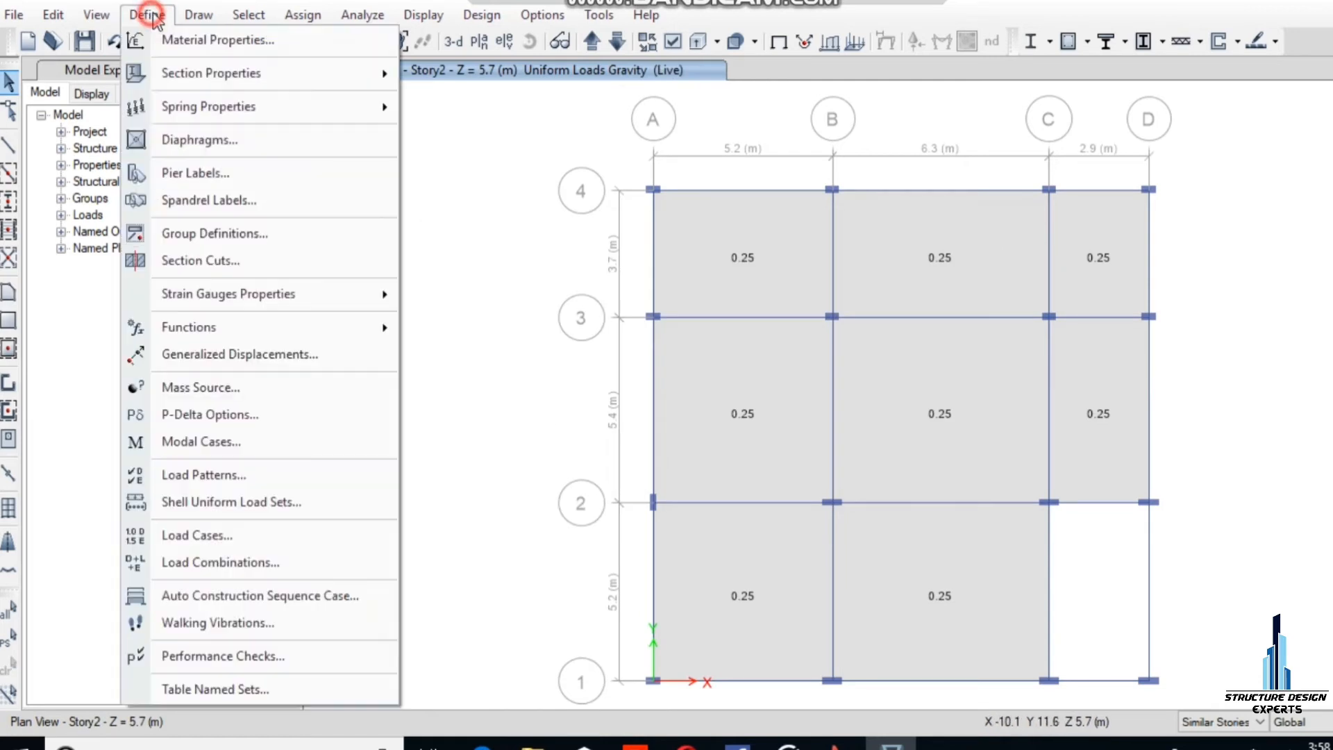
click(190, 533)
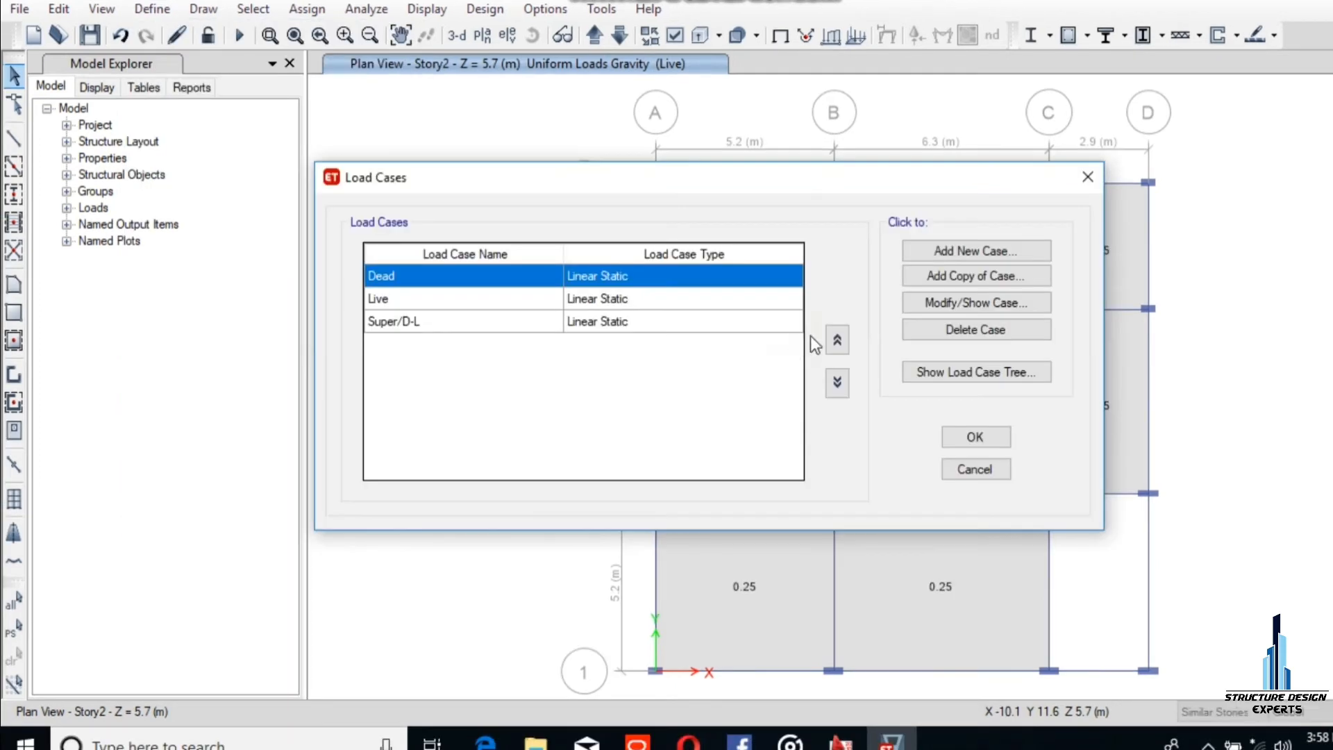
click(930, 251)
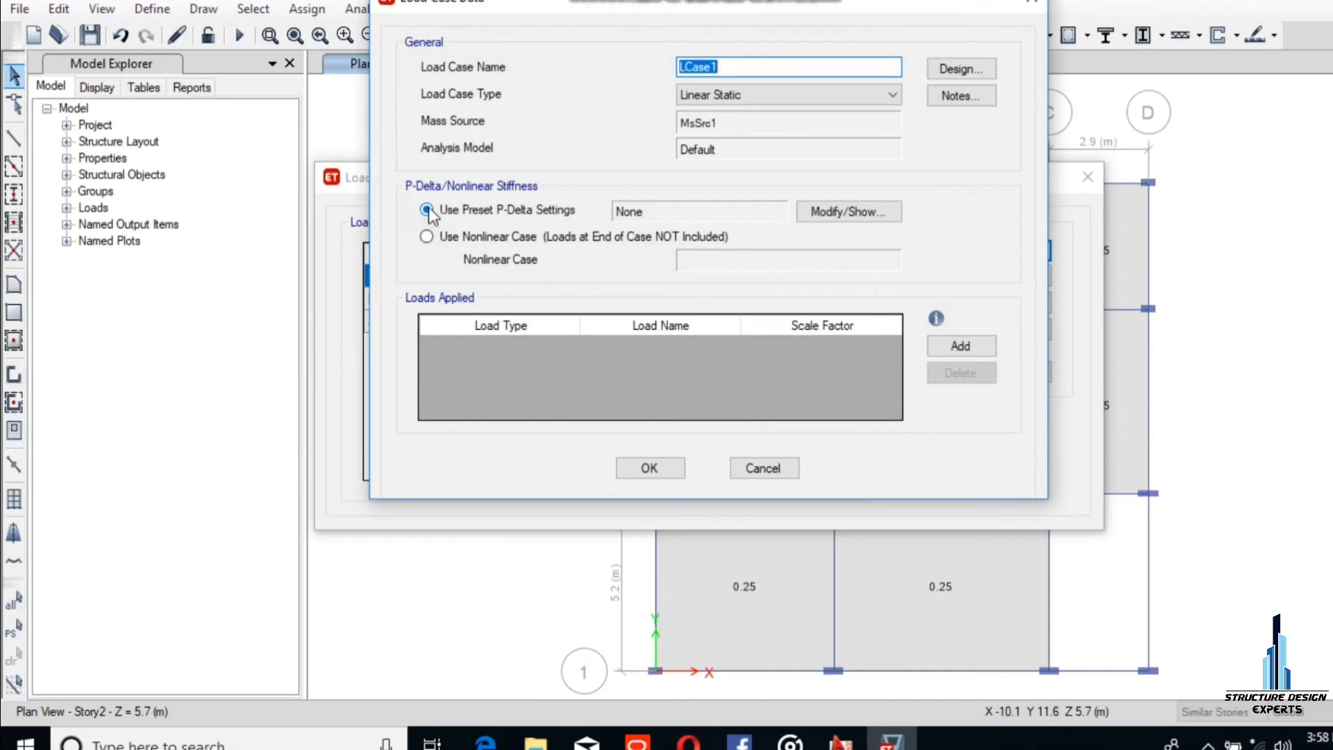
click(427, 210)
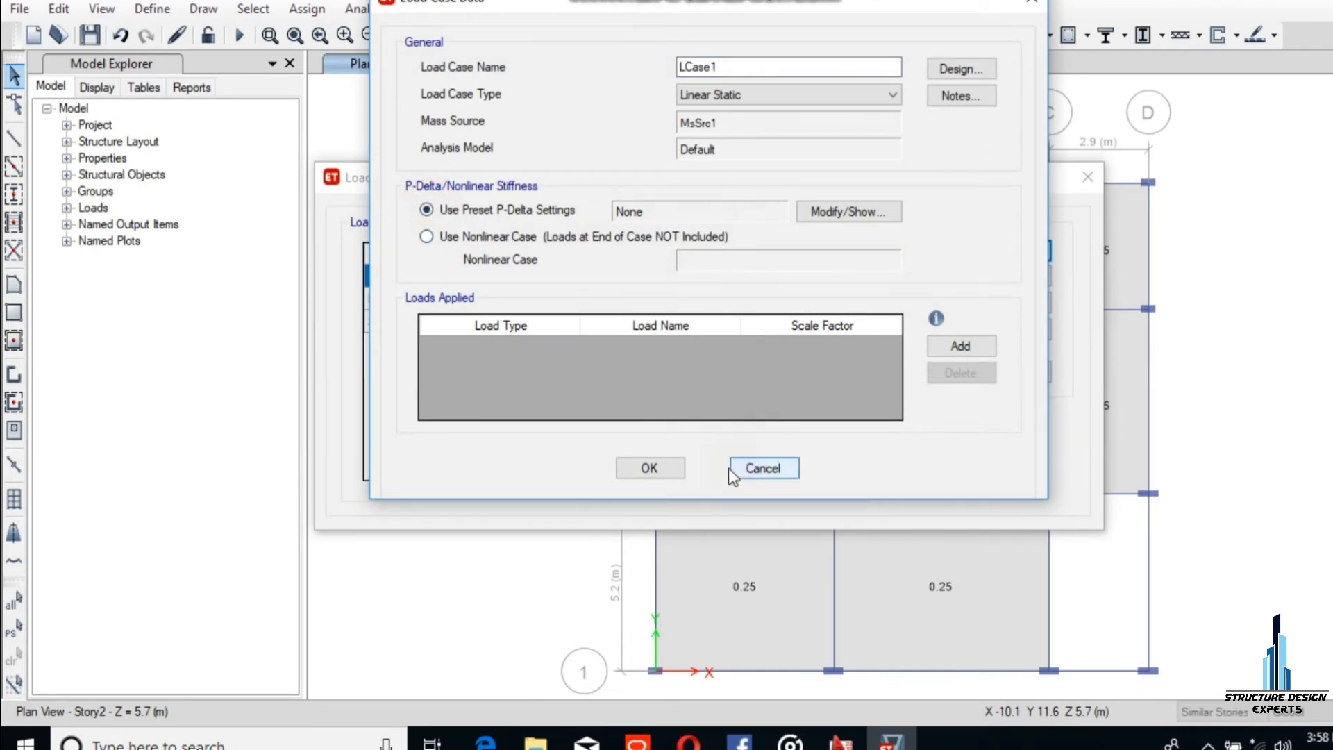
click(934, 348)
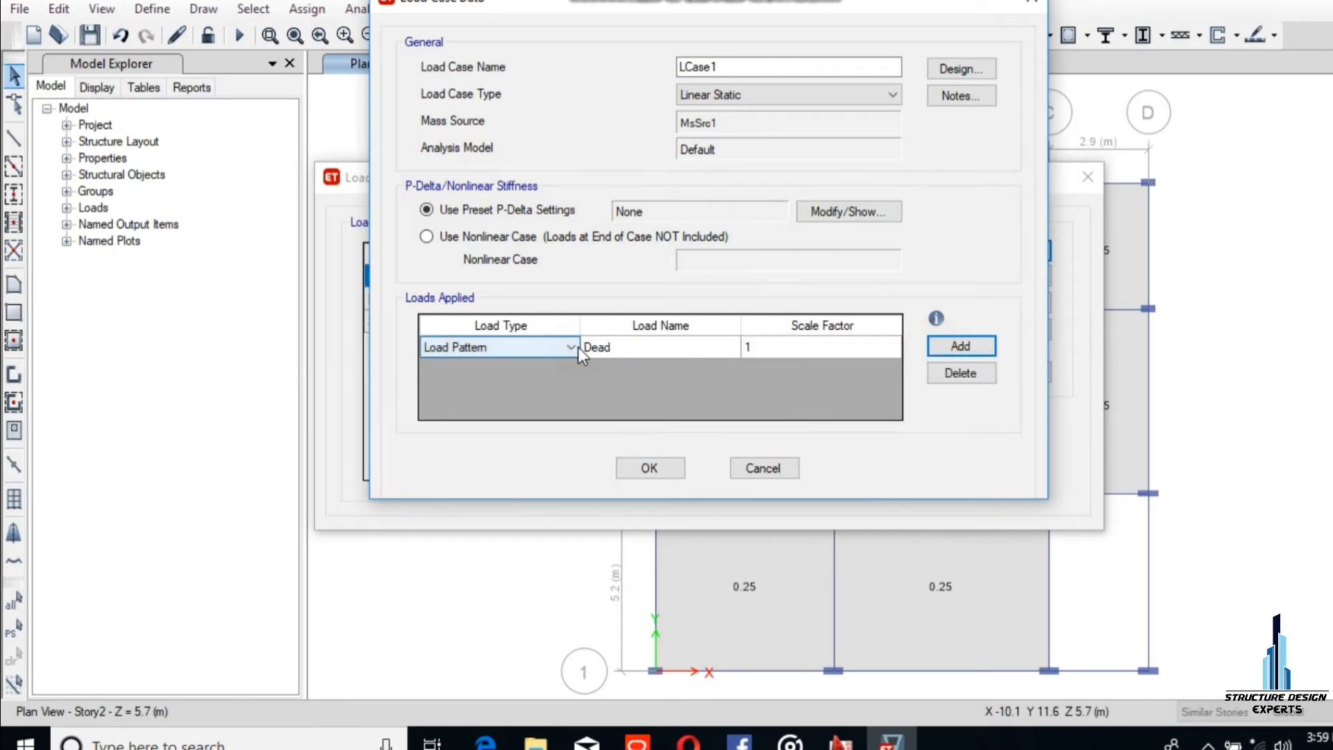
click(646, 470)
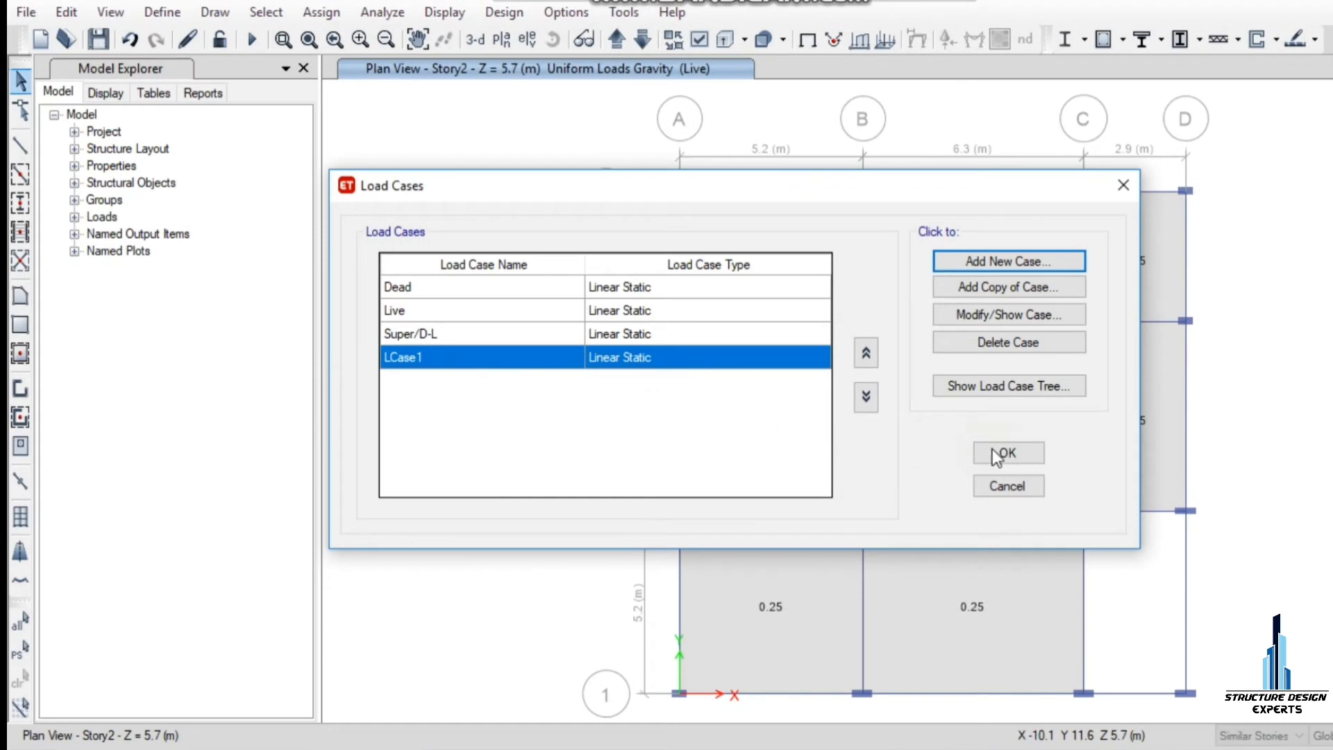
click(995, 452)
key(Return)
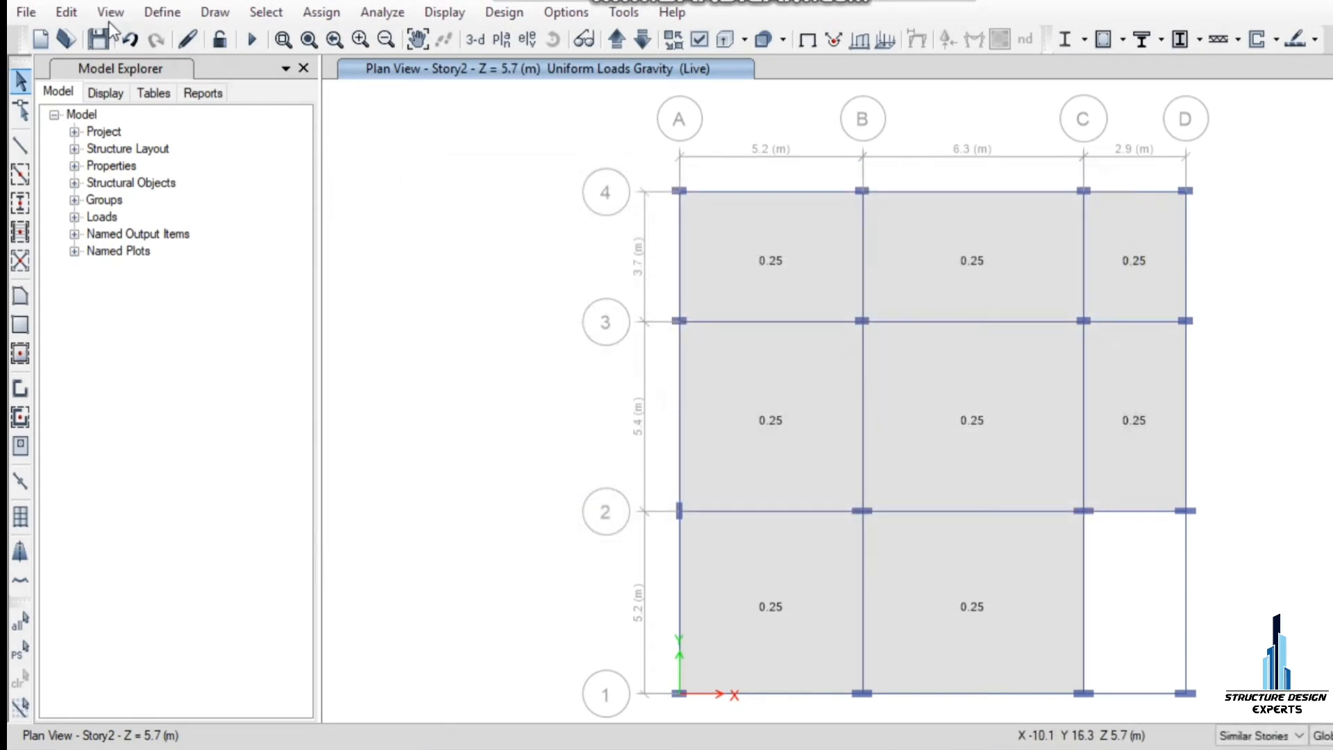
Step: Set the preset P-Delta automation method to iterative based on loads, using the Live pattern with scale factor 0.25
click(158, 11)
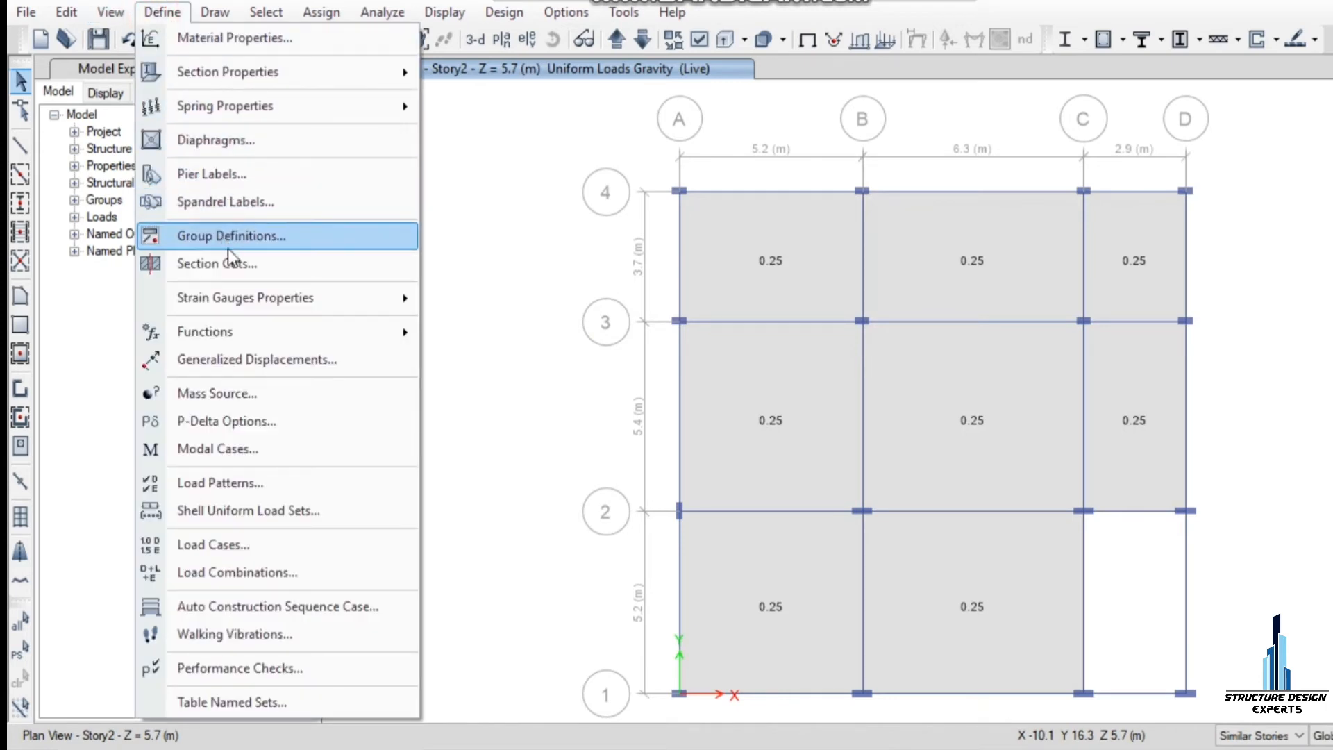
mouse_move(222, 331)
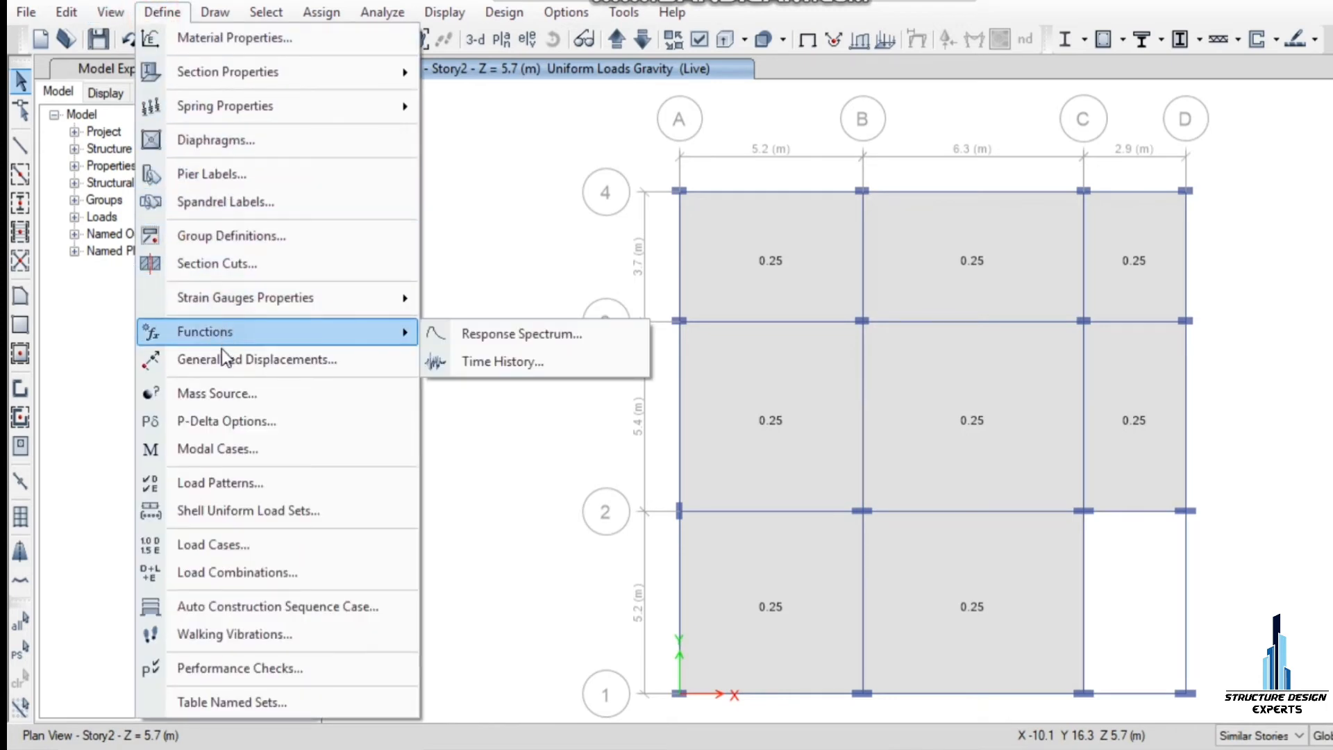
click(227, 422)
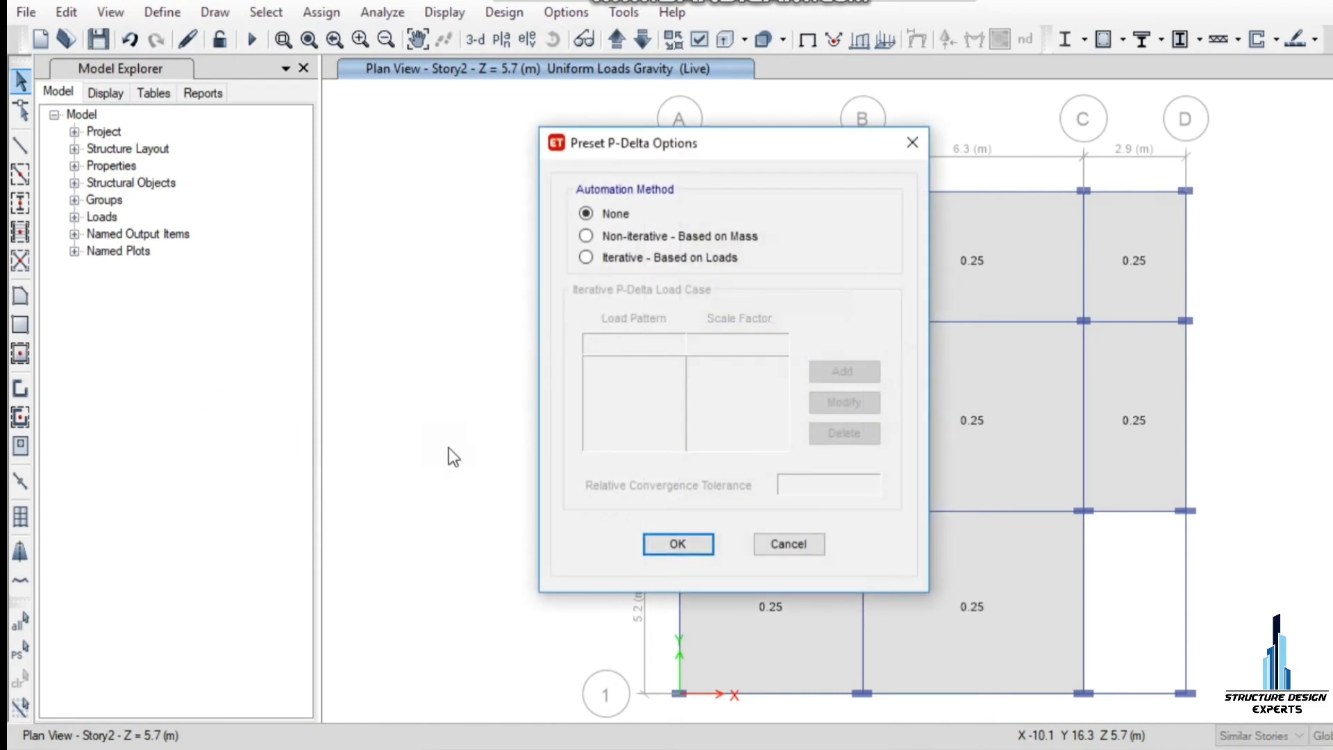
click(586, 257)
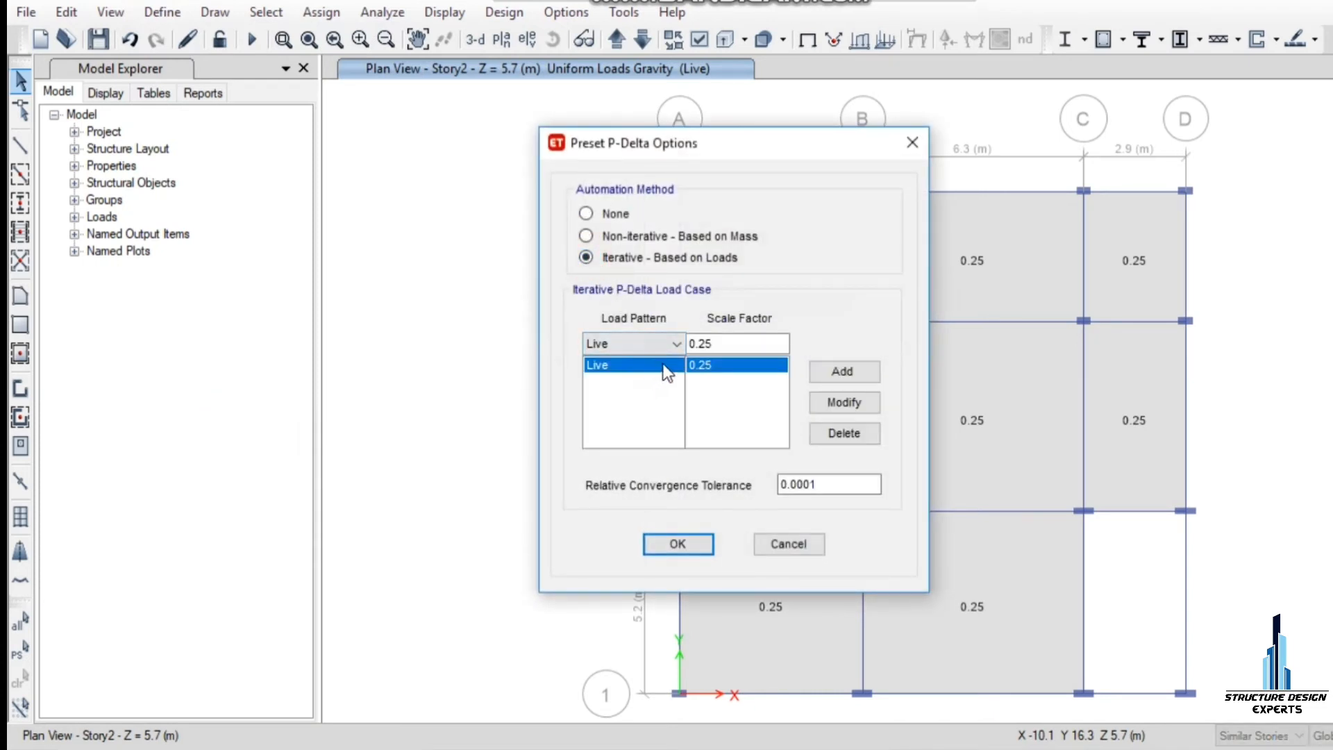
click(672, 344)
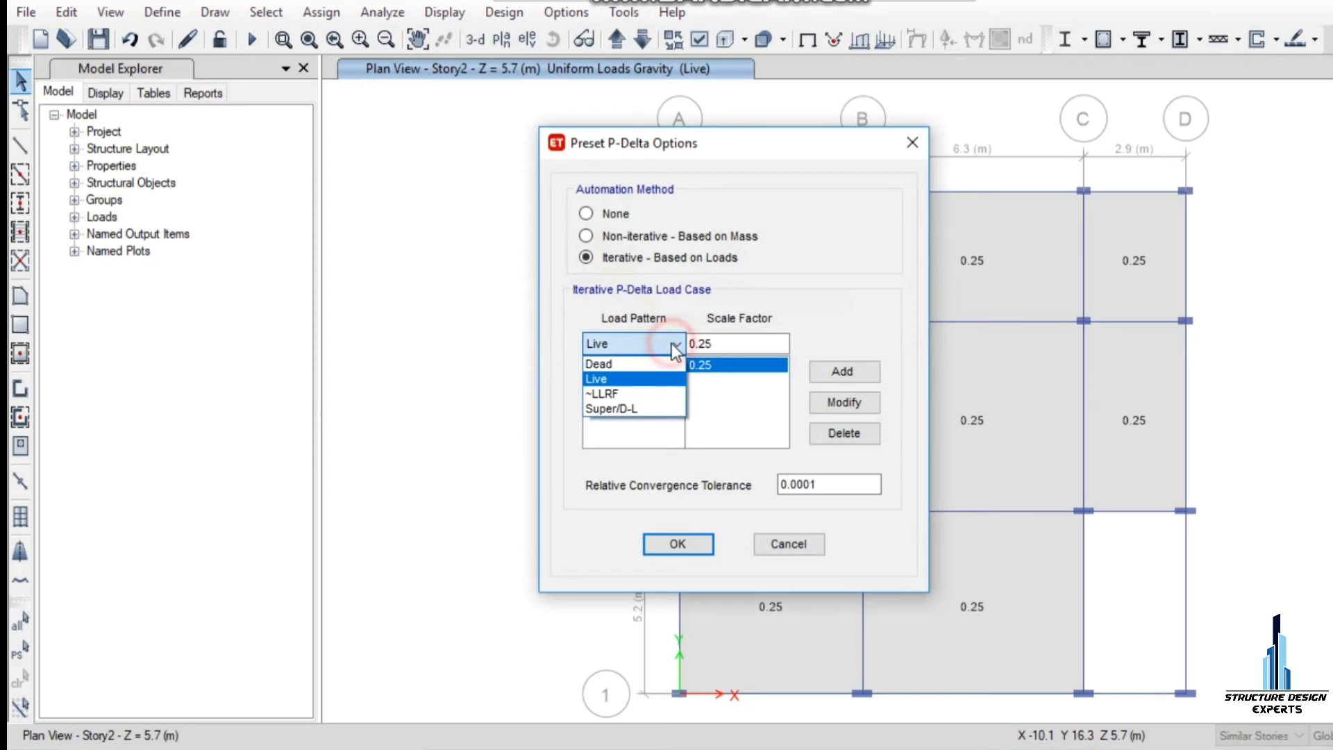
click(659, 378)
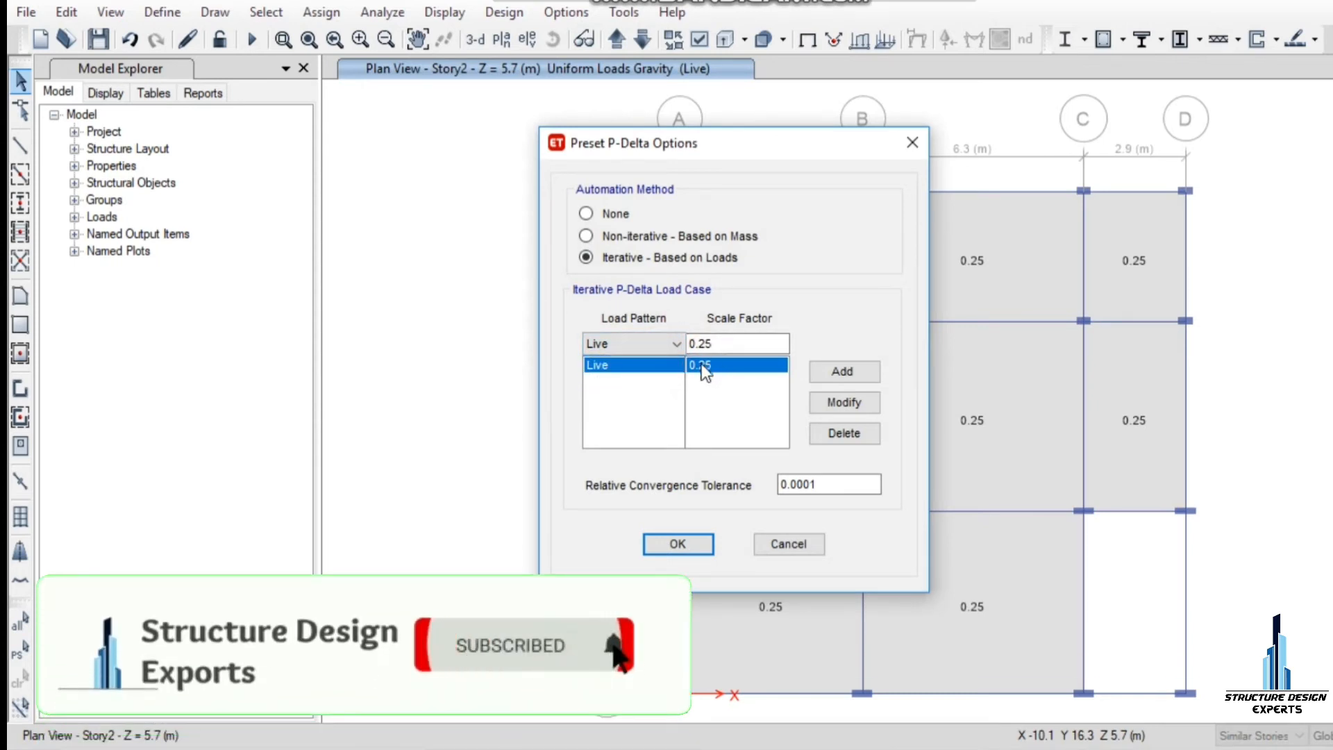
Step: Try to add the Live pattern with scale factor 0.25 to the iterative P-Delta load case again
click(843, 372)
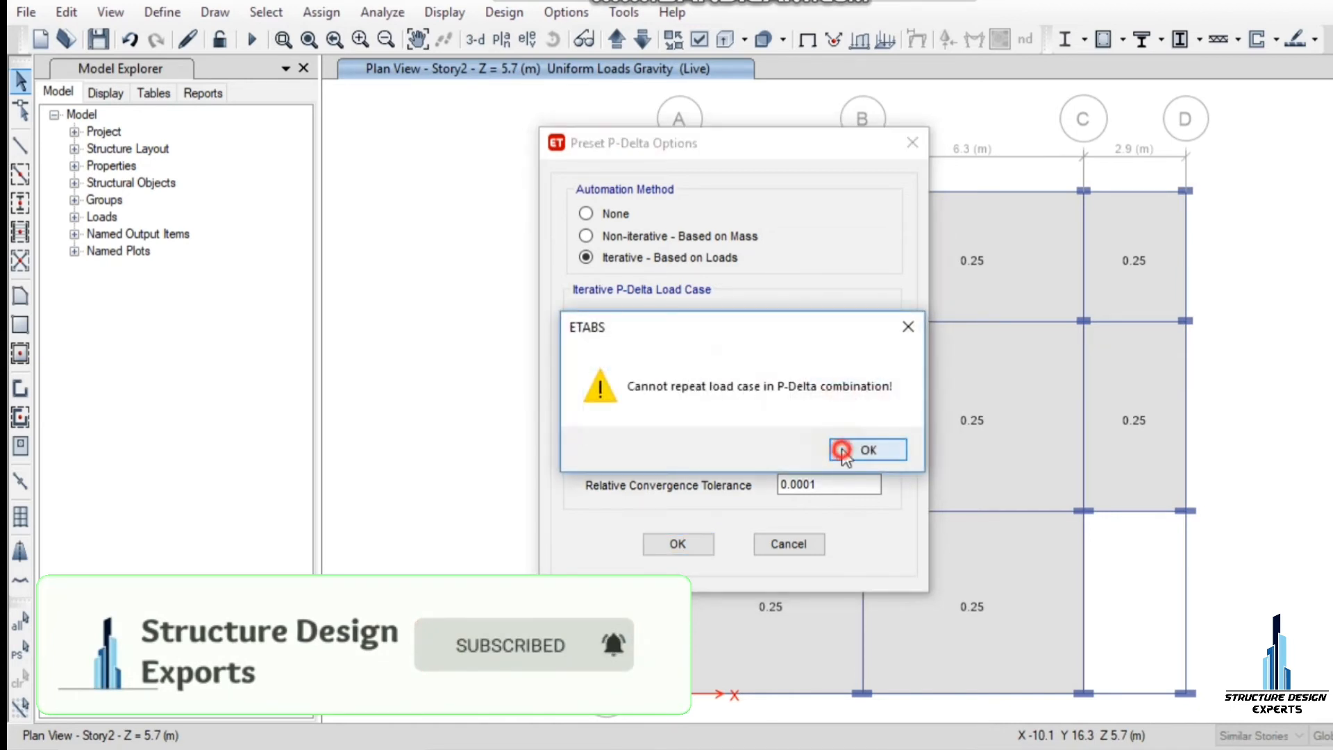
click(843, 451)
click(657, 346)
click(657, 347)
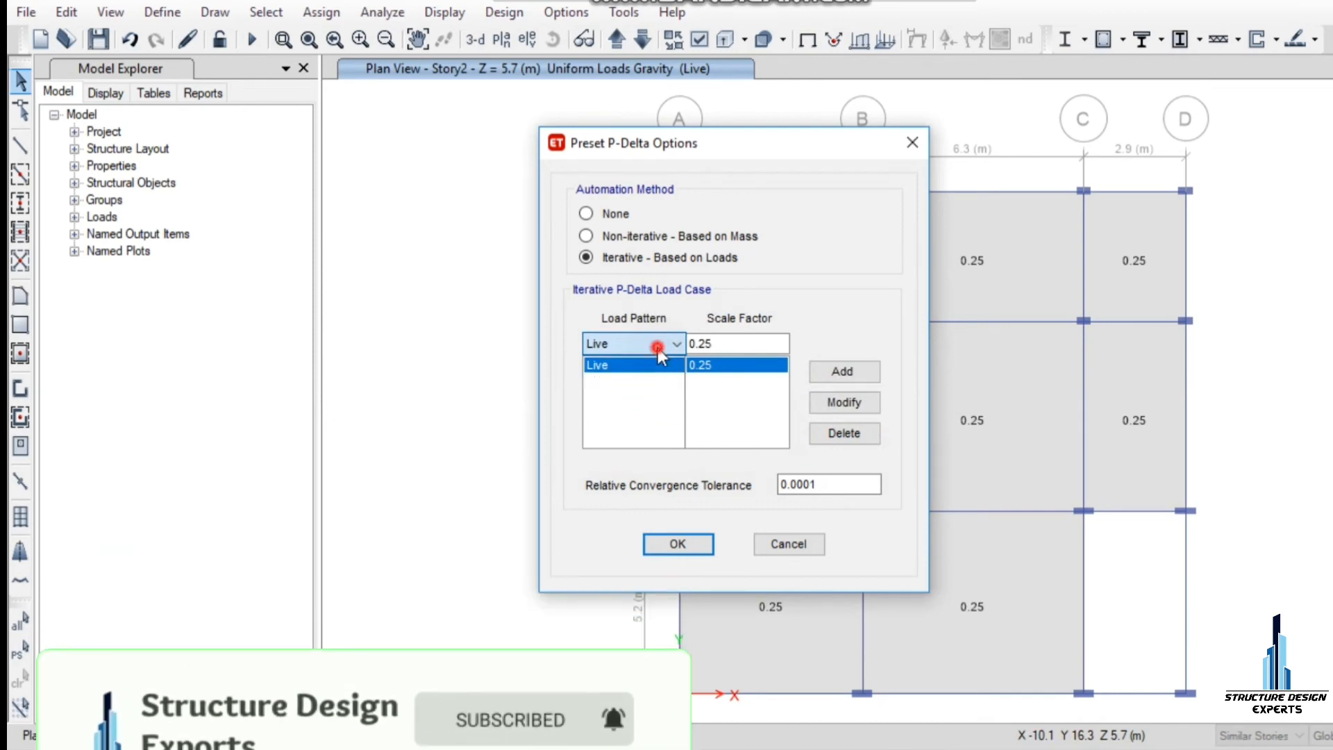
click(850, 373)
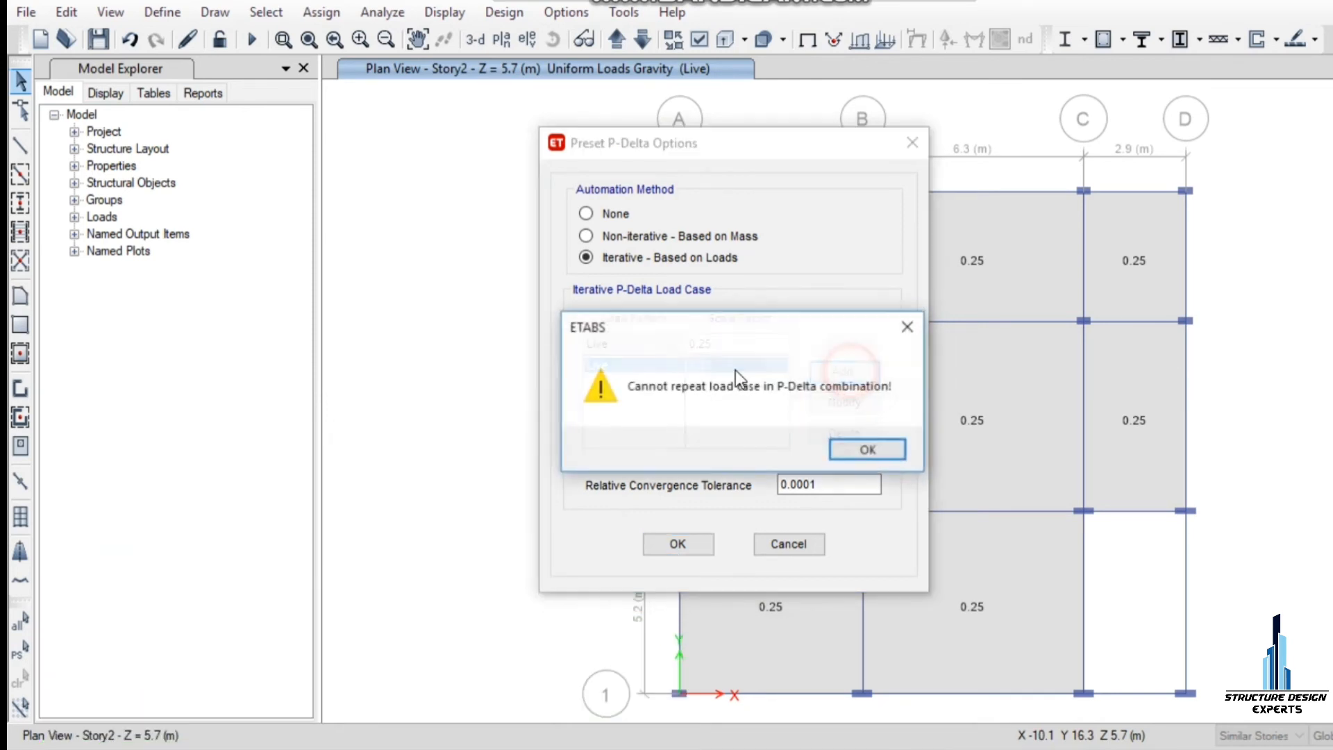
click(847, 448)
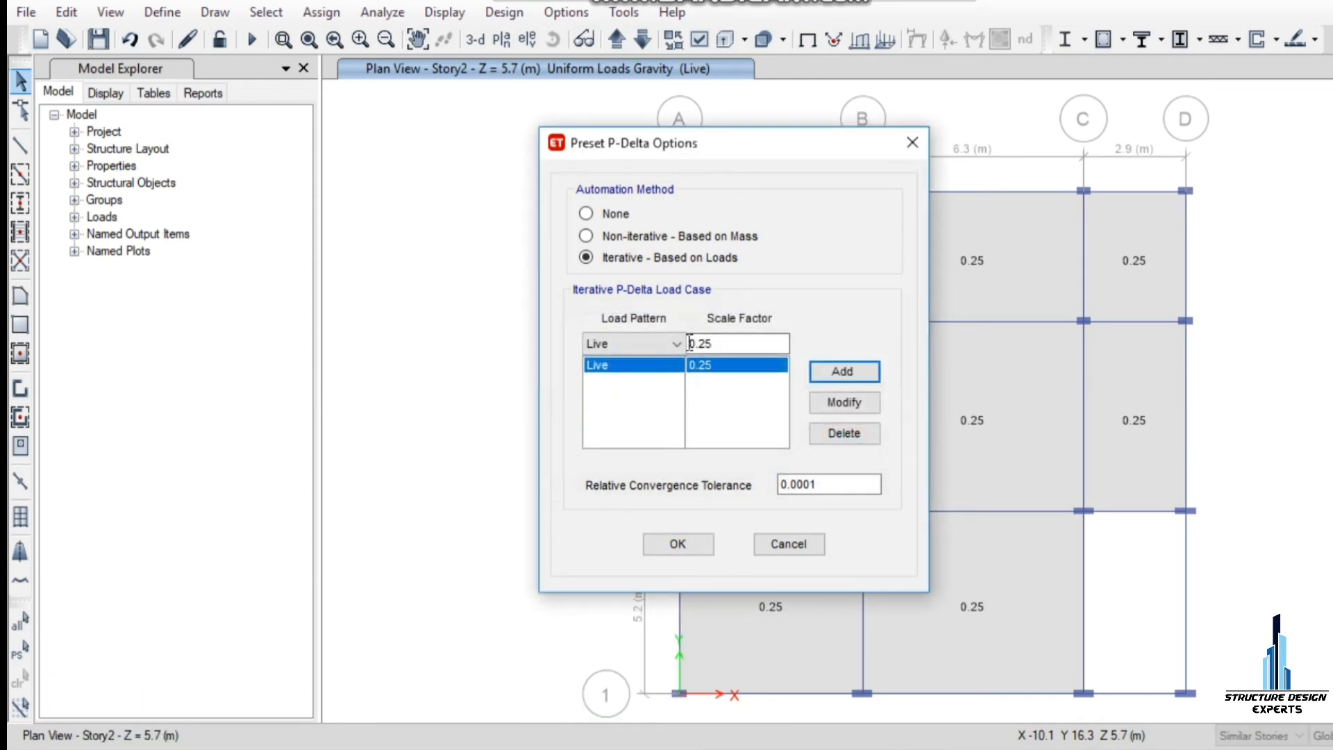
Step: Add the Super/D-L pattern with scale factor 1 to the iterative P-Delta load case and accept the options
click(674, 346)
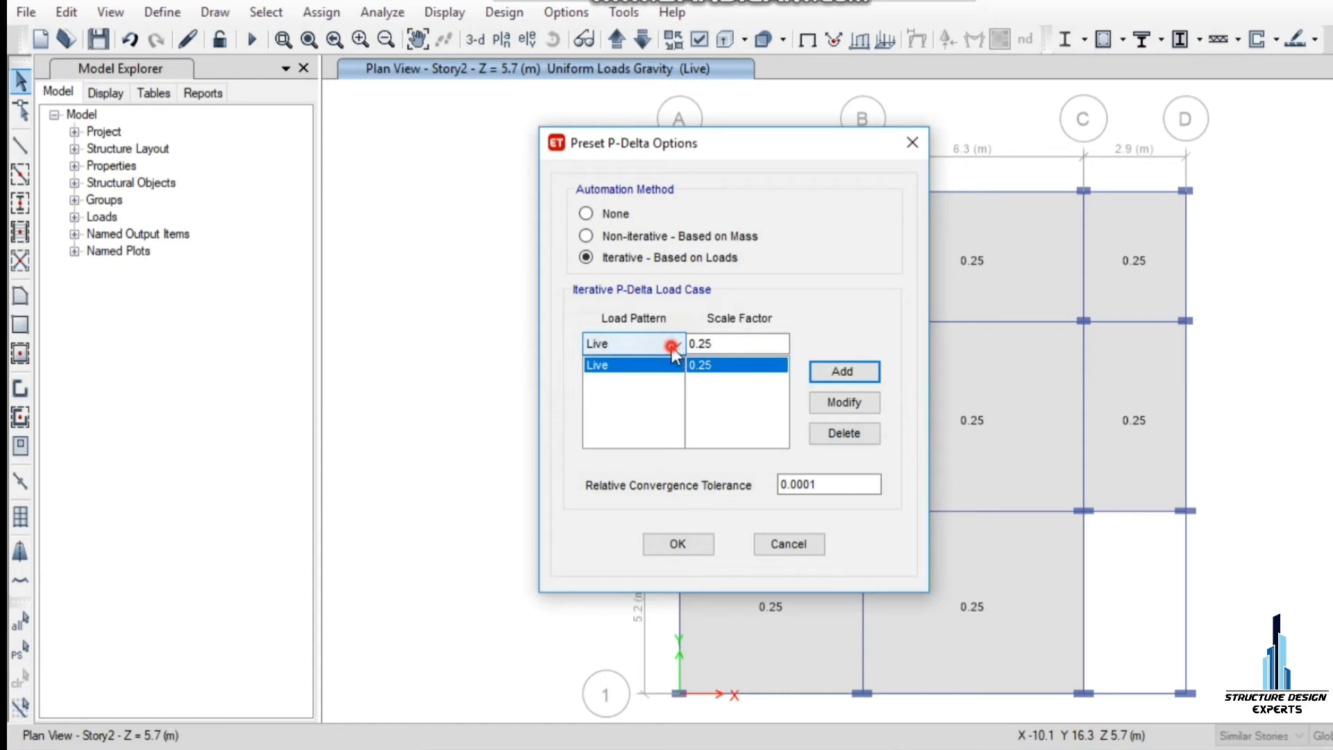
click(640, 410)
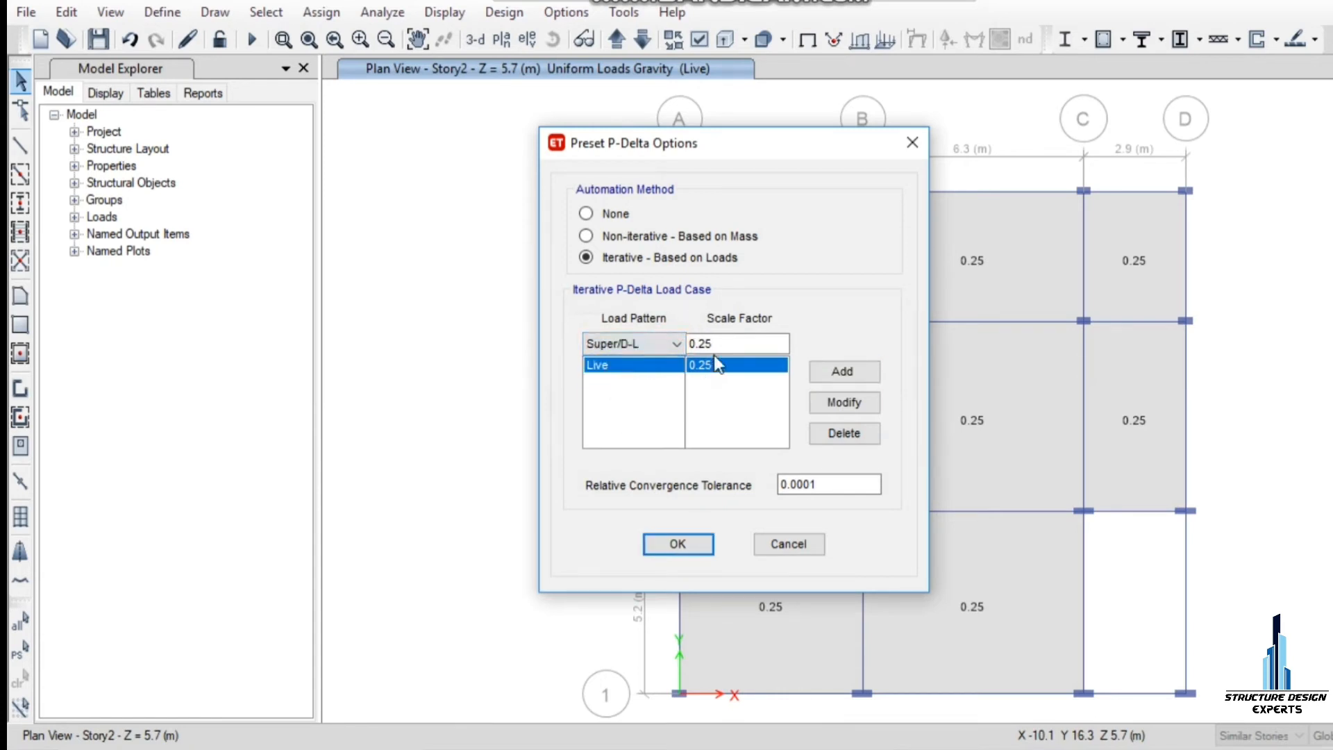
drag(732, 345, 690, 373)
text(1)
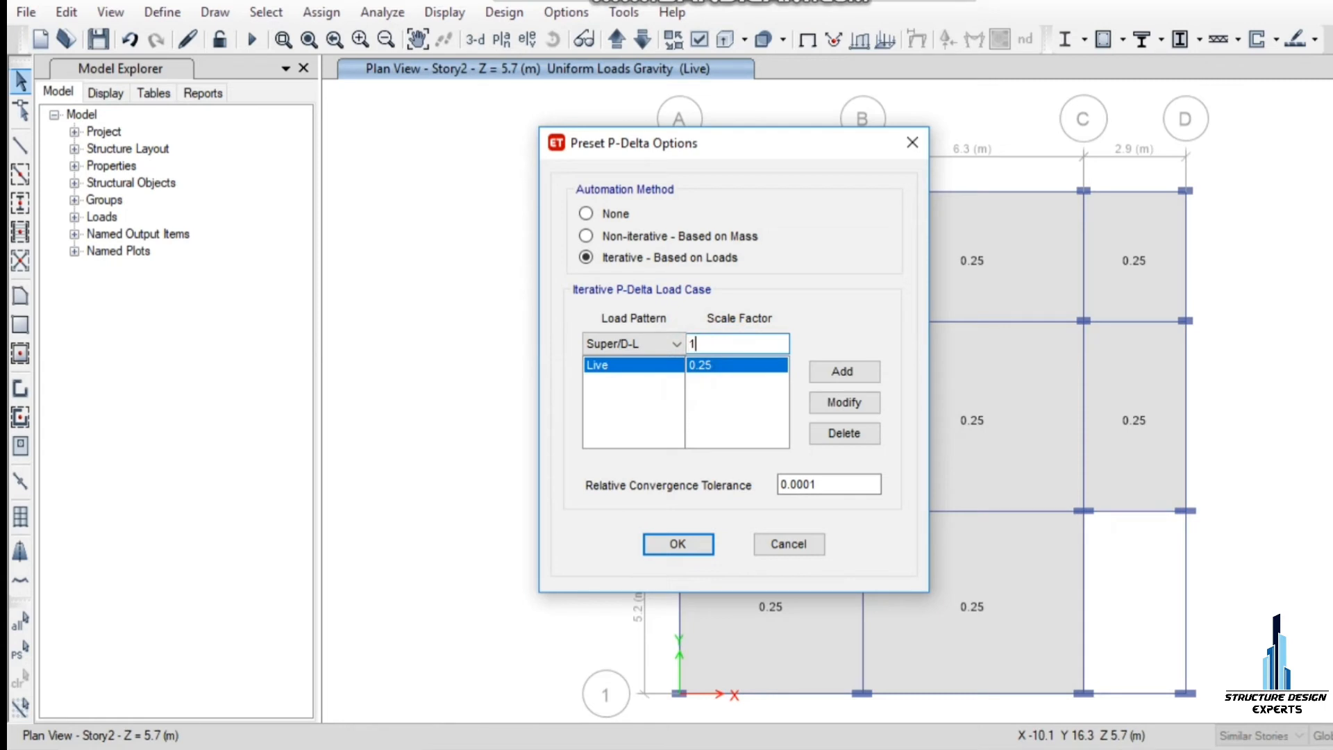
click(843, 373)
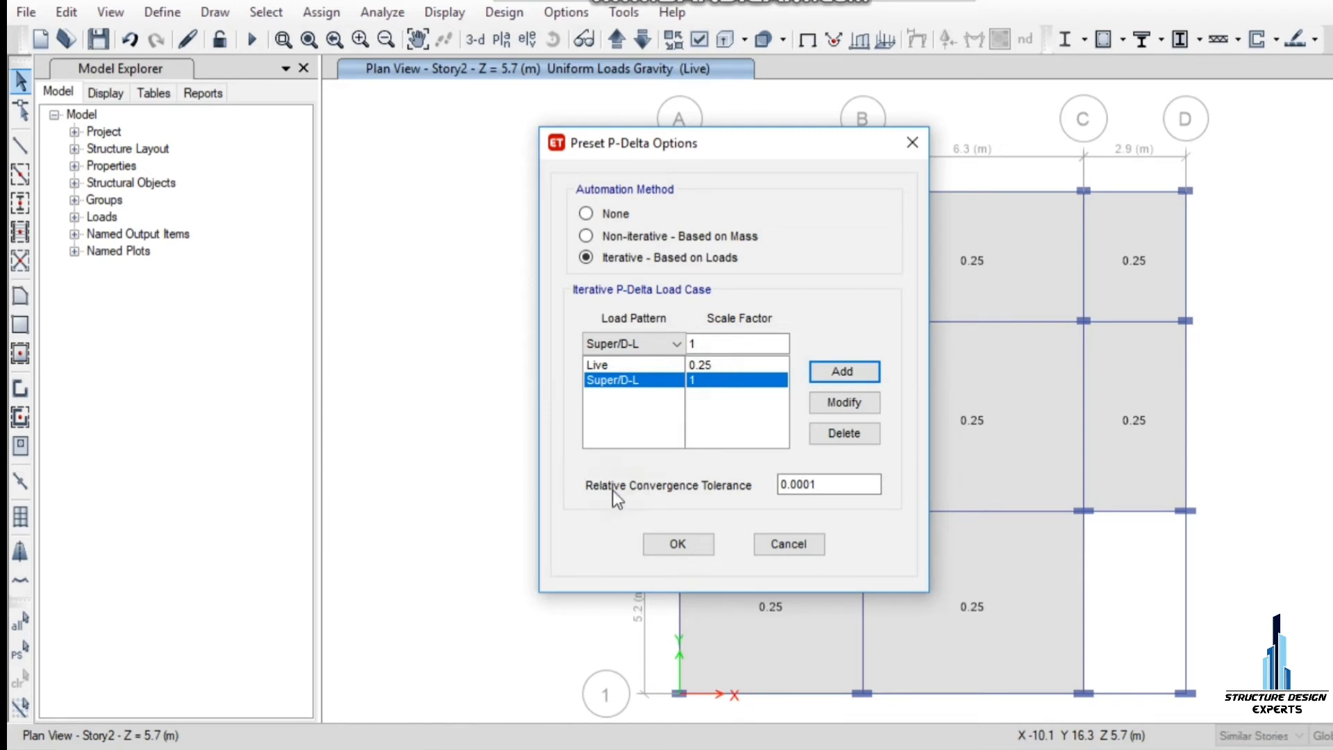
click(698, 544)
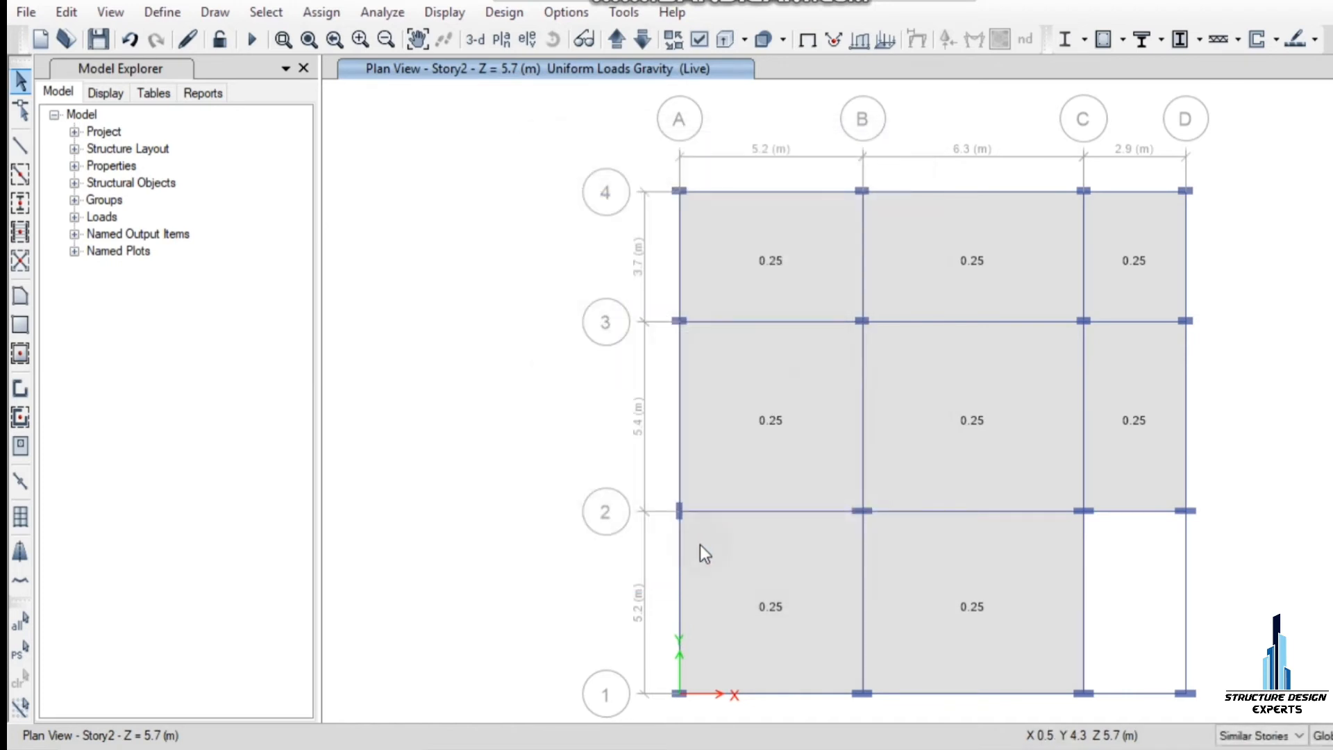
Step: Review the minimum slab covers in the concrete slab design preferences and choose ACI 318-14 as the design code
click(1316, 40)
click(1306, 67)
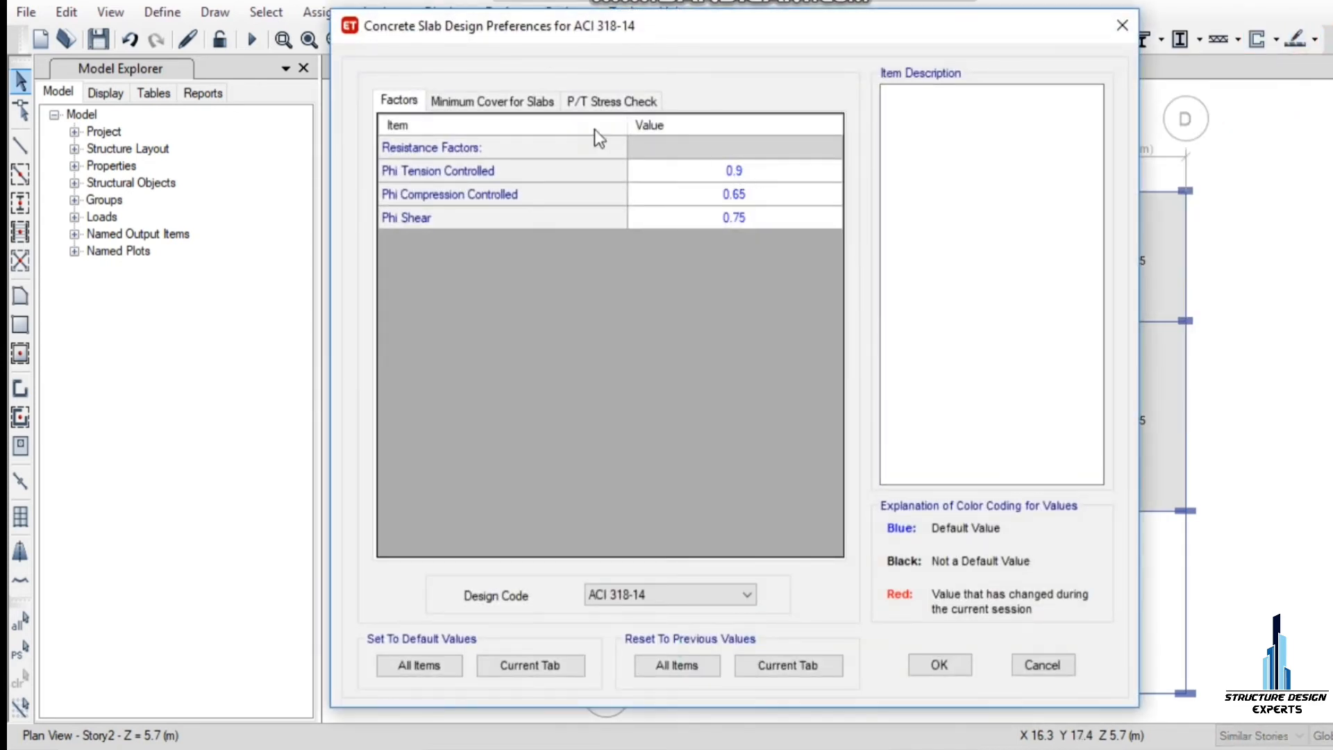
click(486, 102)
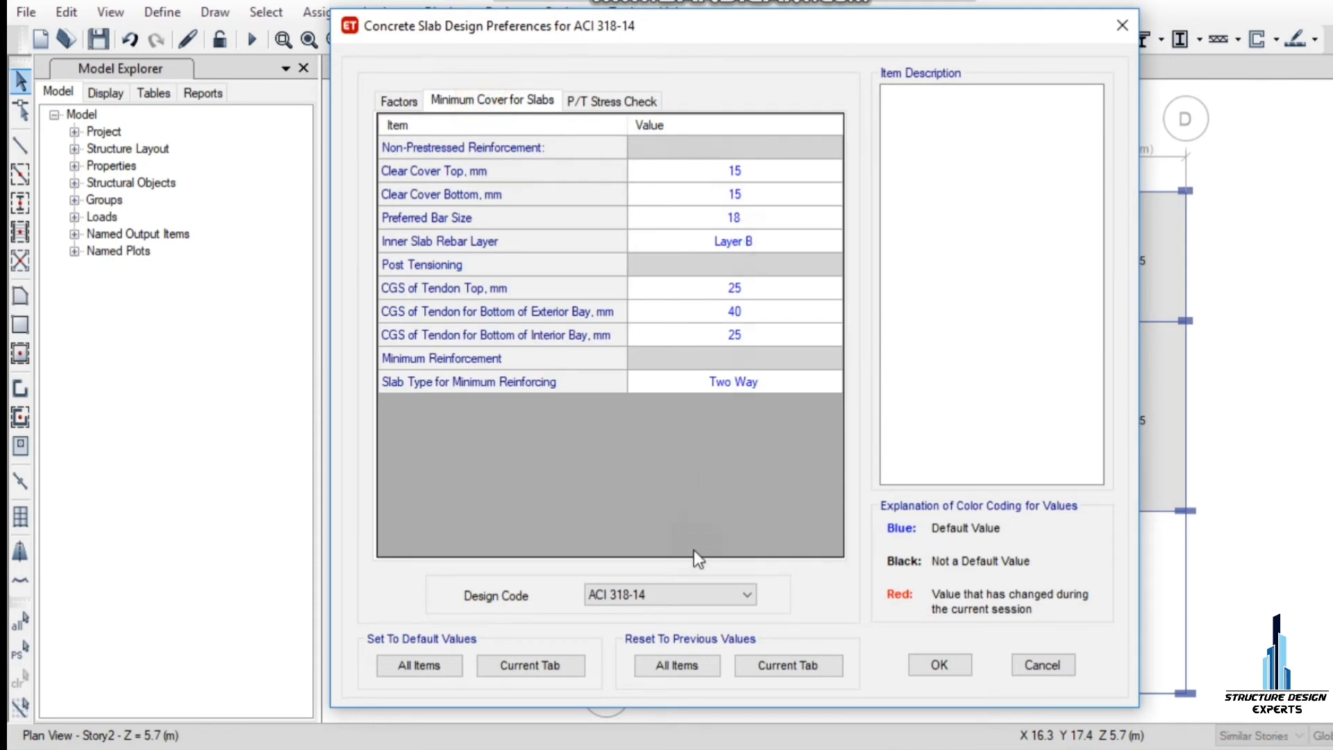
click(687, 599)
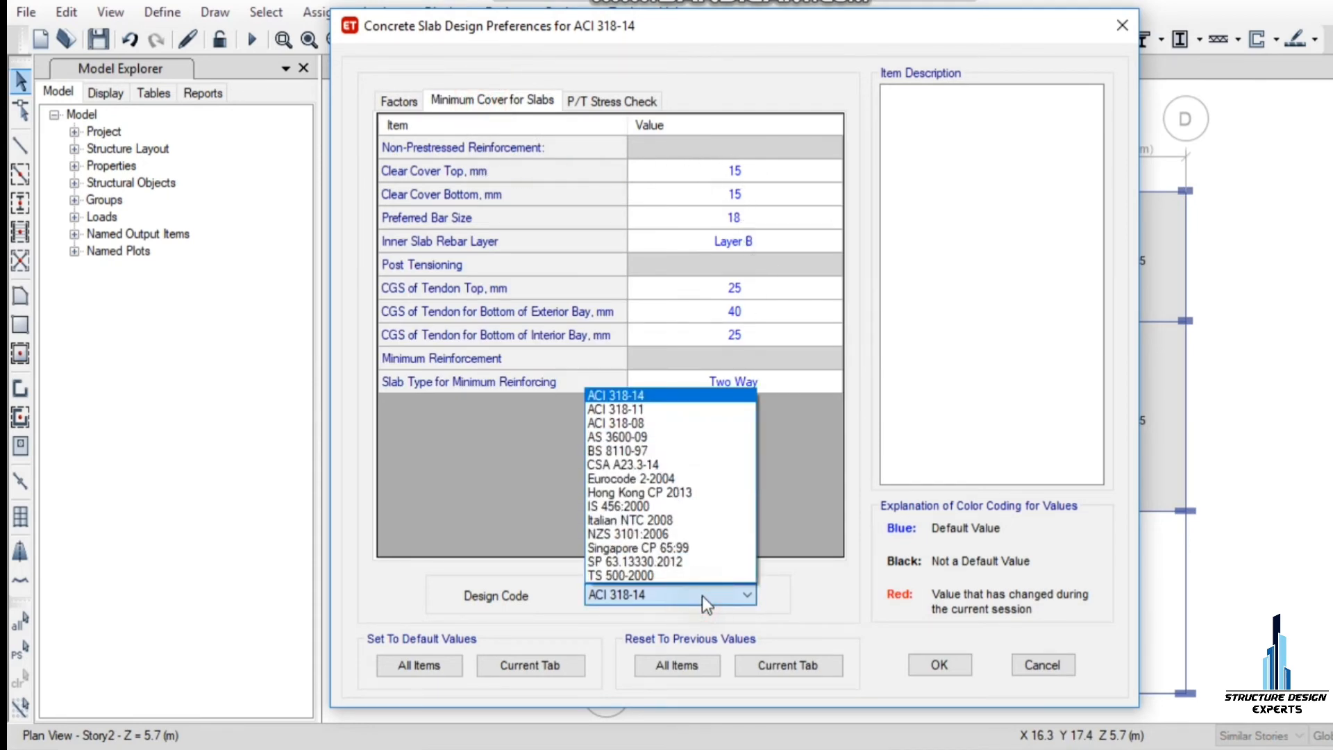
click(686, 395)
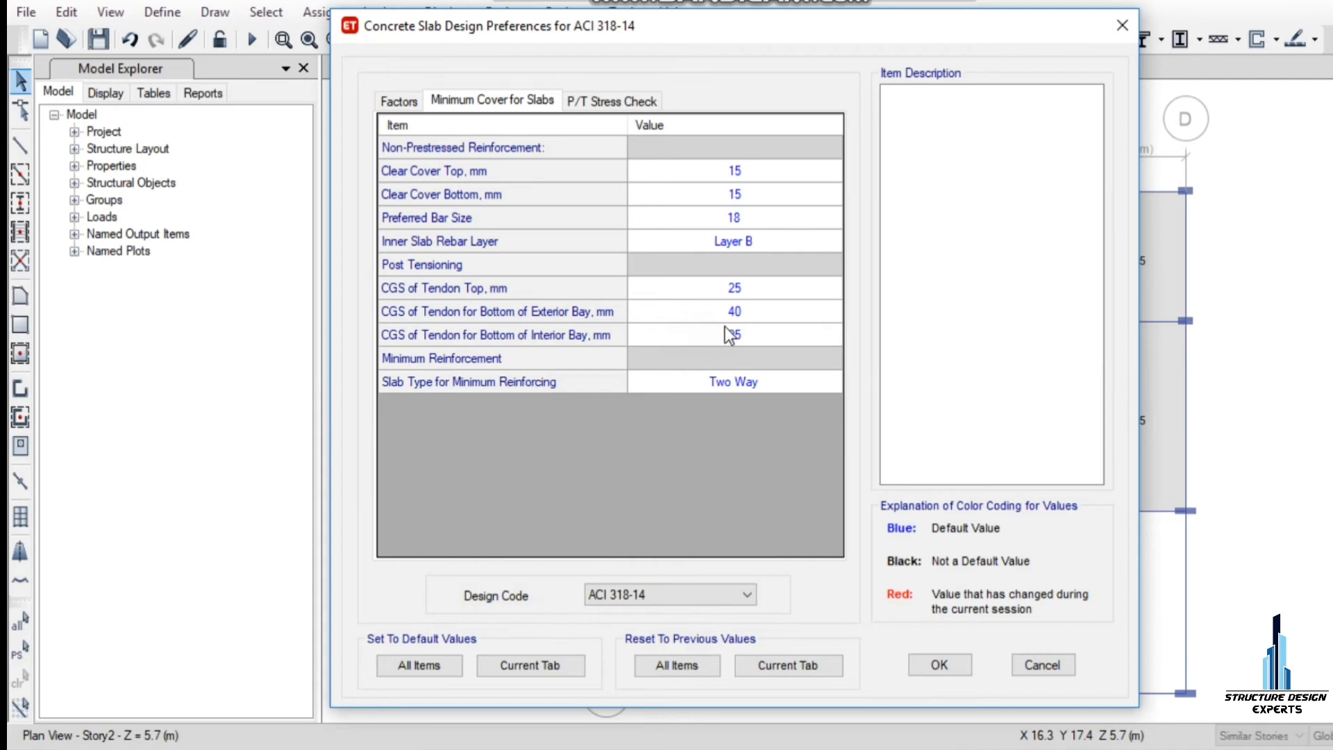
click(928, 668)
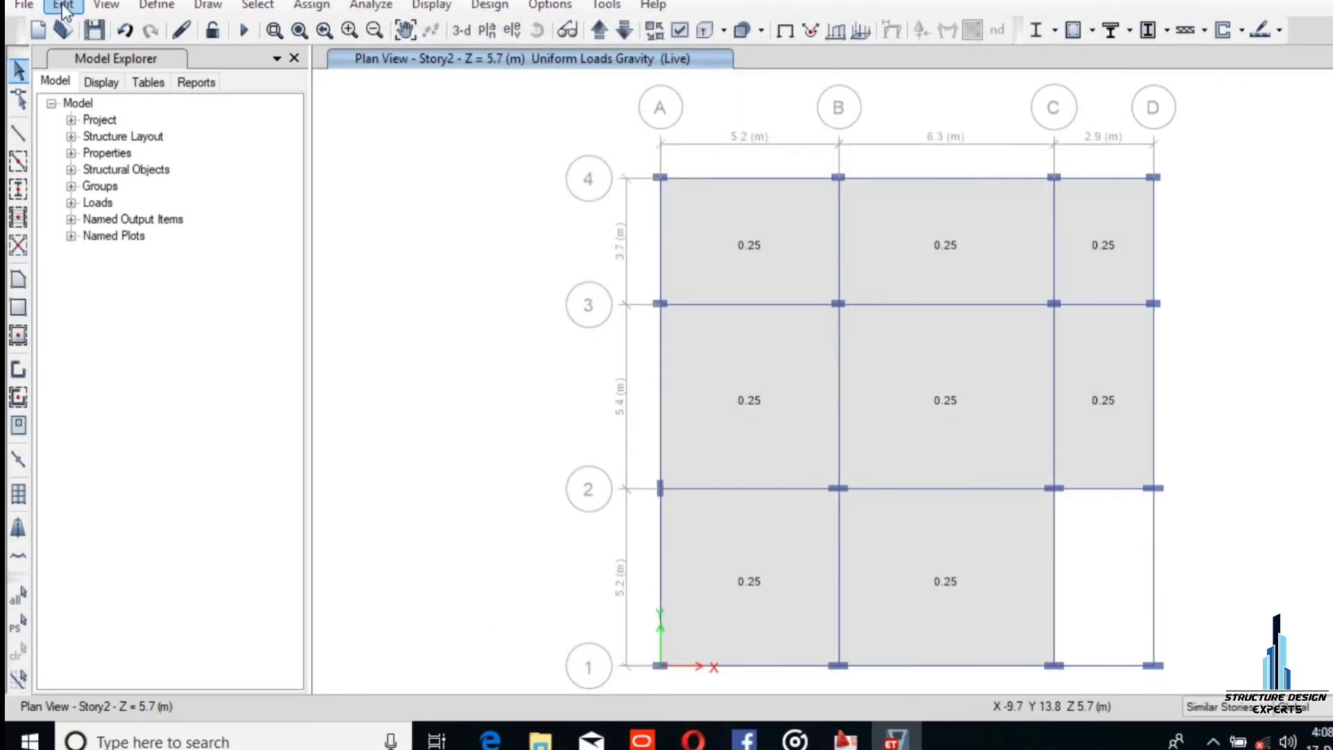
Step: Add layer A design strips with middle strips along the X grid lines of Story2, using automatic strip width
click(66, 12)
click(97, 640)
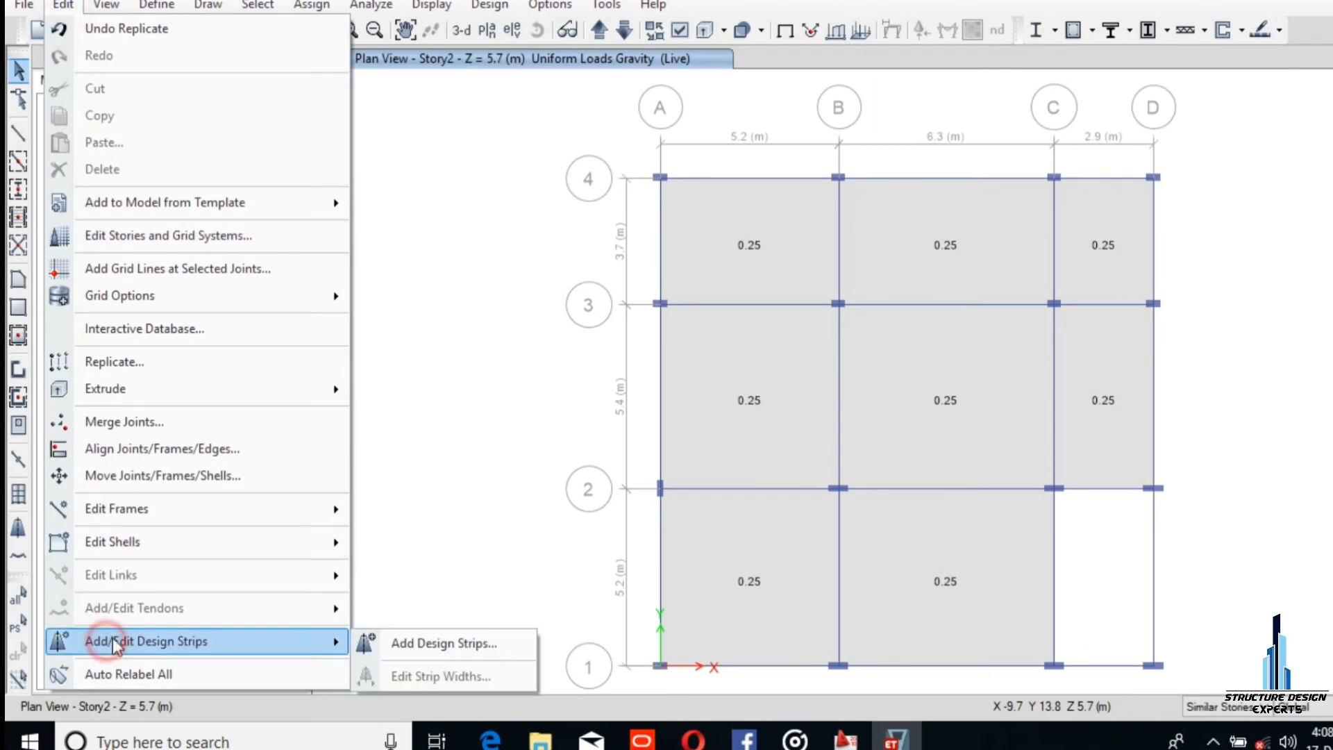
click(420, 643)
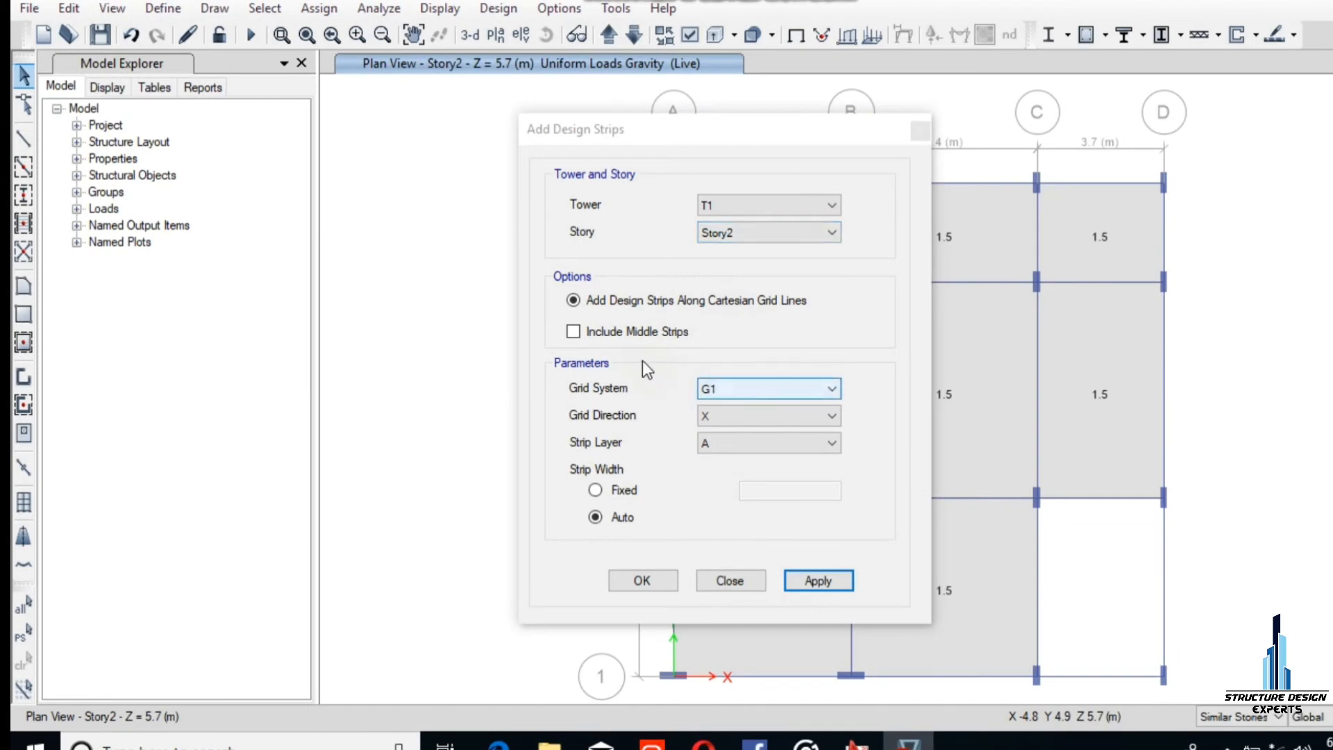
click(574, 332)
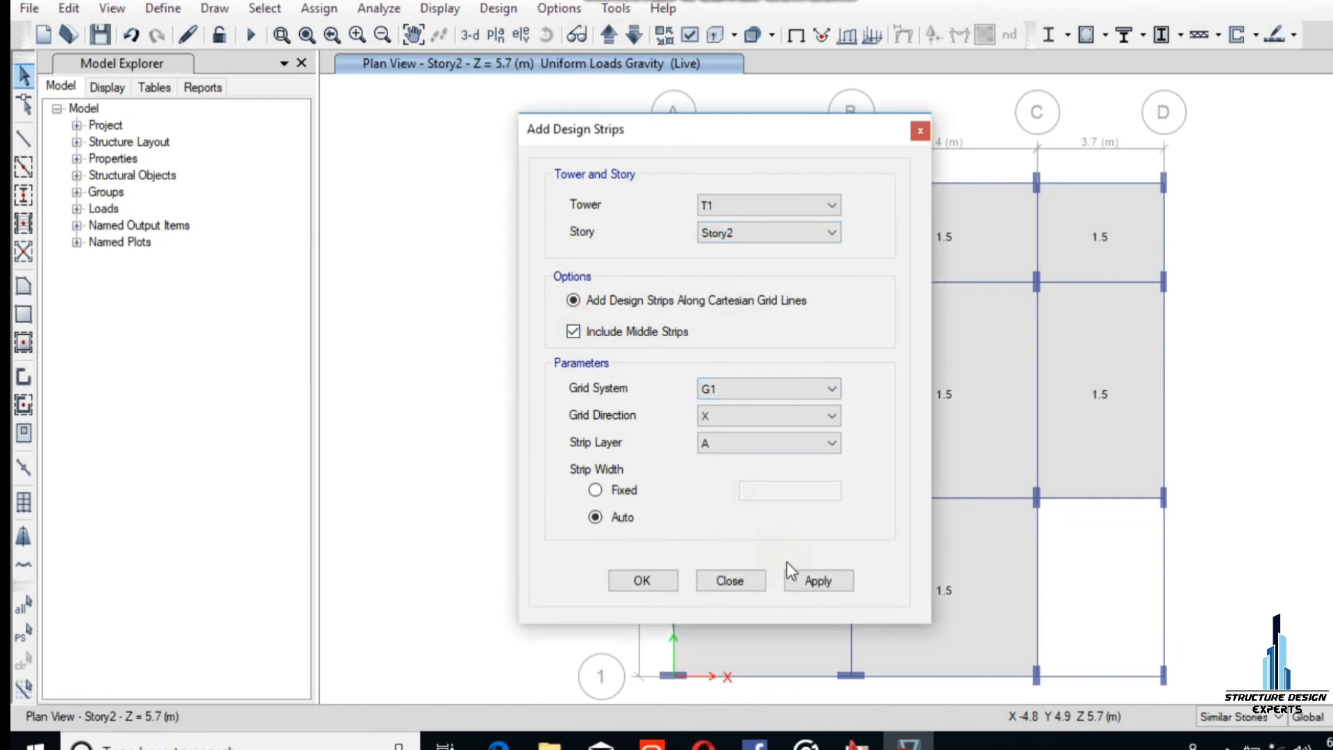
click(816, 580)
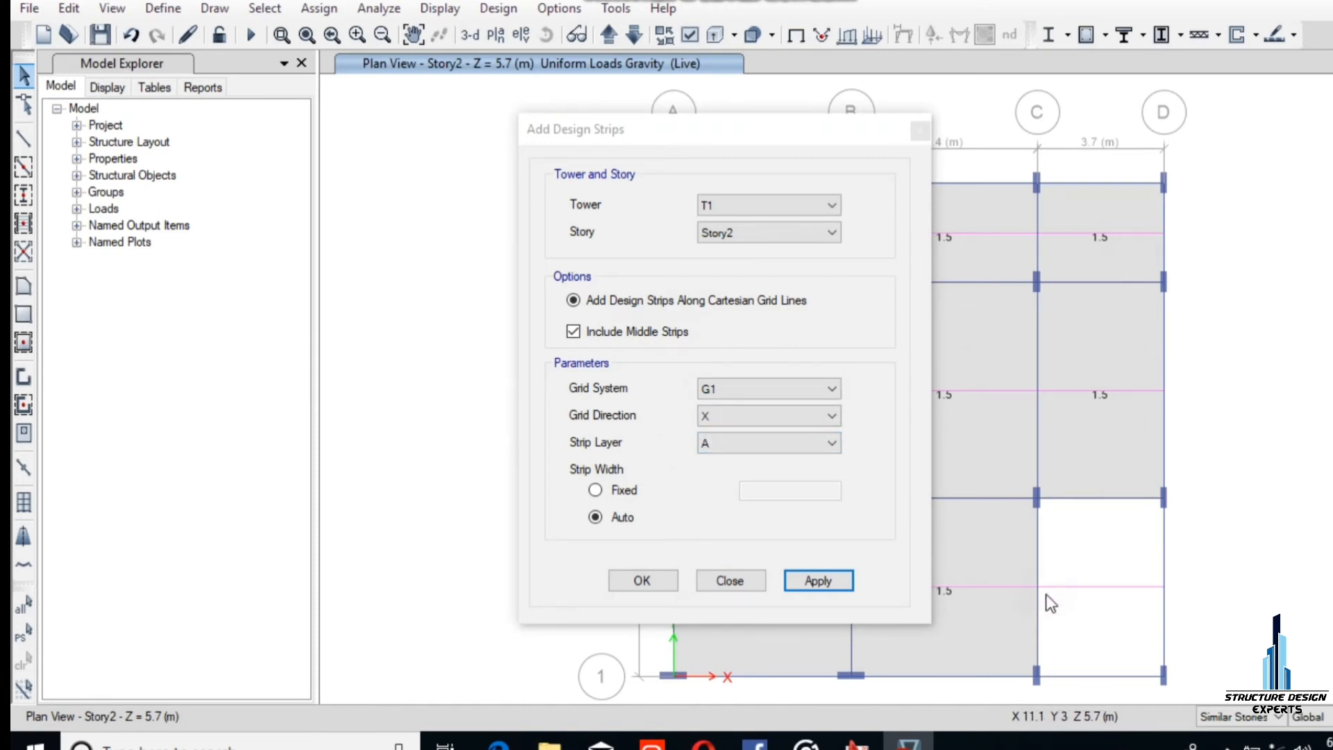
Step: Add layer B design strips with middle strips along the Y grid lines of Story2, using automatic strip width
click(745, 388)
click(743, 389)
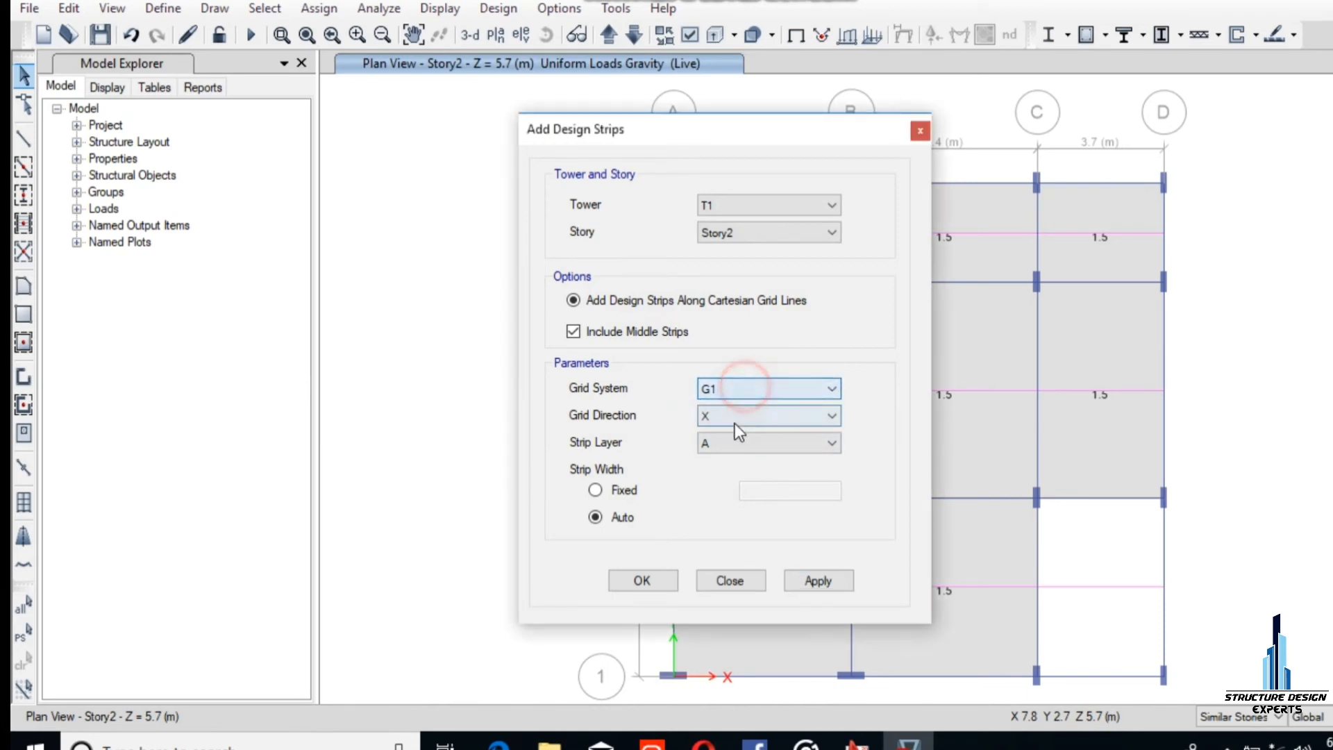
click(736, 416)
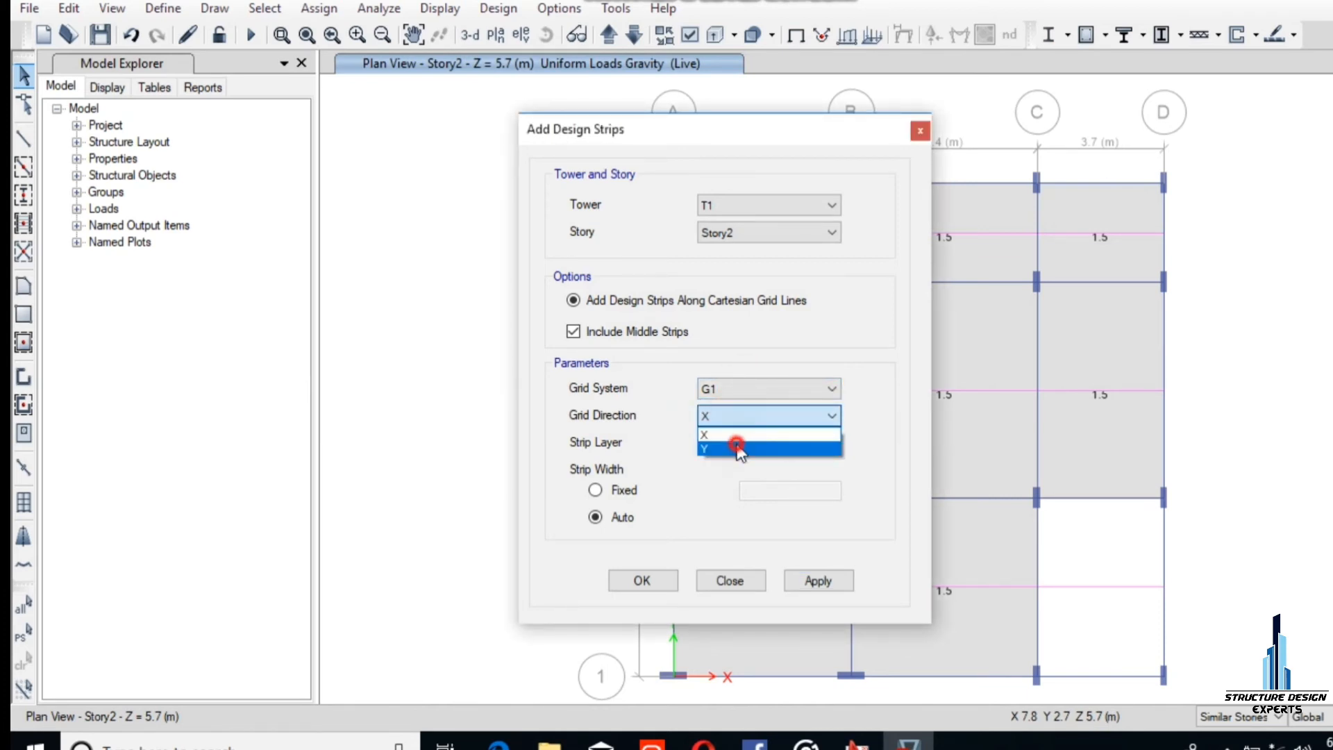
click(737, 447)
click(728, 442)
click(729, 472)
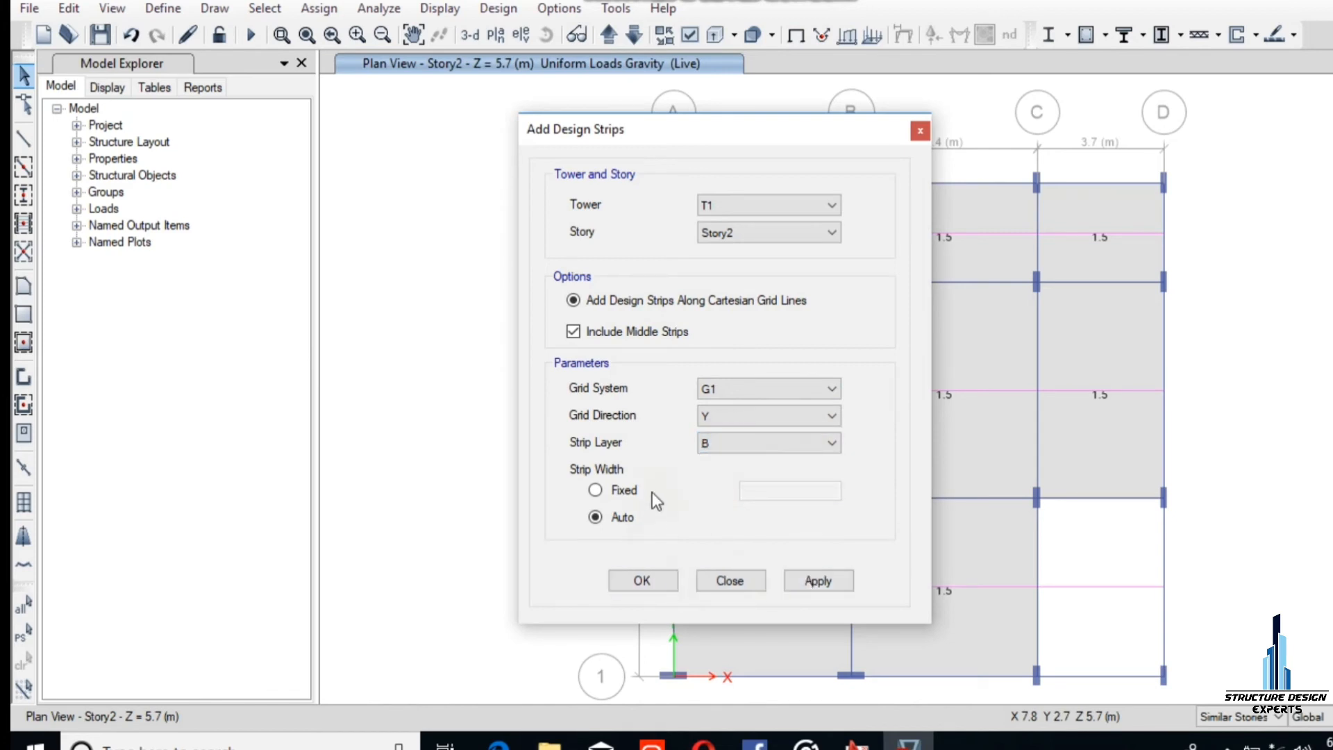
click(659, 580)
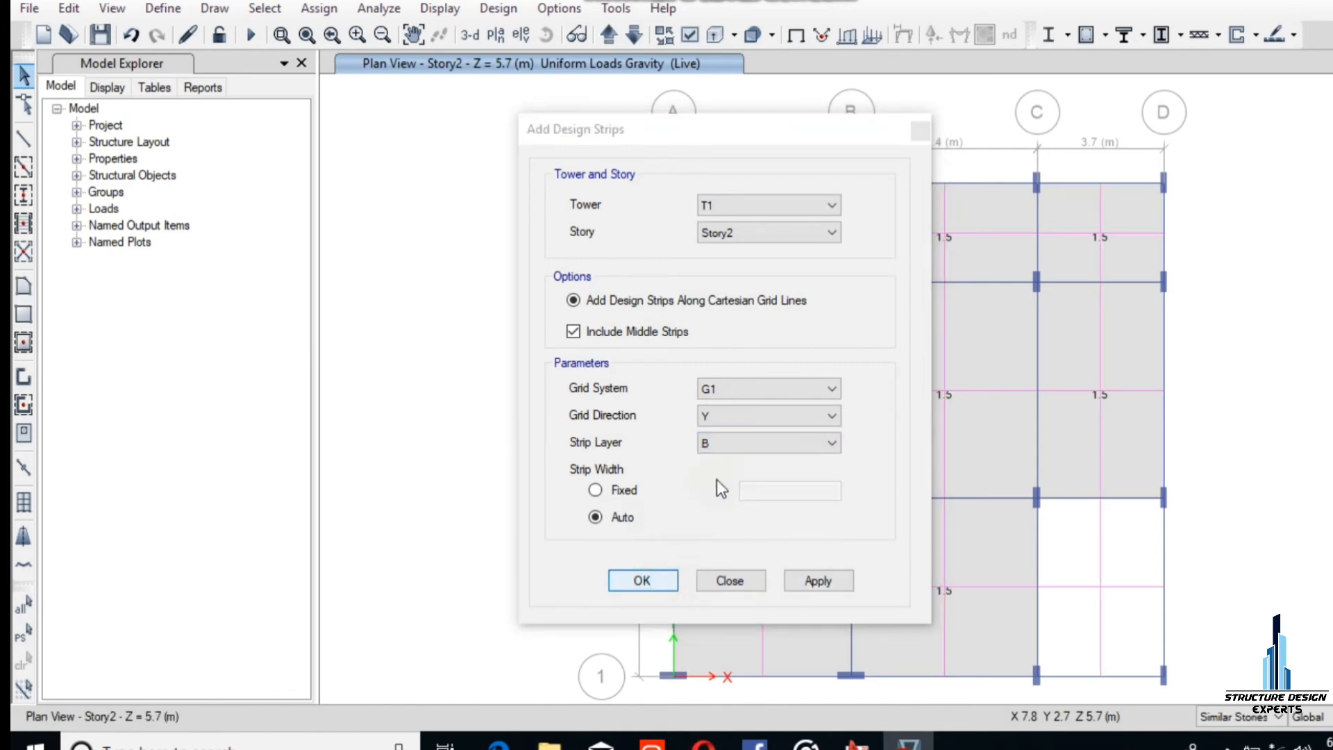
click(758, 583)
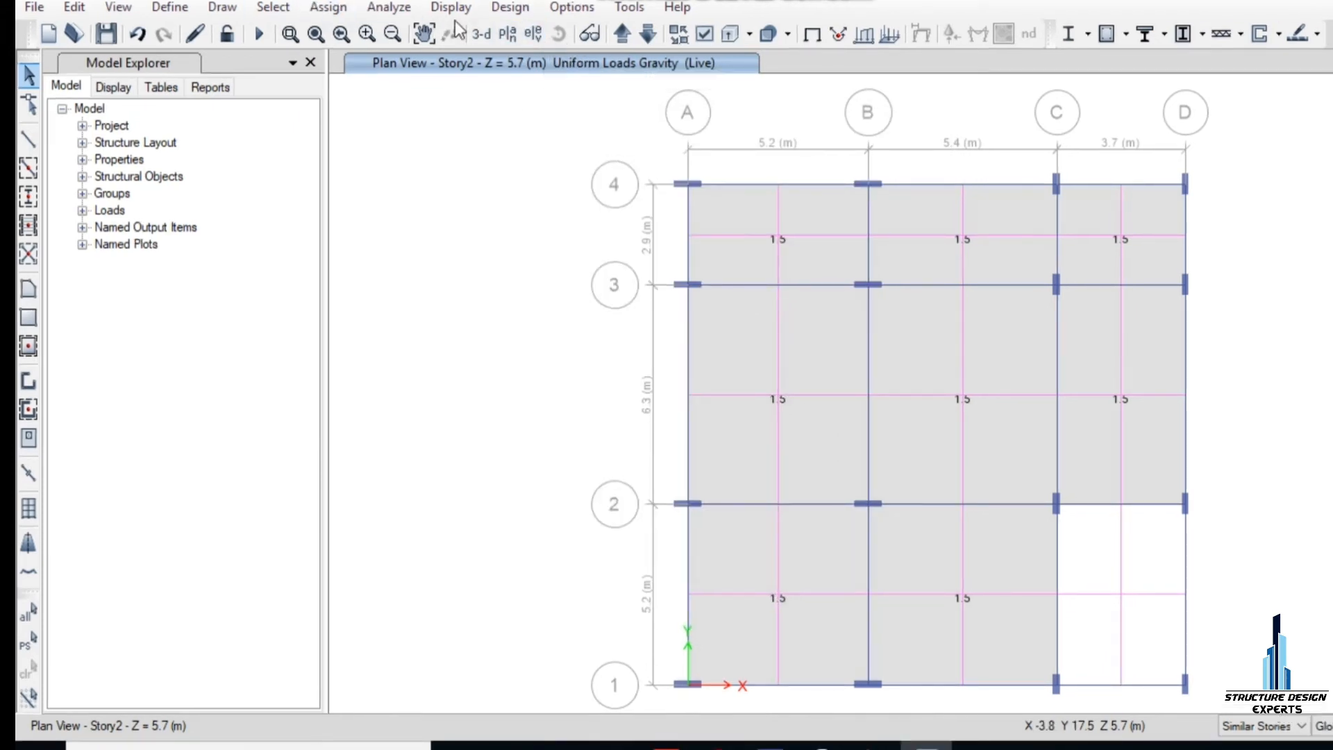
Step: Select all design strips of layer A and layer B by object type
click(272, 7)
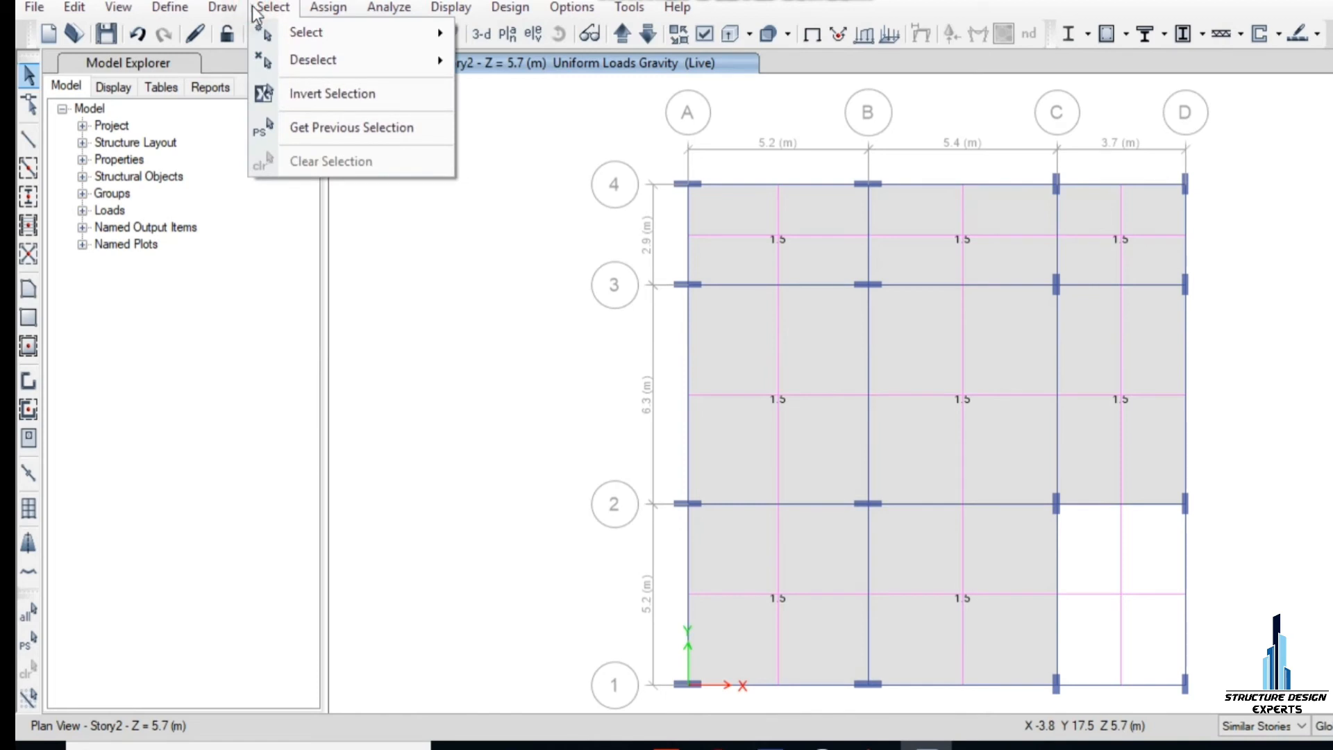
mouse_move(336, 32)
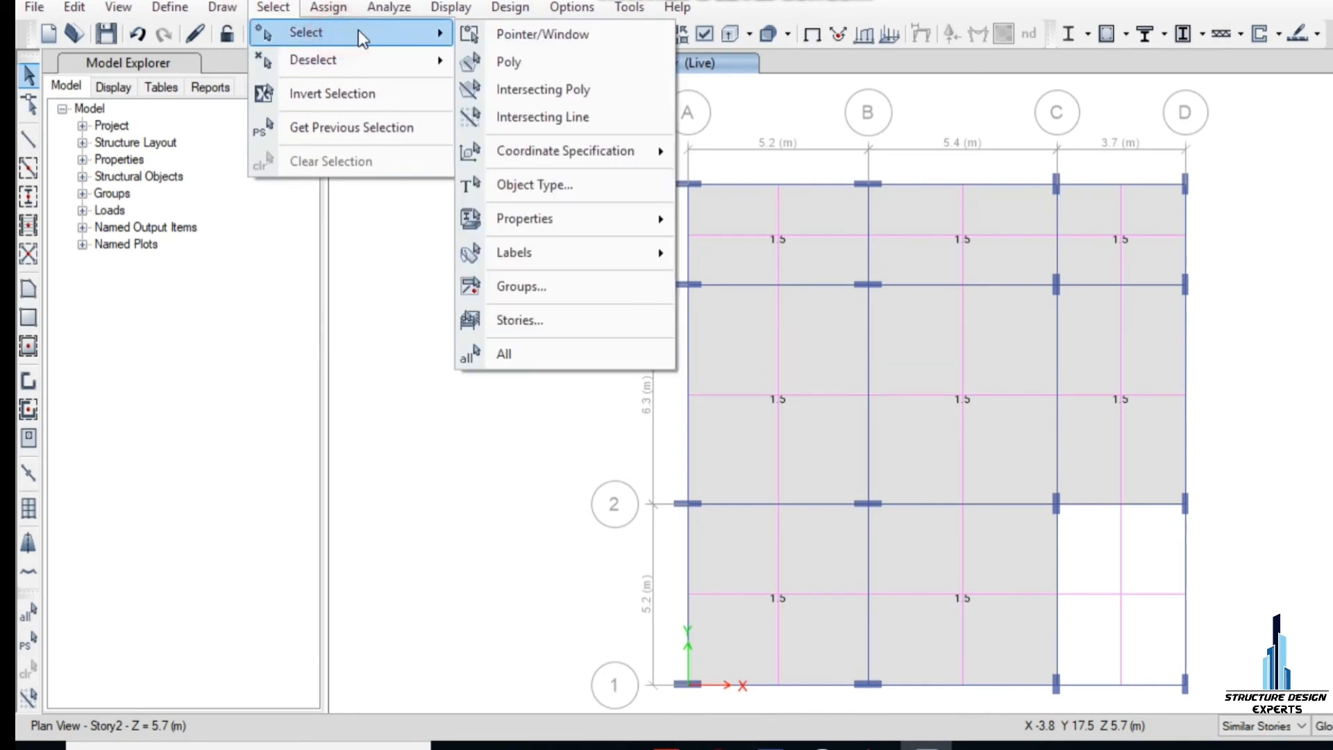
mouse_move(547, 223)
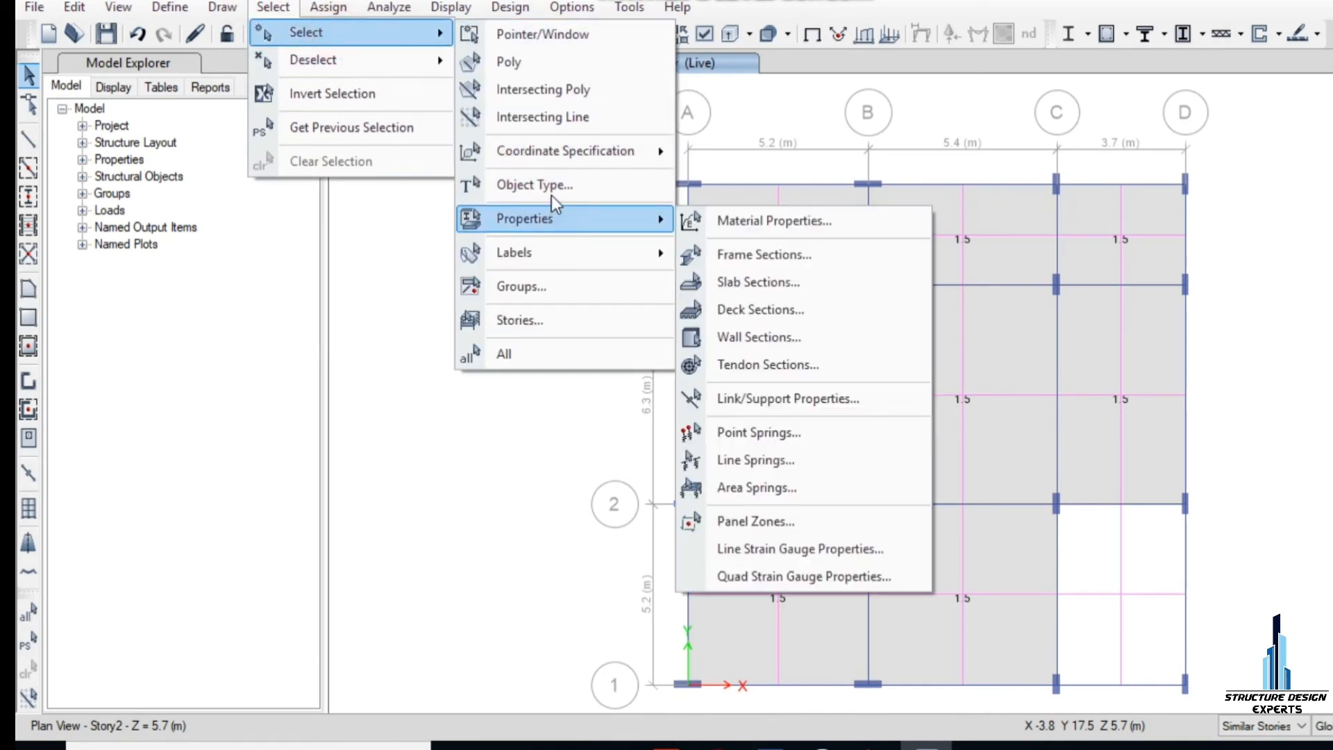
click(554, 186)
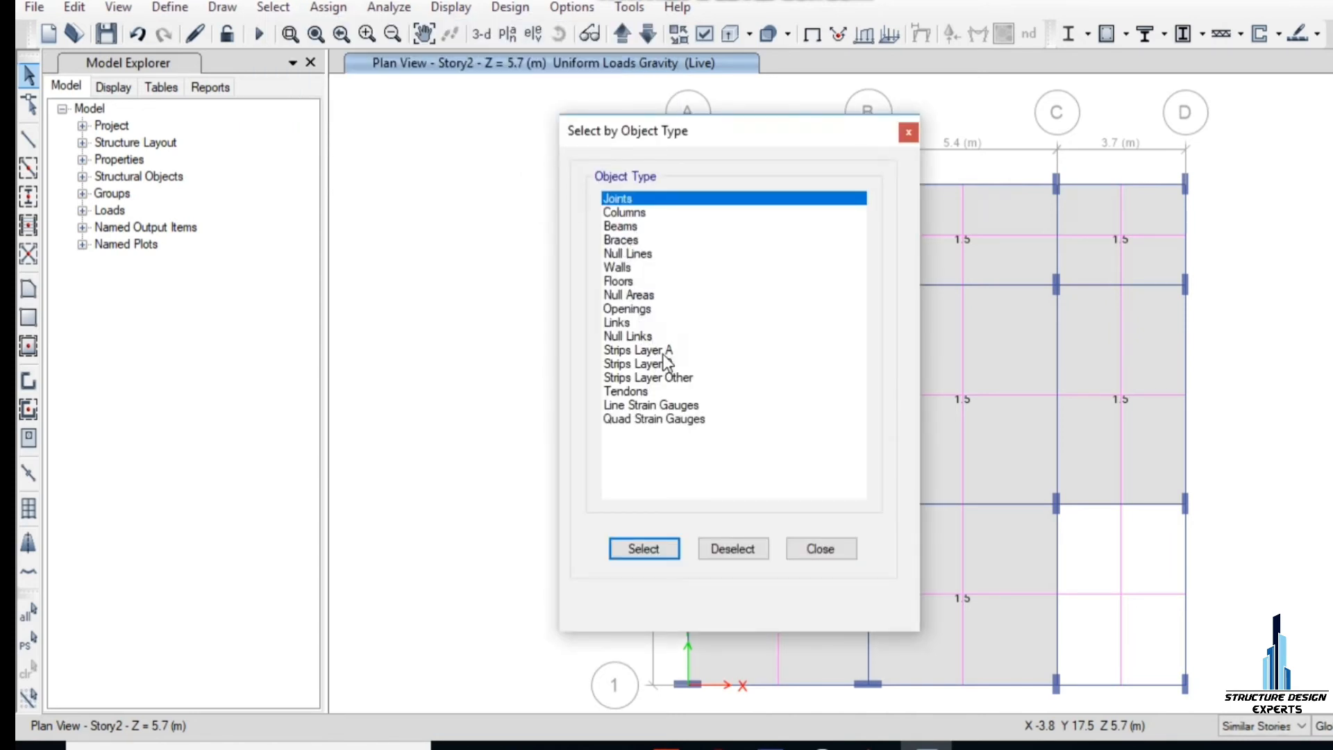
drag(681, 374, 678, 356)
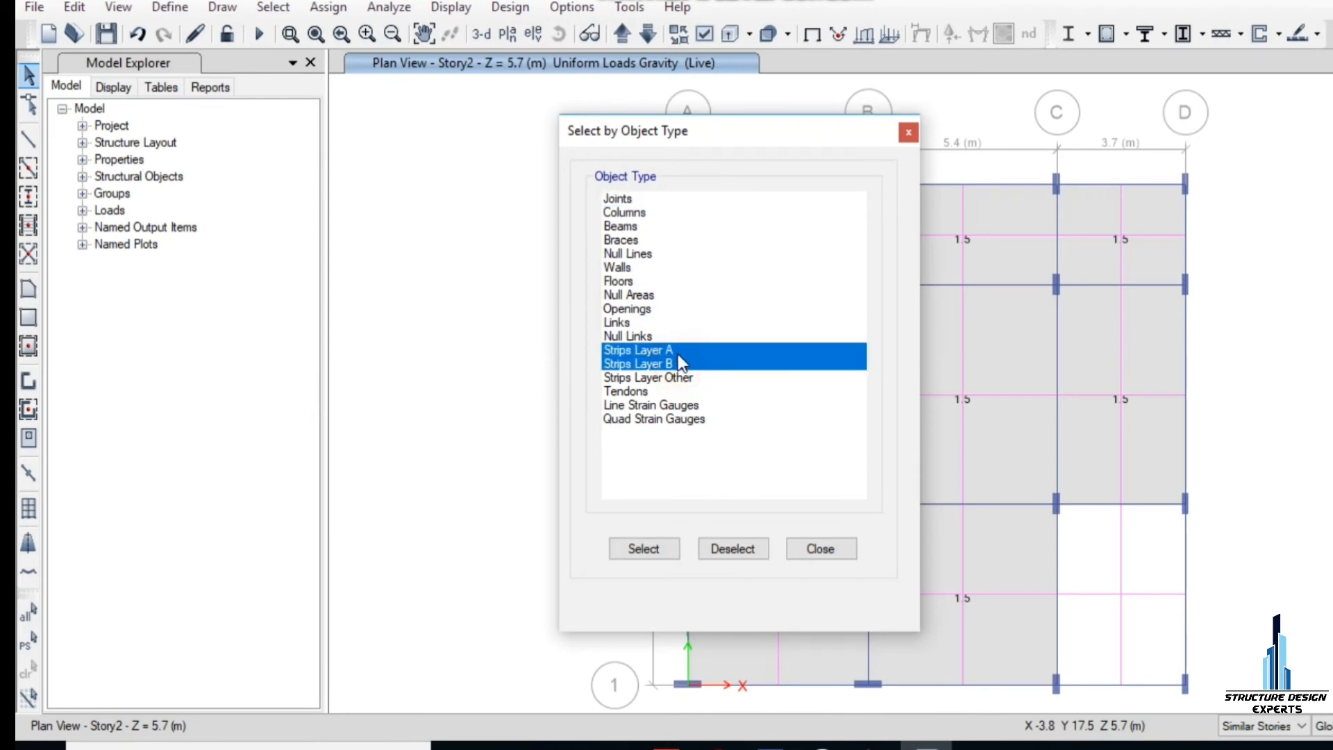
click(643, 548)
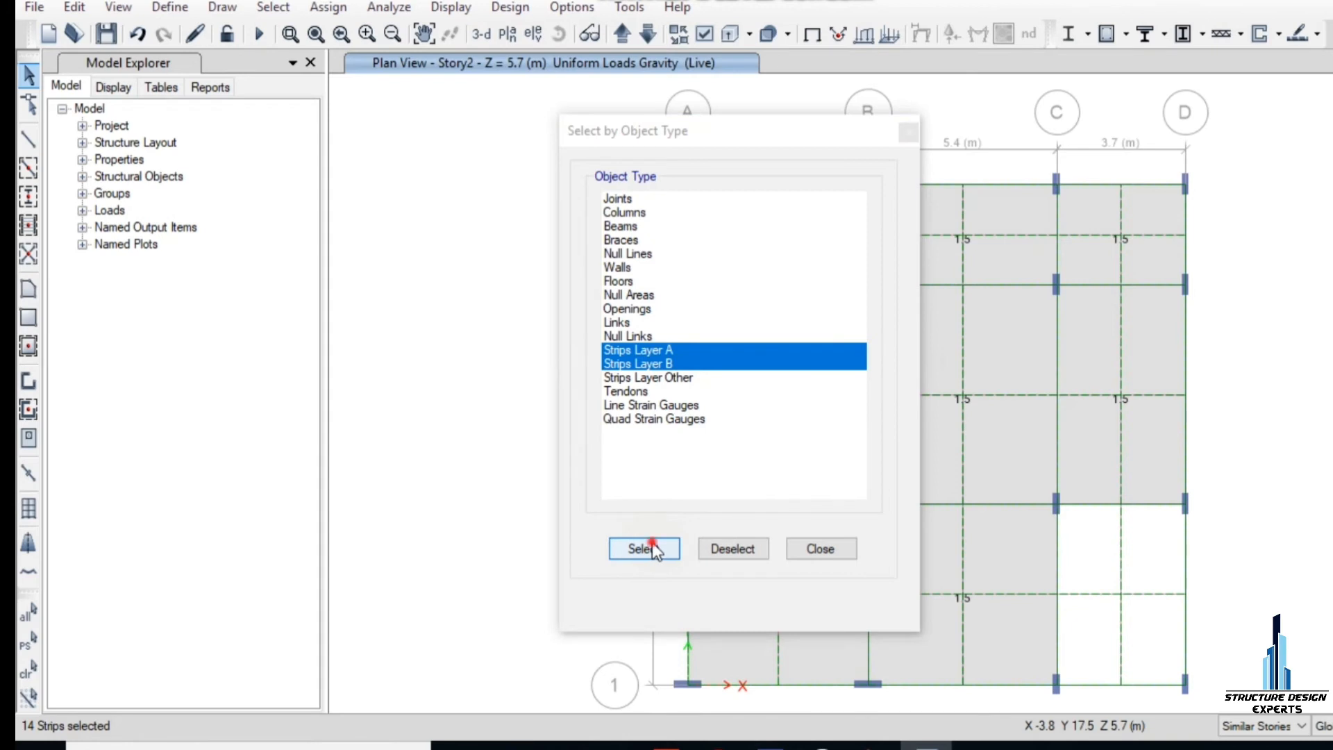
Step: Replicate the selected layer A and layer B design strips onto Story3, and display the Story1 plan view
drag(788, 133, 1295, 168)
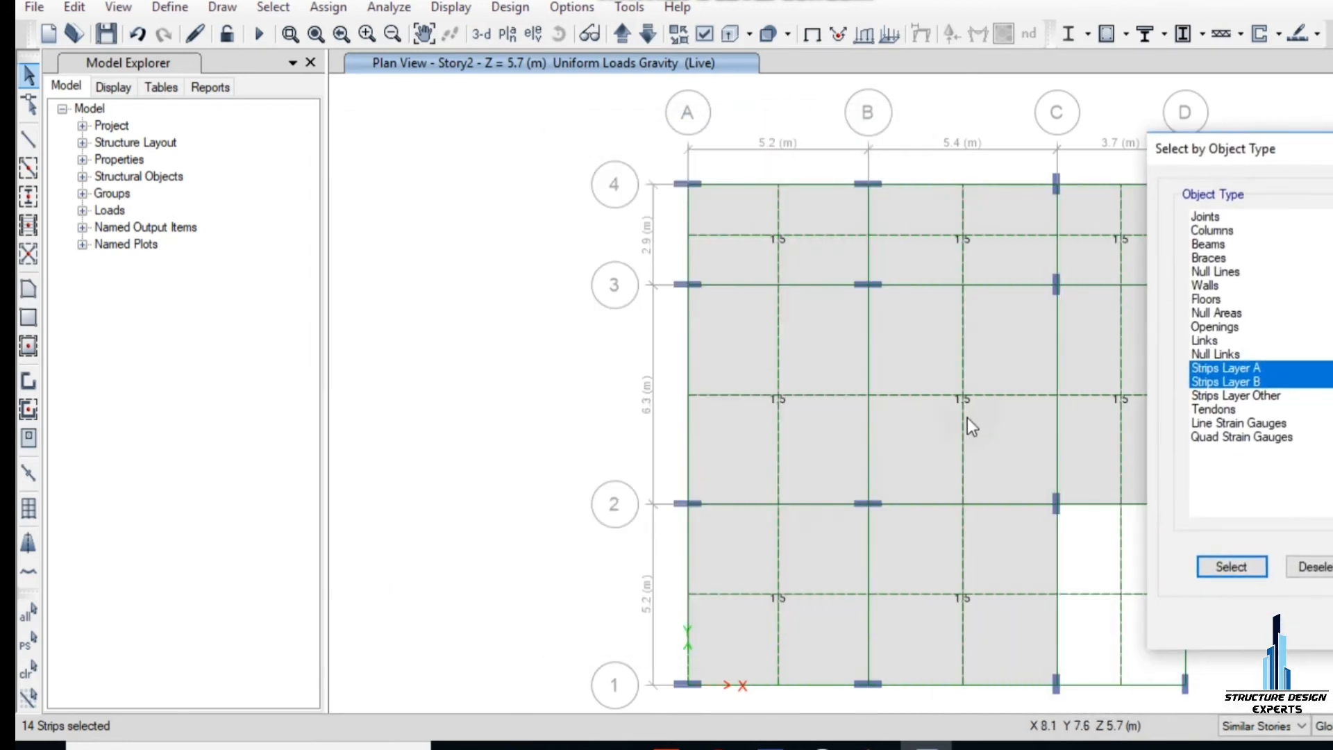
click(75, 8)
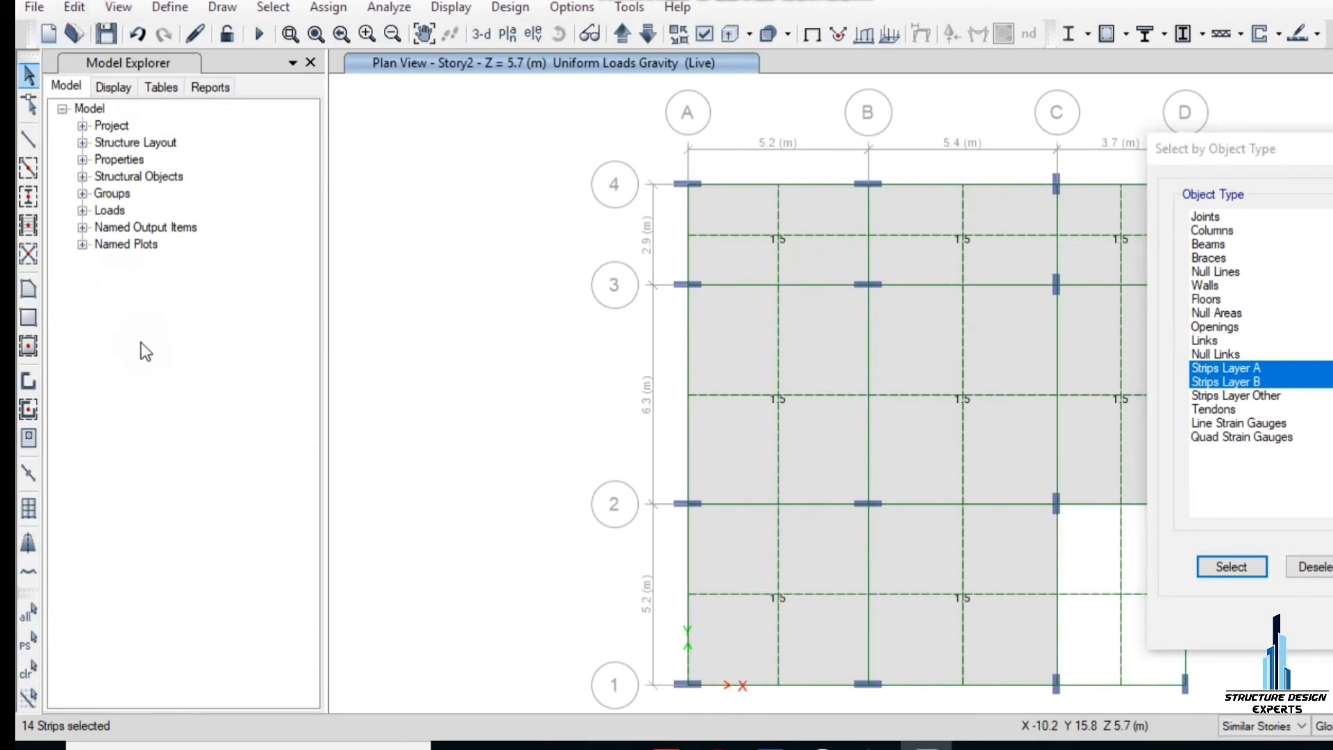
click(75, 7)
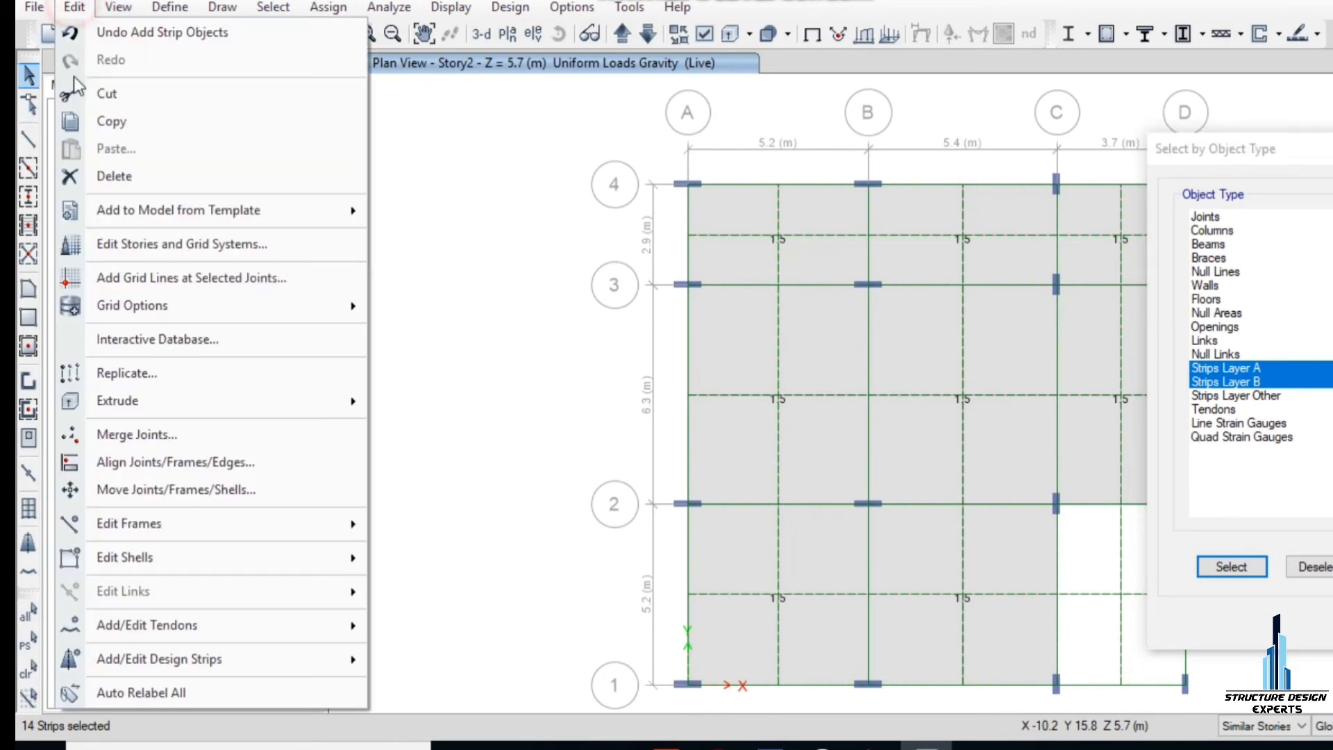
click(129, 377)
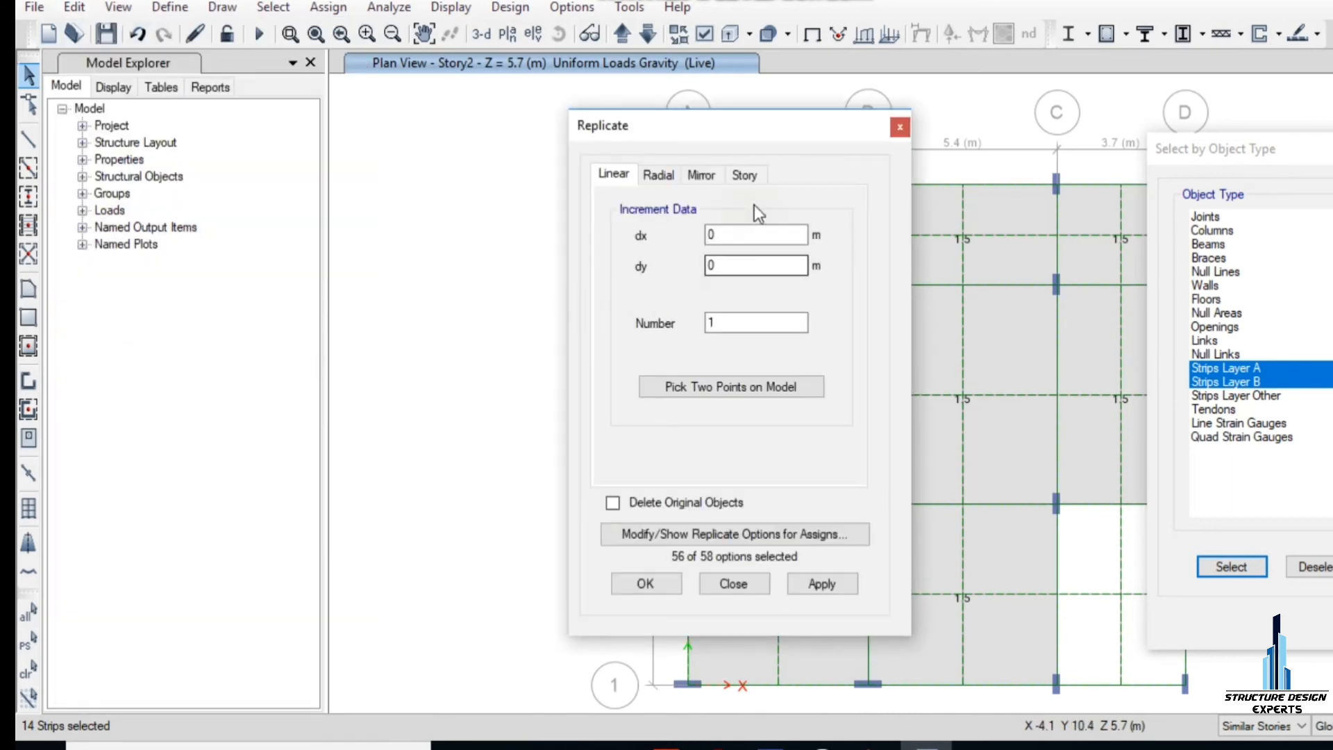
click(744, 174)
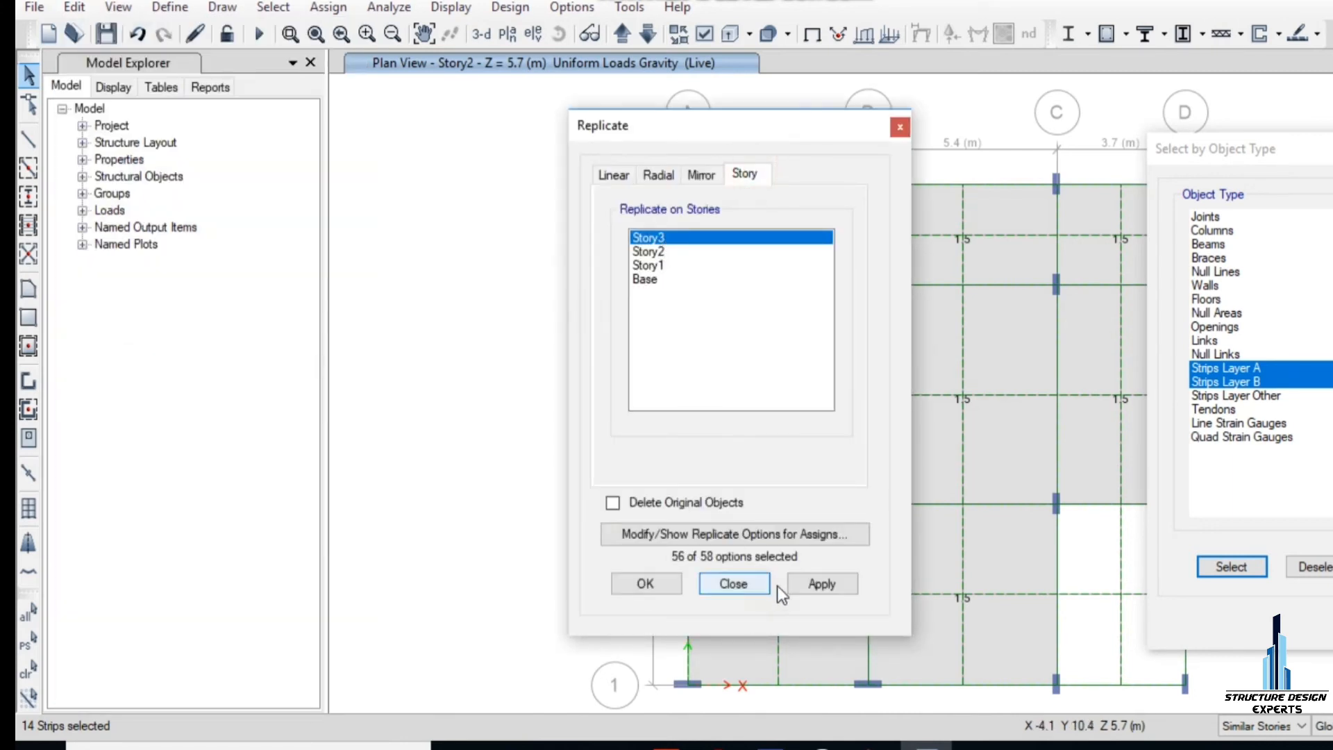
click(650, 584)
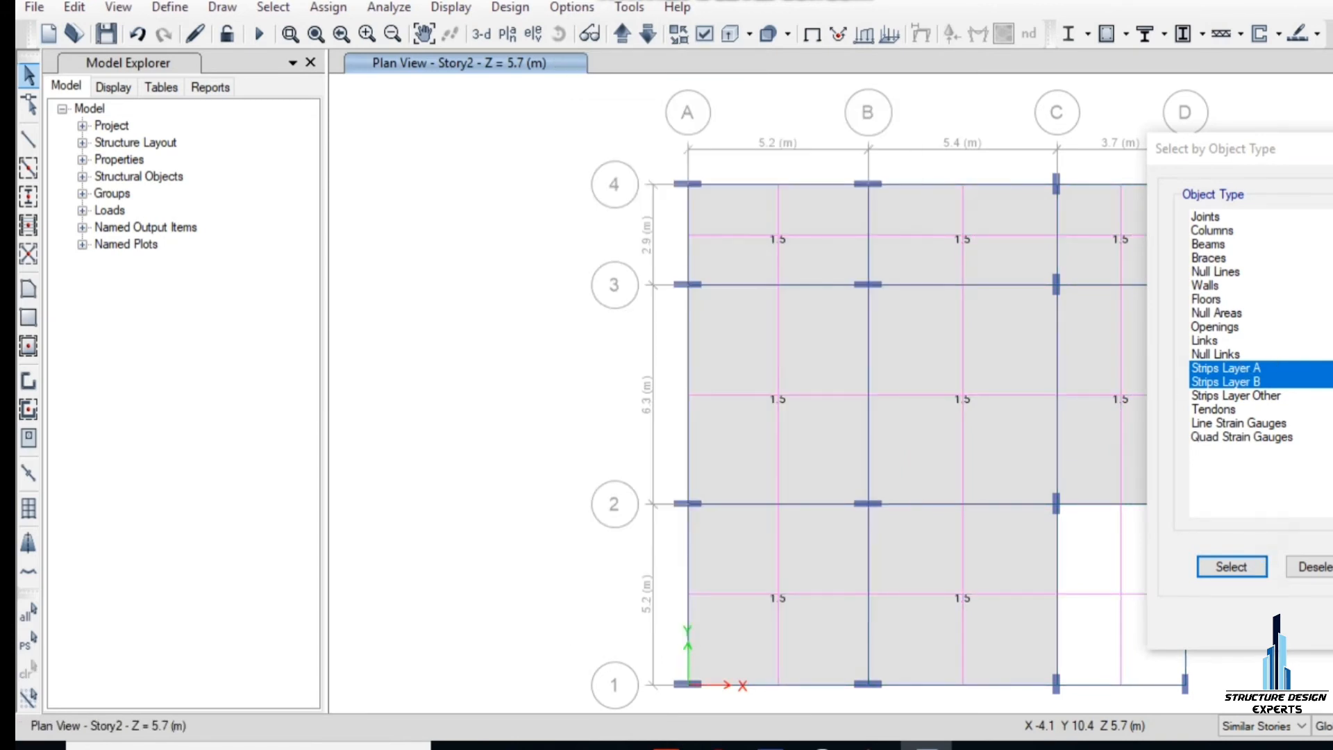
click(1231, 567)
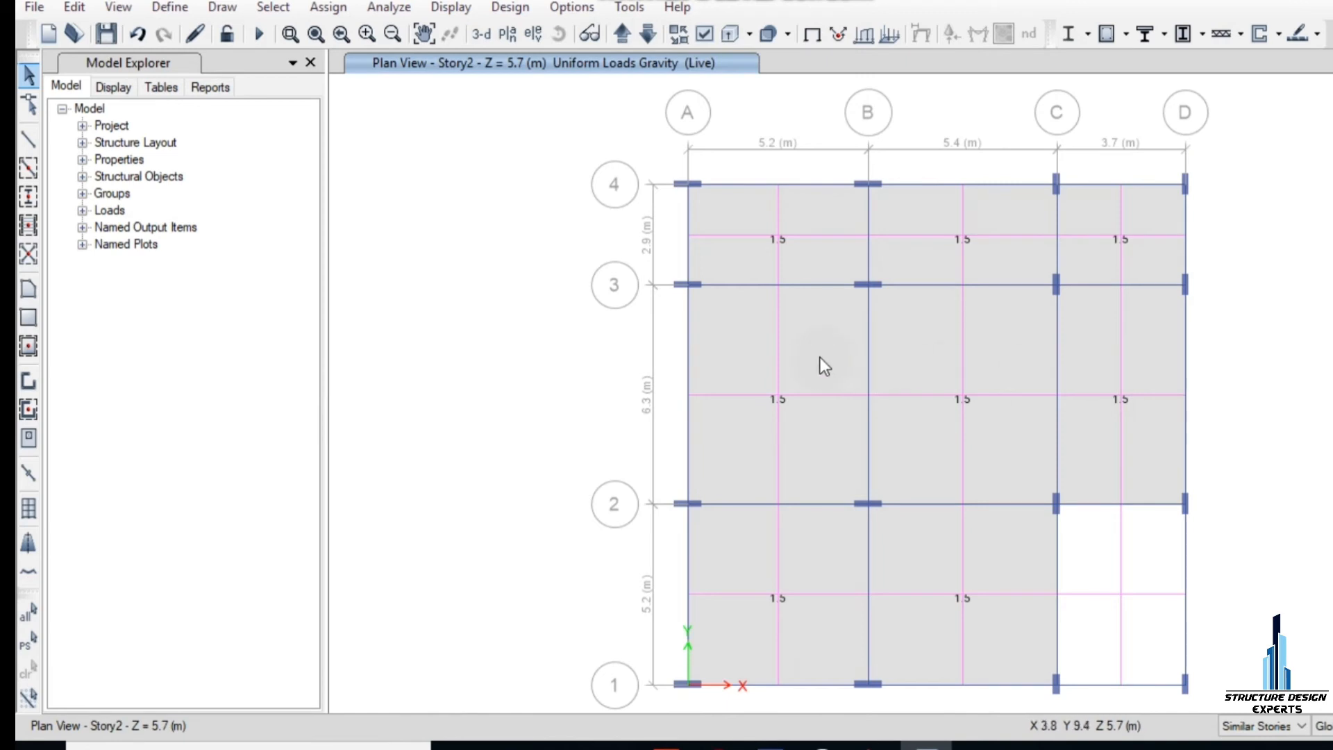
click(648, 34)
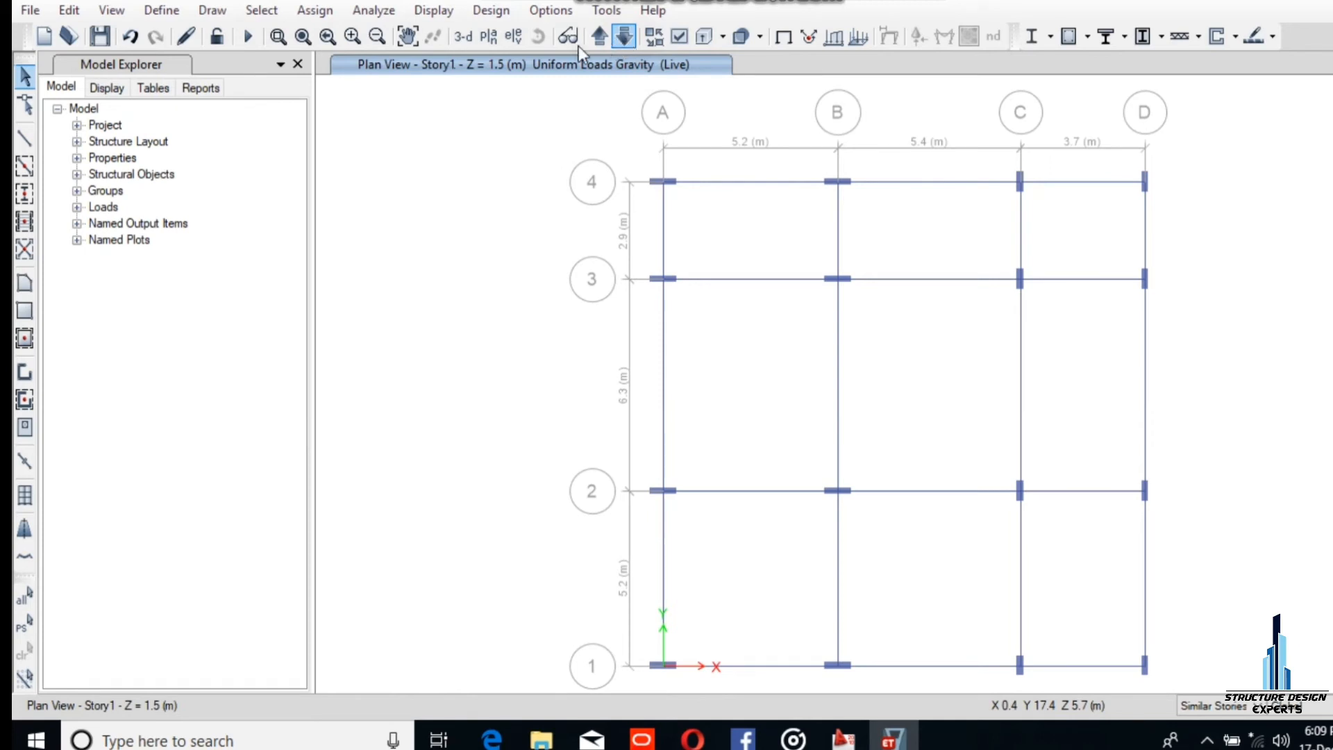
Step: Exclude the Modal case from the load cases to run and start the analysis of the Dead, Live and SDL cases
click(372, 10)
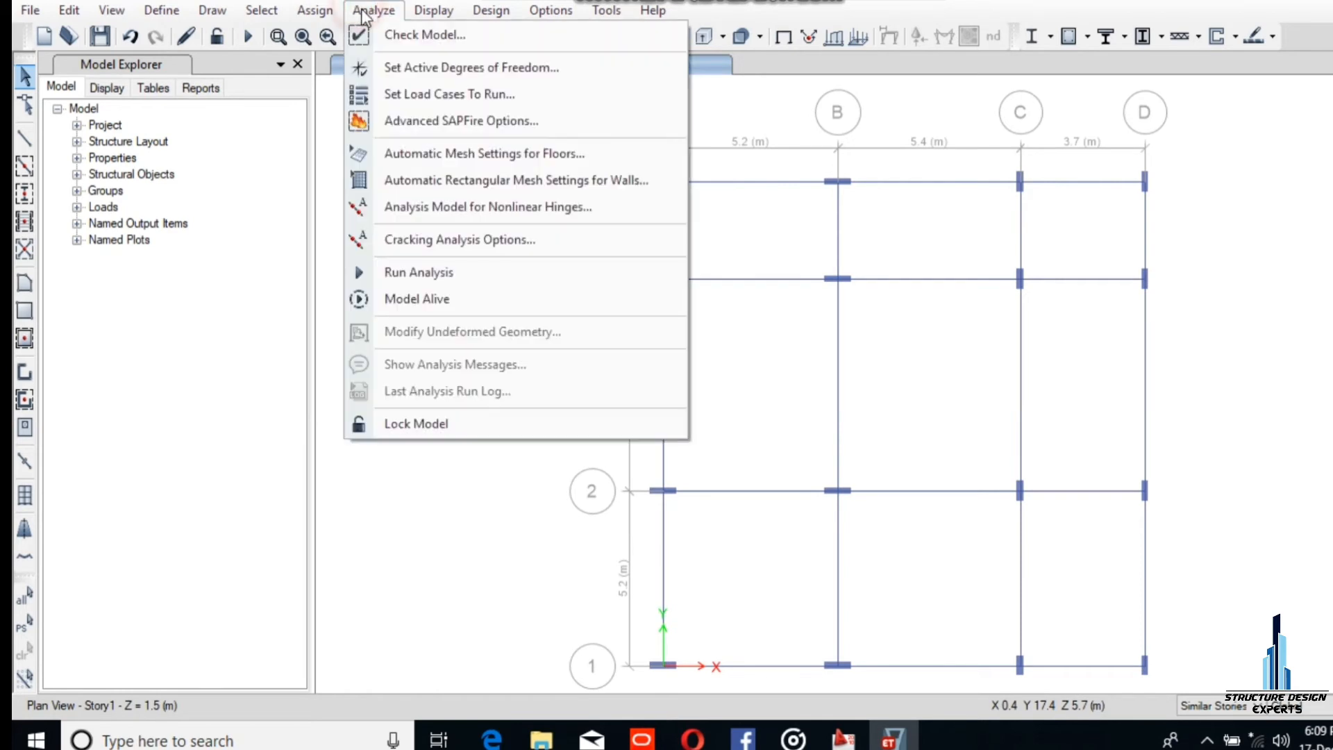
click(418, 98)
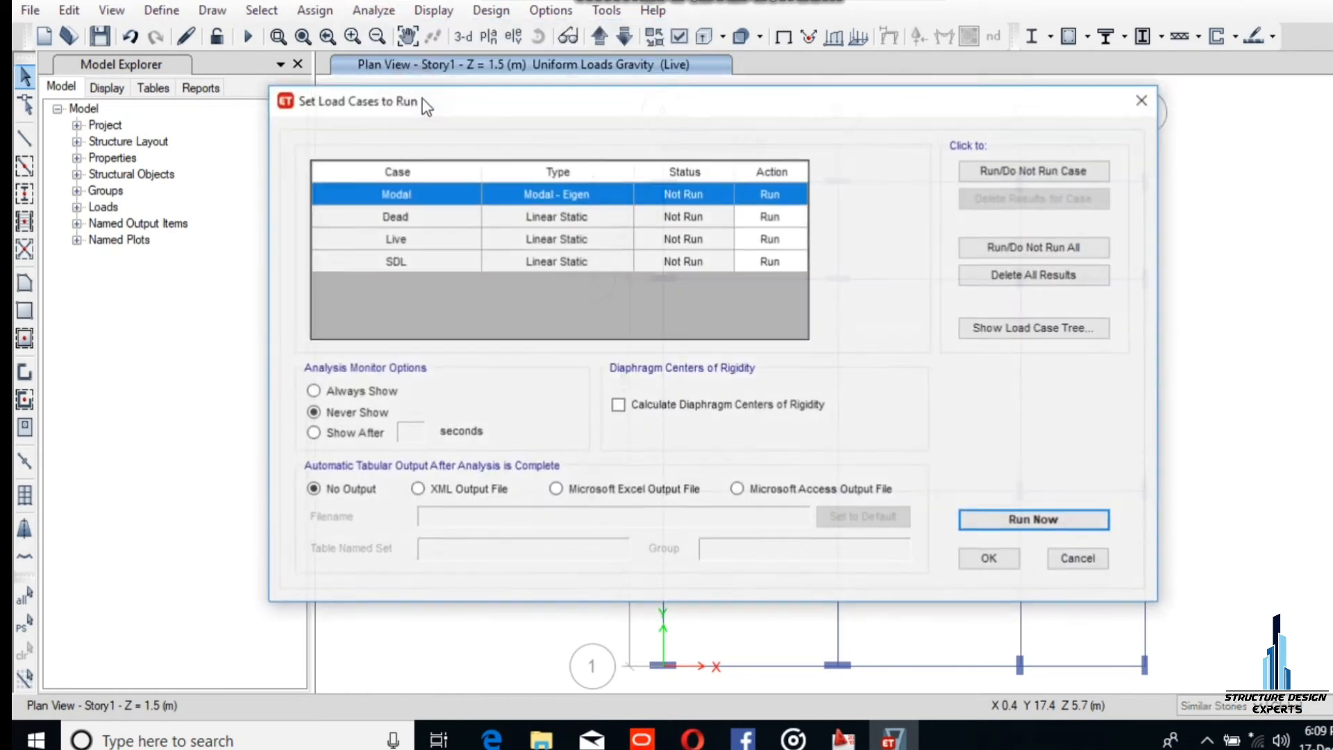
click(998, 173)
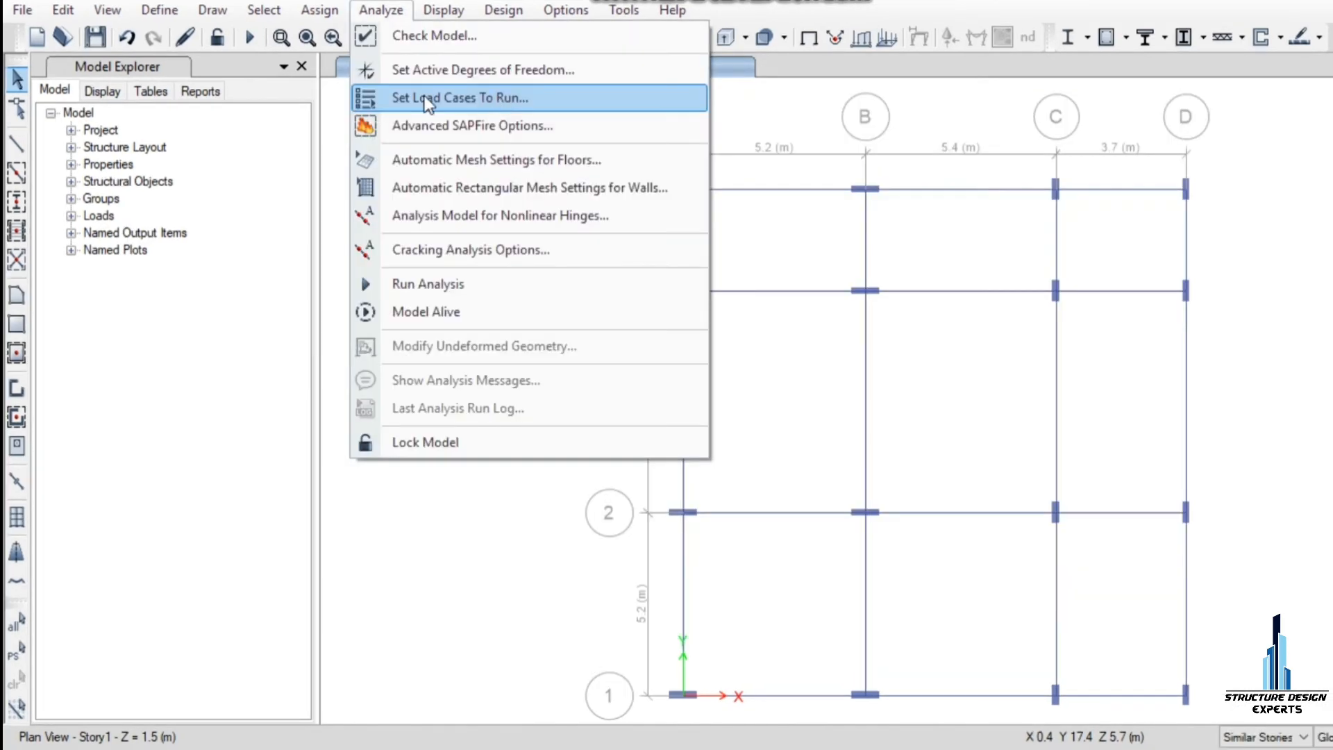
click(428, 100)
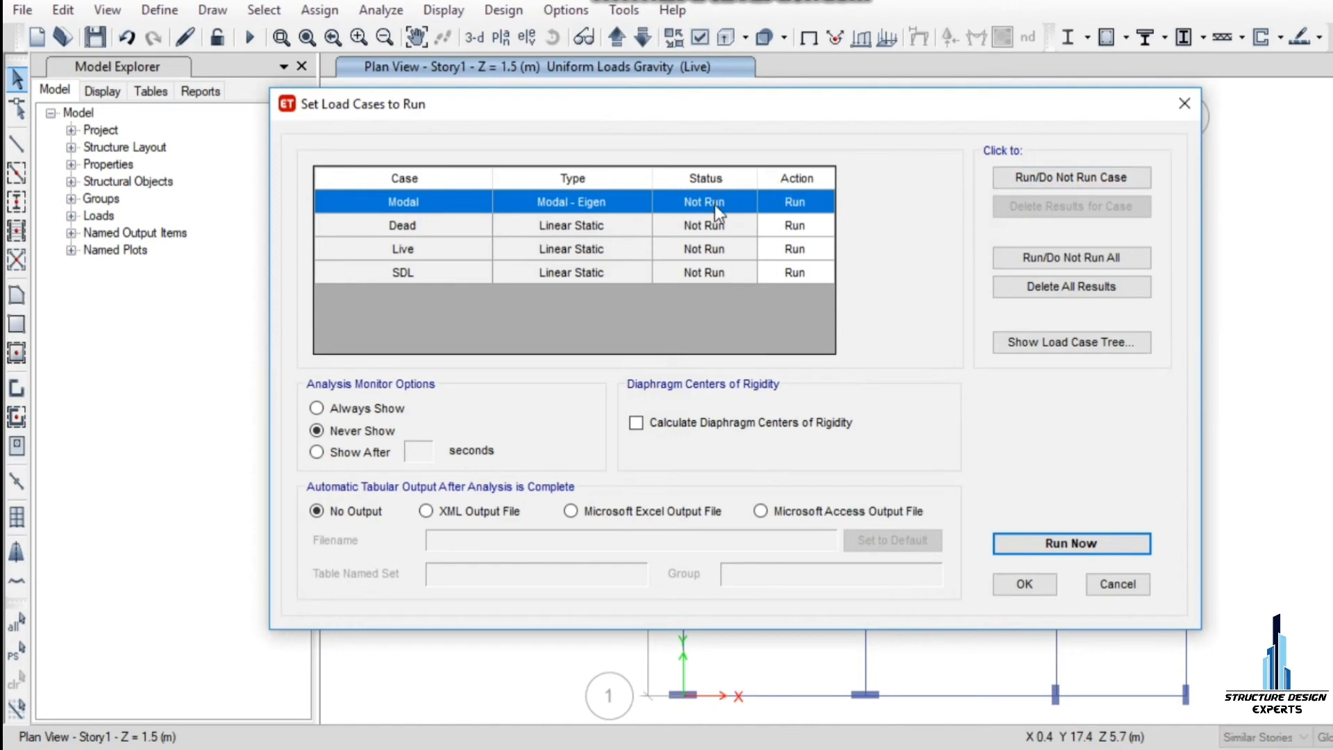
click(1026, 182)
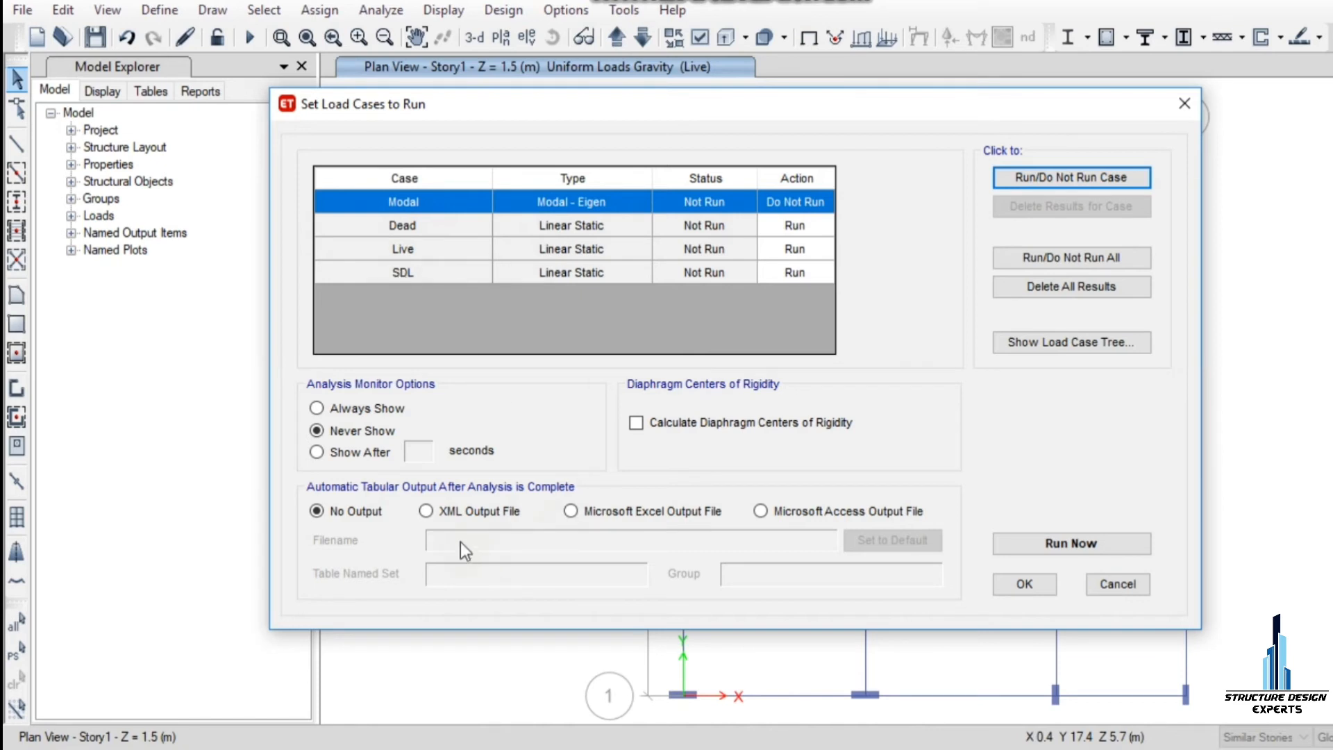
click(1052, 543)
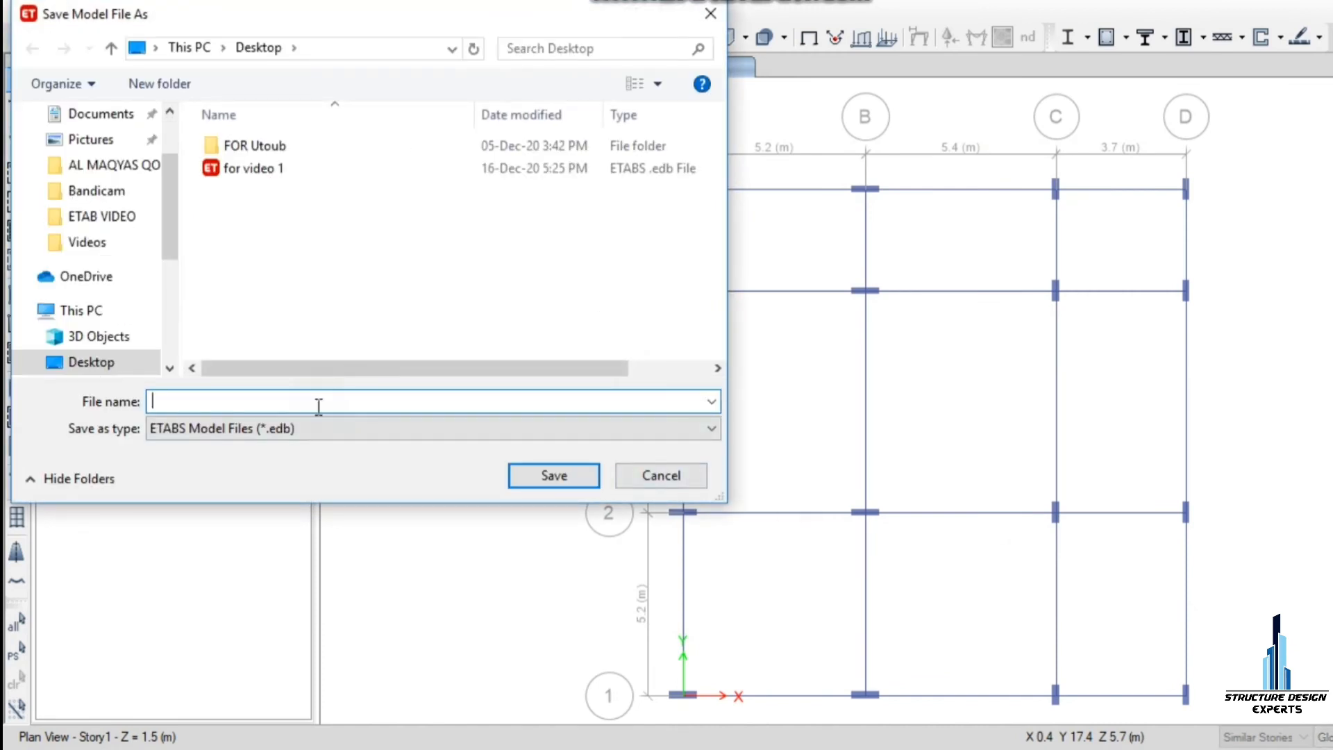
Step: Save the model file on the Desktop as CONCRETE SLAB DESIGN
text(S)
text(C)
text(ONCRET)
text(E SLAB)
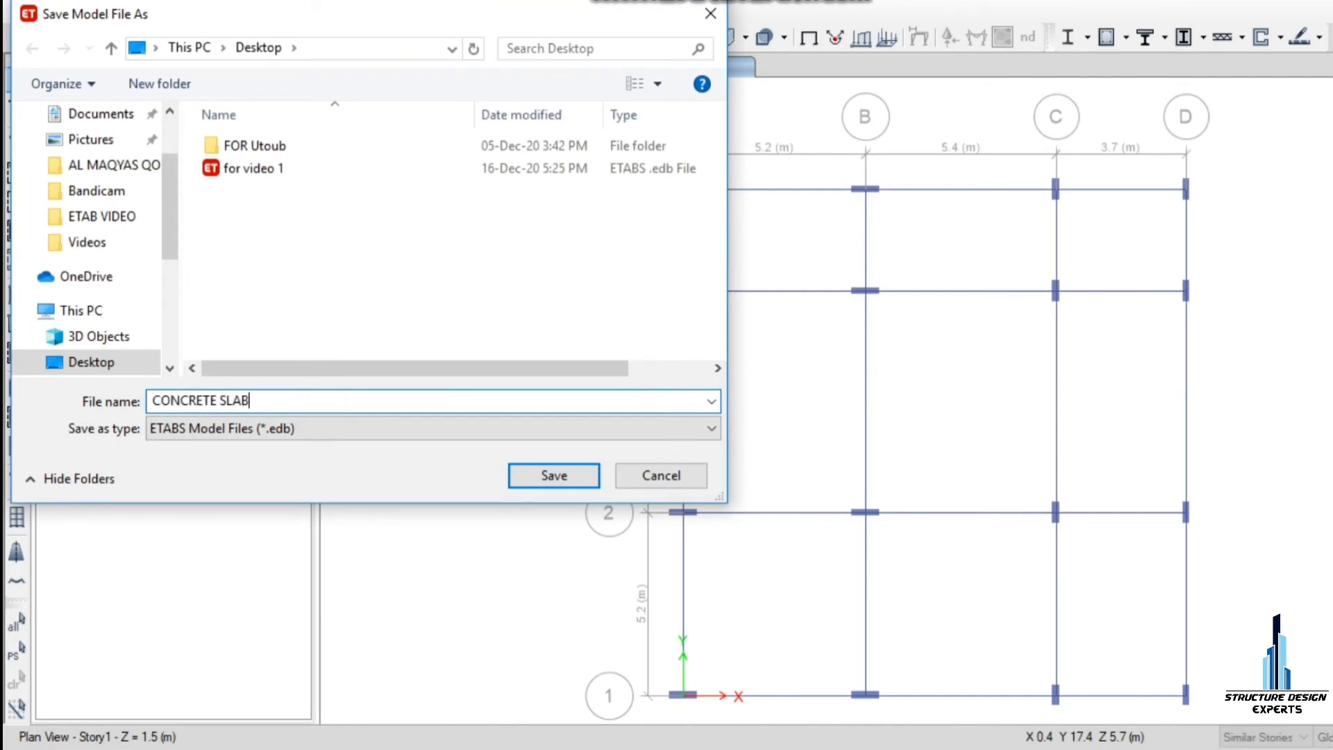
text( DESIGN L1)
click(565, 475)
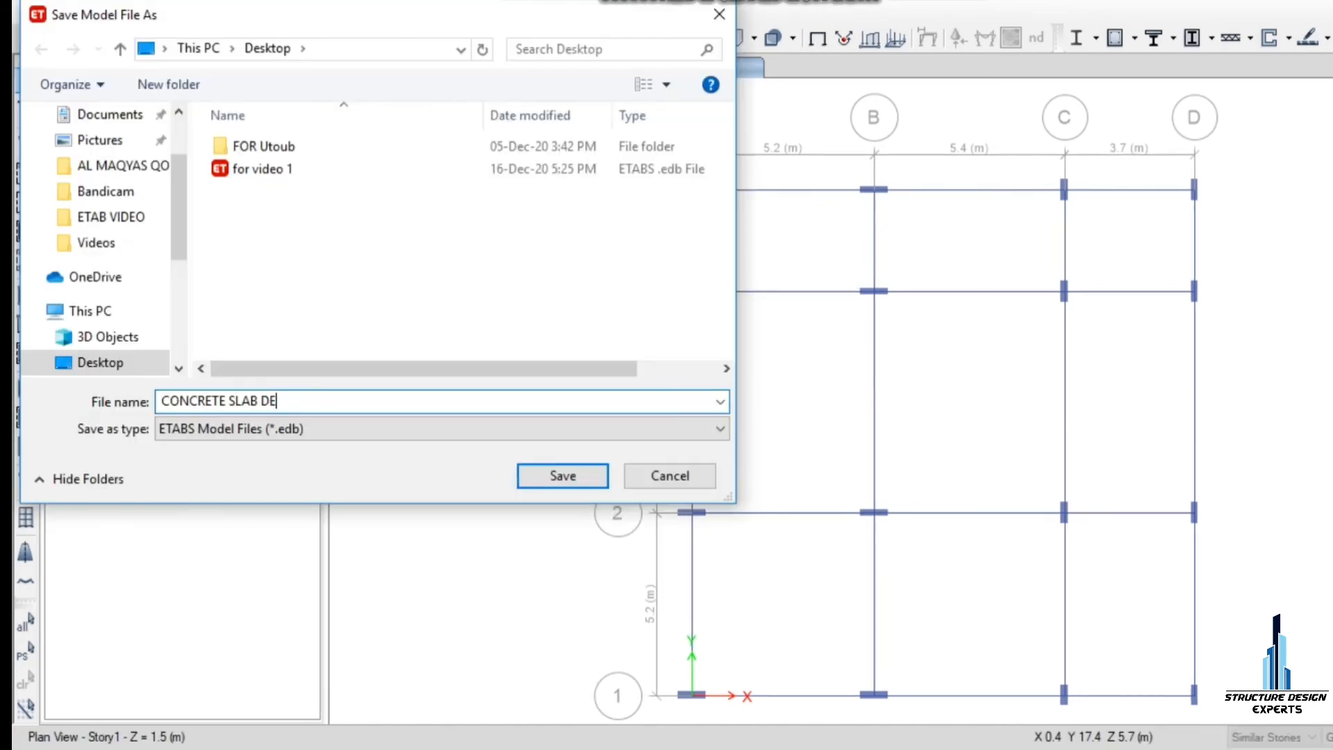
text(GN)
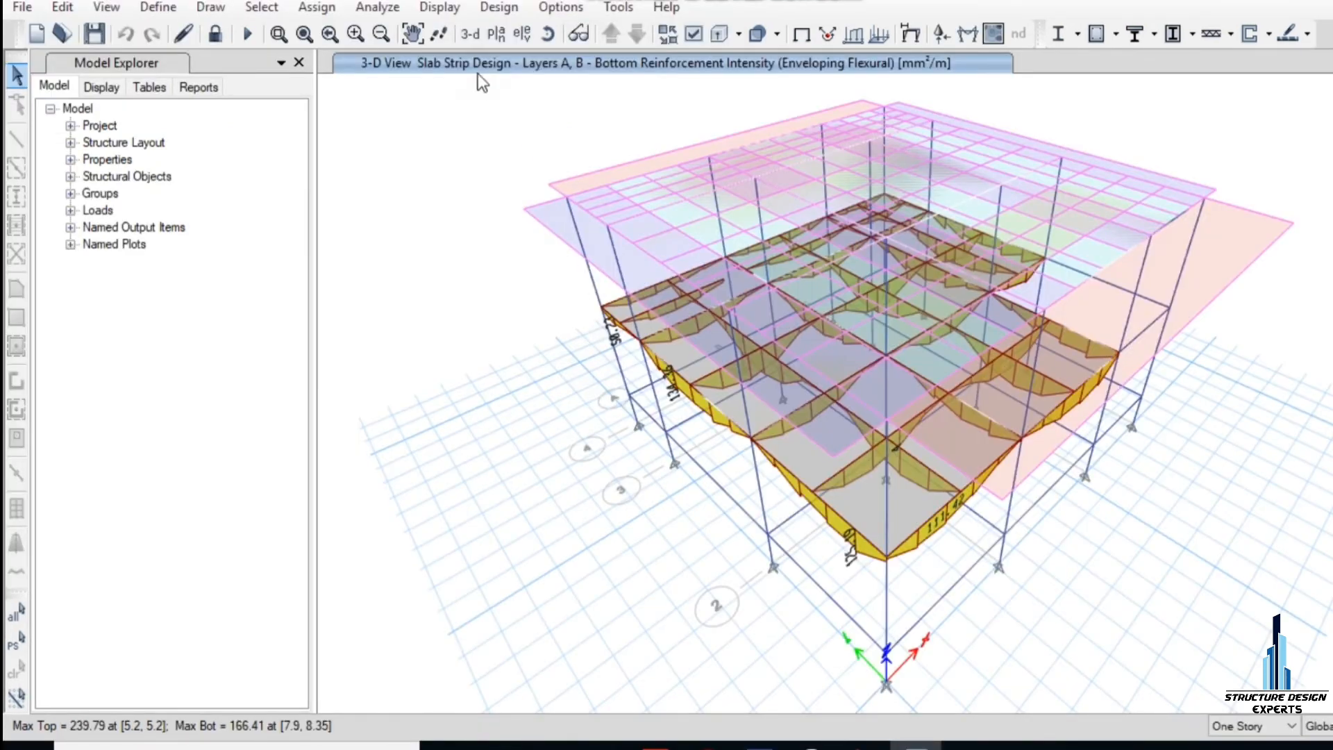
Step: On the Story3 plan view, choose Story3 as the story for concrete slab design and run the design
click(500, 33)
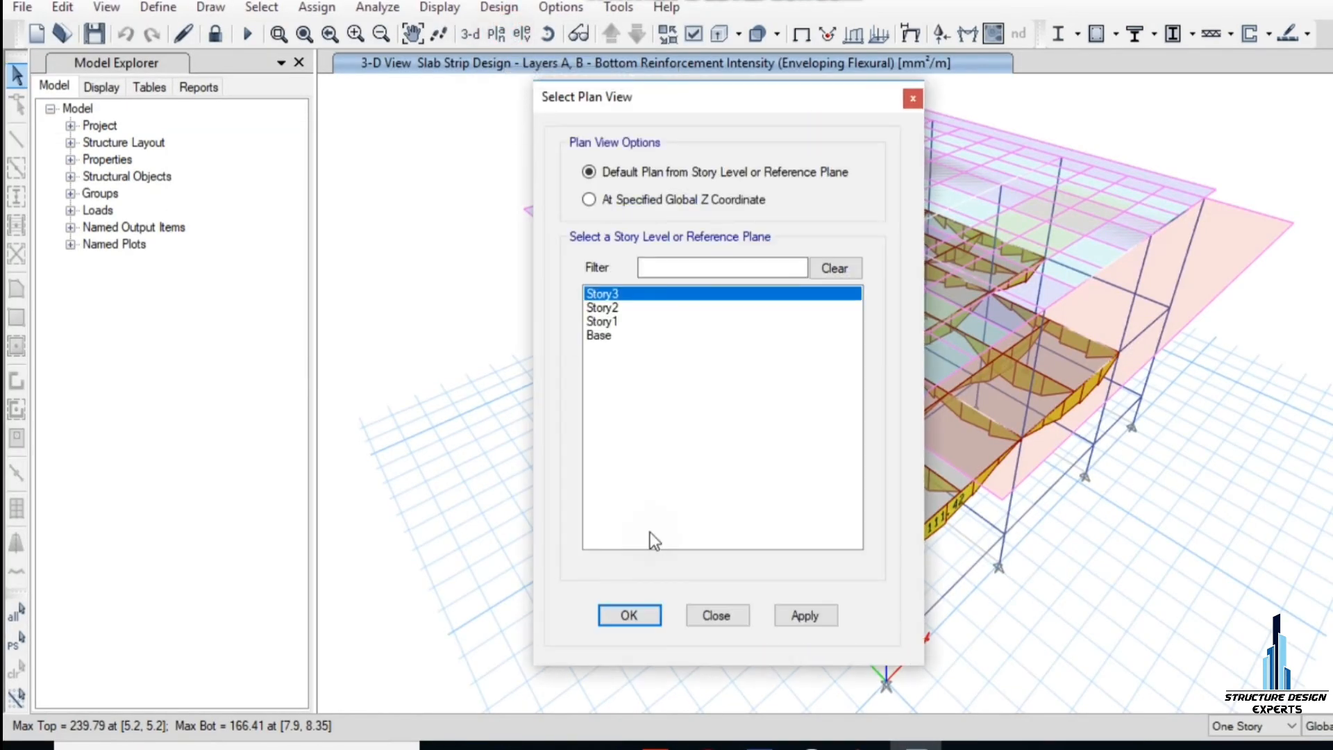
click(647, 614)
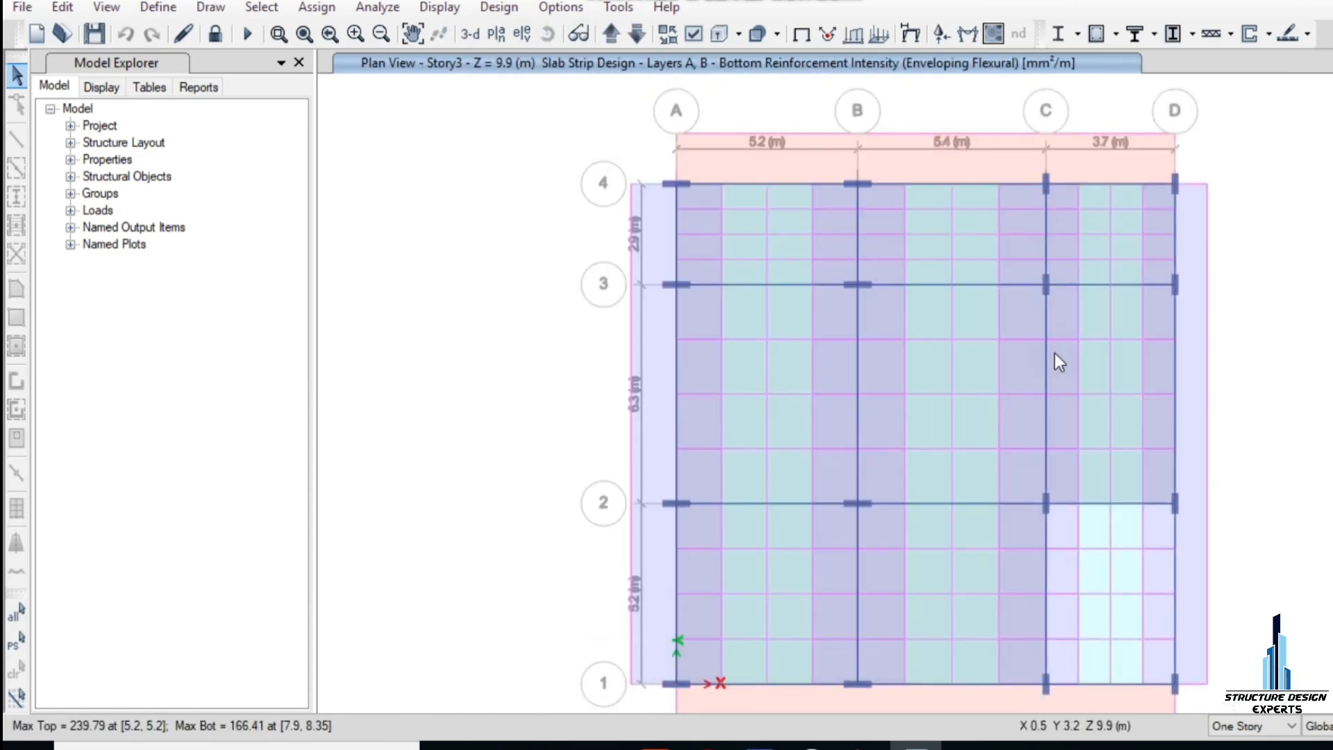
click(1308, 34)
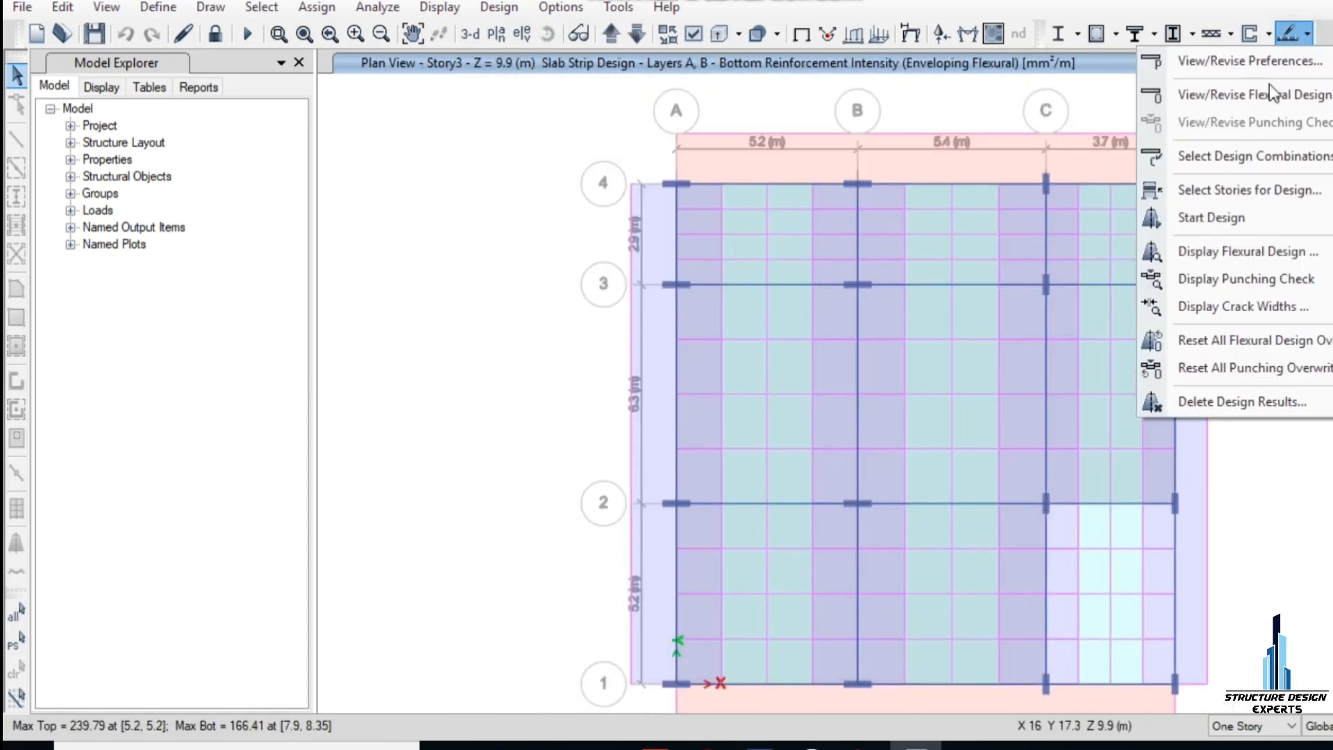
click(1233, 191)
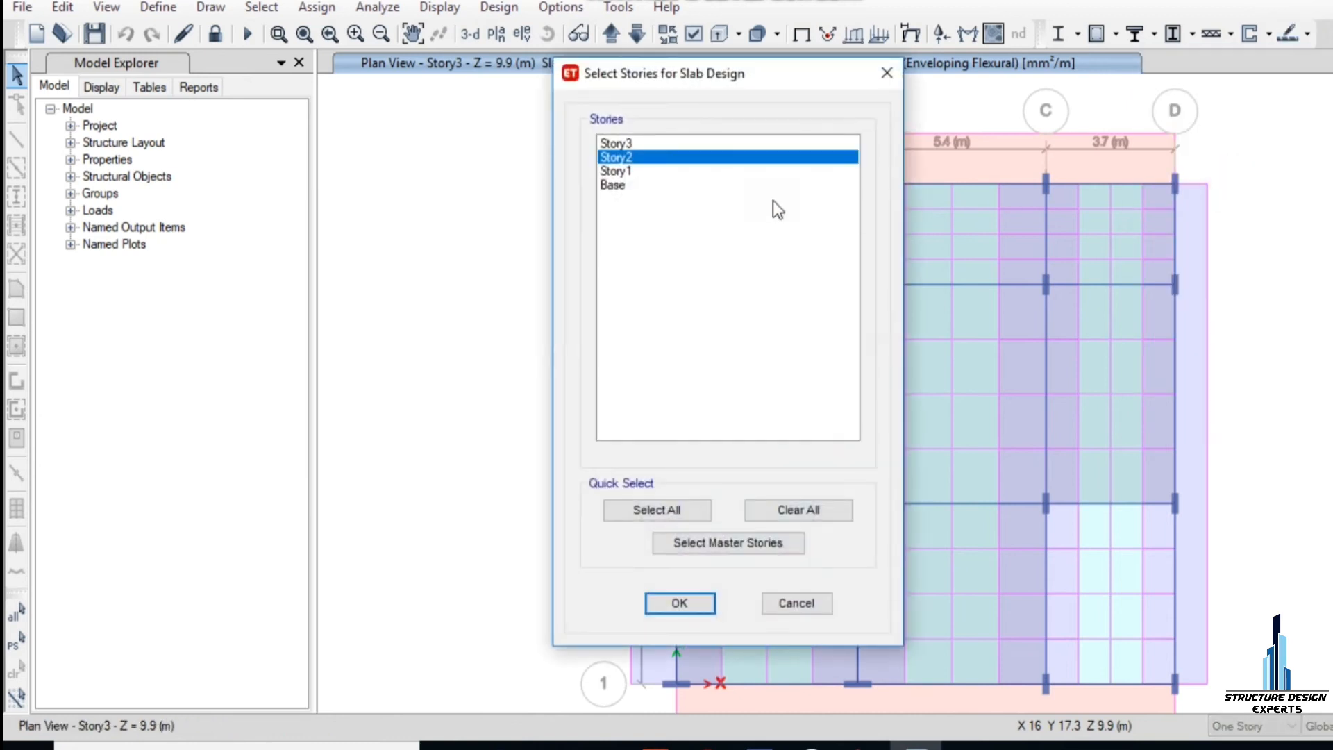
click(676, 144)
click(678, 603)
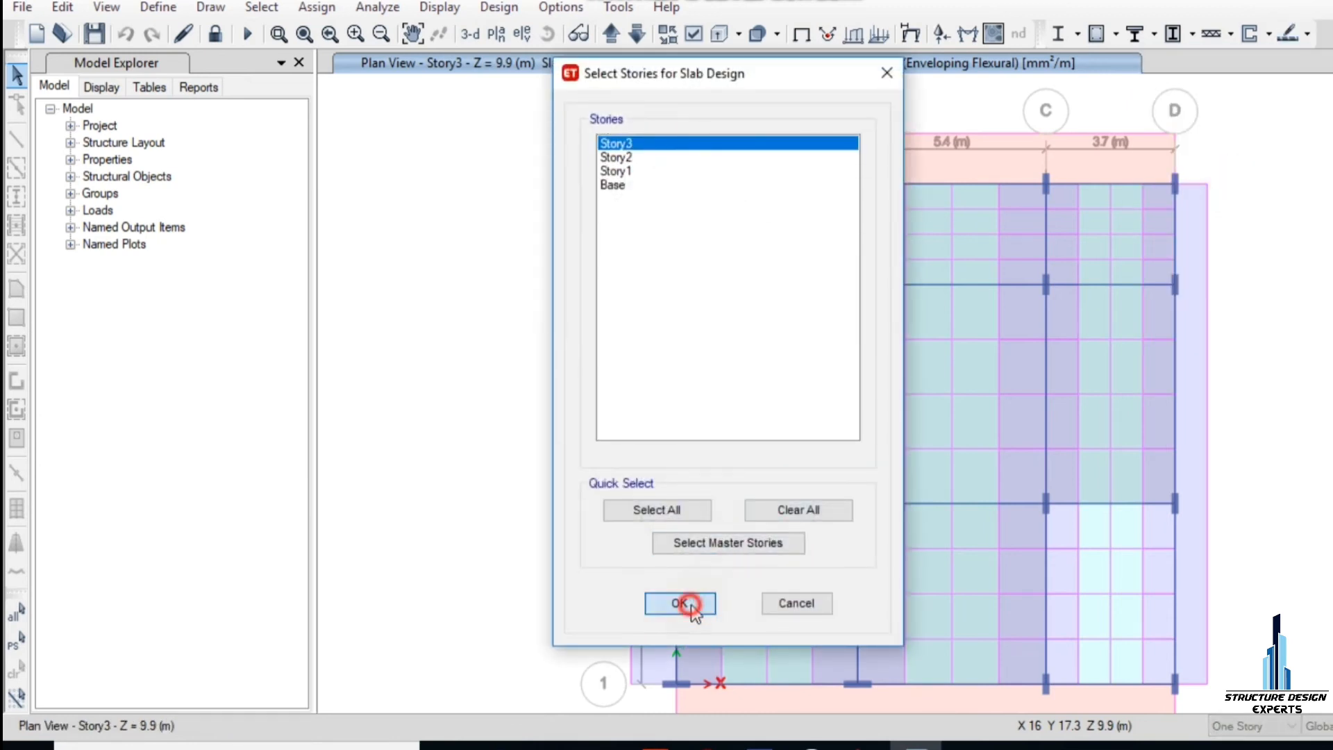
click(1287, 33)
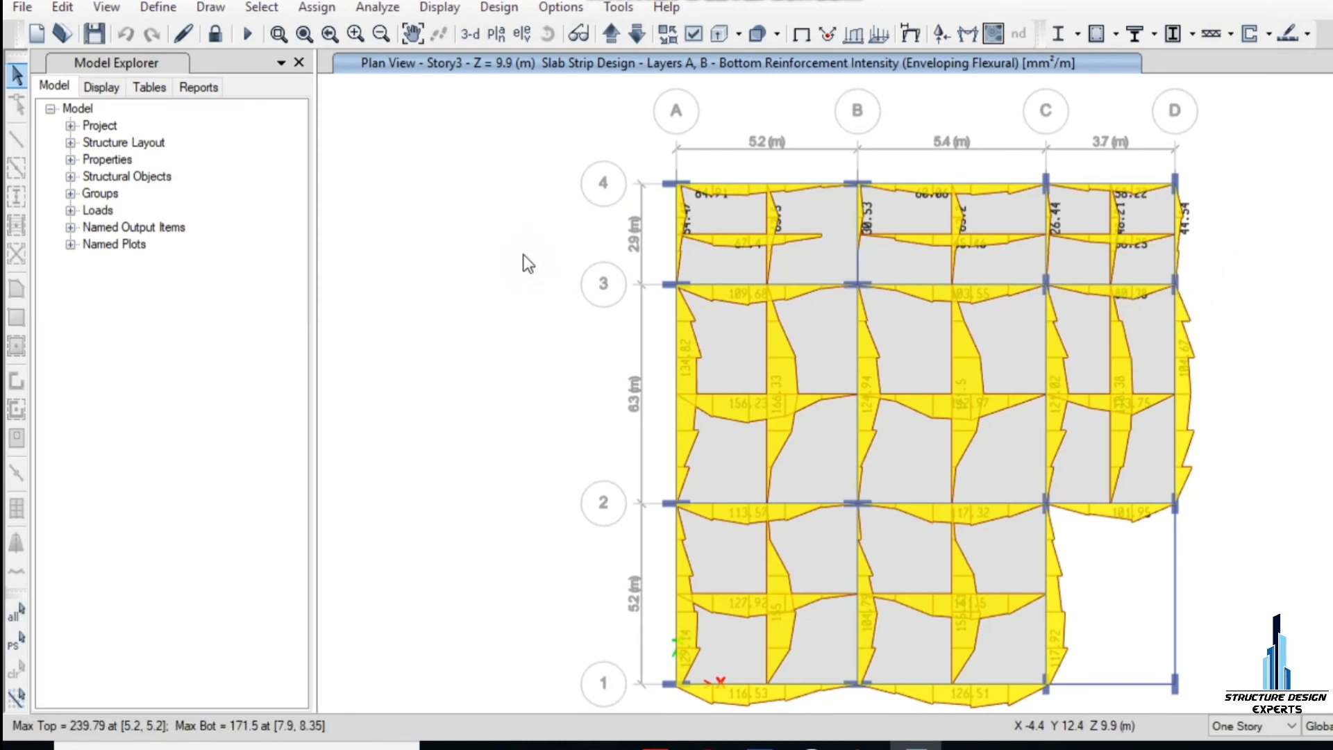
Step: Examine the moments, reinforcement areas and shear in the concrete strip design report for the Story3 middle strip between grid lines 3 and 4
scroll(541, 295, down, 2)
scroll(632, 384, up, 2)
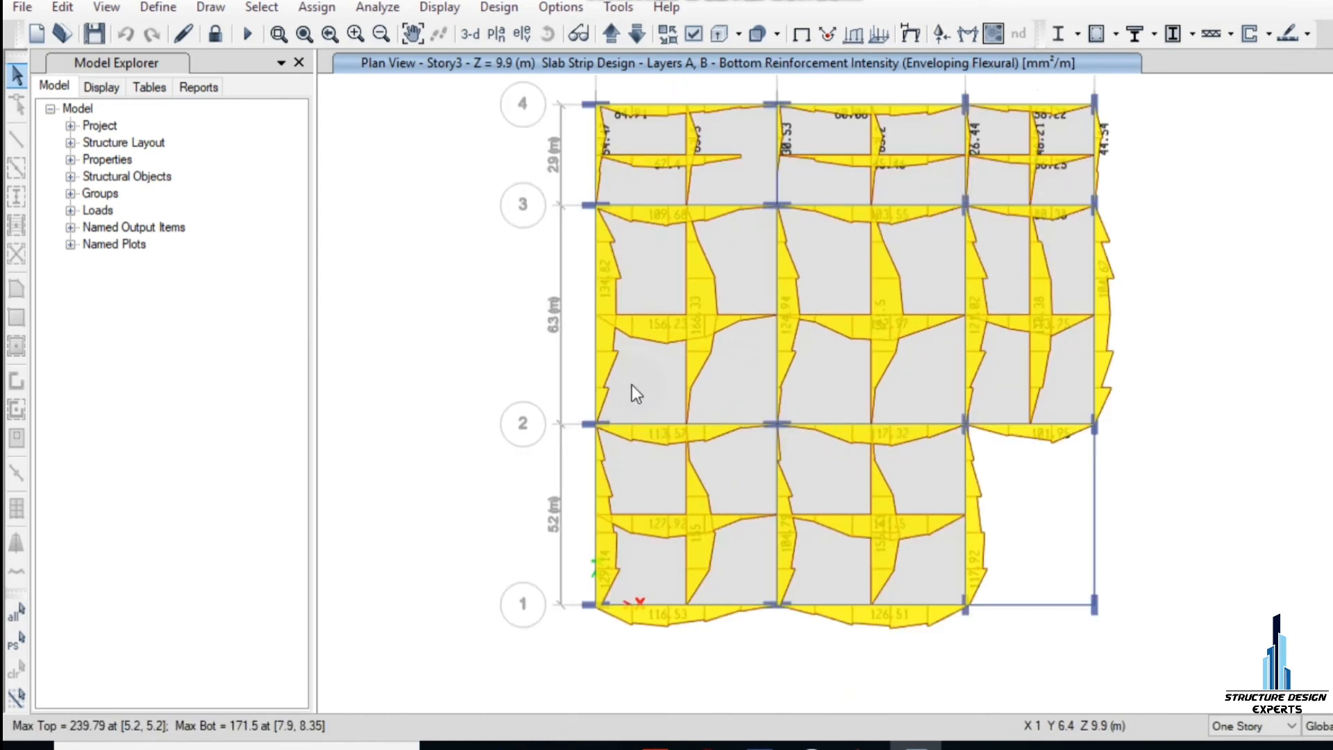
right_click(690, 160)
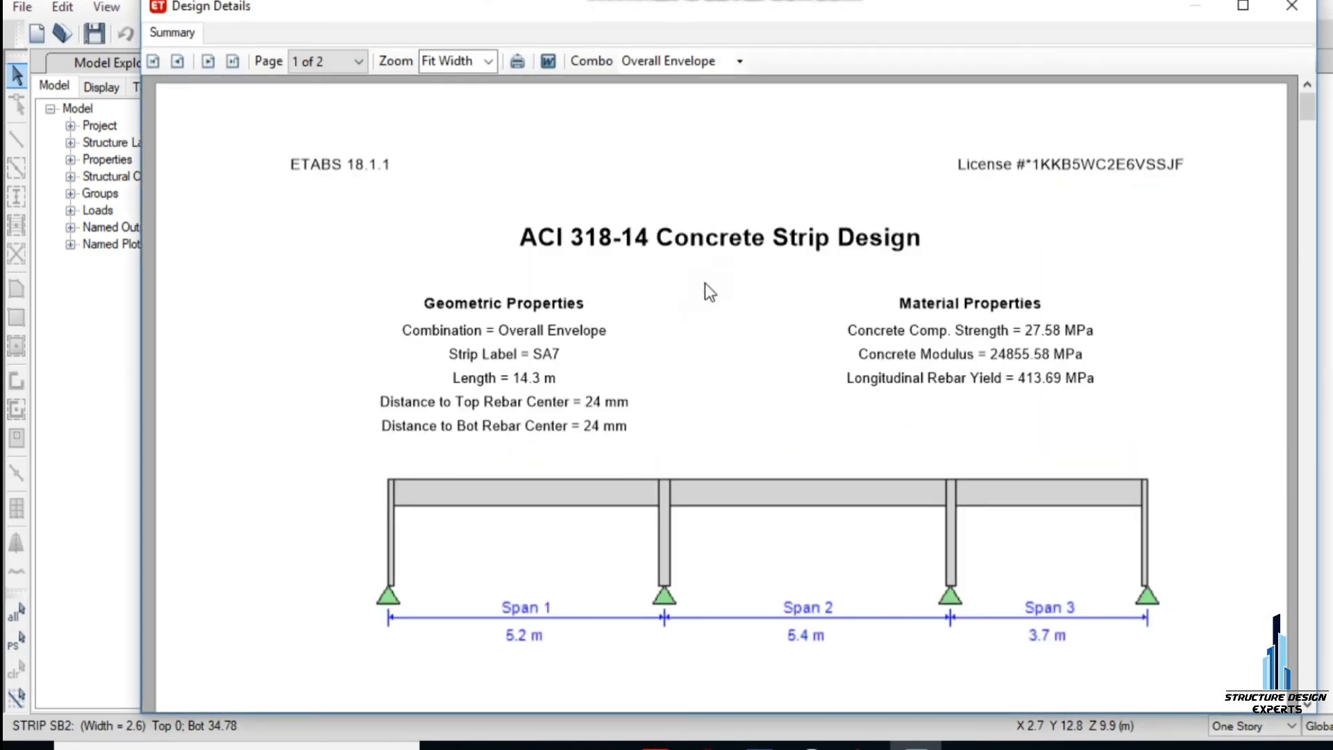
scroll(635, 249, down, 5)
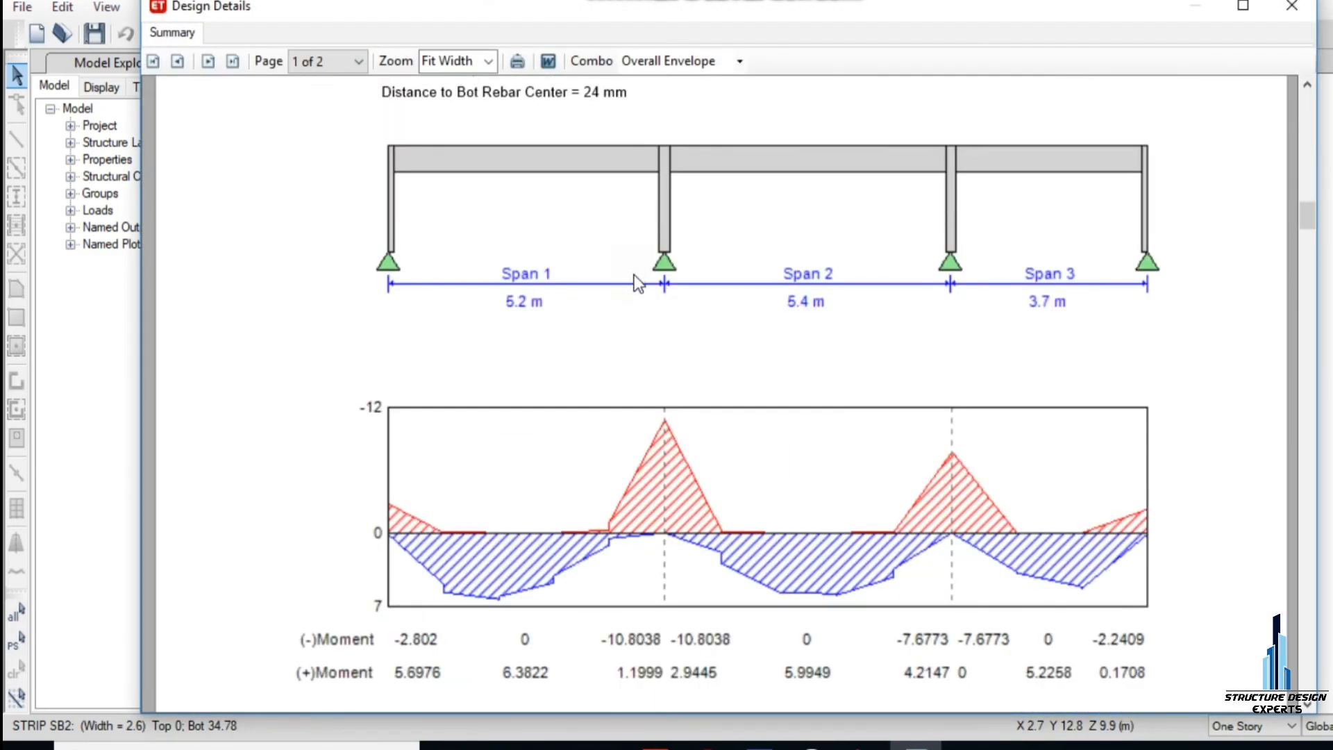
scroll(634, 282, down, 2)
scroll(635, 285, up, 3)
scroll(931, 348, down, 3)
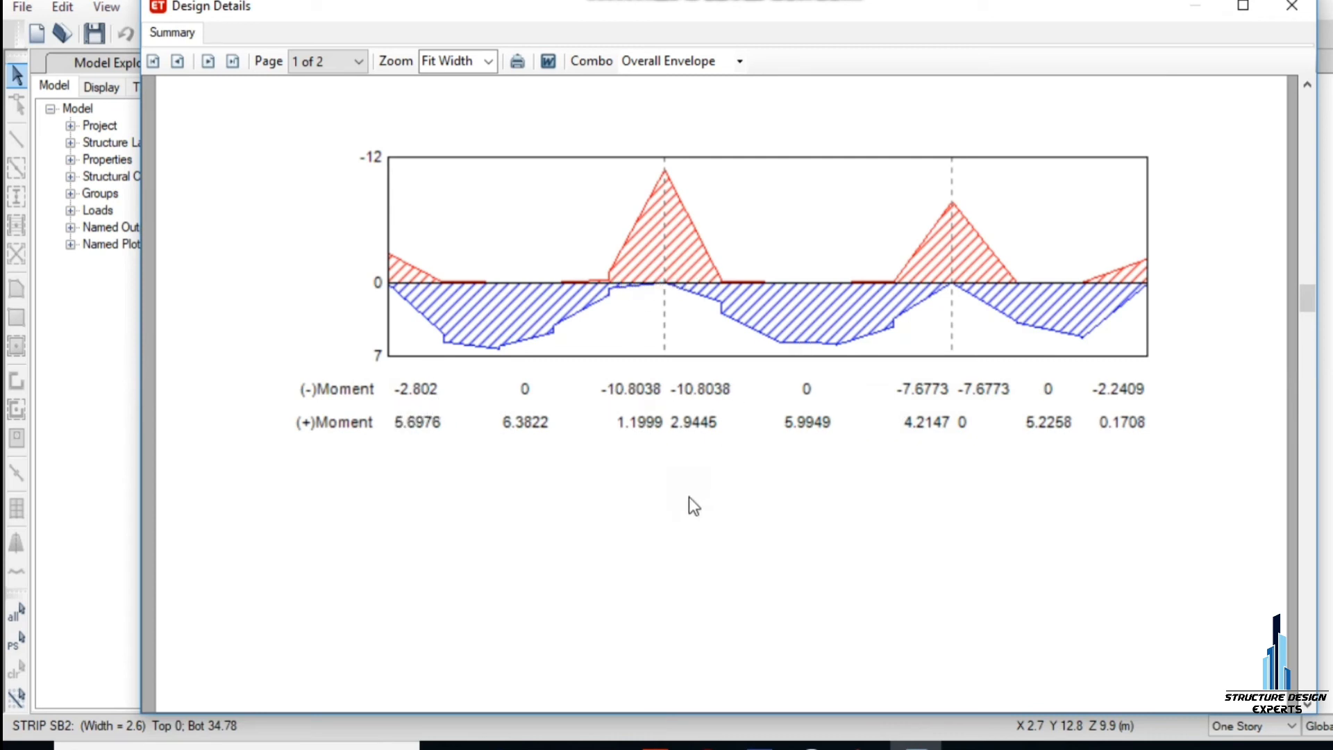
scroll(652, 514, down, 10)
scroll(651, 513, down, 4)
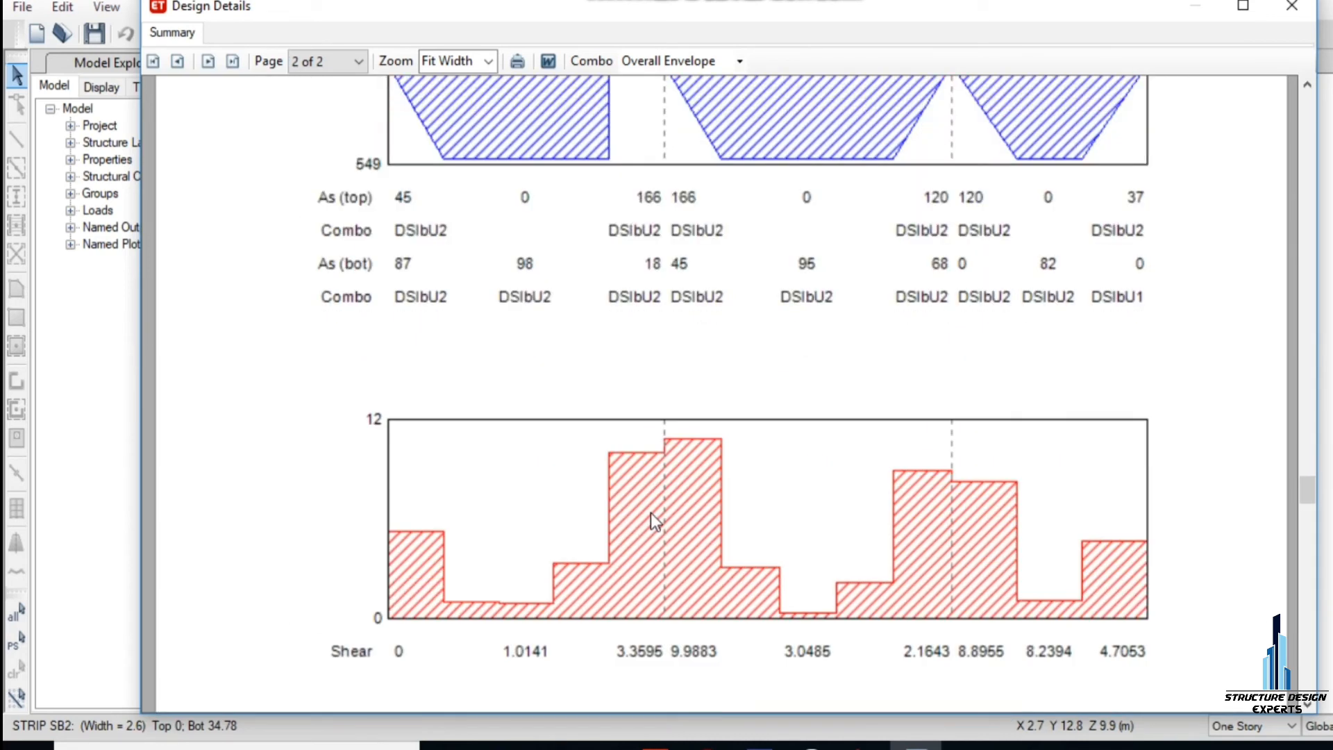
scroll(652, 512, down, 4)
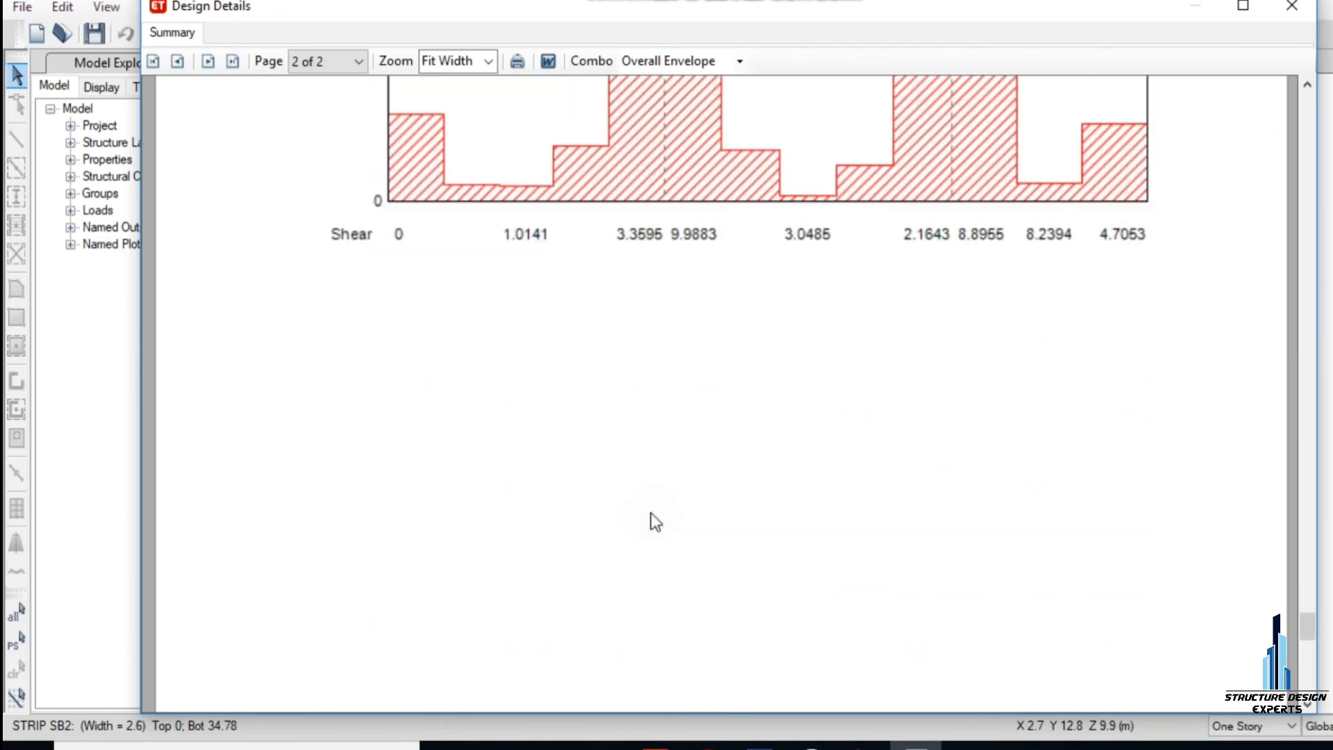
click(1290, 16)
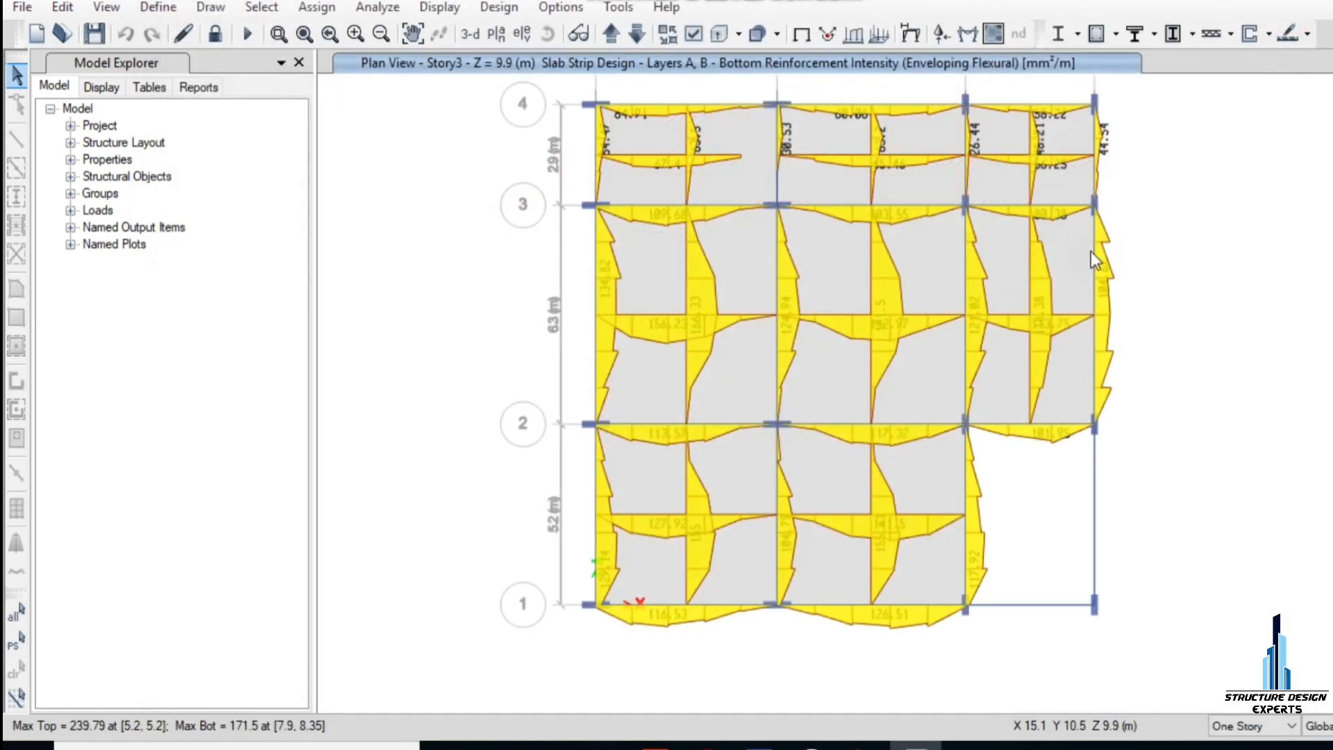
Step: Open the slab flexural design display settings and move the dialog clear of the Story3 plan
scroll(915, 248, up, 3)
scroll(915, 248, down, 3)
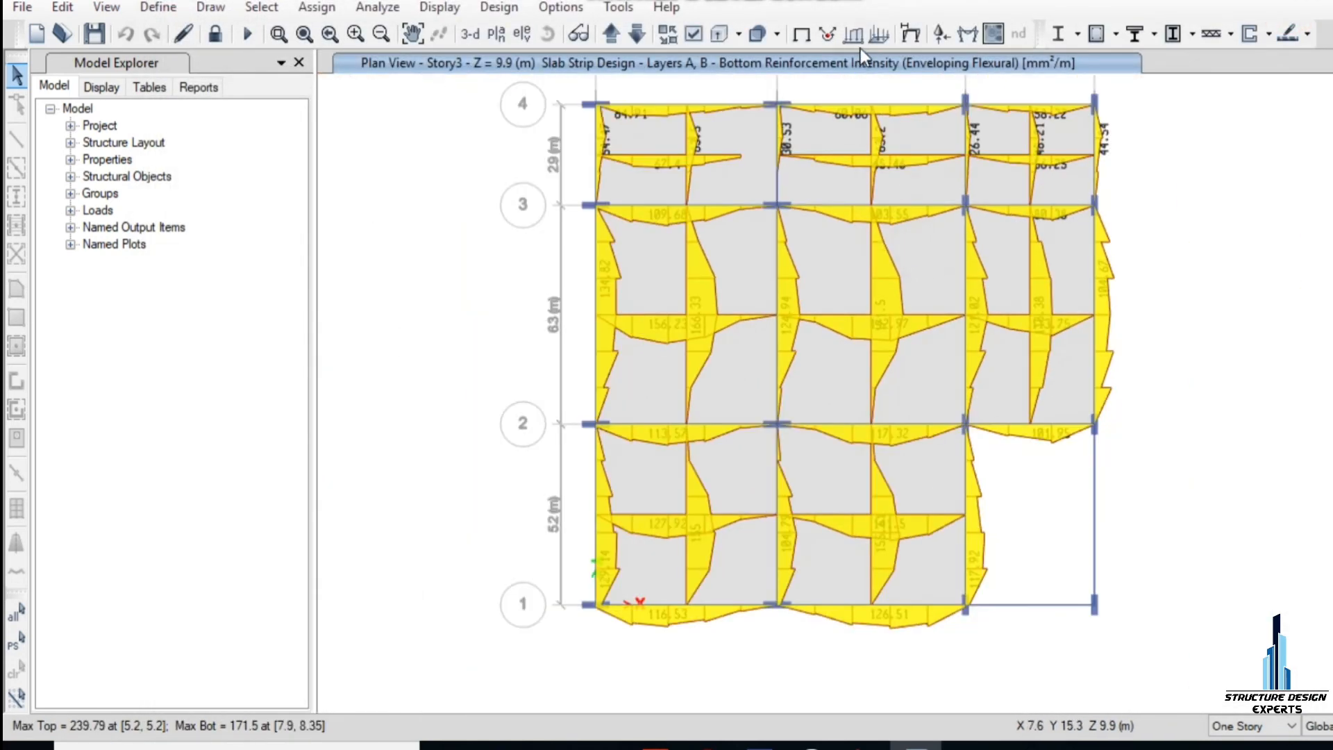
click(1305, 35)
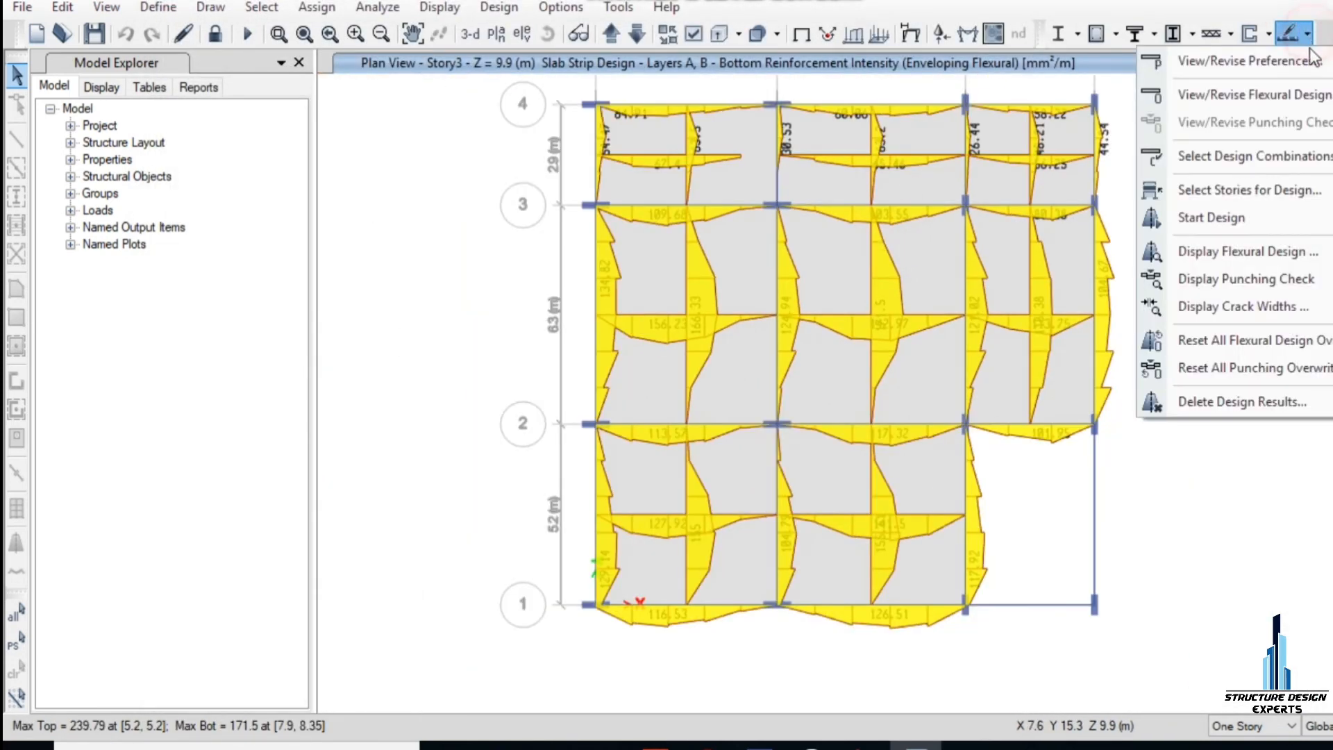
click(1264, 252)
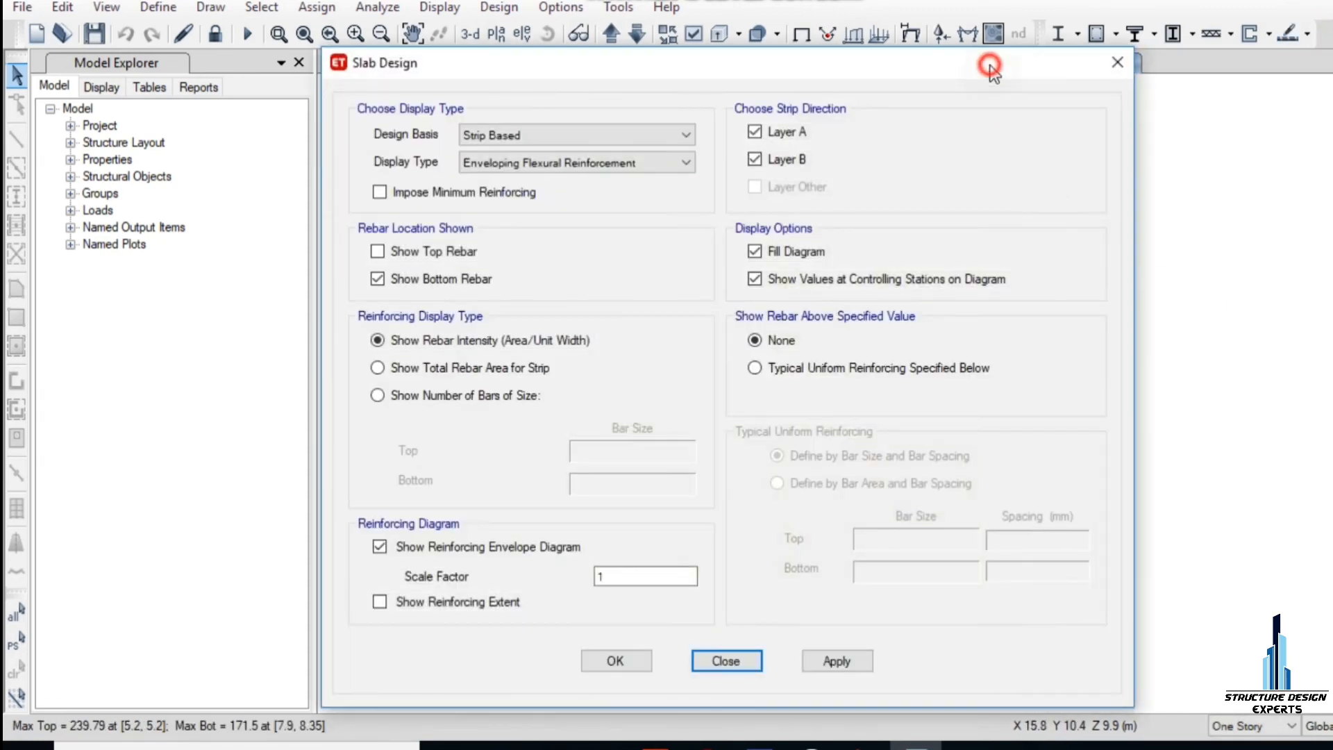
drag(991, 69, 490, 50)
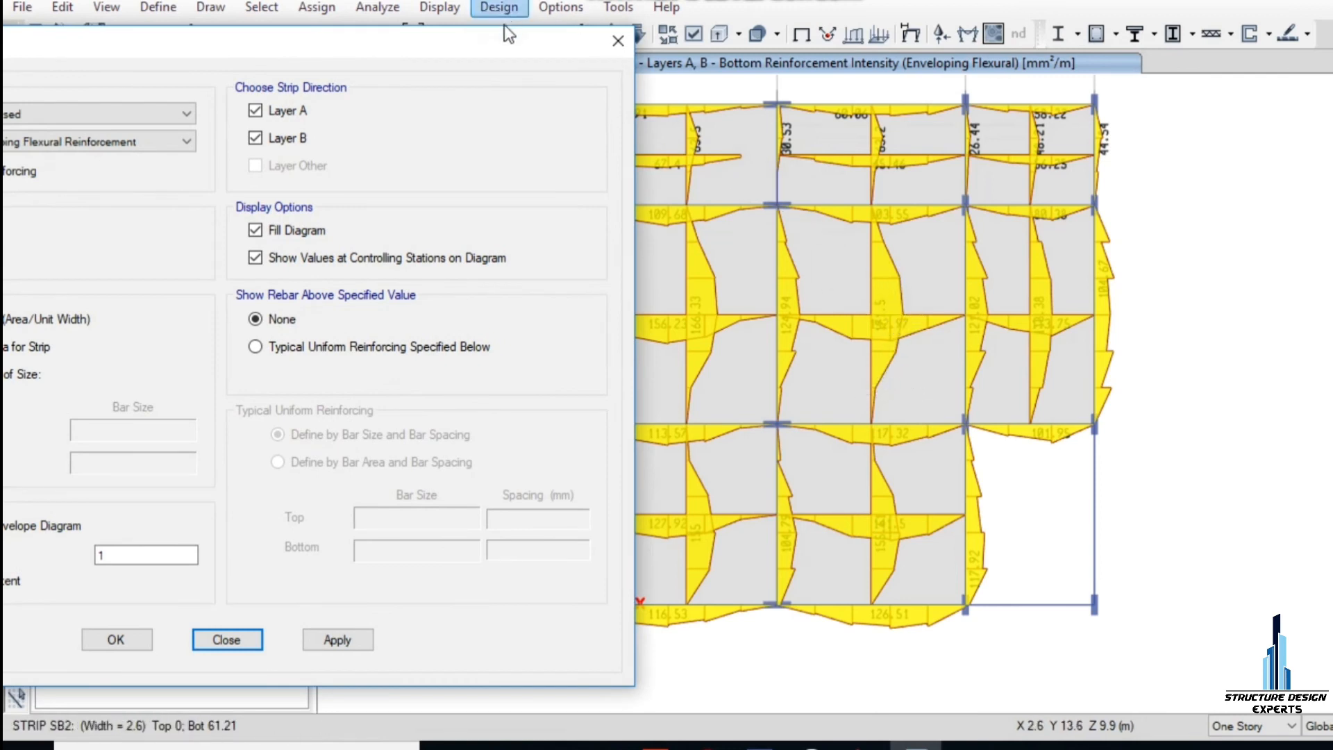
drag(495, 40, 598, 36)
scroll(1202, 195, down, 3)
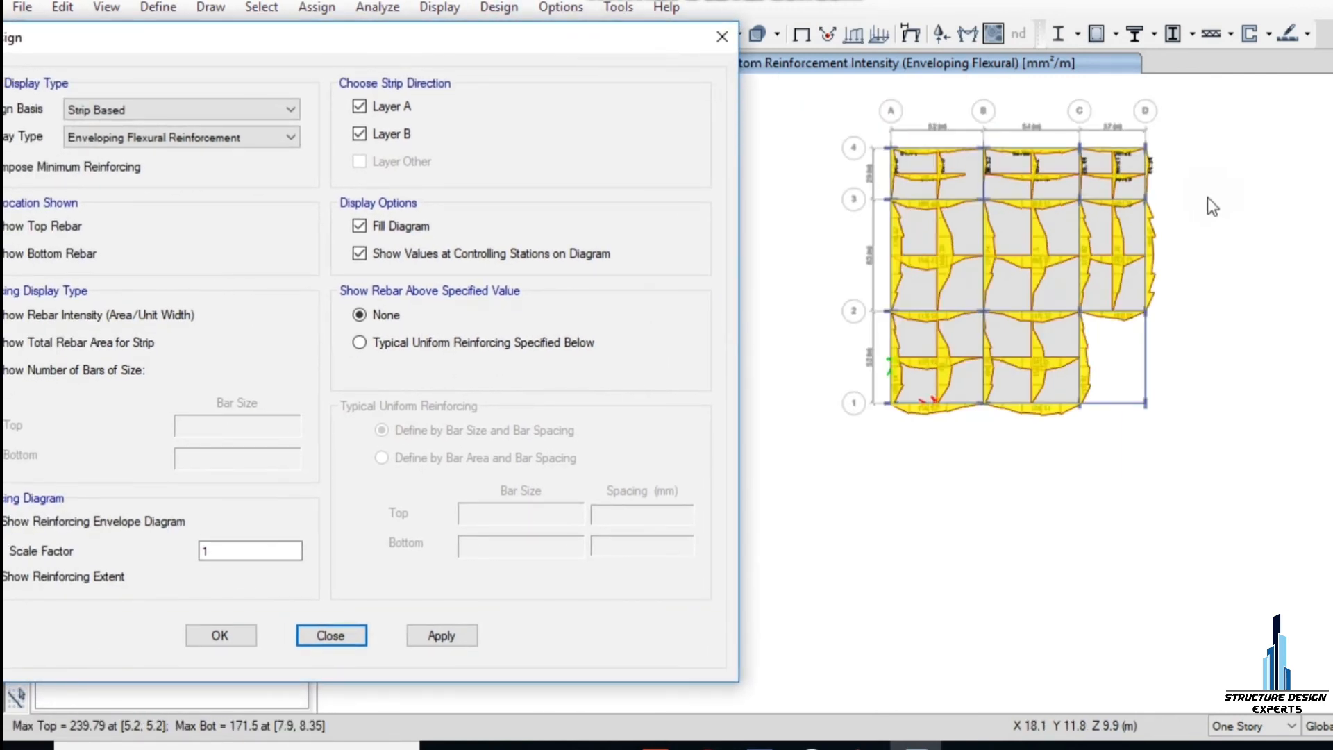
scroll(908, 174, up, 3)
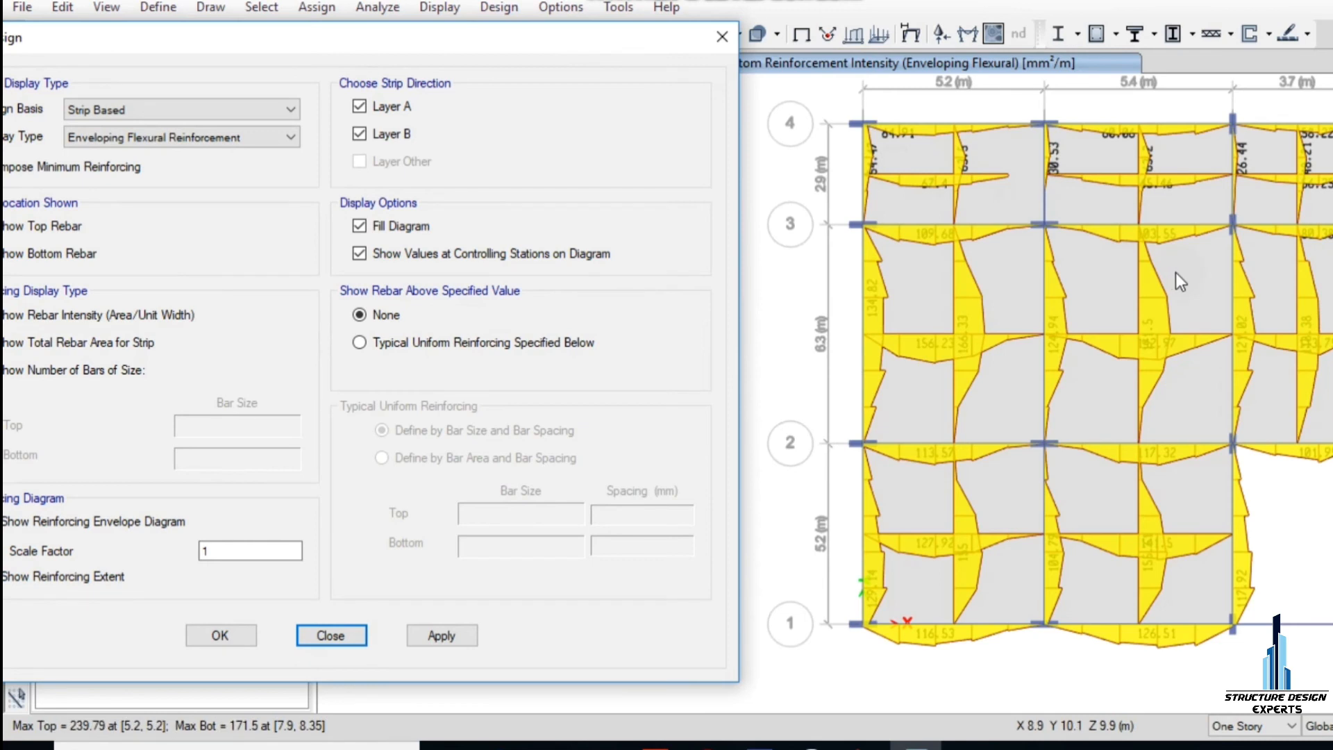
drag(382, 46, 533, 17)
Step: Limit the rebar intensity display to Layer A top rebar, and inspect the intensity along the Layer B strip on grid line B
click(512, 107)
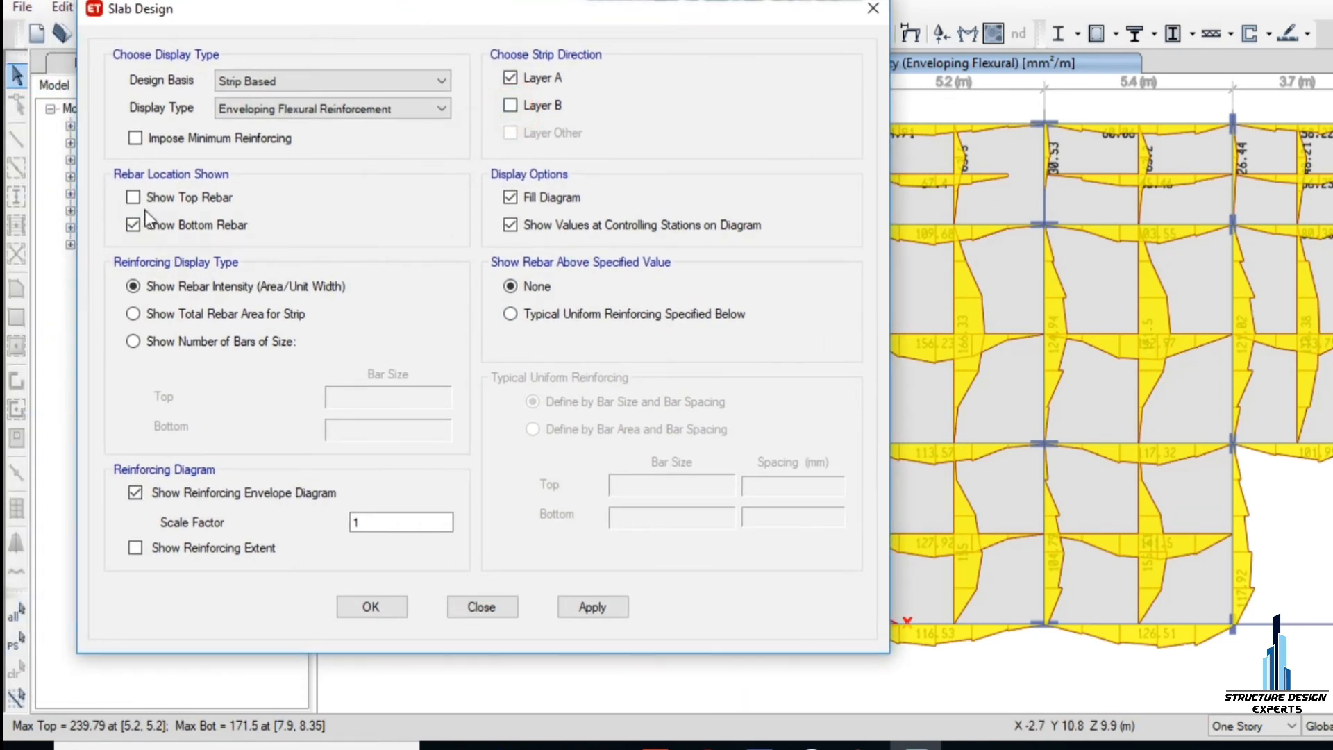
click(133, 225)
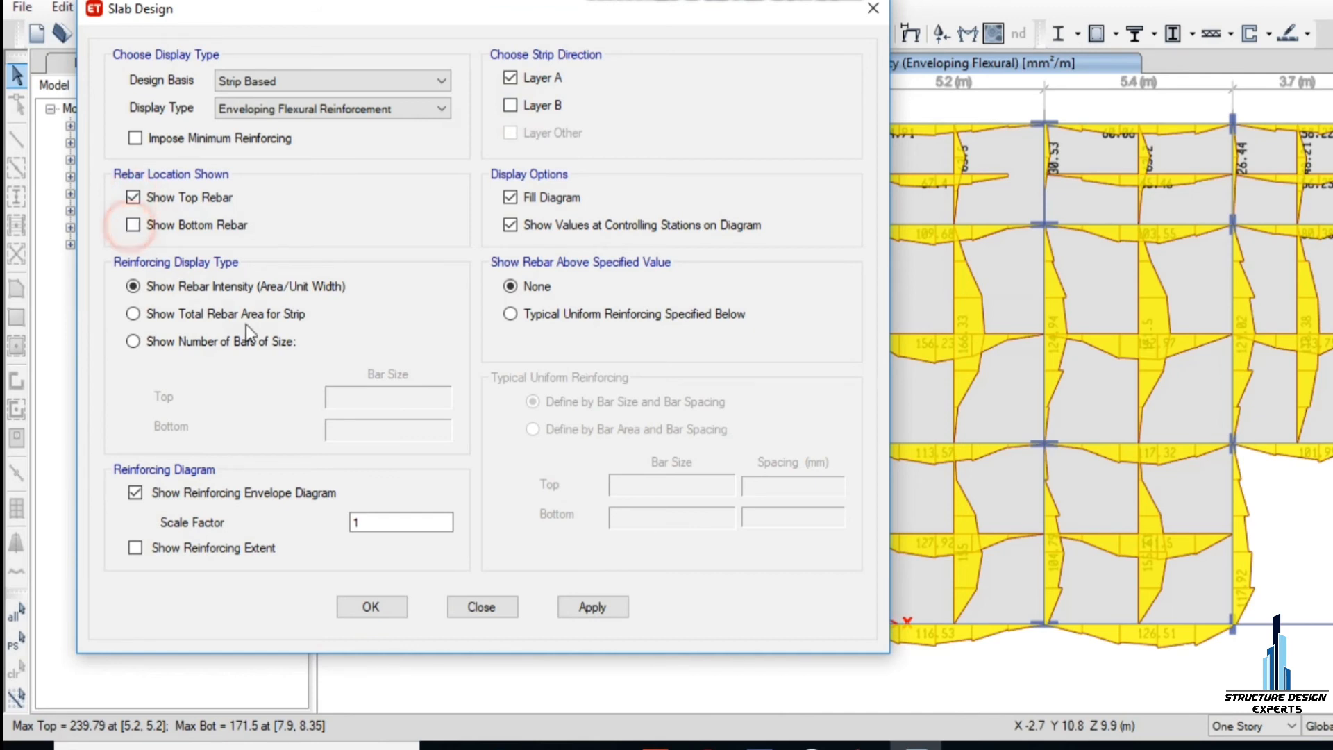
click(590, 607)
drag(788, 5, 699, 7)
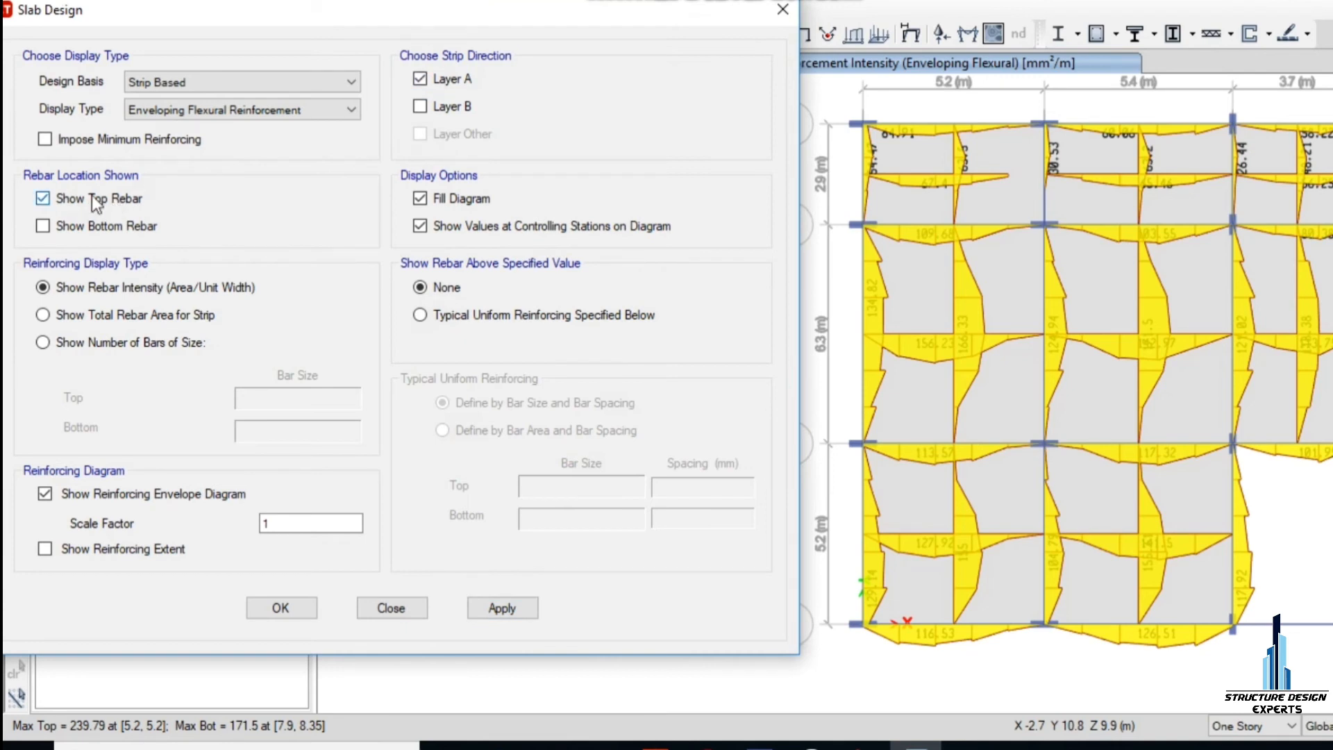
click(510, 607)
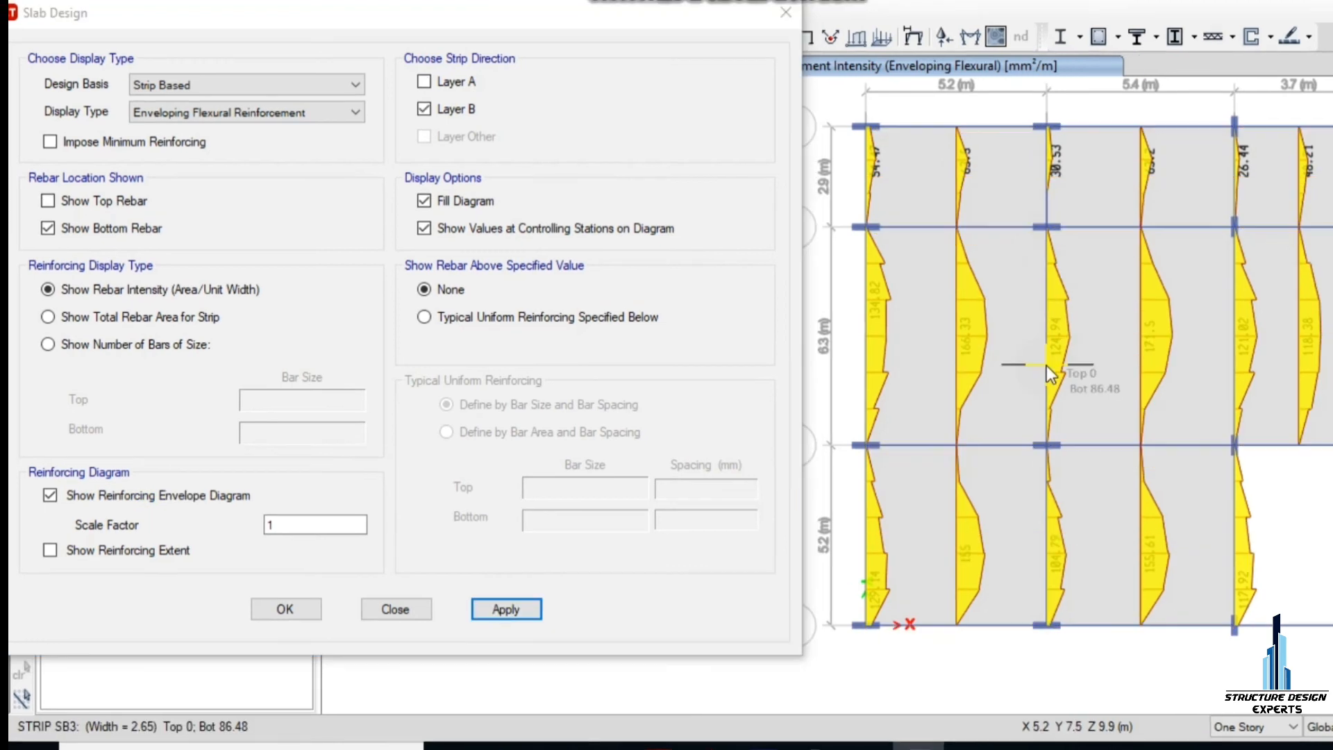
mouse_move(1045, 236)
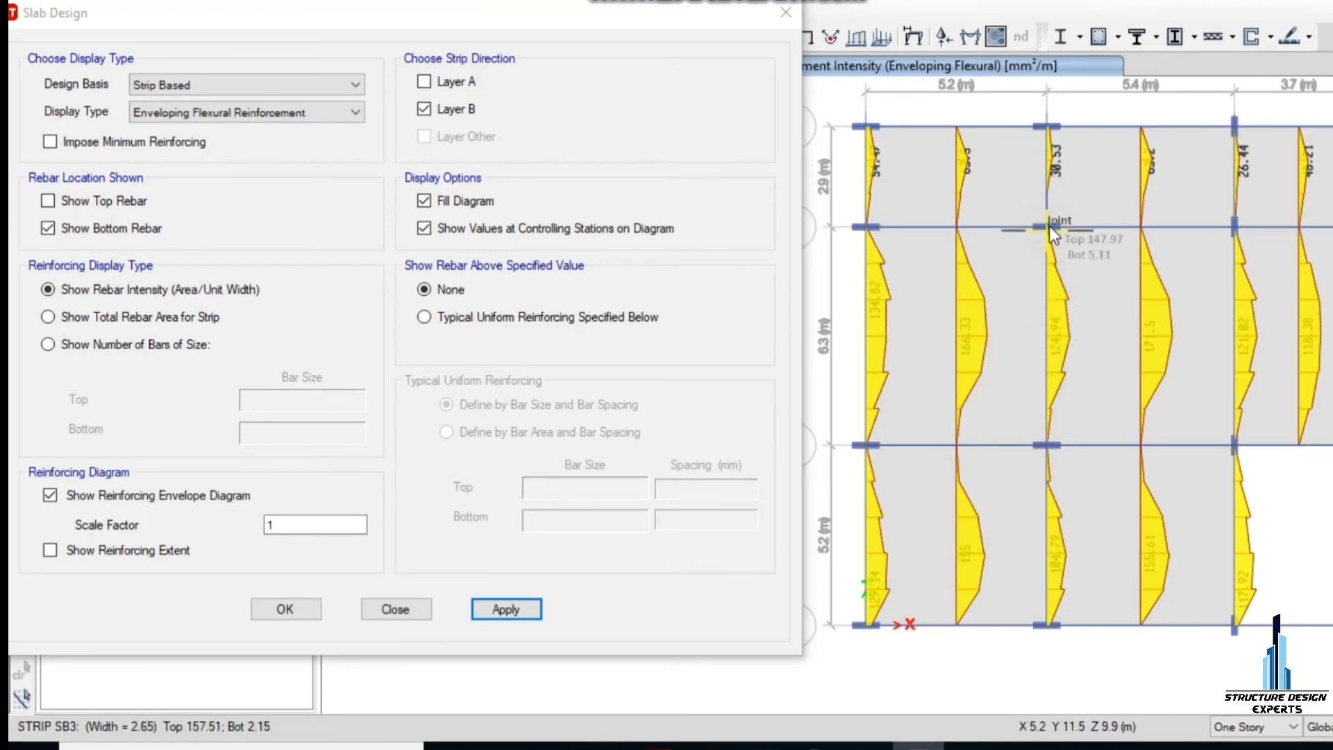
mouse_move(1136, 435)
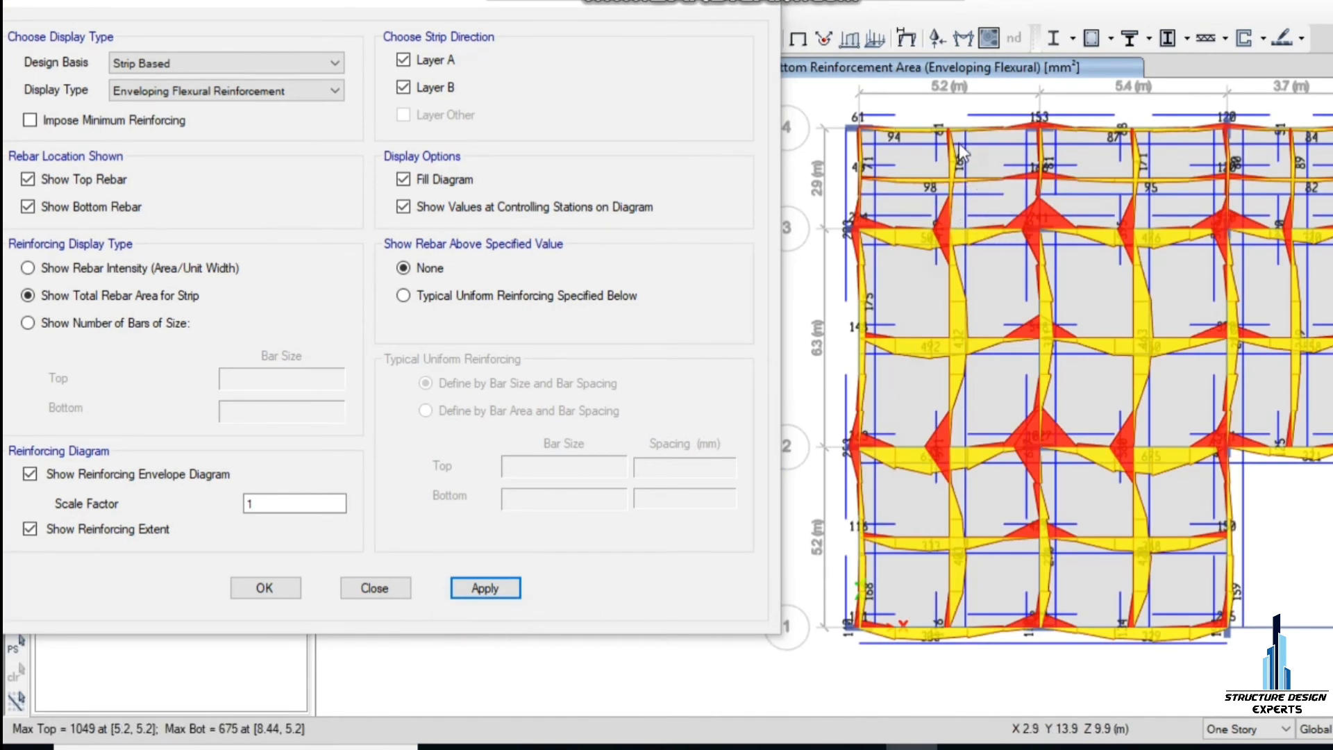
Step: Limit the total rebar area display to the top reinforcement of the Layer A strips
click(404, 87)
click(28, 207)
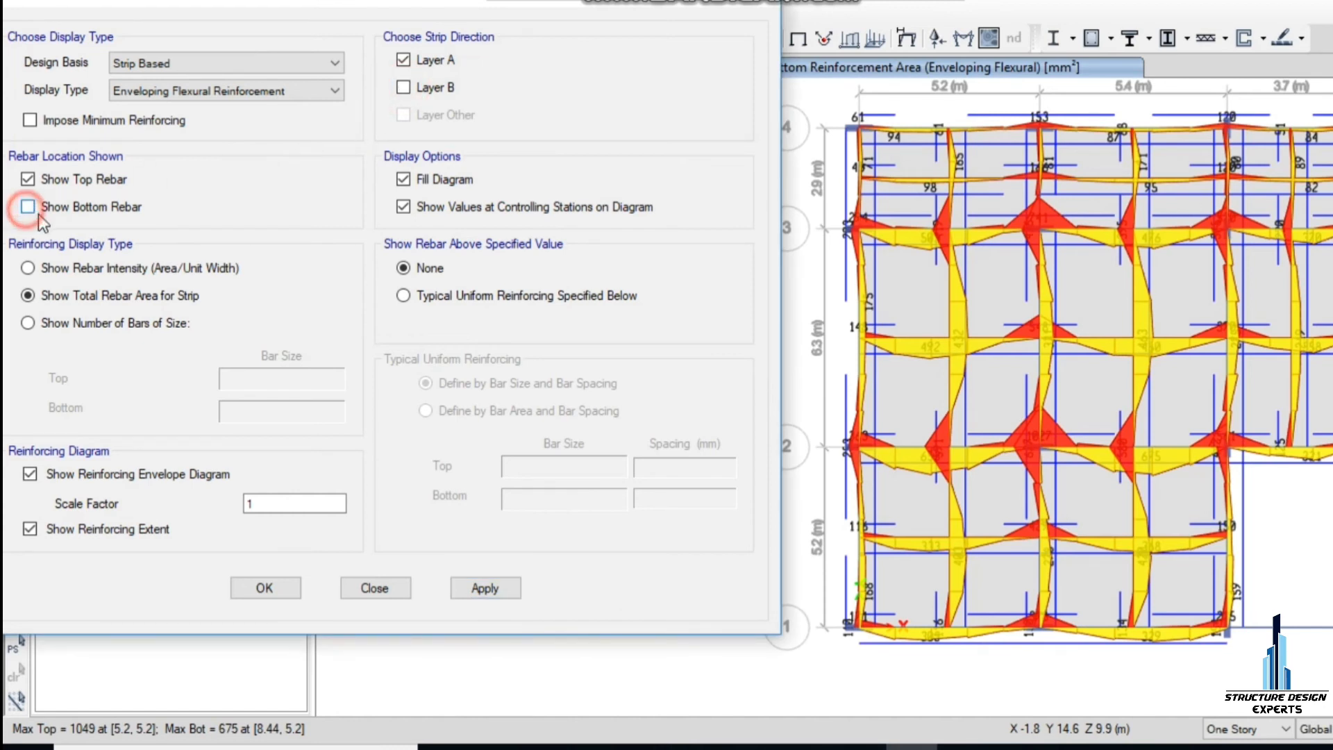
click(469, 591)
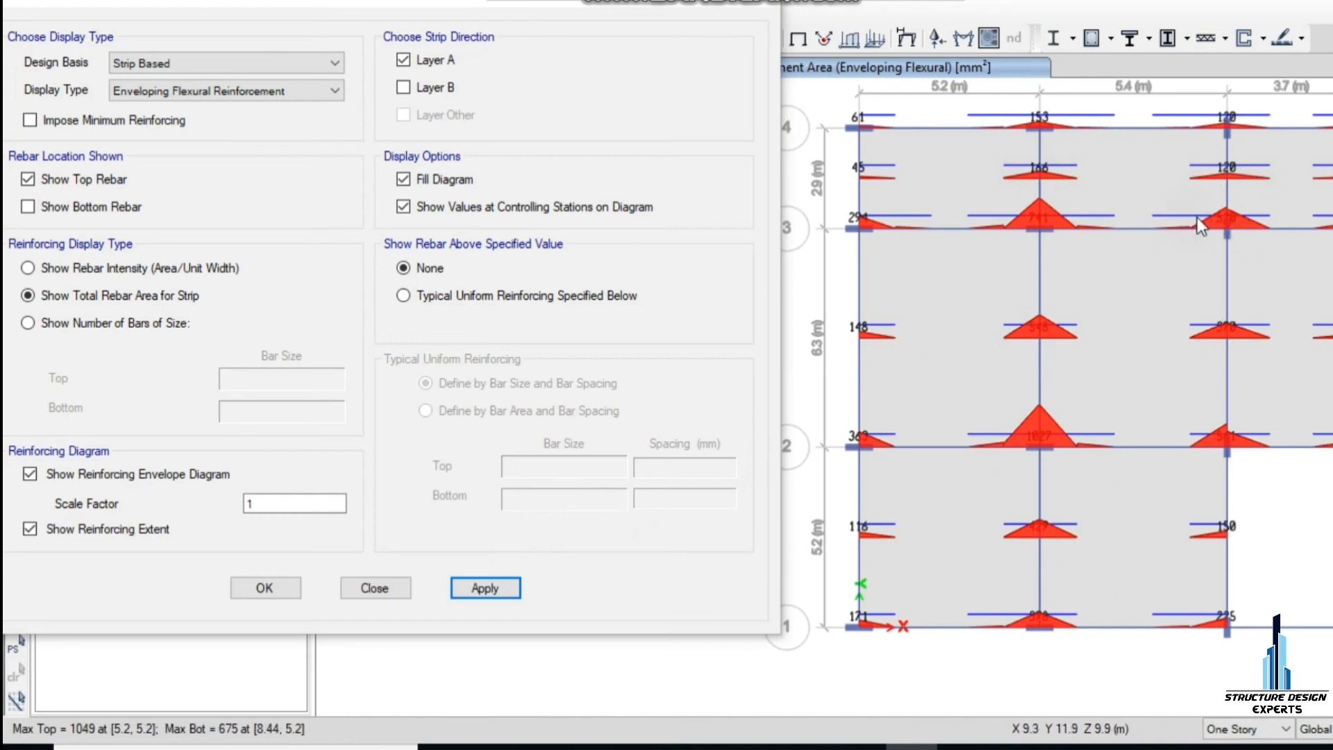
Step: Switch the top rebar area display to Layer B only and inspect the values along its strips near grid lines 3 and 4
click(403, 60)
click(403, 87)
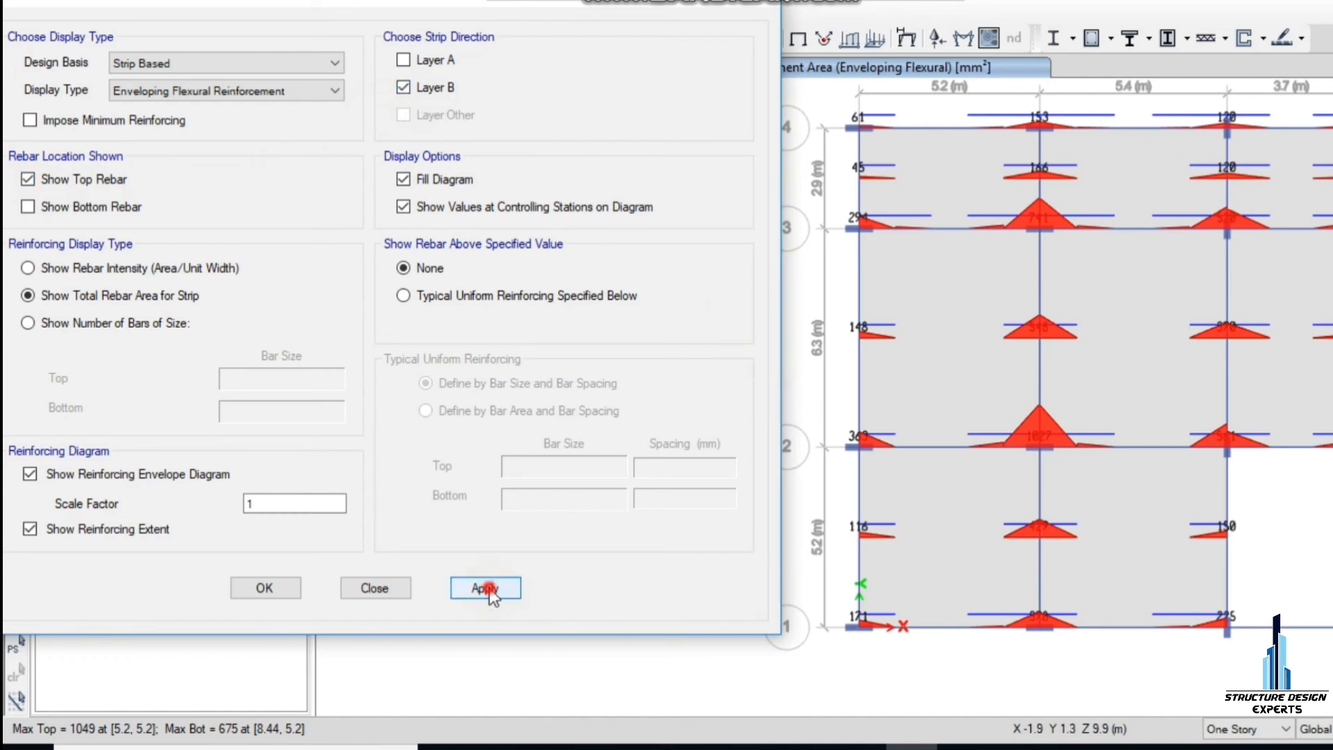
click(519, 588)
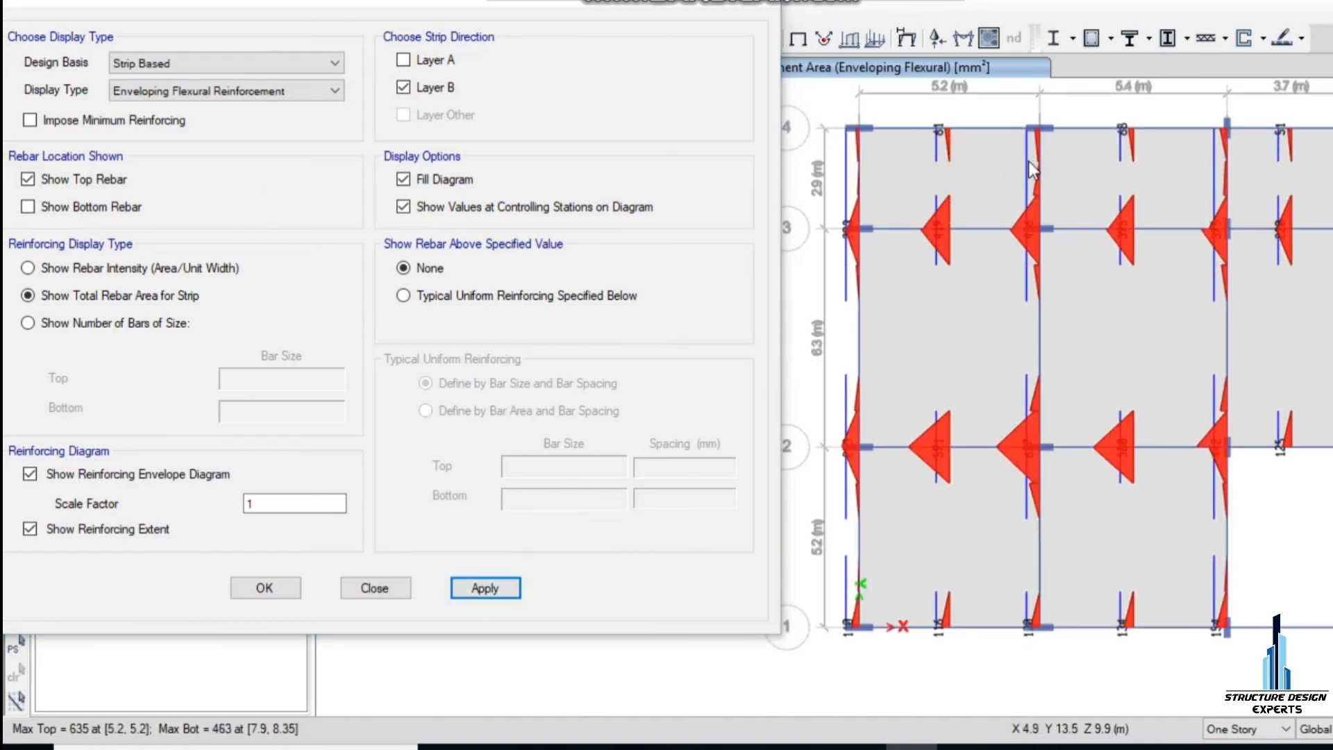
mouse_move(948, 164)
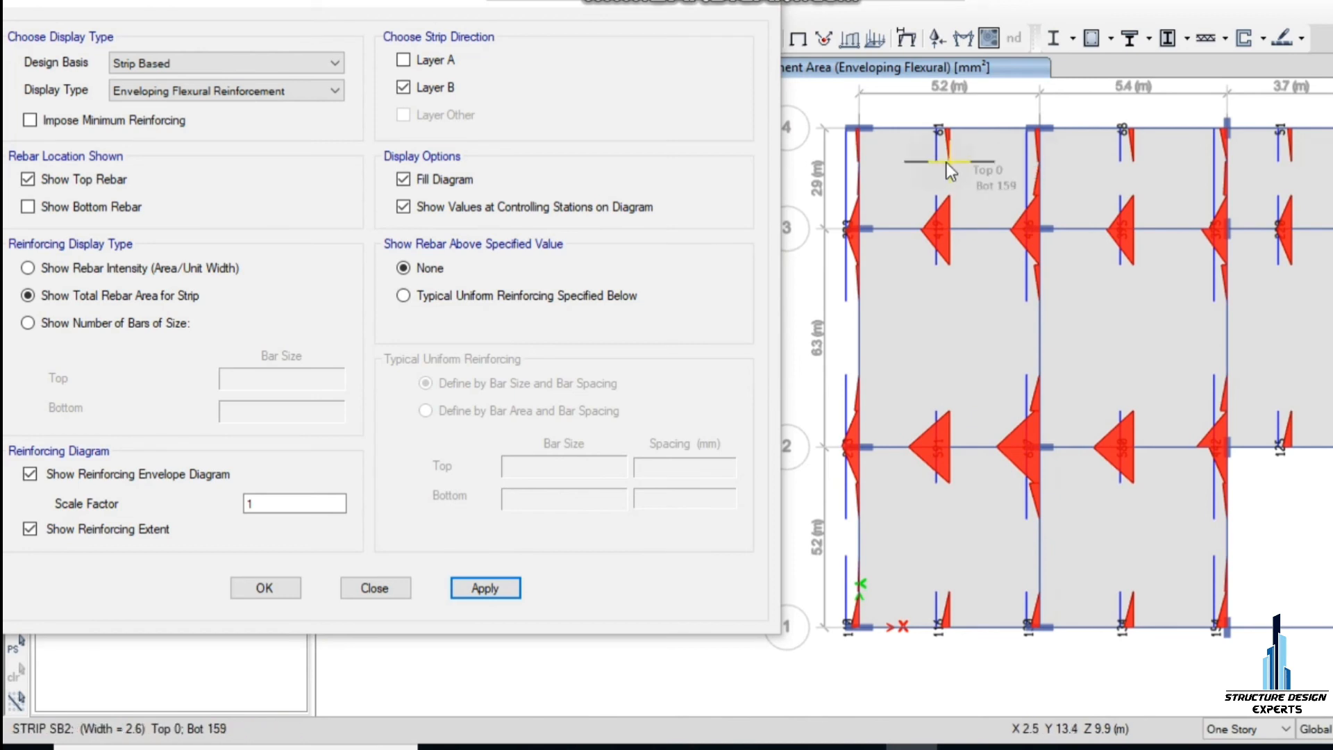
mouse_move(1040, 164)
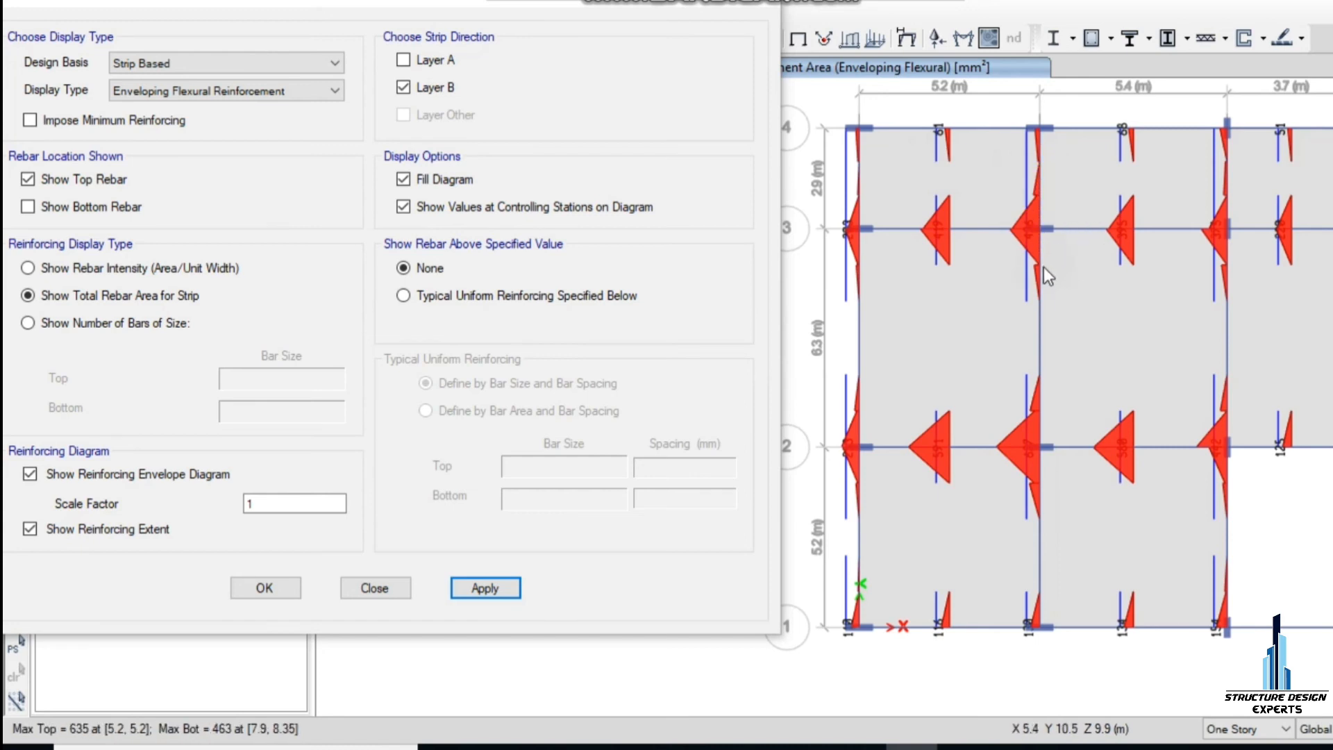
mouse_move(1040, 268)
mouse_move(1131, 262)
Step: Display only the bottom rebar area of the Layer A strips
click(404, 60)
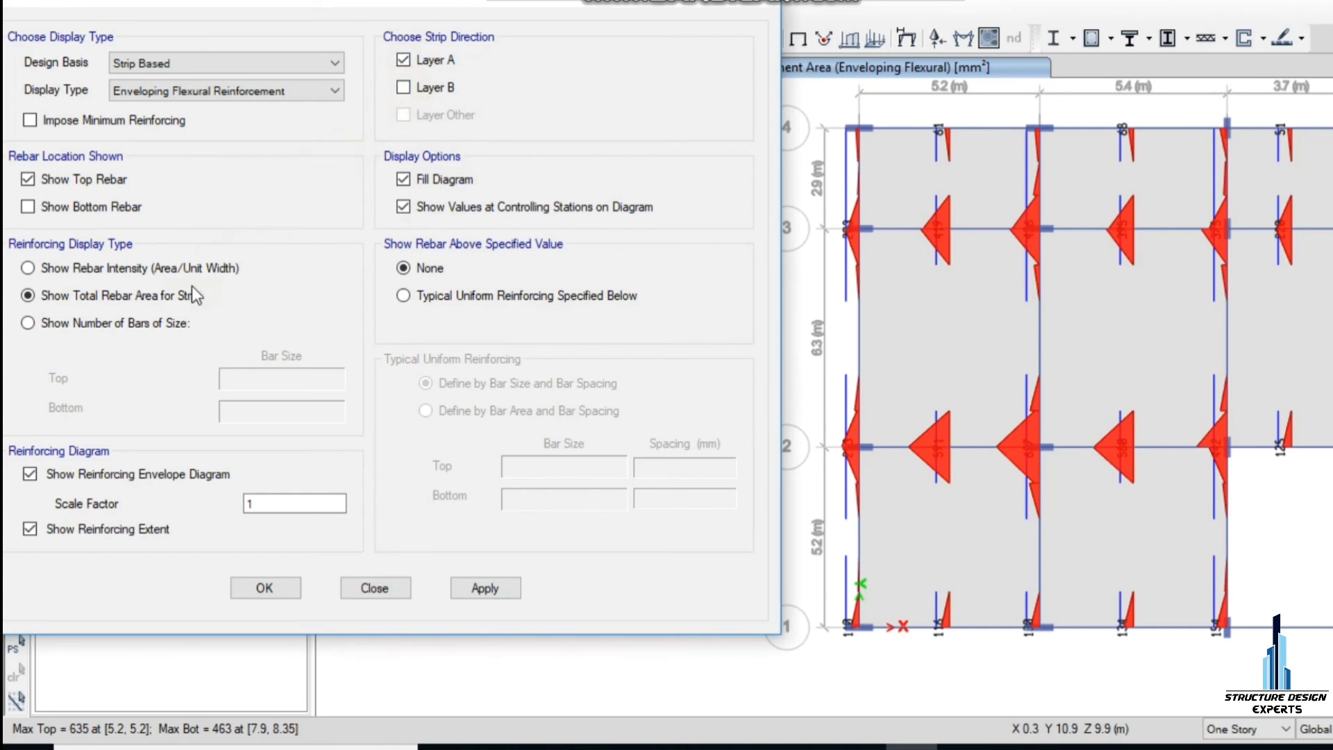
click(35, 209)
click(28, 179)
click(481, 588)
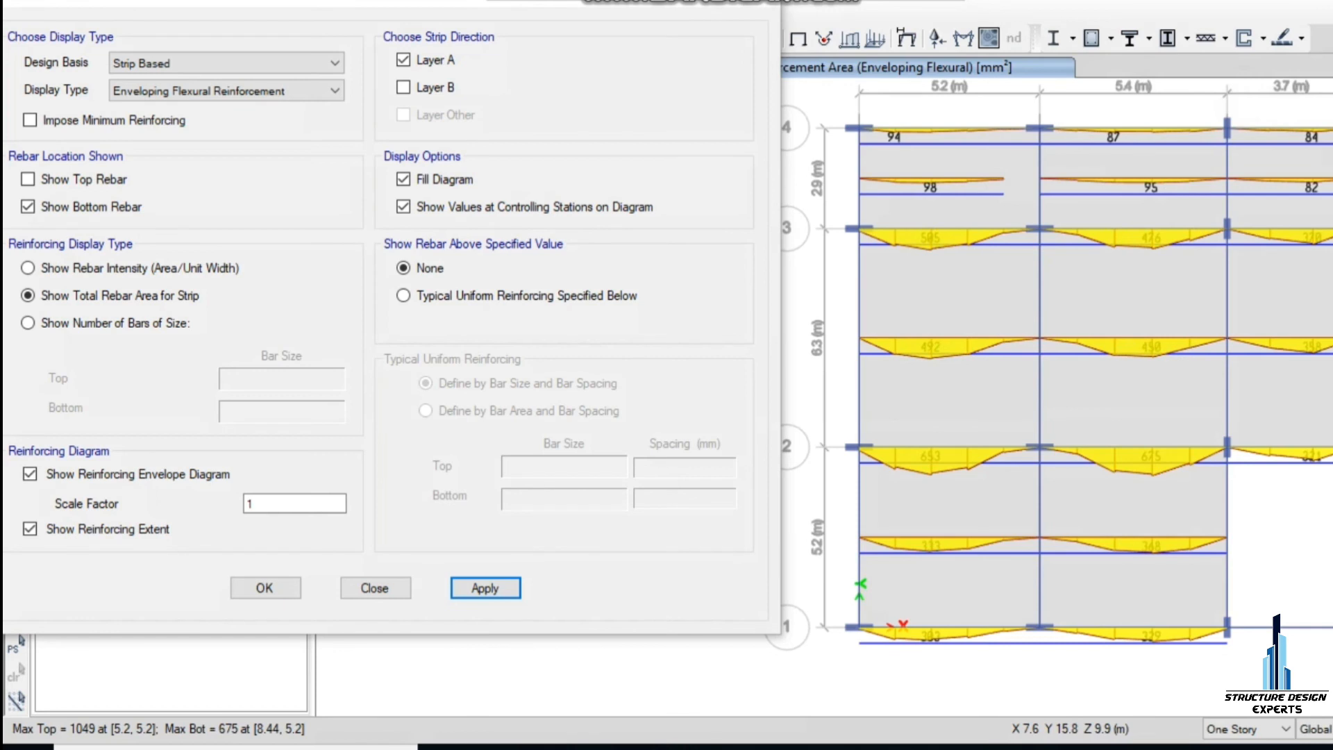
click(1190, 234)
drag(1193, 279, 1191, 328)
drag(1115, 336, 1112, 258)
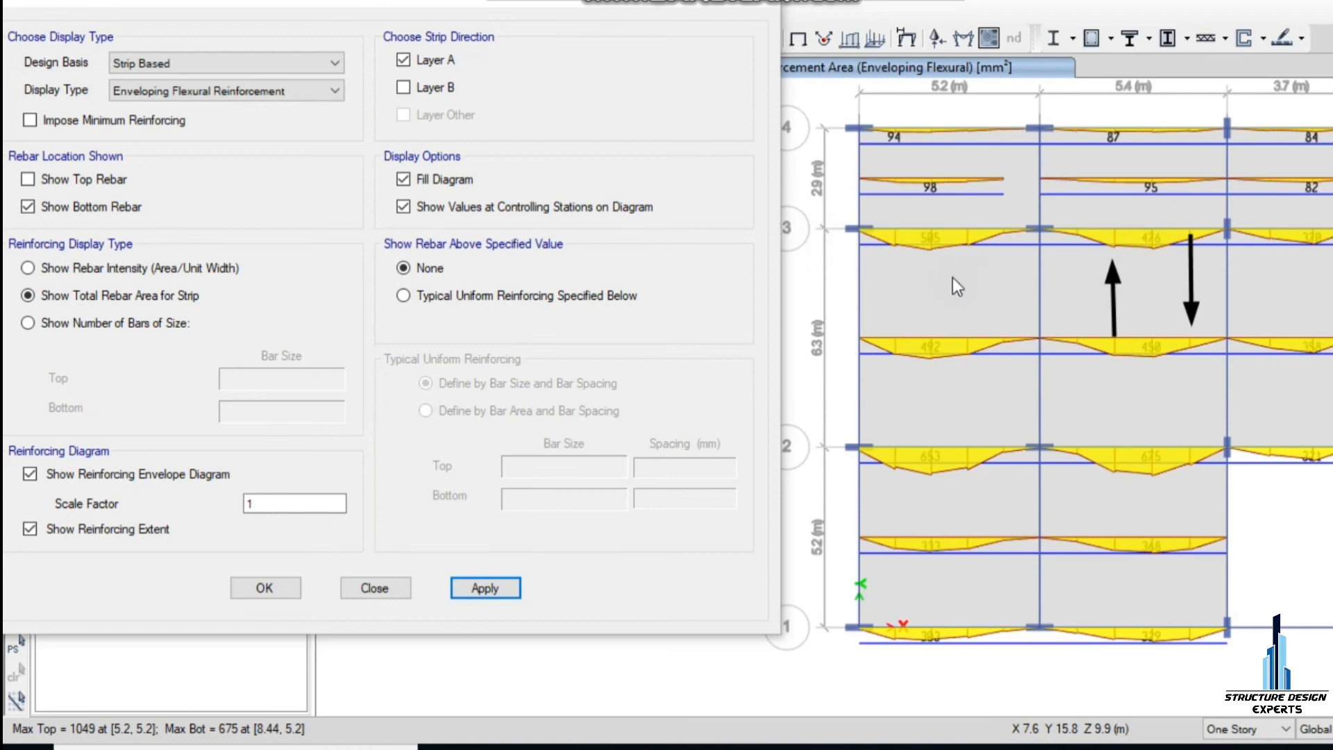
click(916, 289)
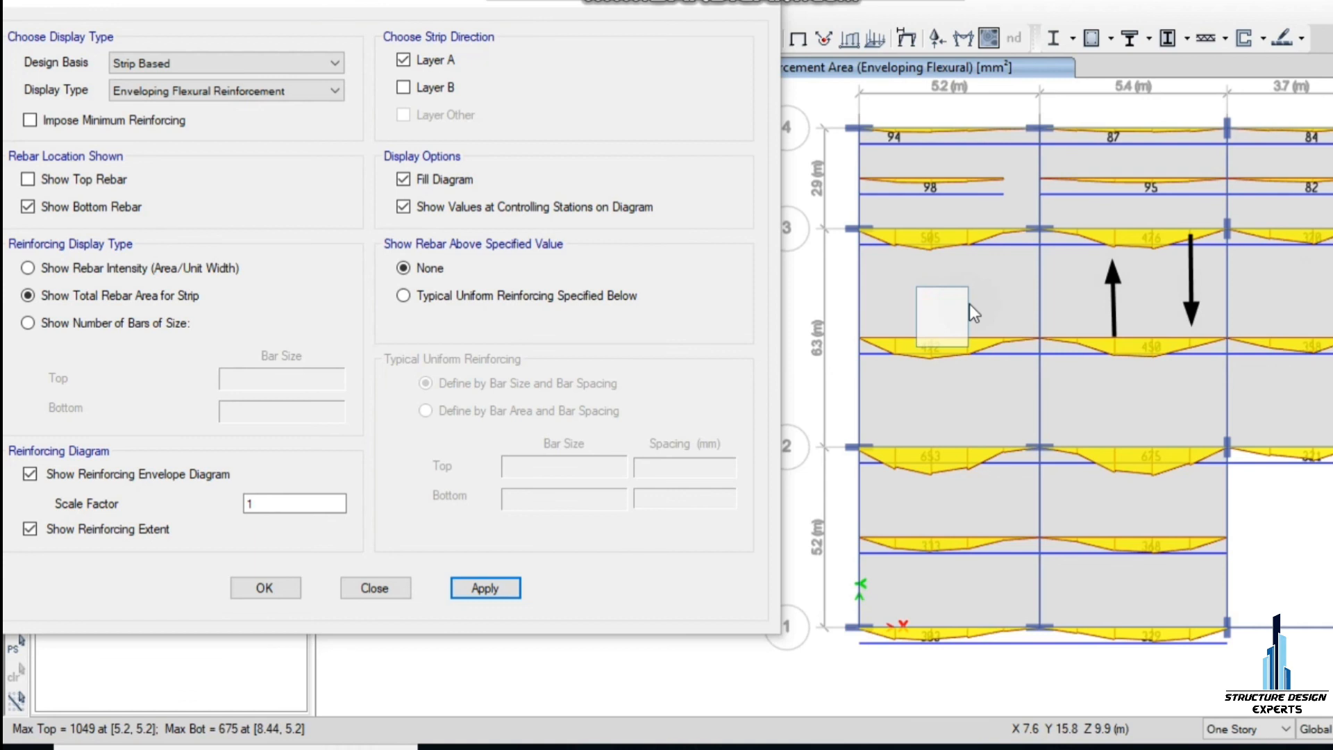
text(TOP RE)
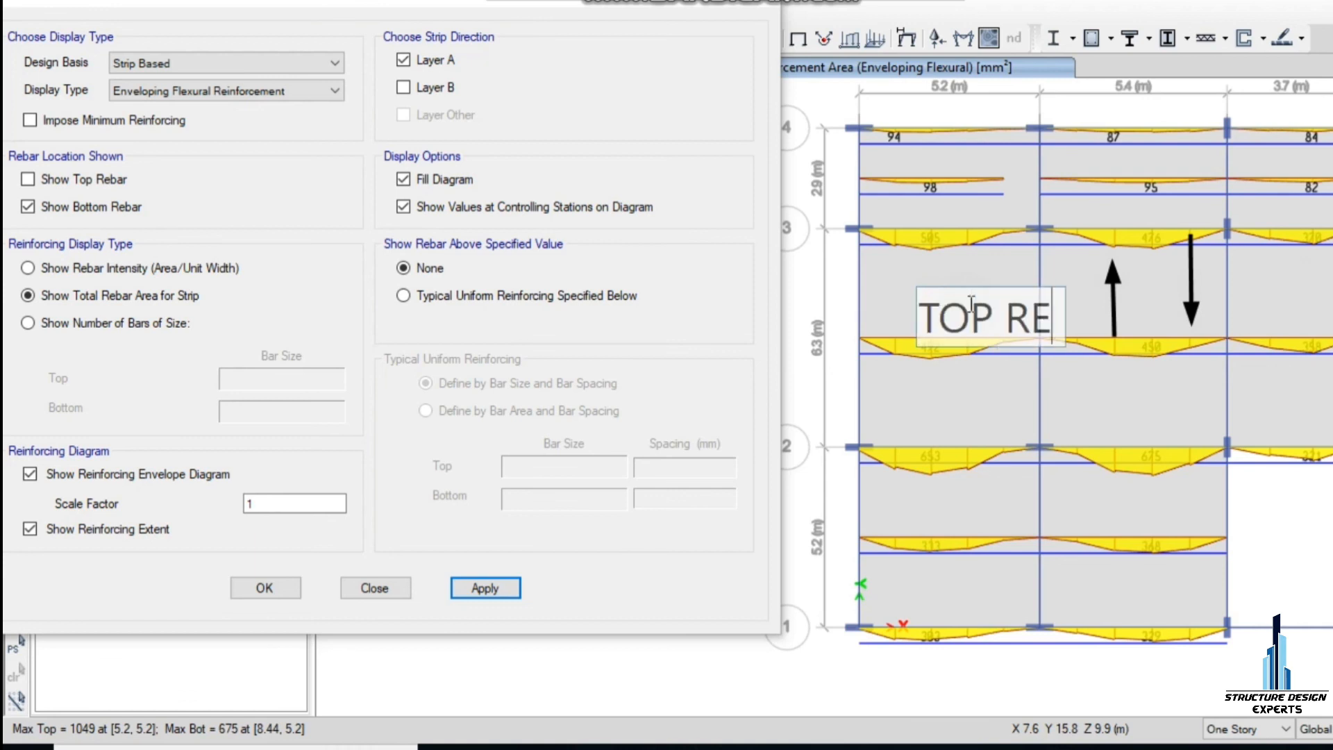
text(N)
key(BackSpace)
text(B)
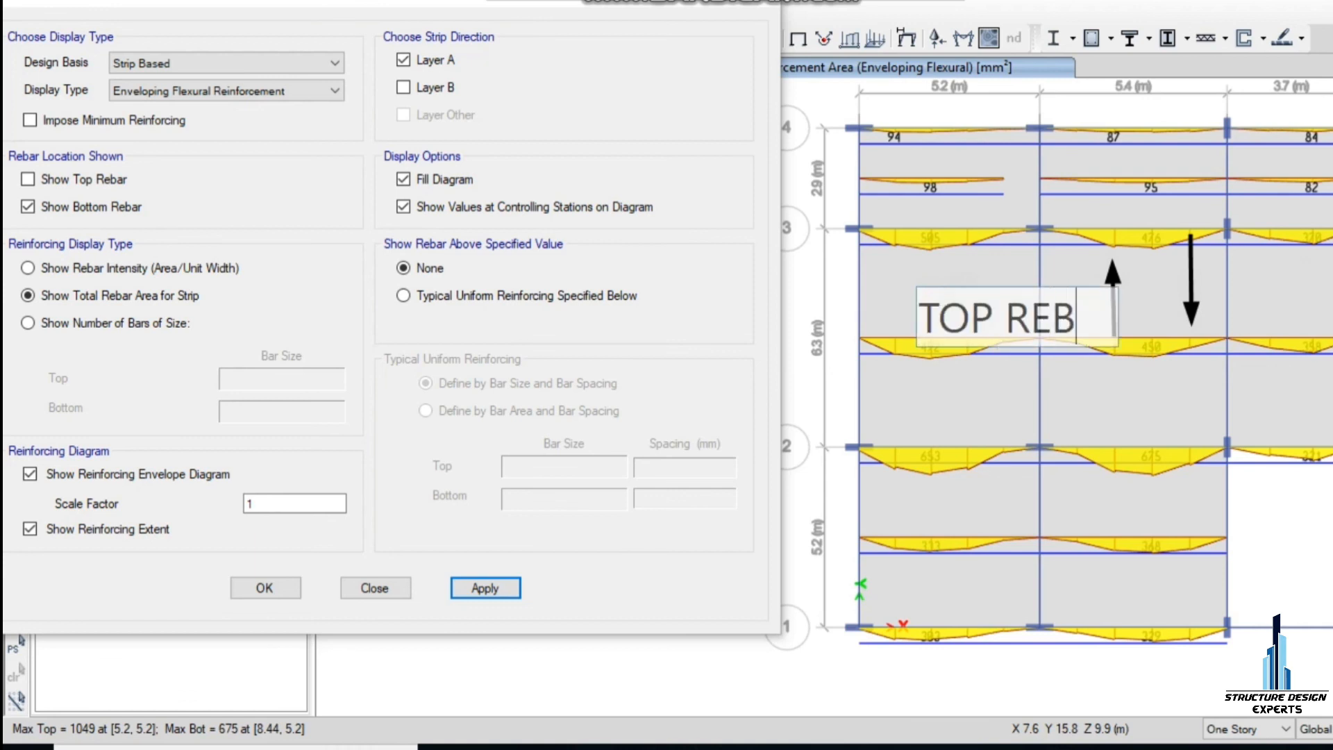
text(AR IS)
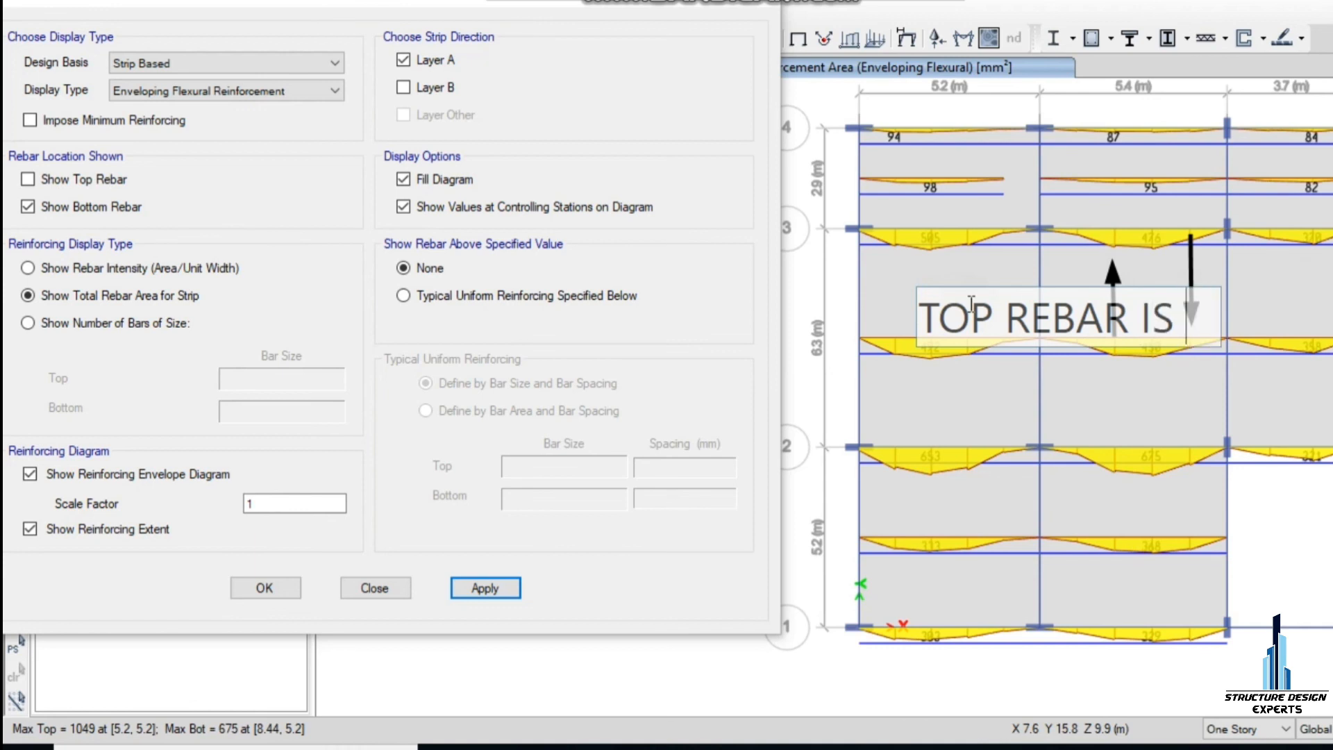
text( ZEO)
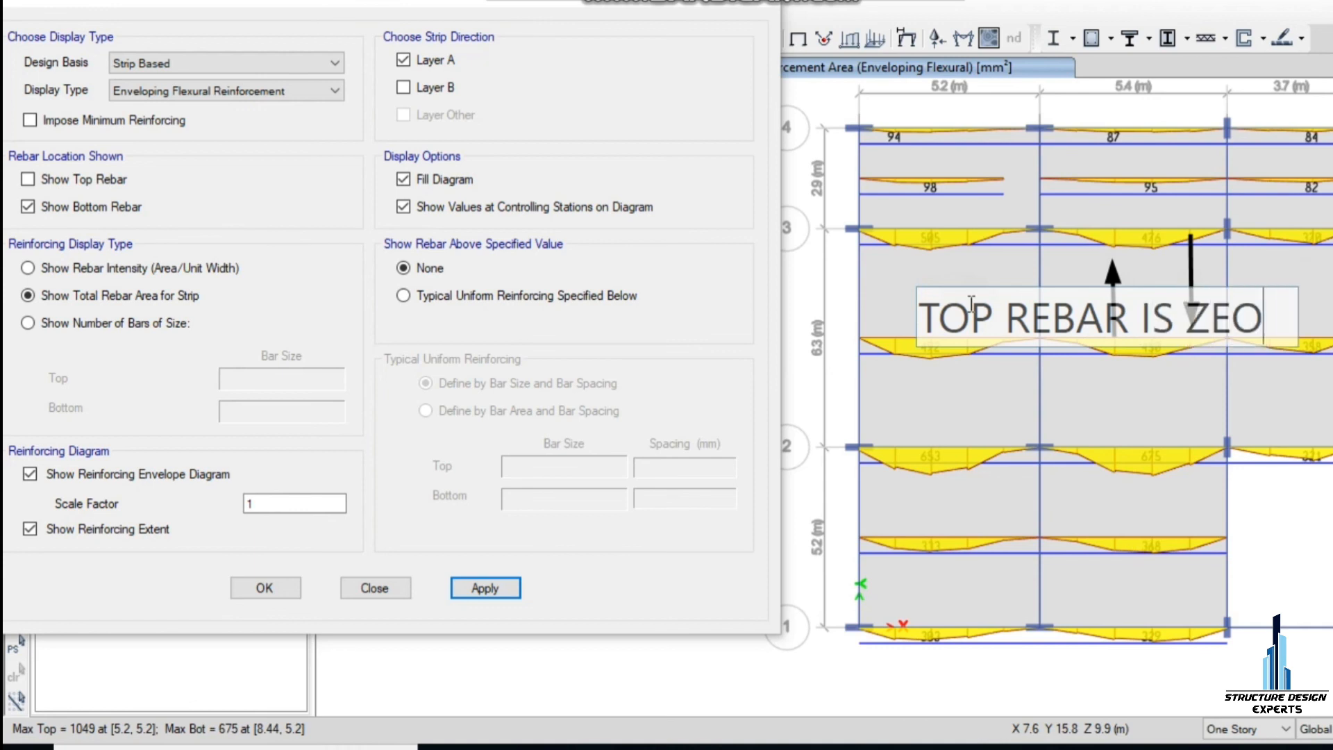
key(BackSpace)
text(RO)
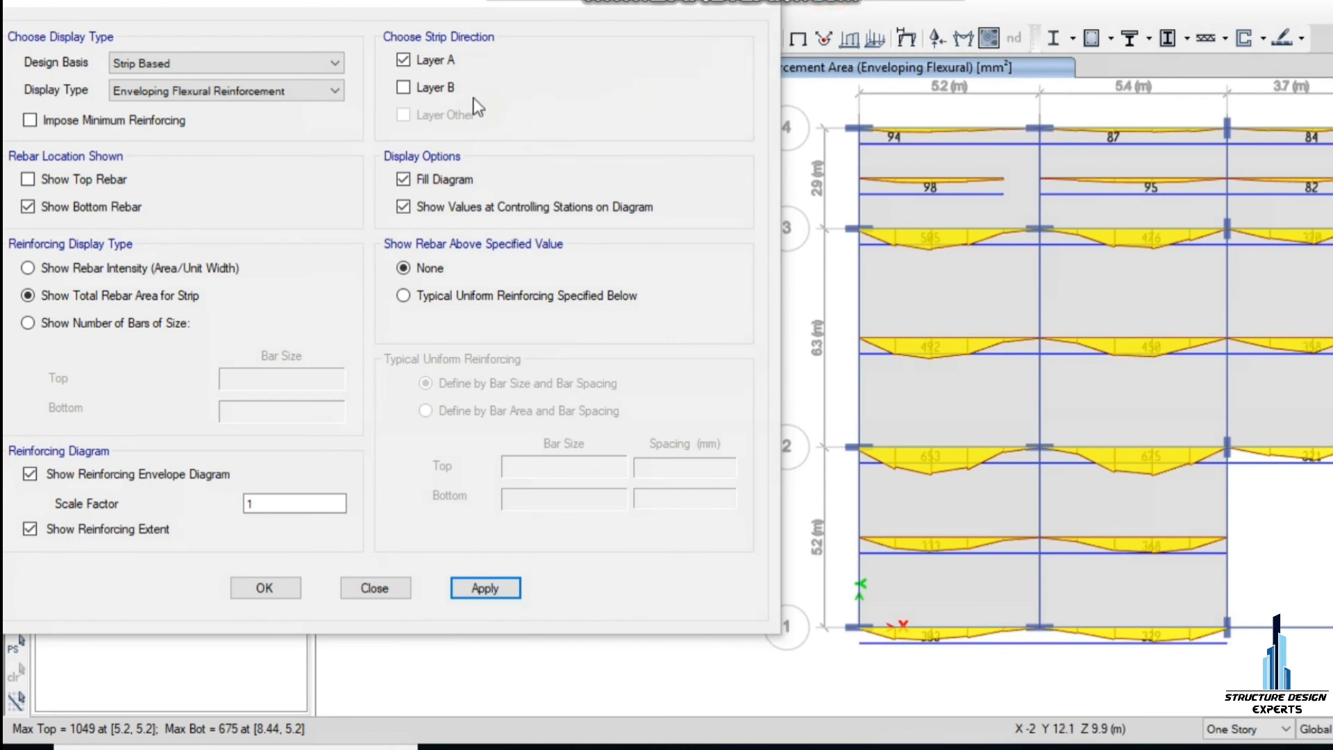
Step: Display only the Layer B top rebar area, close the display settings and inspect the strip between grid lines A and B
click(416, 86)
click(403, 60)
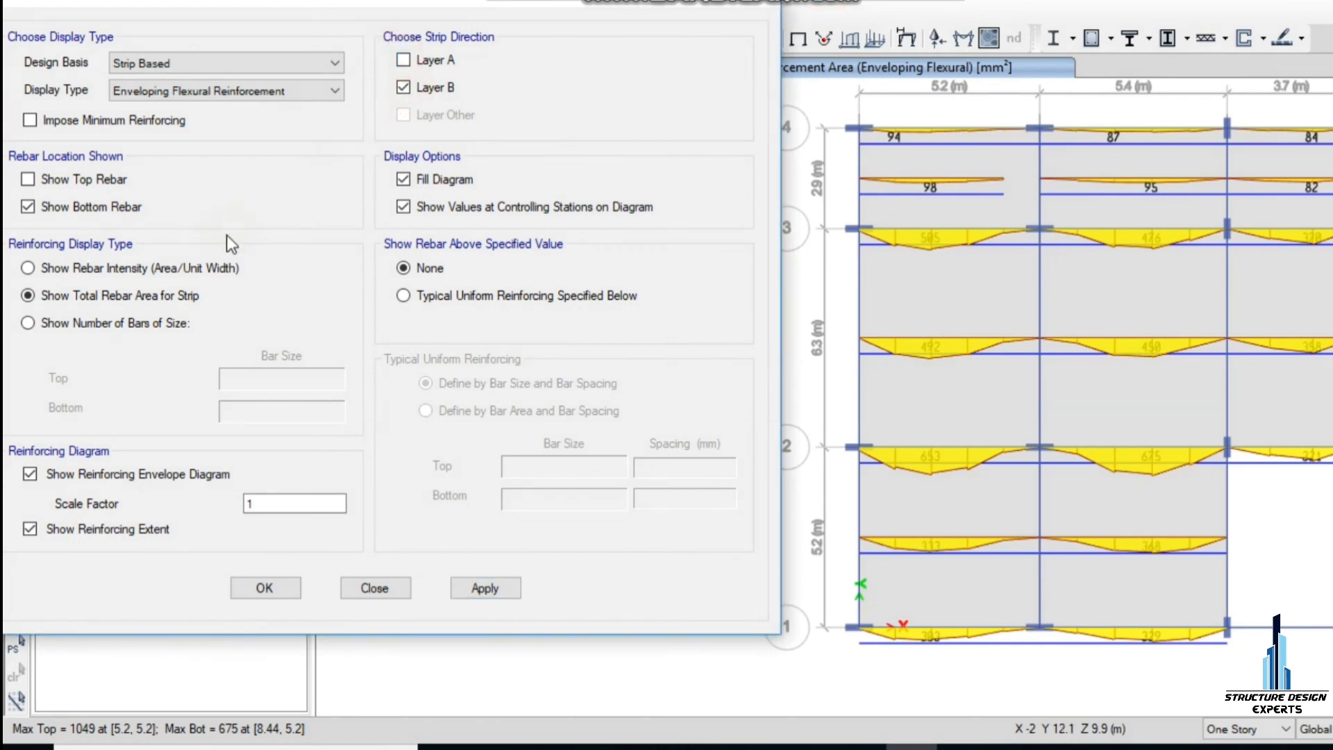
click(28, 206)
click(30, 180)
click(500, 590)
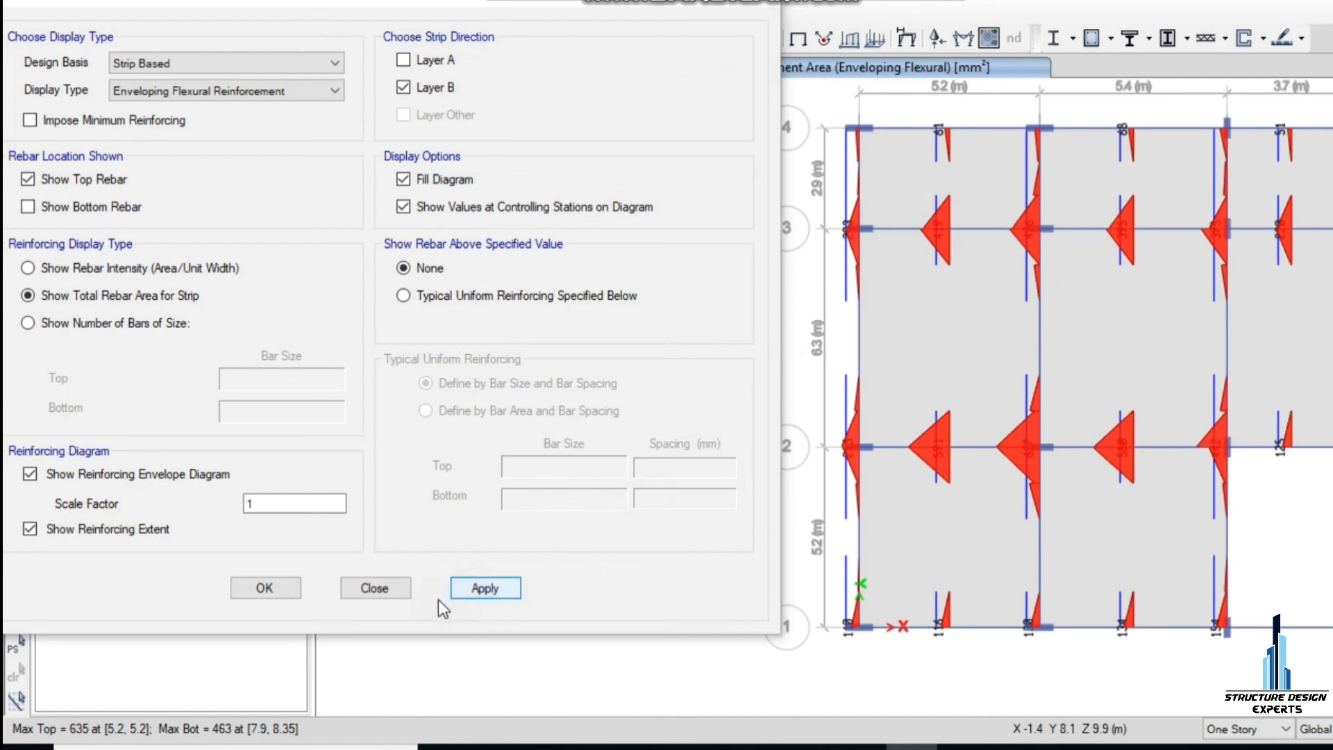
click(368, 589)
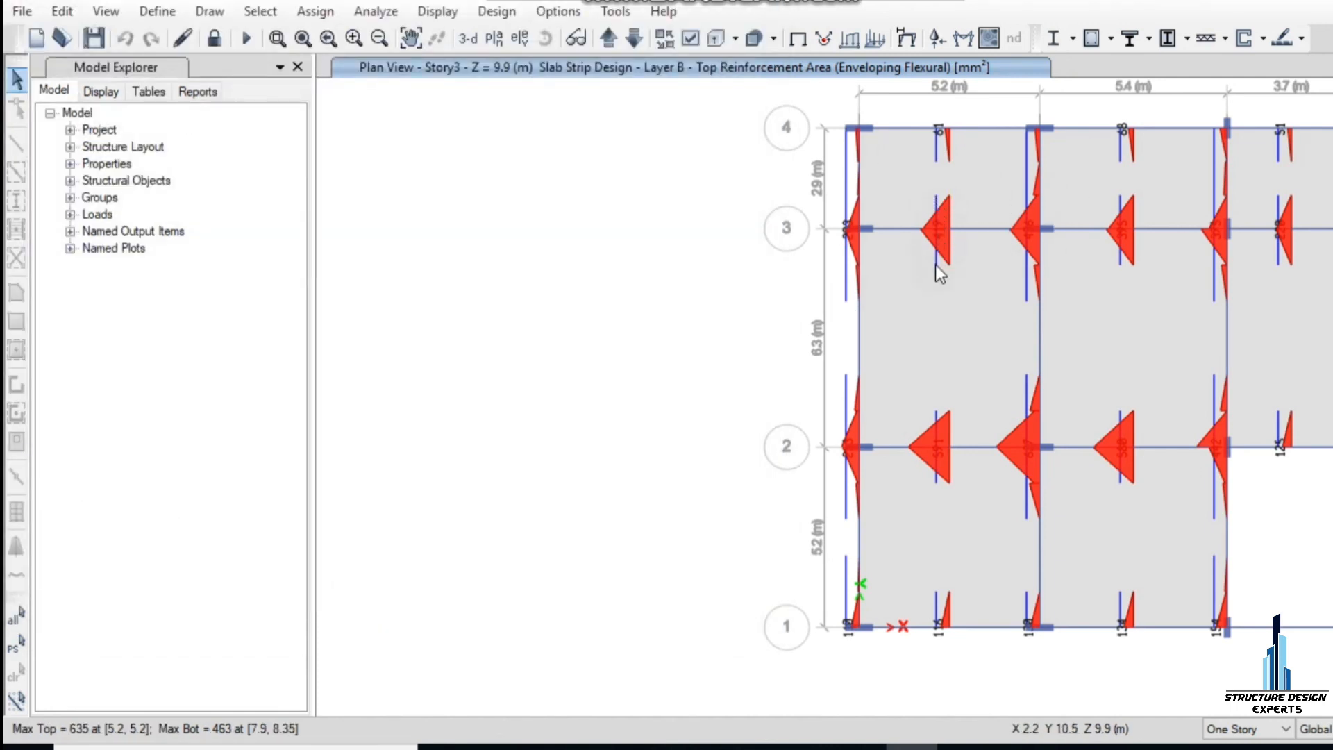
mouse_move(948, 268)
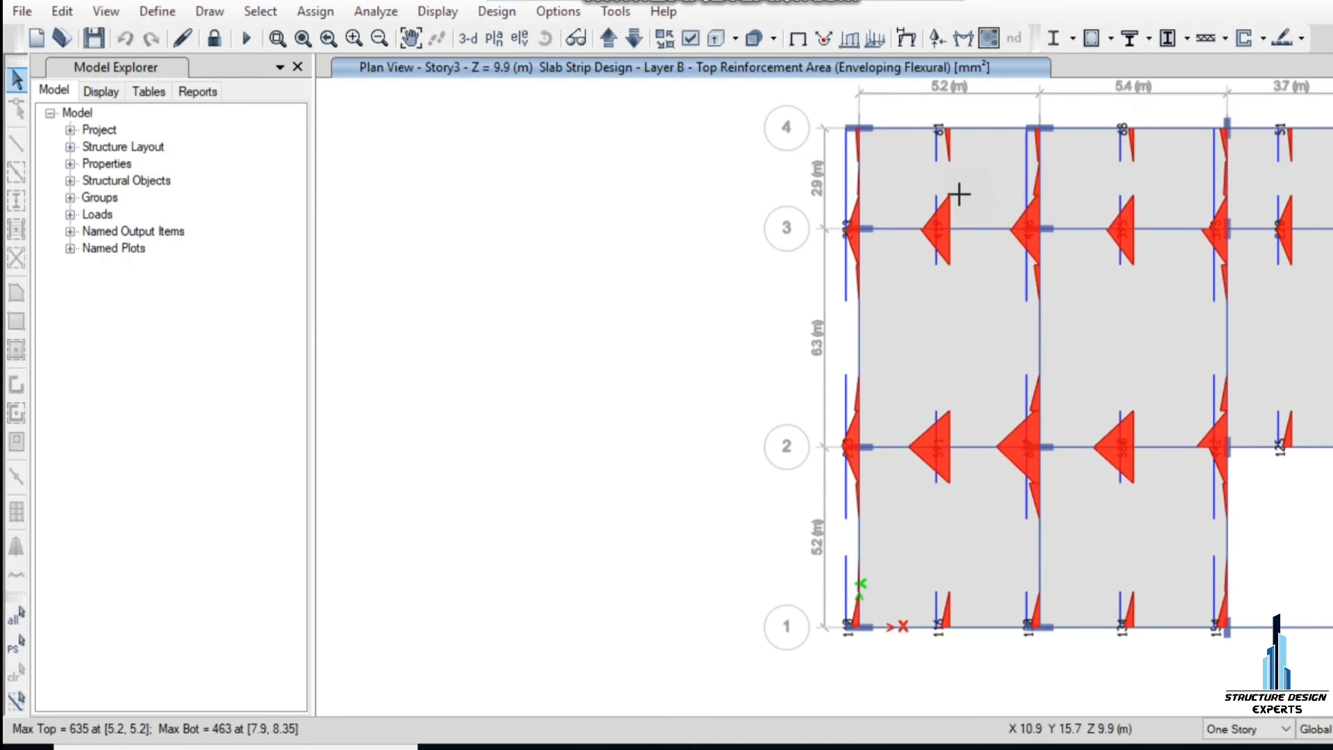
drag(959, 194, 958, 269)
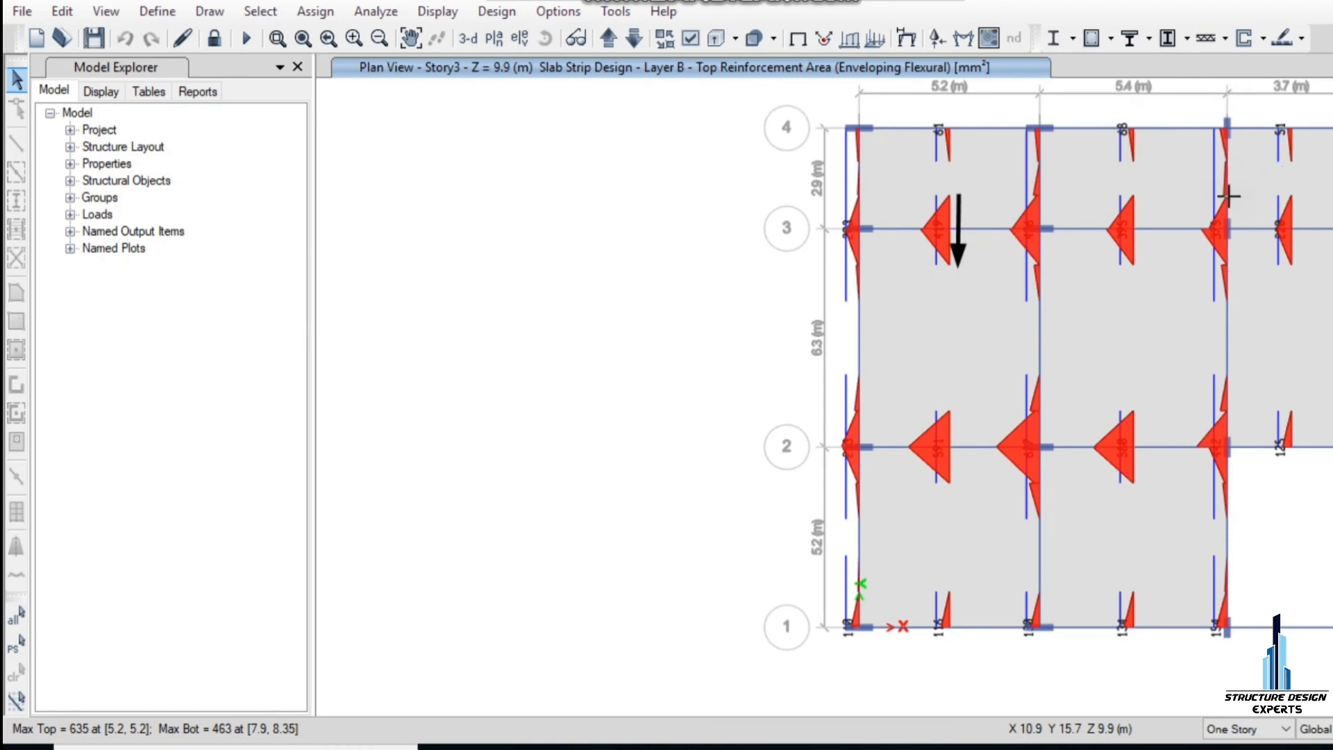
click(978, 265)
drag(980, 250, 977, 189)
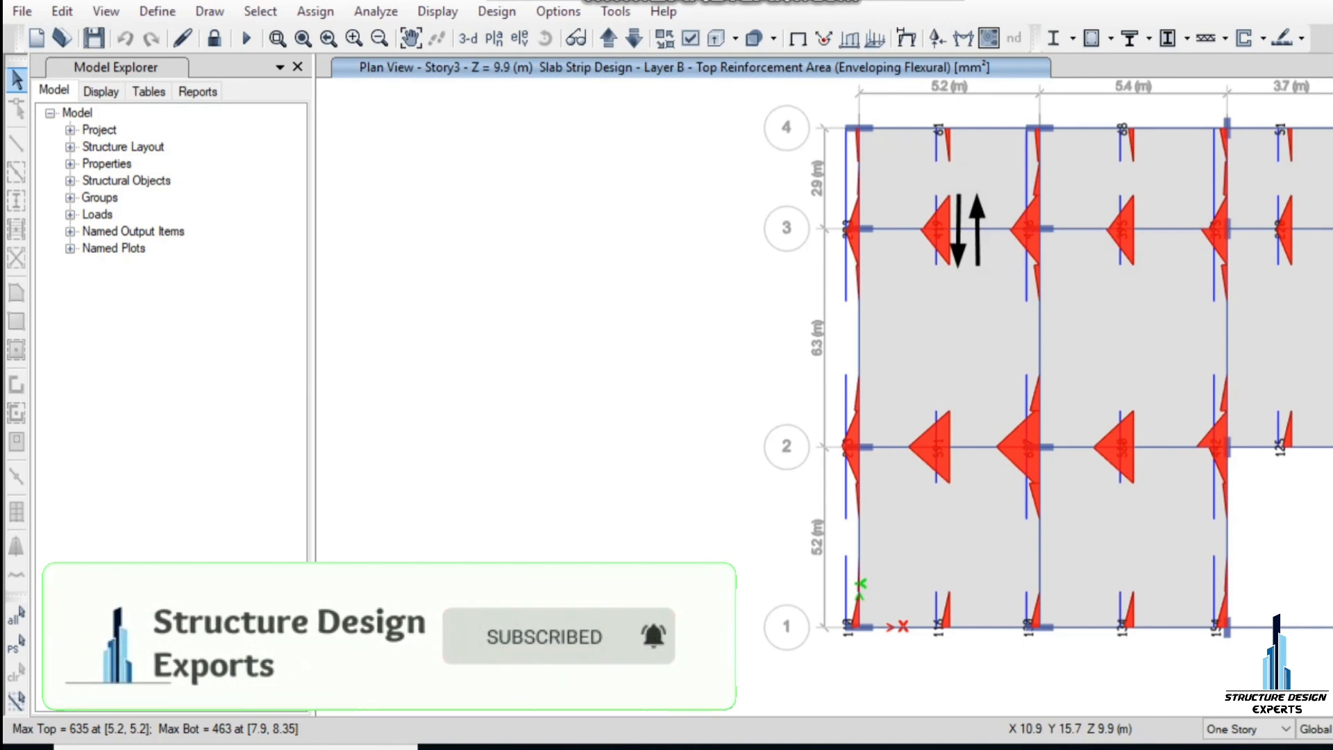